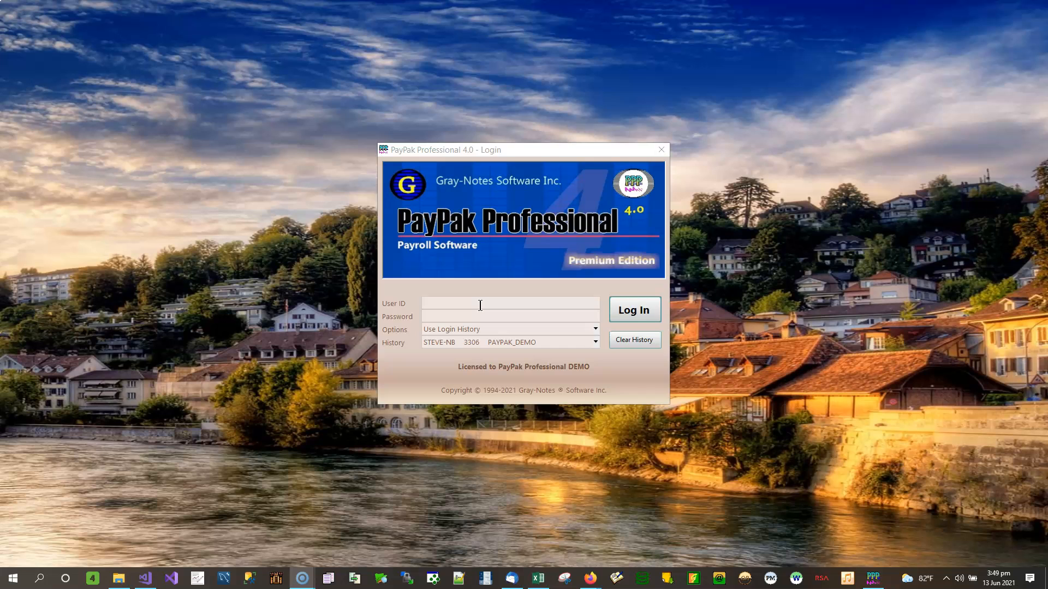
Step: Log in to the PayPak demo company with the user ID and account password
click(480, 305)
text(sa)
key(Tab)
text(demo)
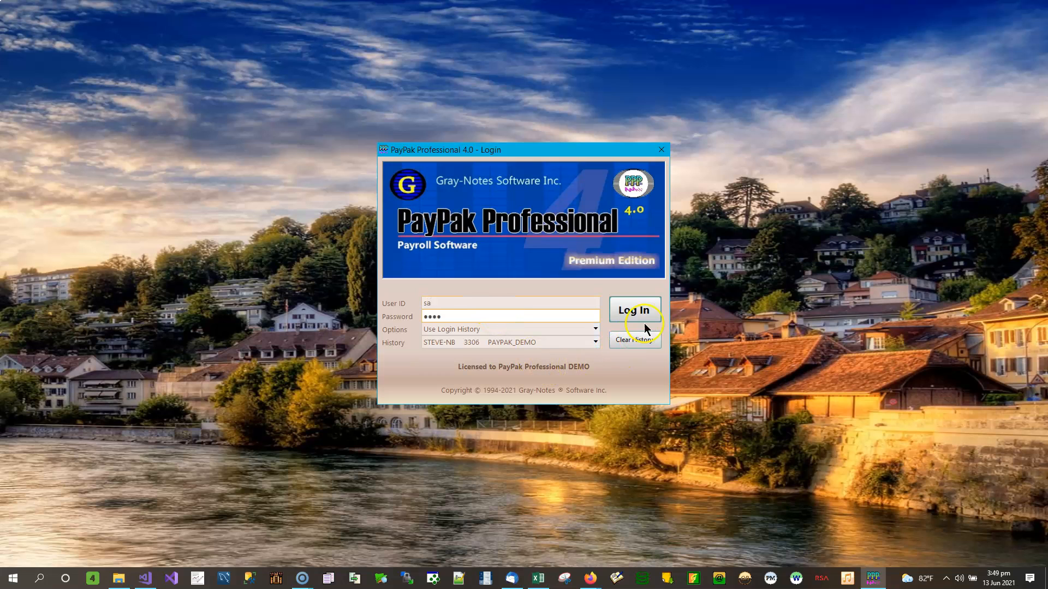
click(637, 312)
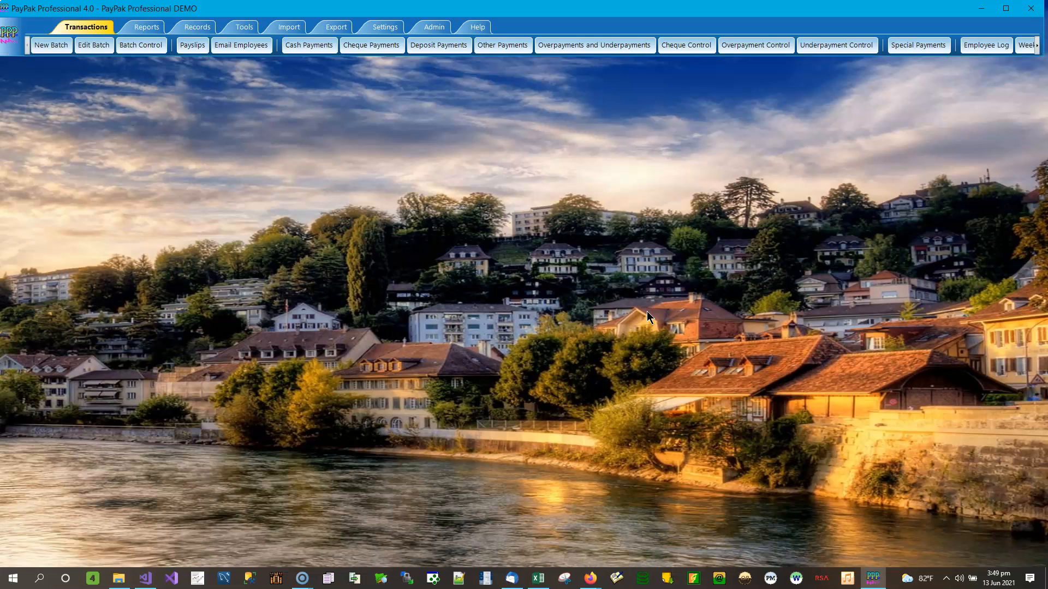
Step: Show the Import ribbon with its gross pay, deductions and taxes import options
click(288, 28)
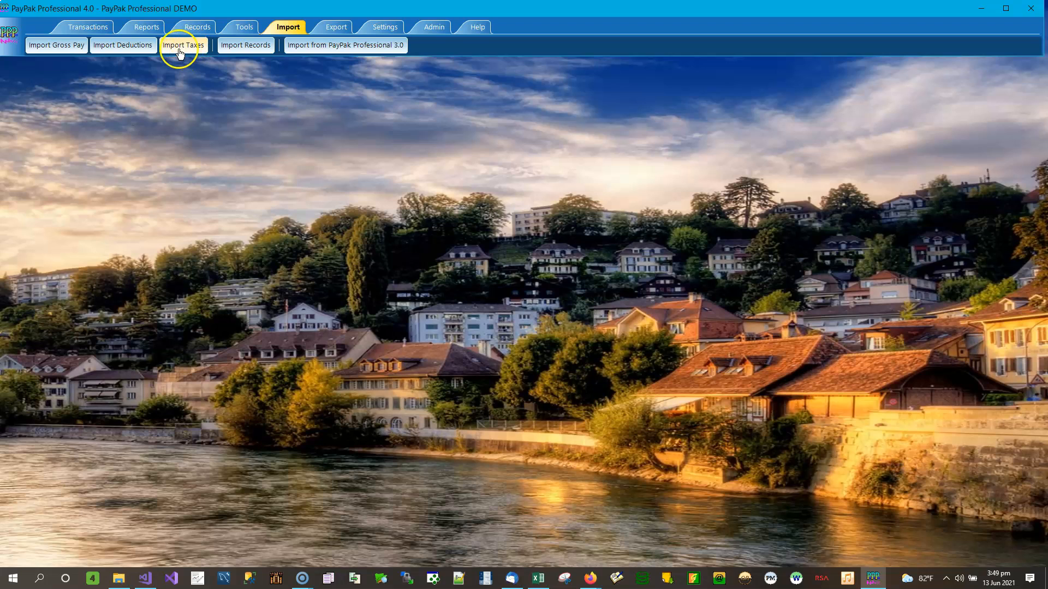
Step: Open the Import Deductions window, with the format set to Excel 2007 - xlsx
click(125, 49)
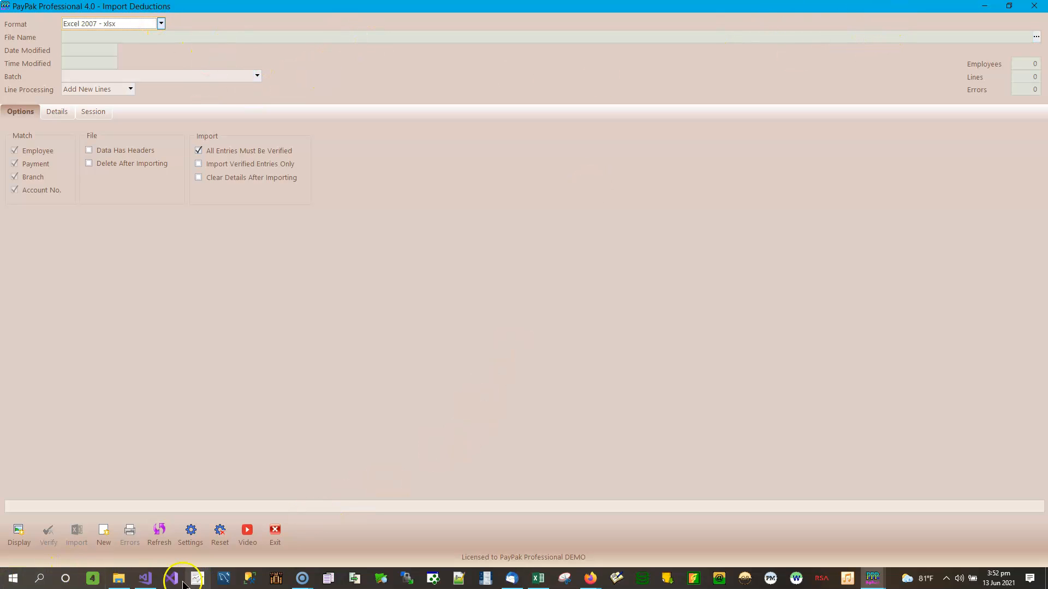
Step: Bring the Import Deductions folder forward and select Employee Deductions - Add New Lines.xlsx
click(119, 578)
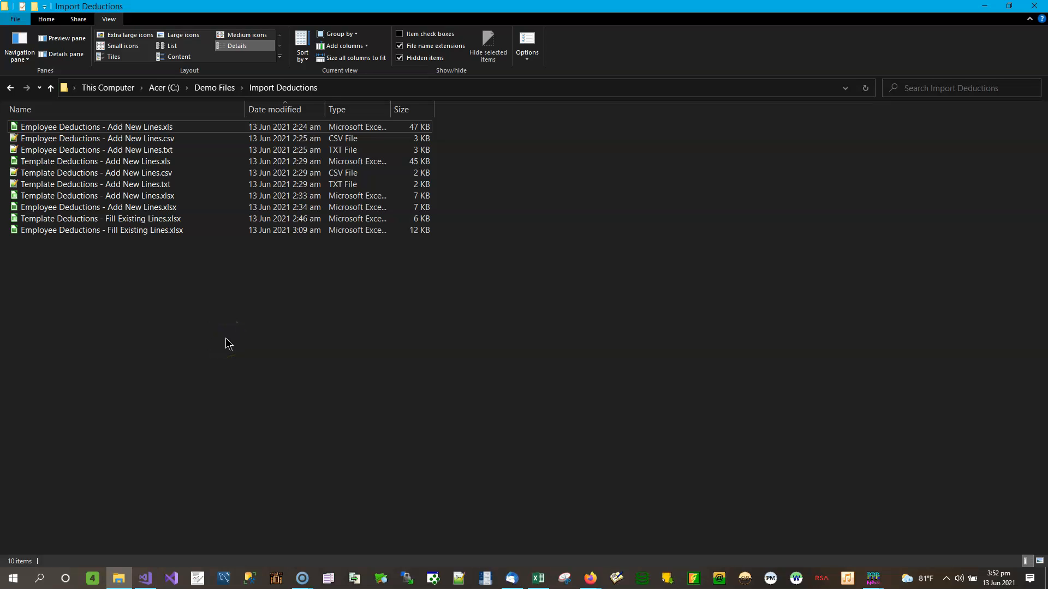
drag(450, 130, 316, 152)
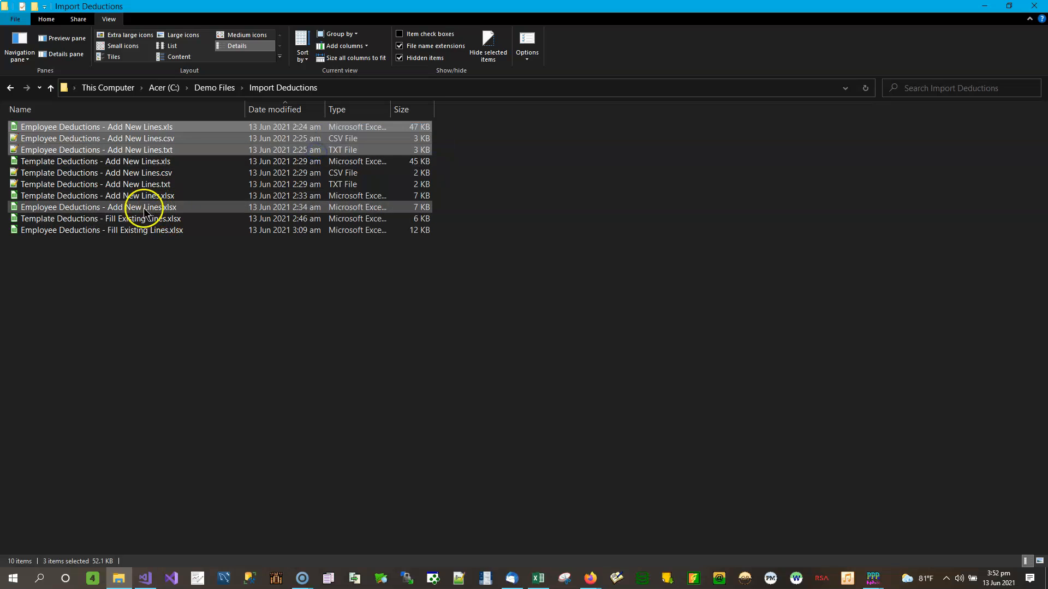
click(120, 208)
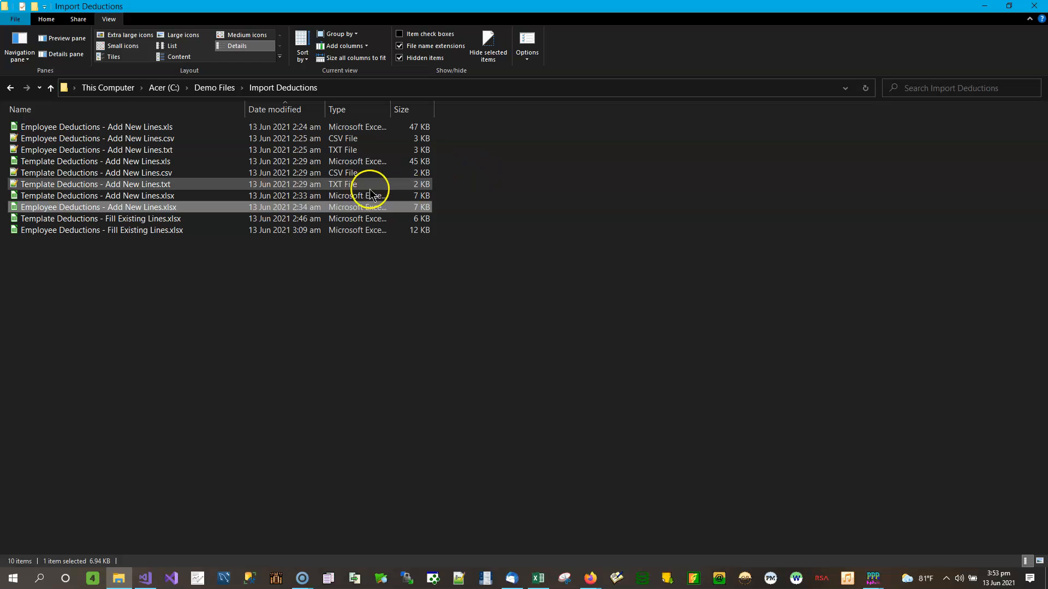
click(109, 163)
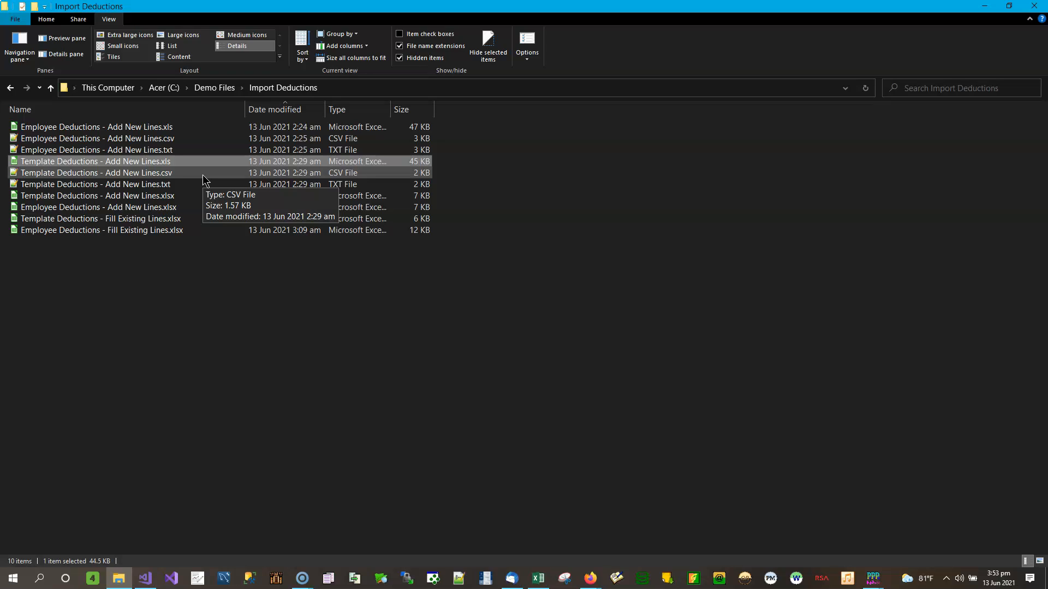
drag(191, 273, 133, 226)
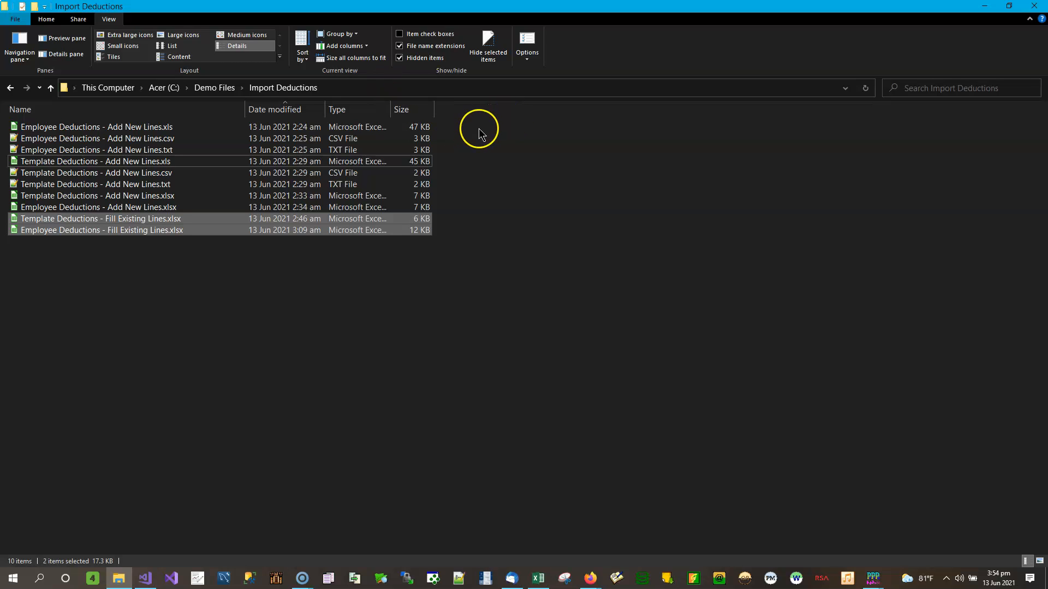
Step: Highlight the eight Add New Lines files, then the two Fill Existing Lines files, then select Add New Lines.xlsx
drag(460, 132, 197, 204)
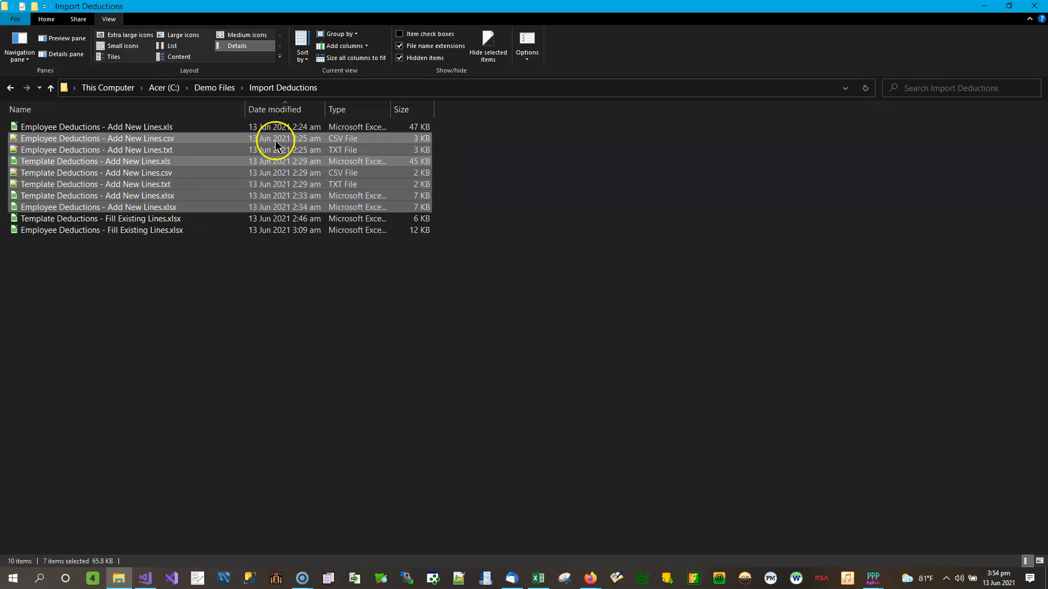
drag(468, 127, 167, 210)
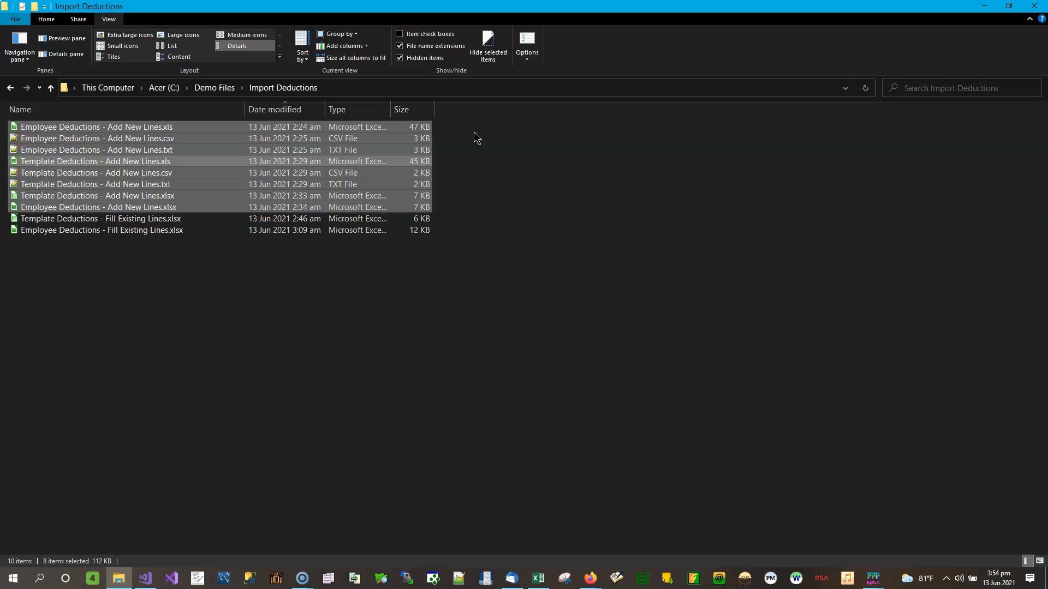
drag(470, 219, 382, 248)
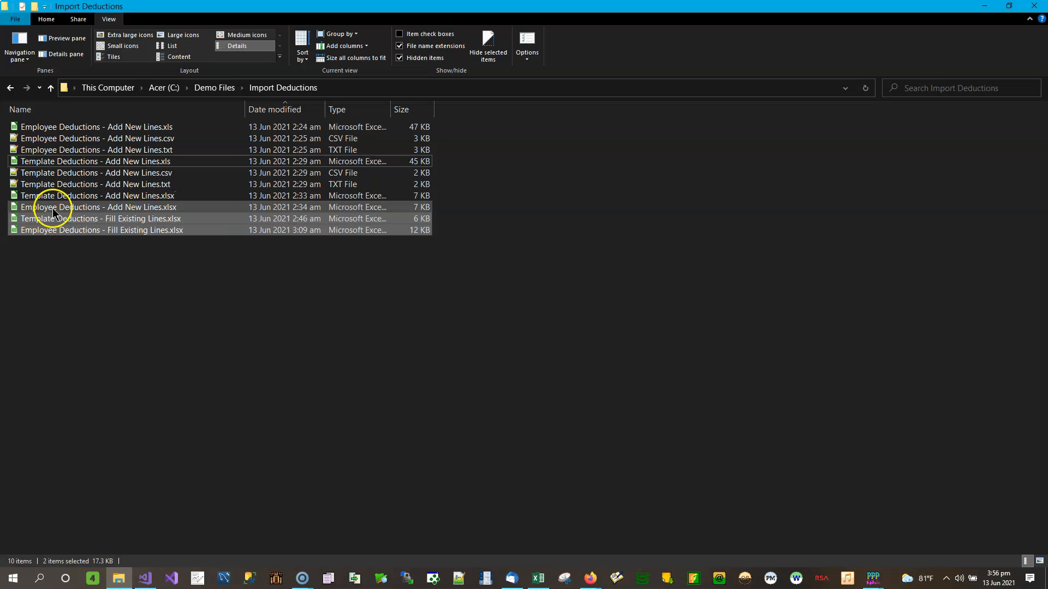
click(52, 207)
Step: Open Employee Deductions - Add New Lines.xlsx maximized in Calc and page across its columns
double_click(172, 209)
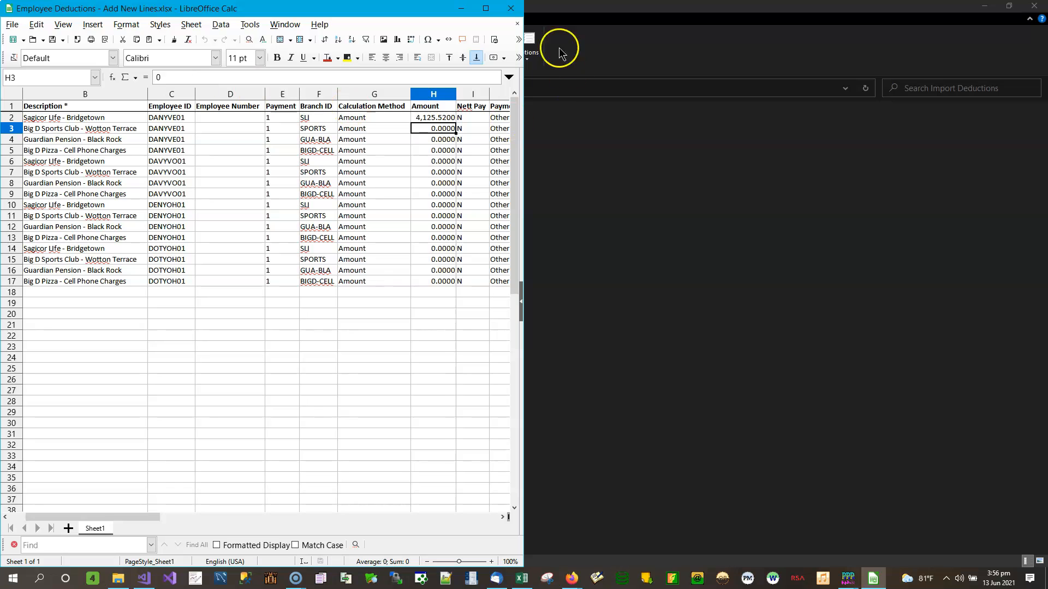
click(486, 9)
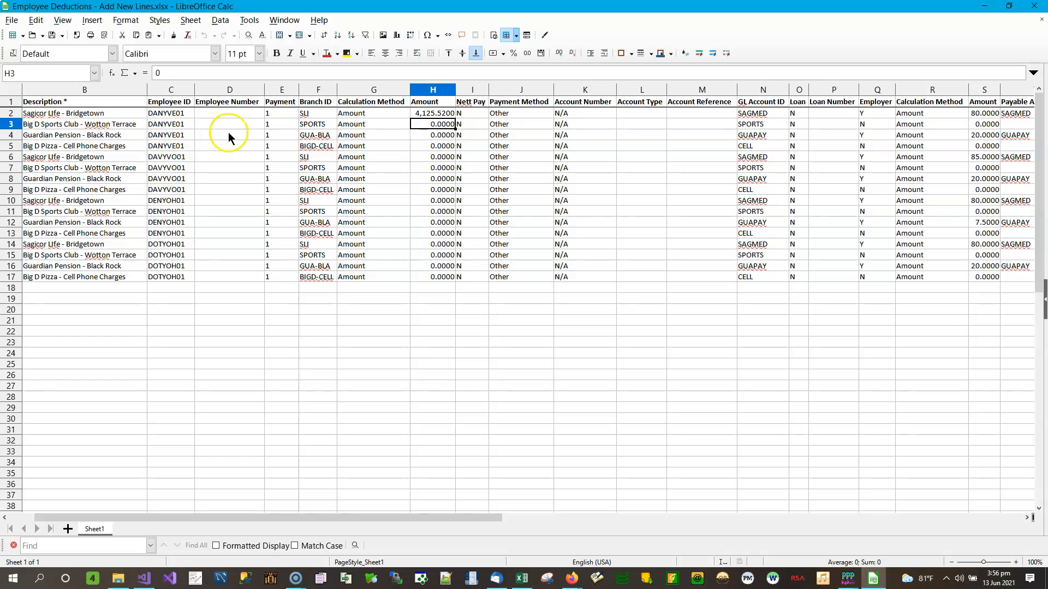
click(1027, 518)
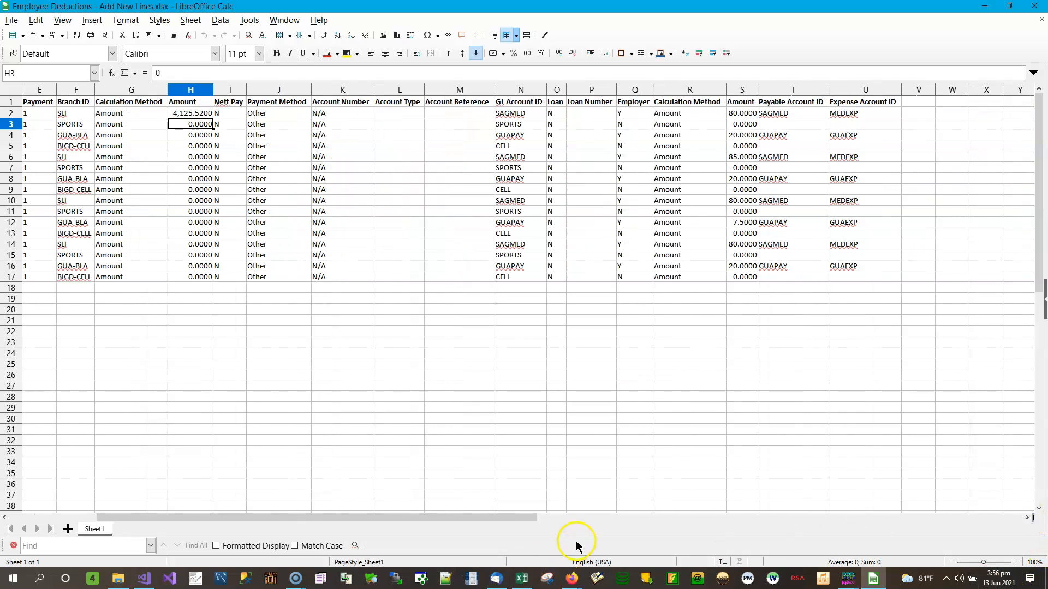
click(564, 519)
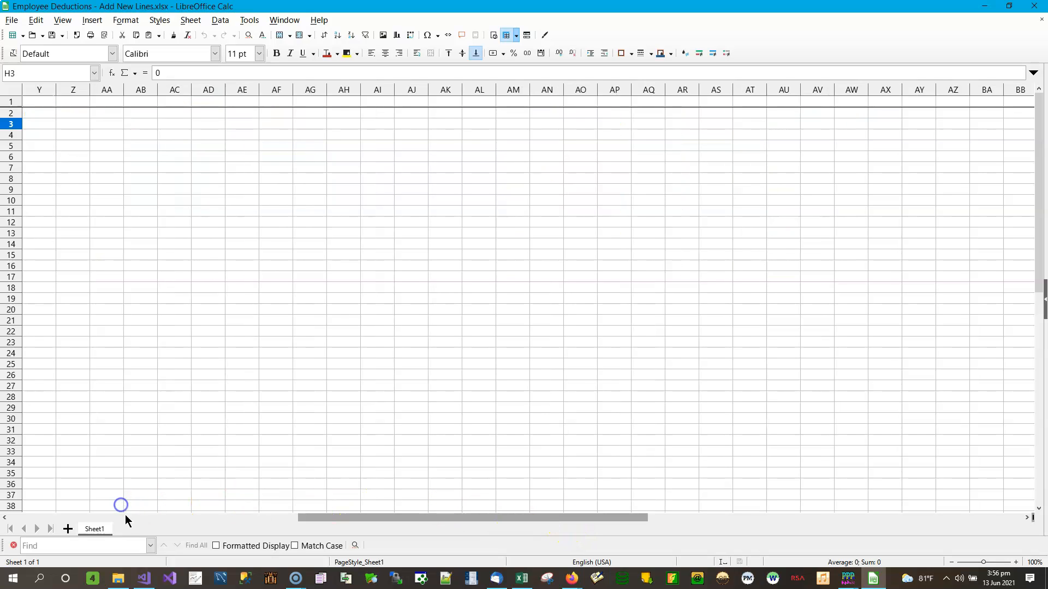
click(255, 520)
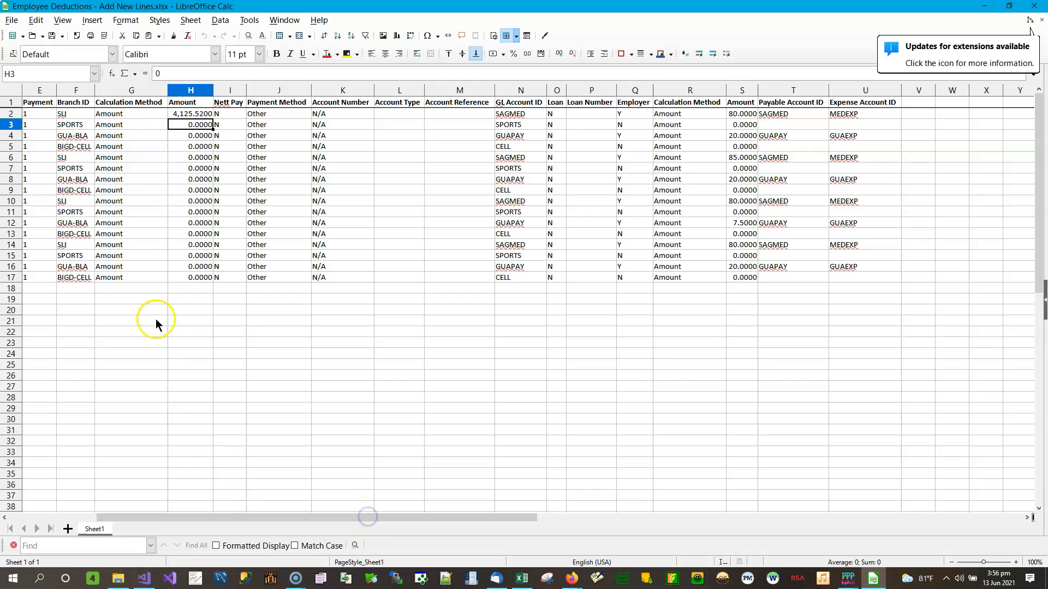
click(557, 520)
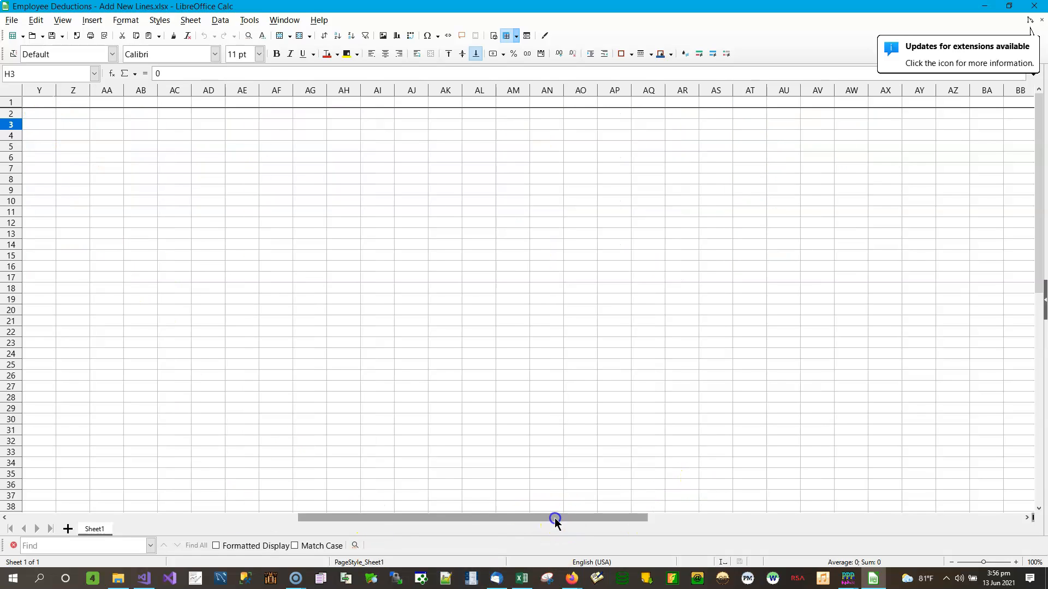
click(240, 518)
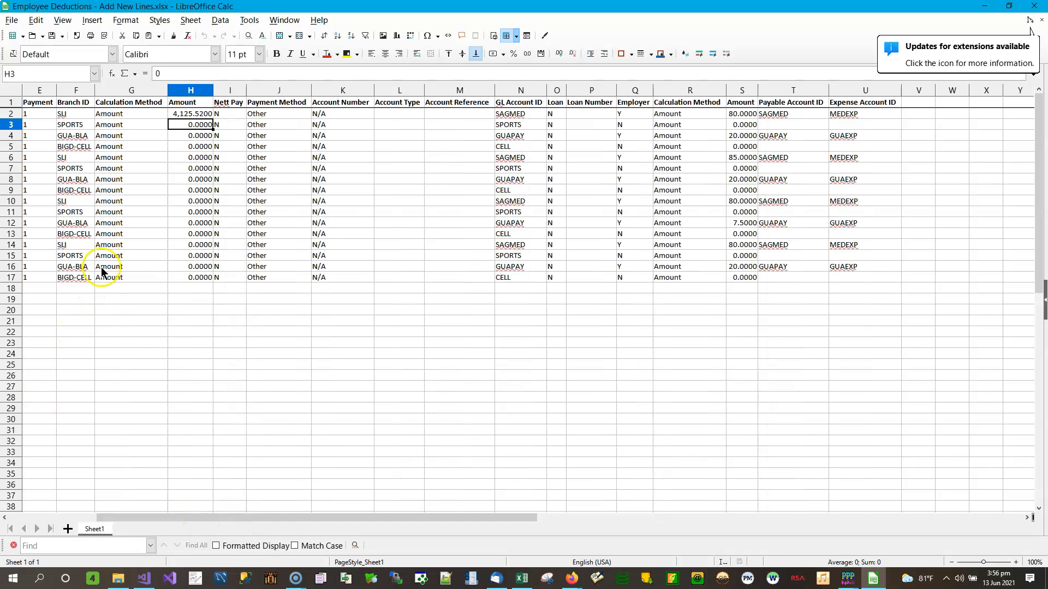
key(Left)
key(Left)
key(Left)
key(Left)
key(Left)
key(Left)
key(Left)
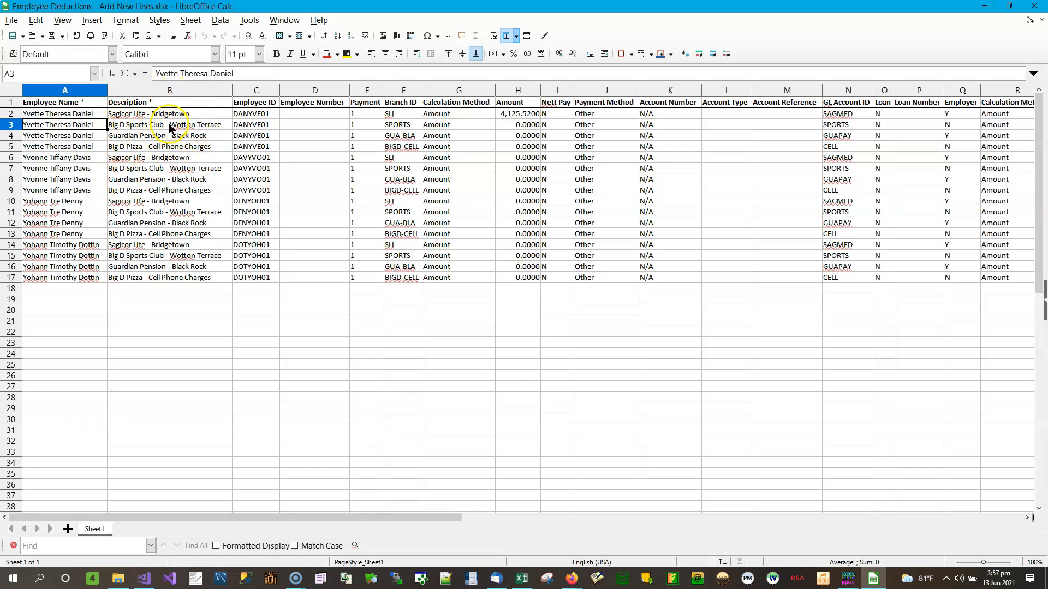
click(164, 103)
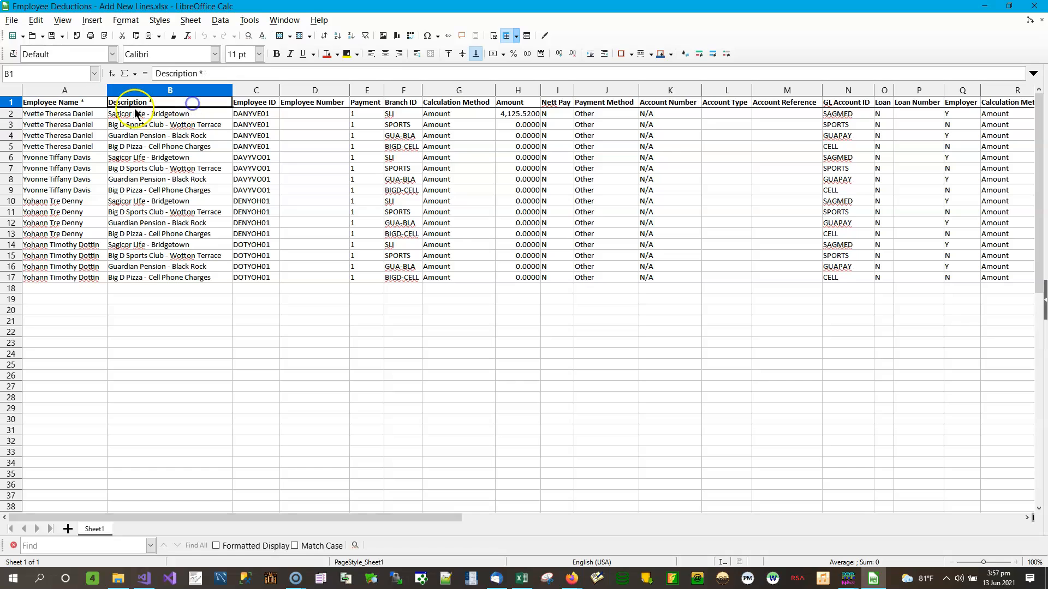
click(67, 103)
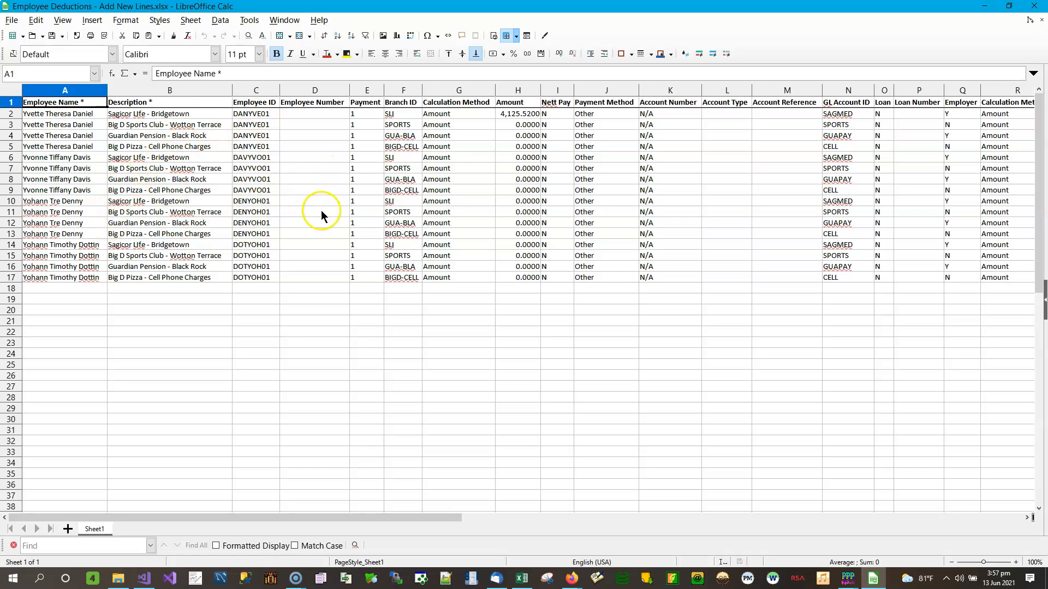
click(43, 236)
click(164, 235)
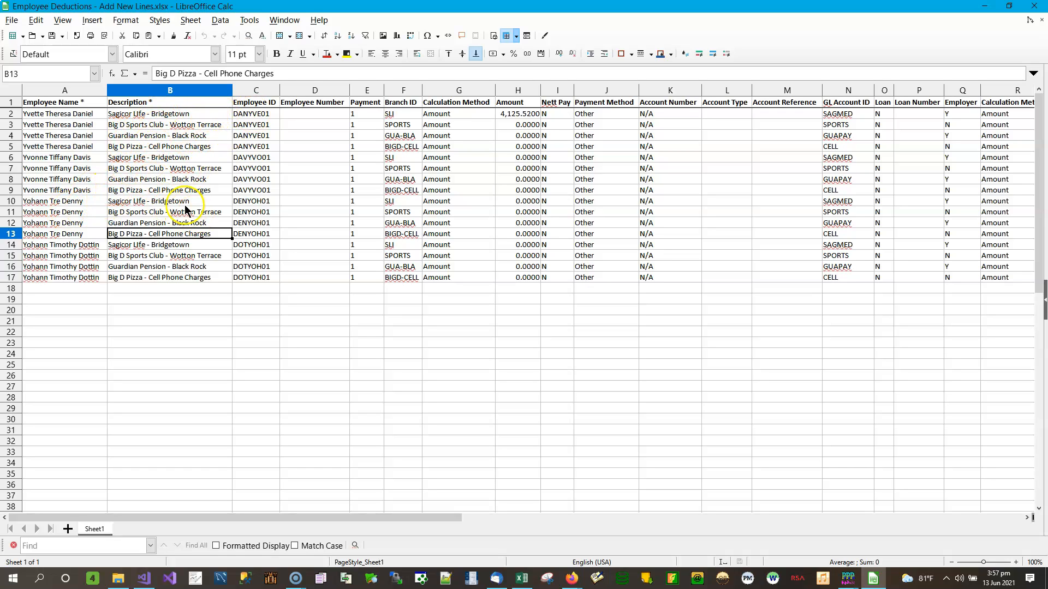
click(267, 114)
key(Down)
key(Down)
key(Right)
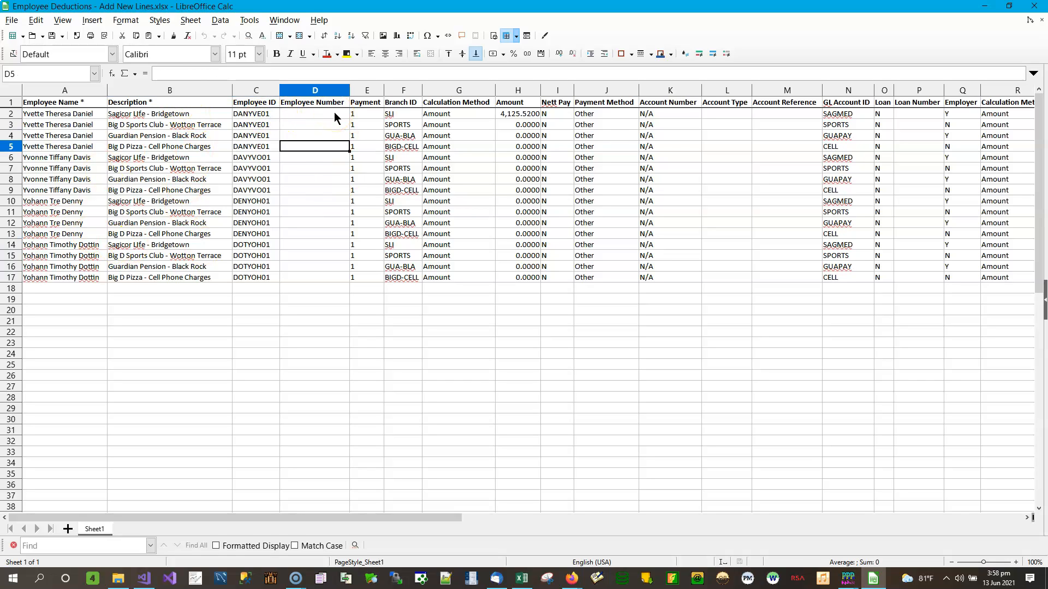
key(Up)
key(Up)
key(Down)
key(Down)
key(Down)
key(Down)
key(Down)
key(Down)
key(Down)
key(Down)
key(Down)
key(Down)
key(Down)
key(Down)
key(Down)
key(Down)
key(Down)
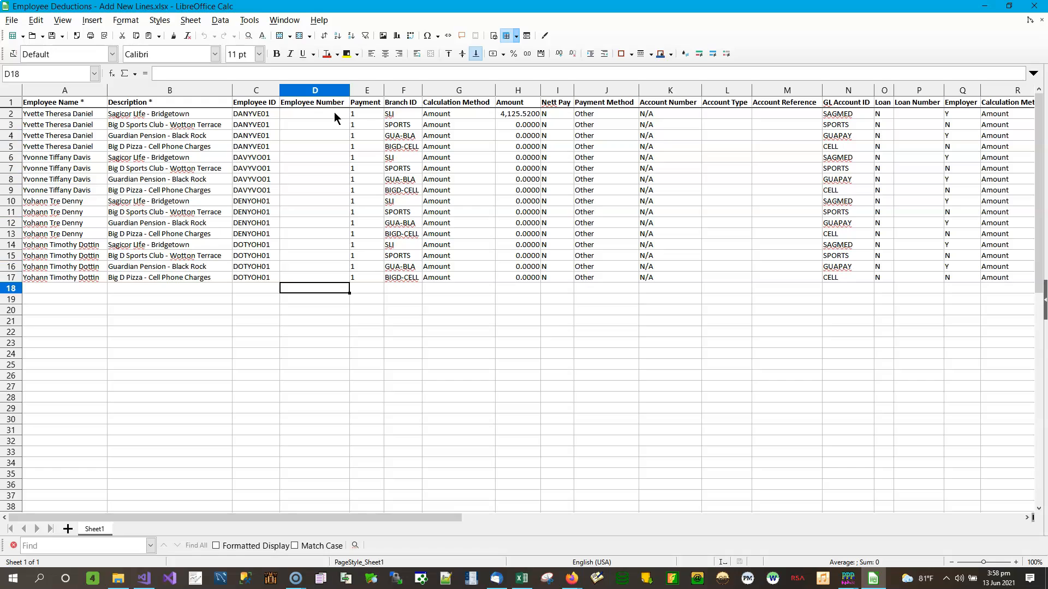
key(Up)
key(Up)
key(Up)
key(Up)
key(Up)
key(Up)
key(Up)
key(Up)
key(Up)
key(Up)
key(Up)
key(Up)
key(Up)
key(Up)
key(Up)
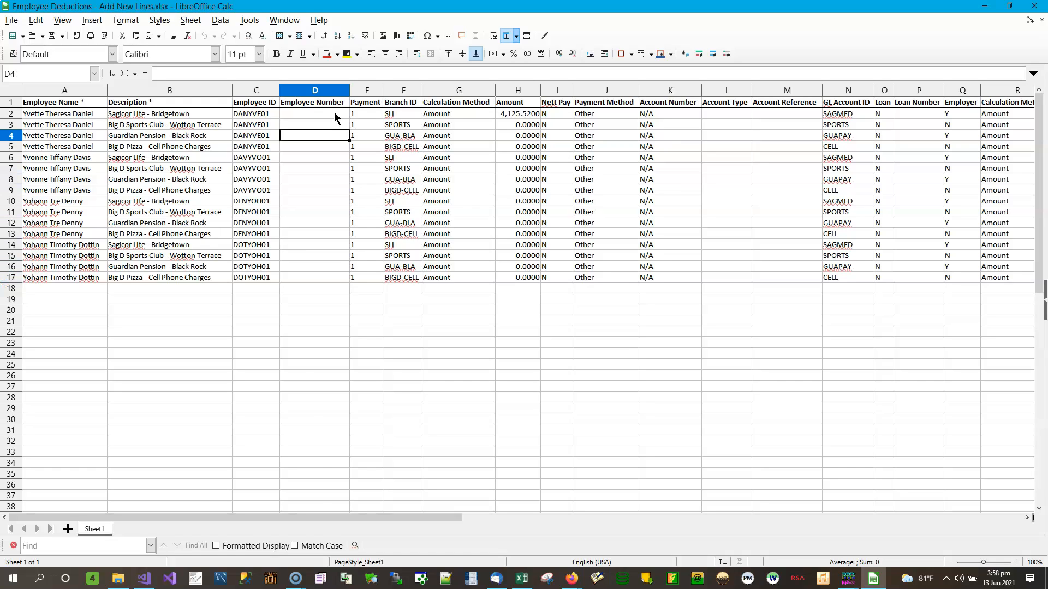
key(Down)
key(Down)
key(Down)
key(Down)
key(Down)
key(Down)
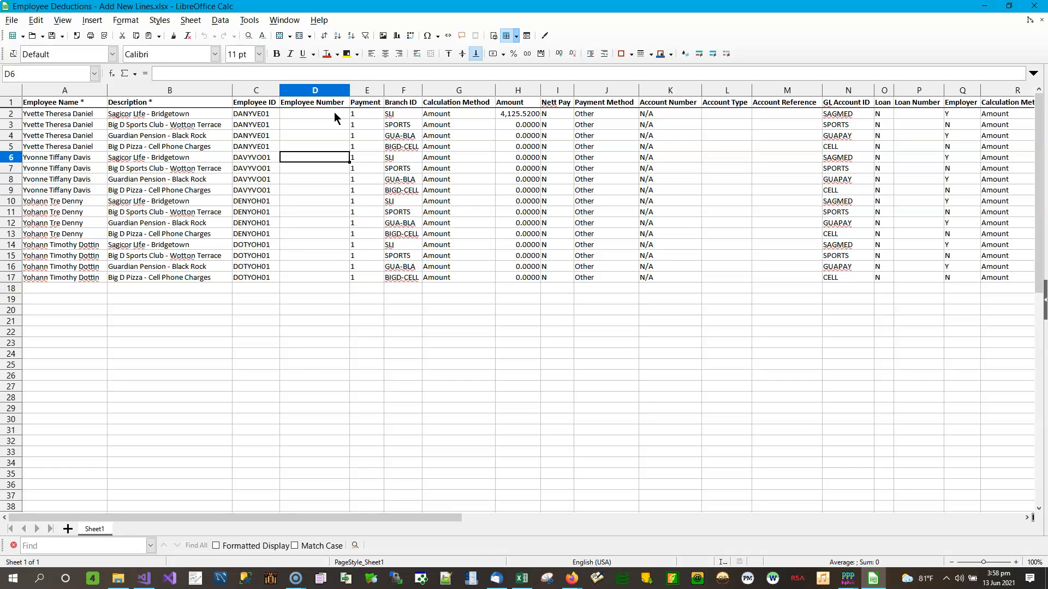
key(Left)
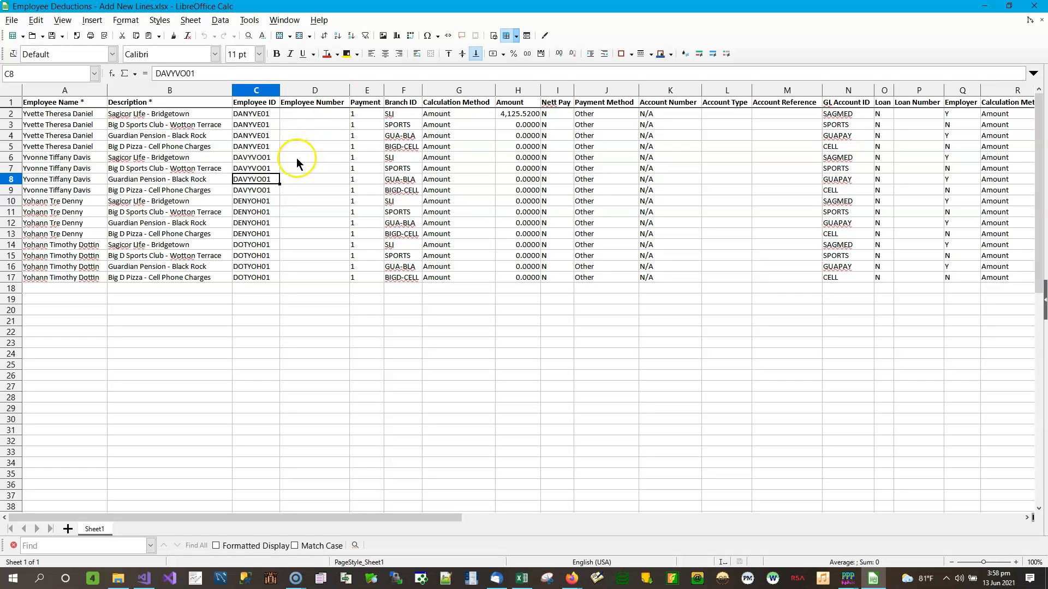
click(258, 127)
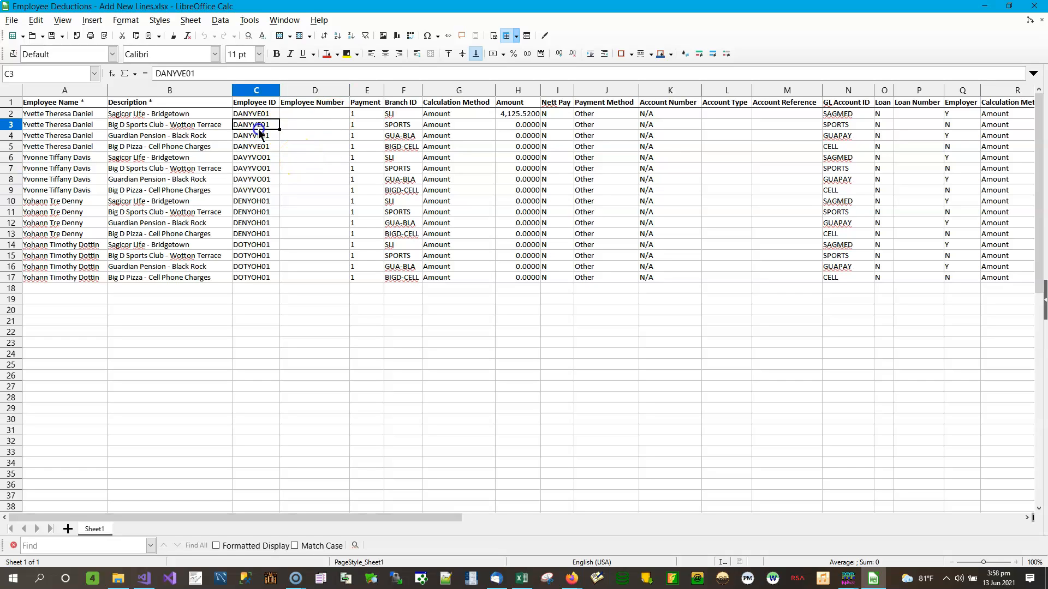
click(306, 124)
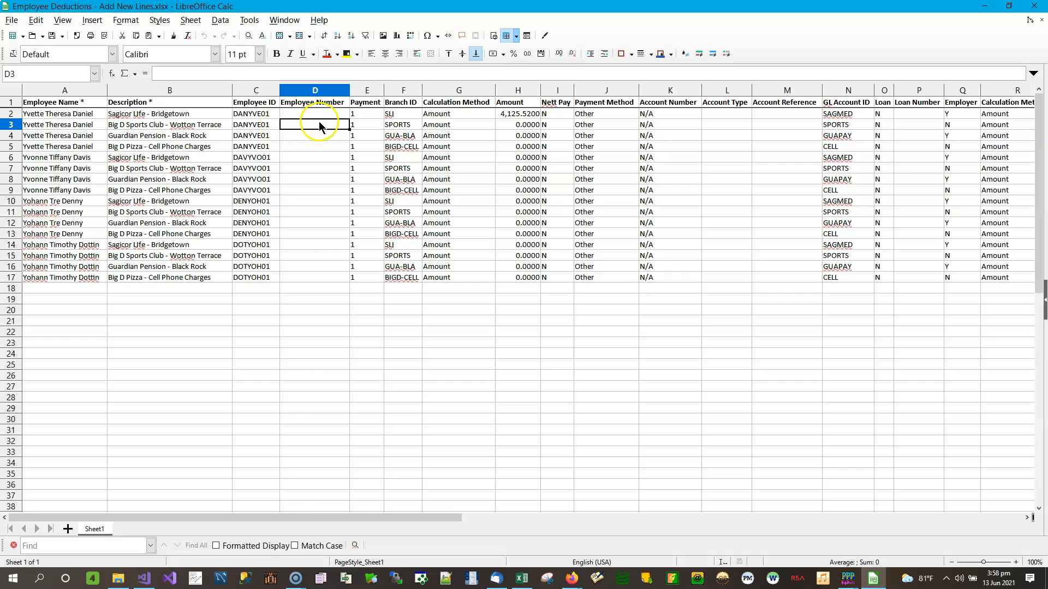
click(368, 127)
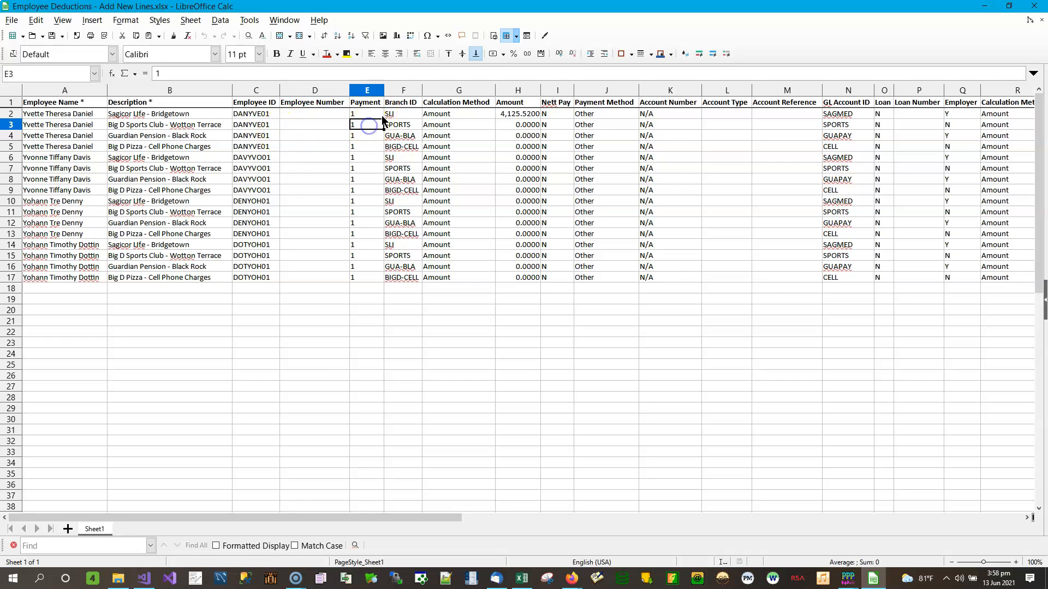
key(Down)
key(Down)
key(Down)
key(Down)
key(Down)
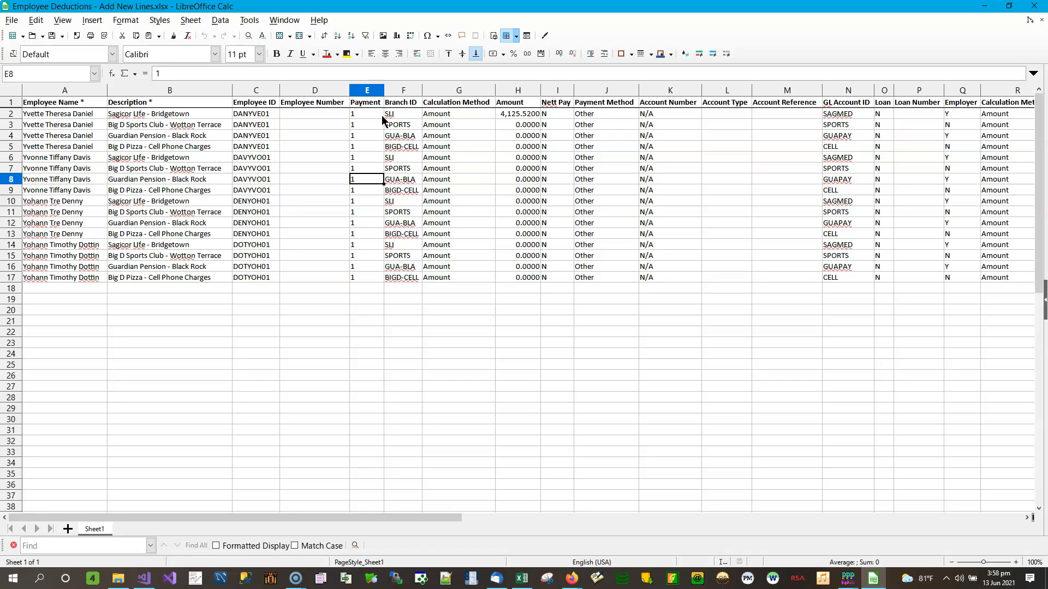
key(Up)
key(Up)
key(Up)
key(Up)
key(Up)
key(Up)
key(Down)
key(Down)
key(Down)
key(Down)
key(Down)
key(Down)
key(Down)
key(Down)
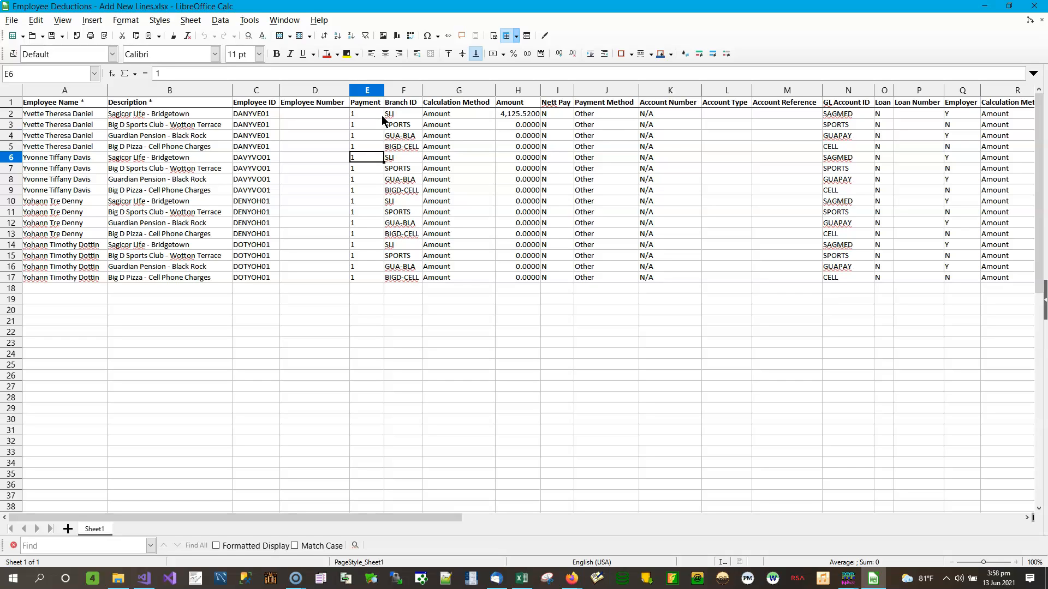
key(Up)
key(Up)
key(Up)
key(Up)
key(Up)
key(Up)
key(Up)
key(Up)
key(Up)
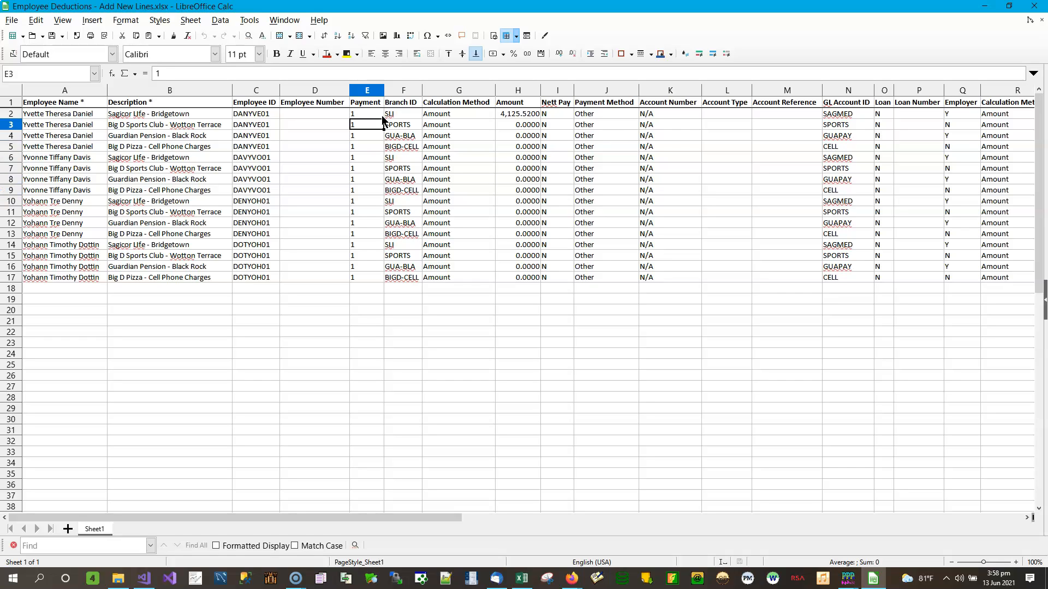
key(Down)
key(Down)
key(Down)
key(Down)
key(Down)
key(Down)
key(Down)
key(Down)
key(Down)
key(Down)
key(Down)
key(Down)
key(Down)
key(Down)
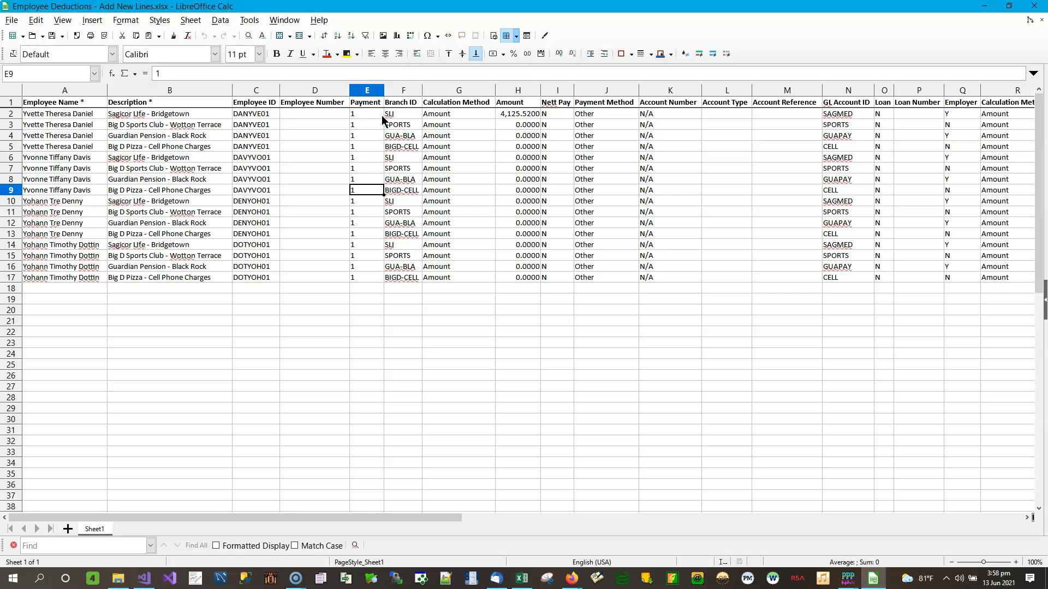
key(Up)
key(Up)
key(Up)
key(Up)
key(Up)
key(Up)
key(Up)
key(Up)
key(Up)
key(Up)
key(Up)
key(Up)
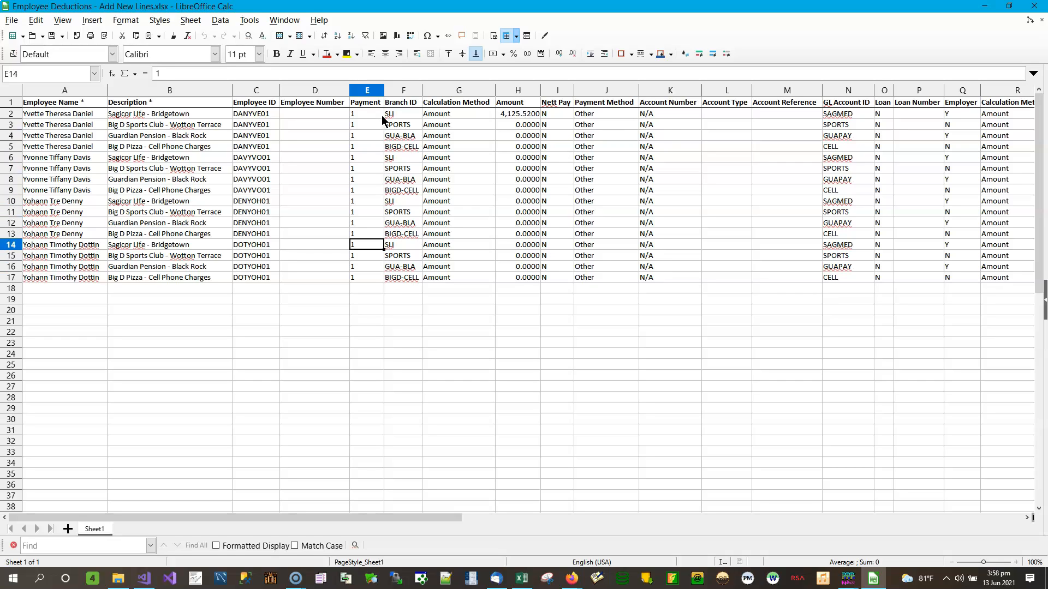
key(Up)
key(Down)
key(Down)
key(Down)
key(Down)
key(Down)
key(Down)
key(Down)
key(Down)
key(Down)
key(Down)
key(Down)
key(Down)
key(Down)
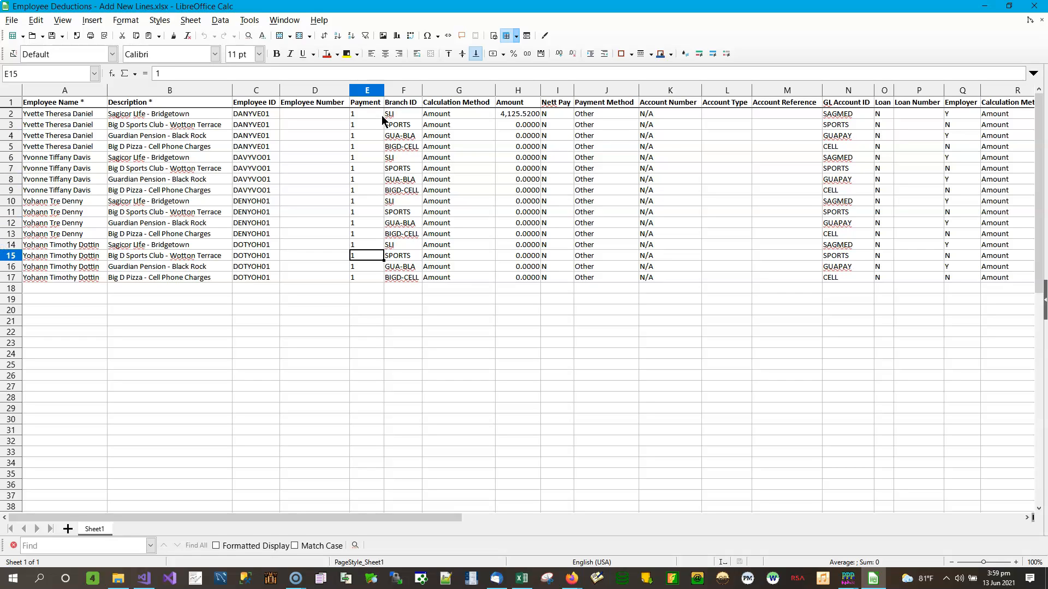
key(Up)
key(Up)
key(Up)
key(Up)
key(Up)
key(Up)
key(Up)
key(Up)
key(Up)
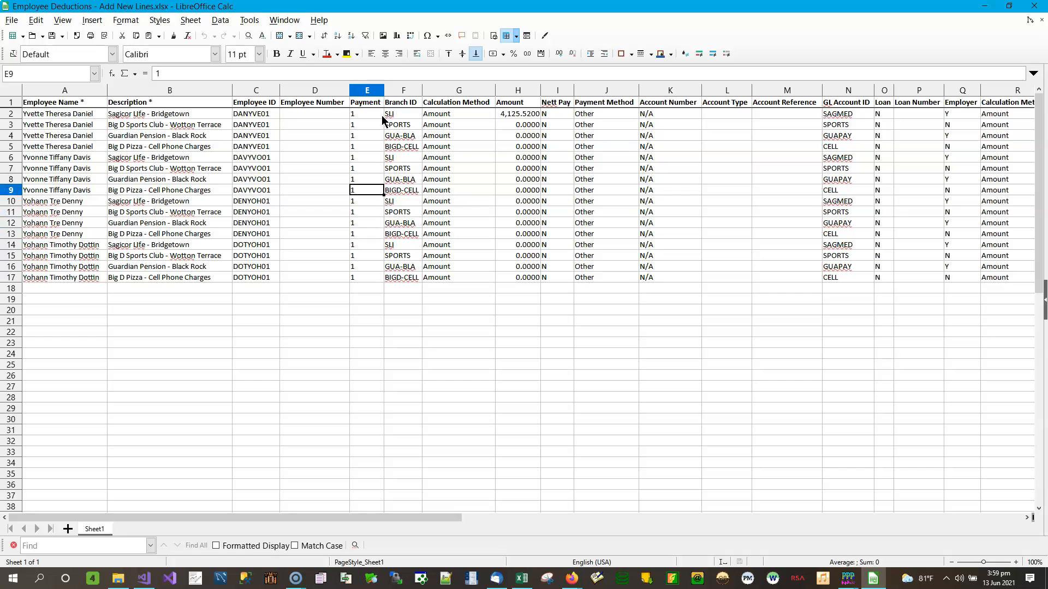
key(Up)
key(Up)
key(Up)
key(Up)
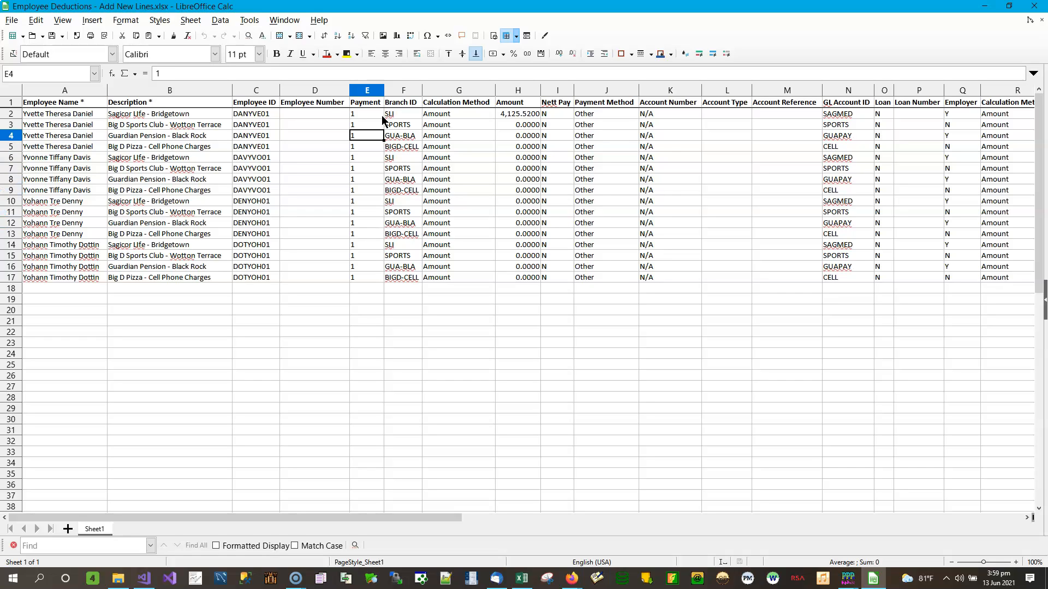
key(Down)
key(Down)
key(Down)
key(Down)
key(Down)
key(Down)
key(Down)
key(Down)
key(Down)
key(Down)
key(Down)
key(Down)
key(Down)
key(Down)
key(Down)
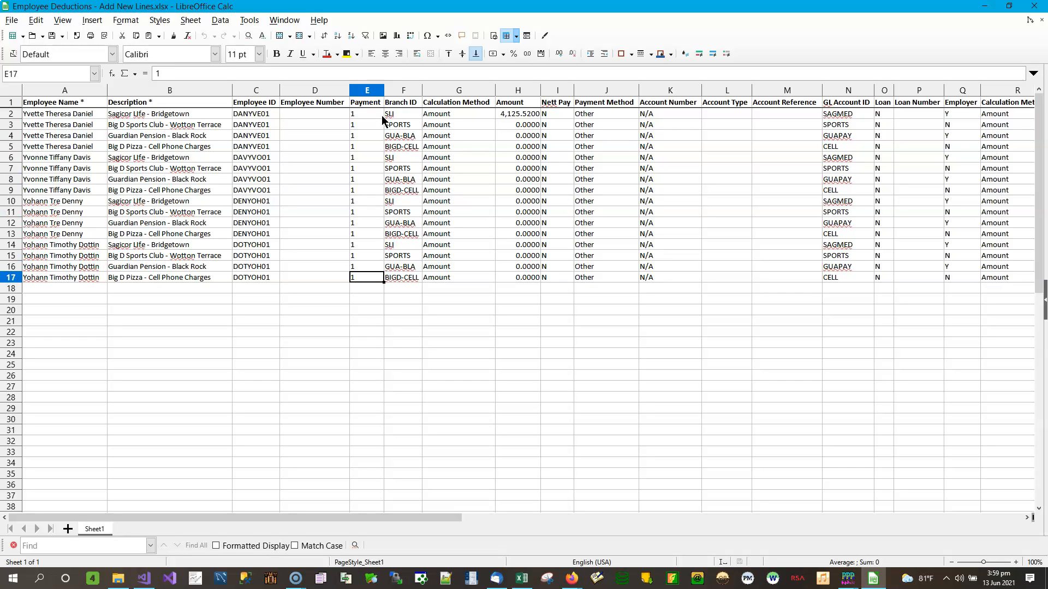
key(Up)
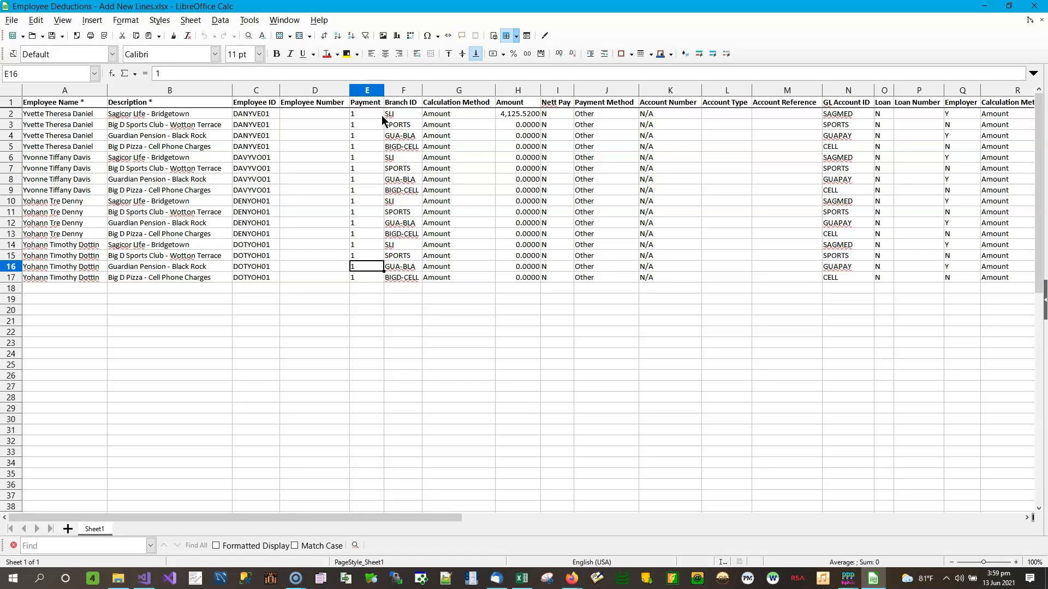
key(Up)
key(Up)
key(Up)
key(Up)
key(Up)
key(Up)
key(Up)
key(Up)
key(Up)
key(Up)
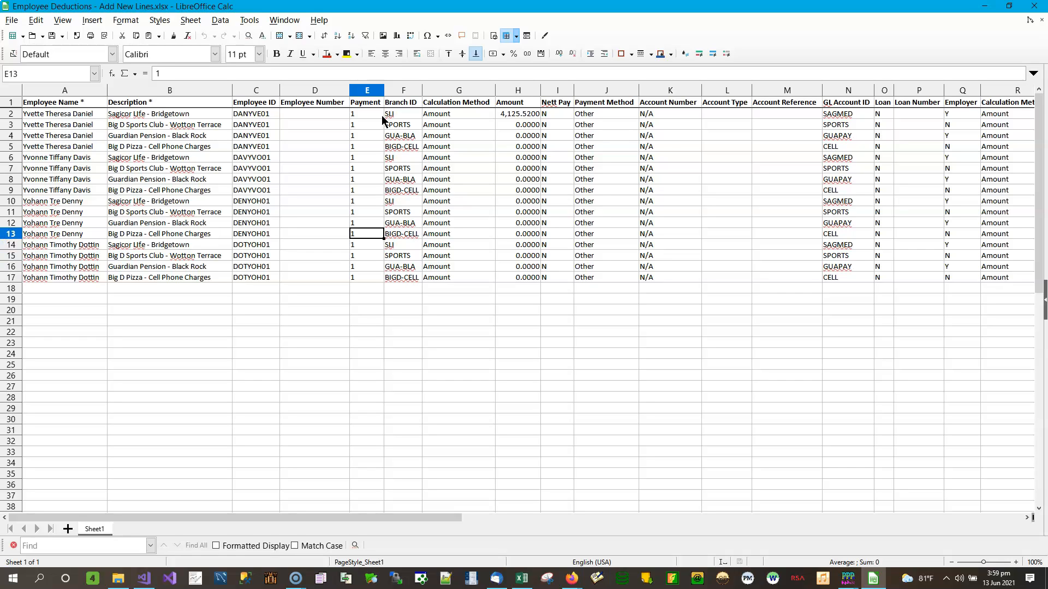
key(Up)
key(Up)
key(Up)
key(Up)
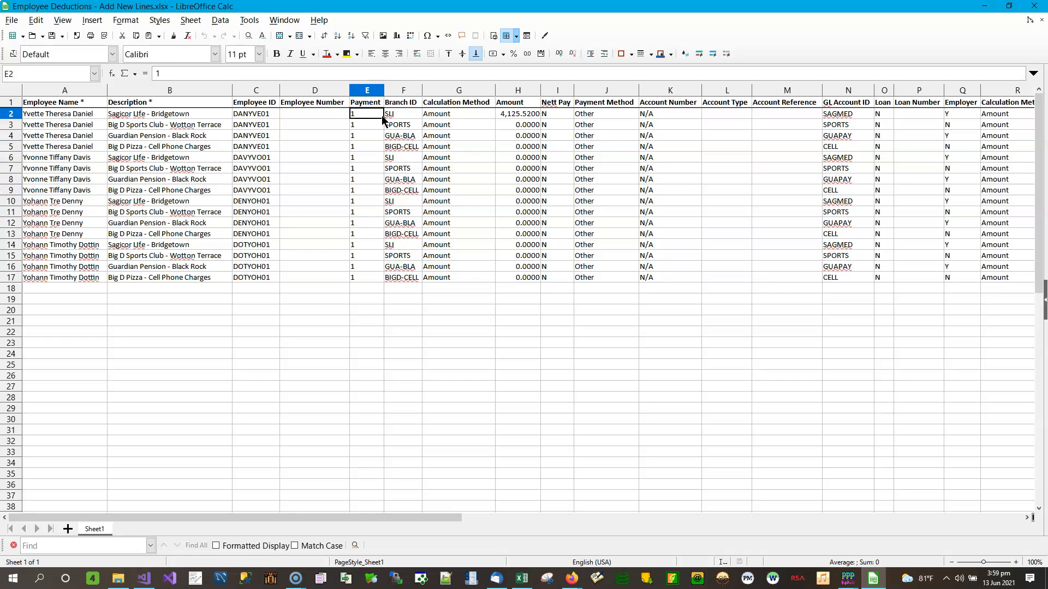
key(Right)
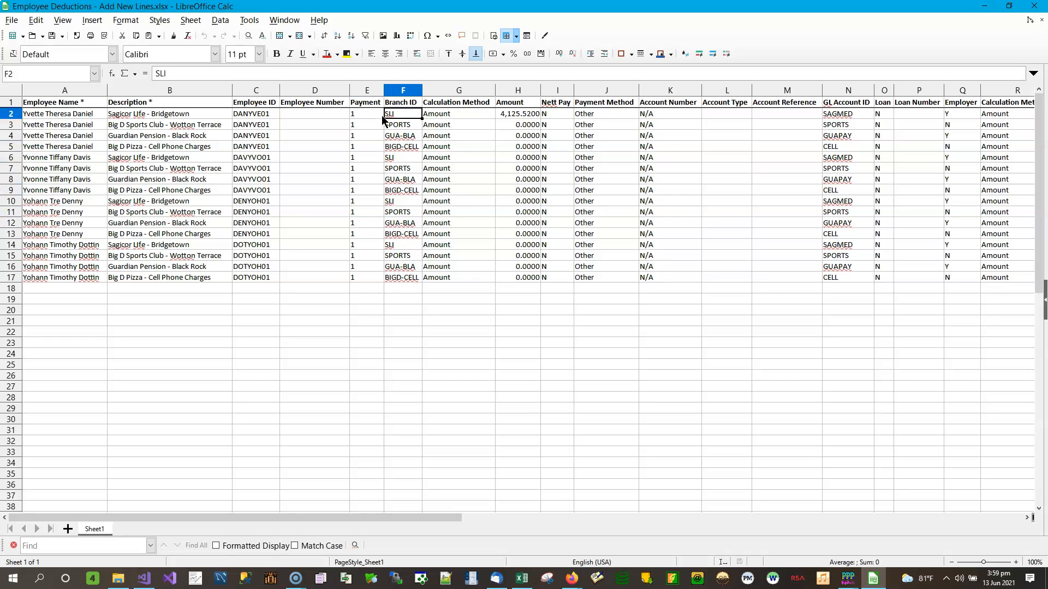
key(Down)
key(Down)
key(Down)
key(Down)
key(Down)
key(Right)
key(Up)
key(Up)
key(Up)
key(Up)
key(Up)
key(Left)
key(Down)
key(Down)
key(Down)
key(Down)
key(Down)
key(Down)
key(Down)
key(Down)
key(Down)
key(Down)
key(Down)
key(Down)
key(Down)
key(Down)
key(Down)
key(Right)
key(Up)
key(Up)
key(Up)
key(Up)
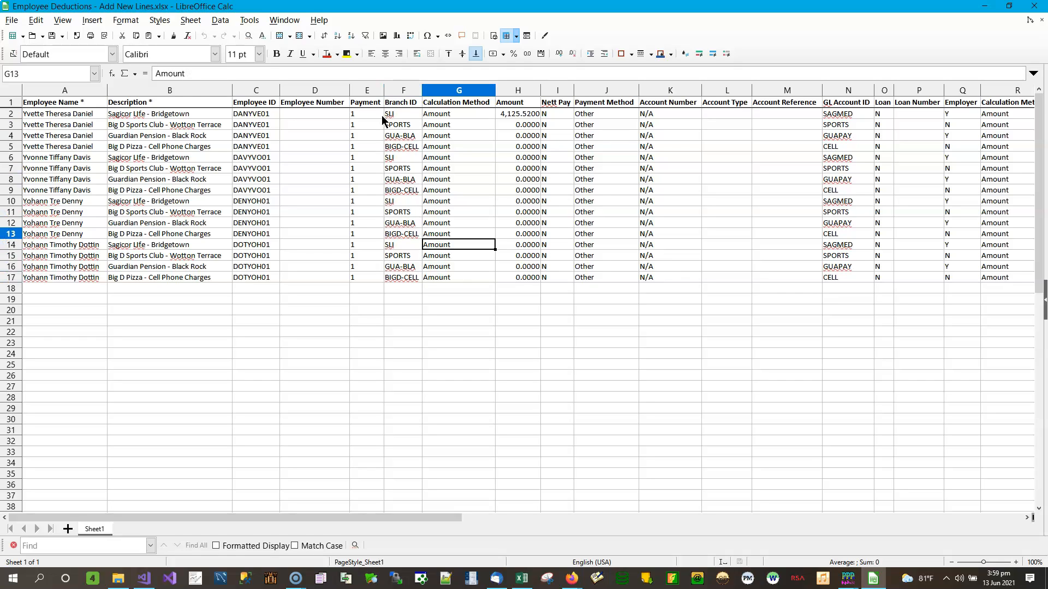
key(Right)
key(Up)
key(Up)
key(Up)
key(Up)
key(Up)
key(Up)
key(Up)
key(Up)
key(Up)
key(Up)
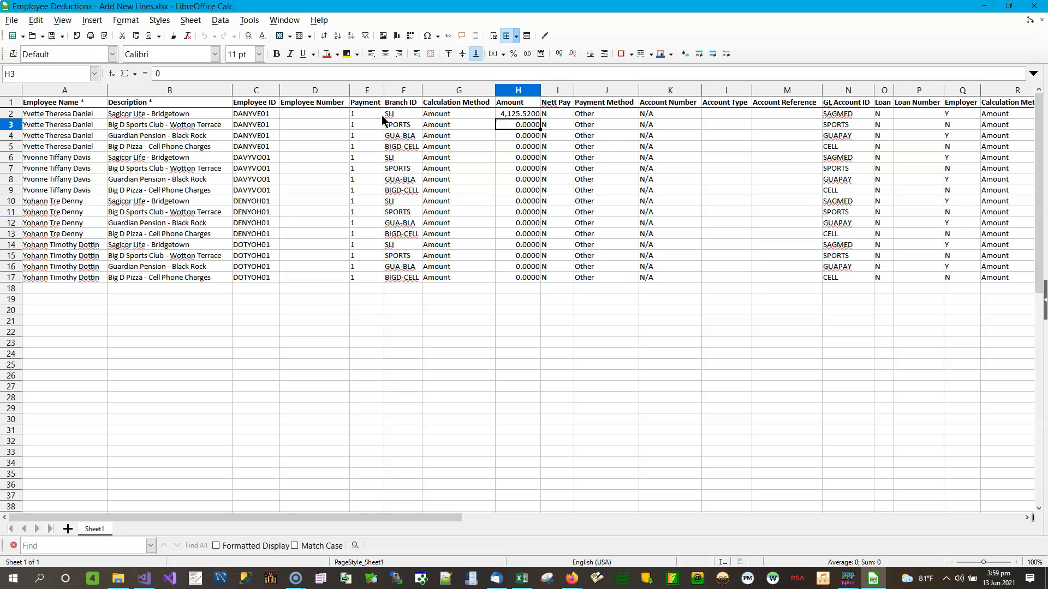
key(Up)
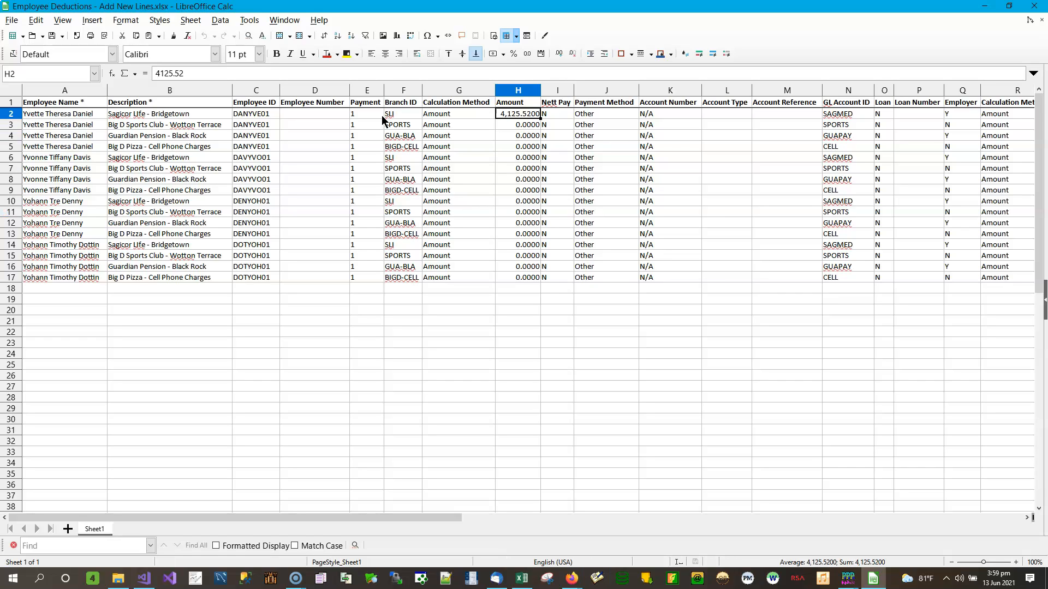
key(Down)
key(Down)
key(Down)
key(Up)
key(Up)
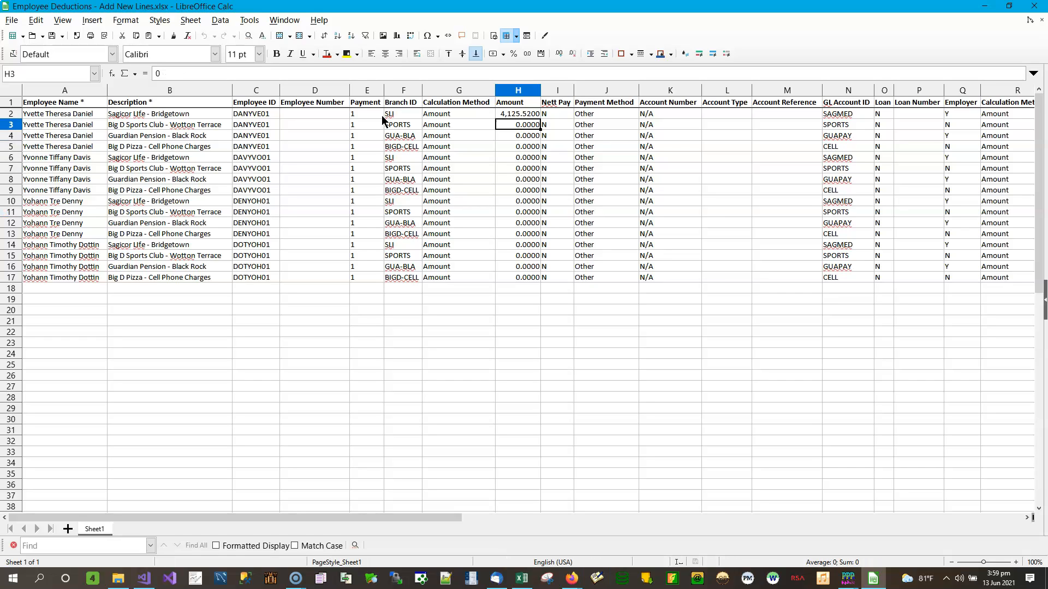
key(Right)
key(Right)
key(Right)
key(Right)
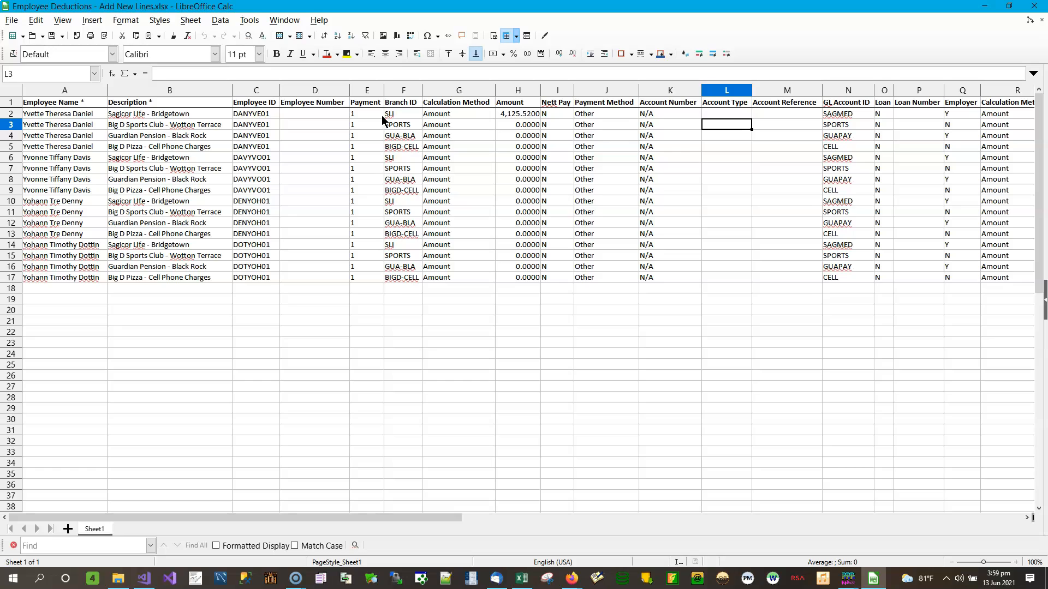
key(Right)
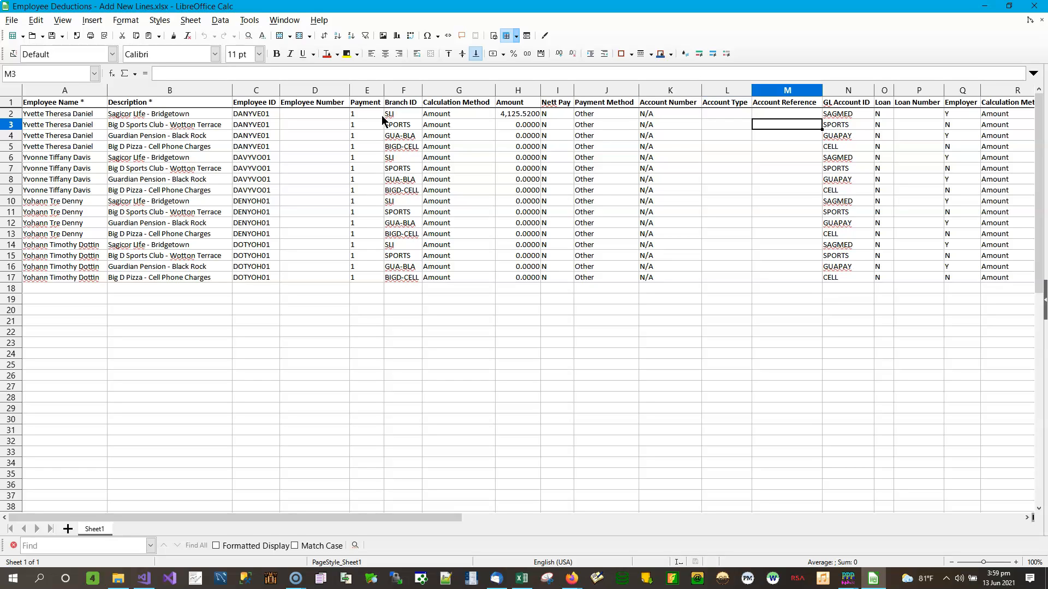
key(Left)
key(Left)
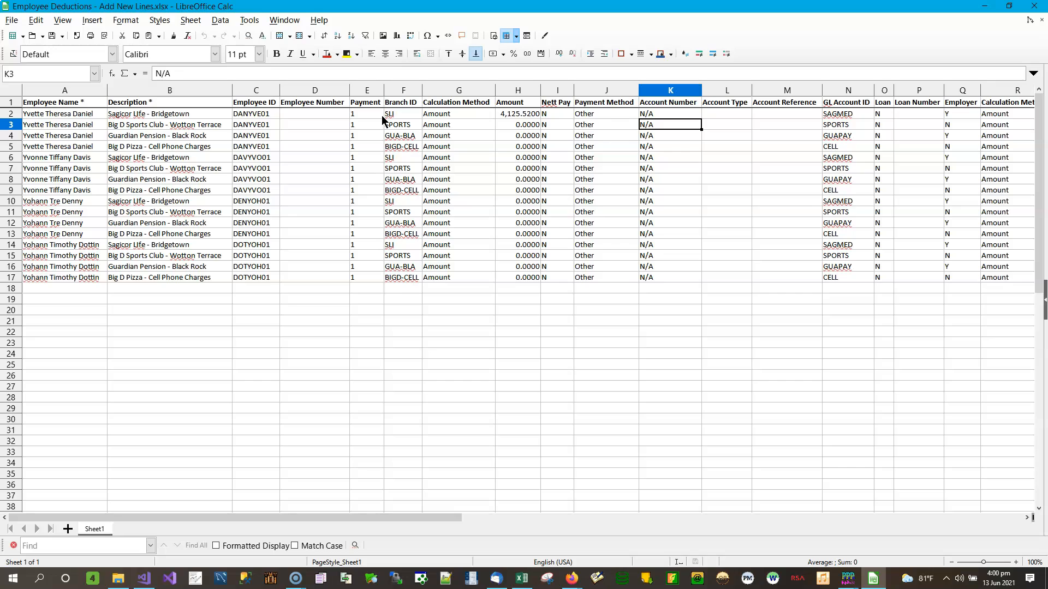
key(Up)
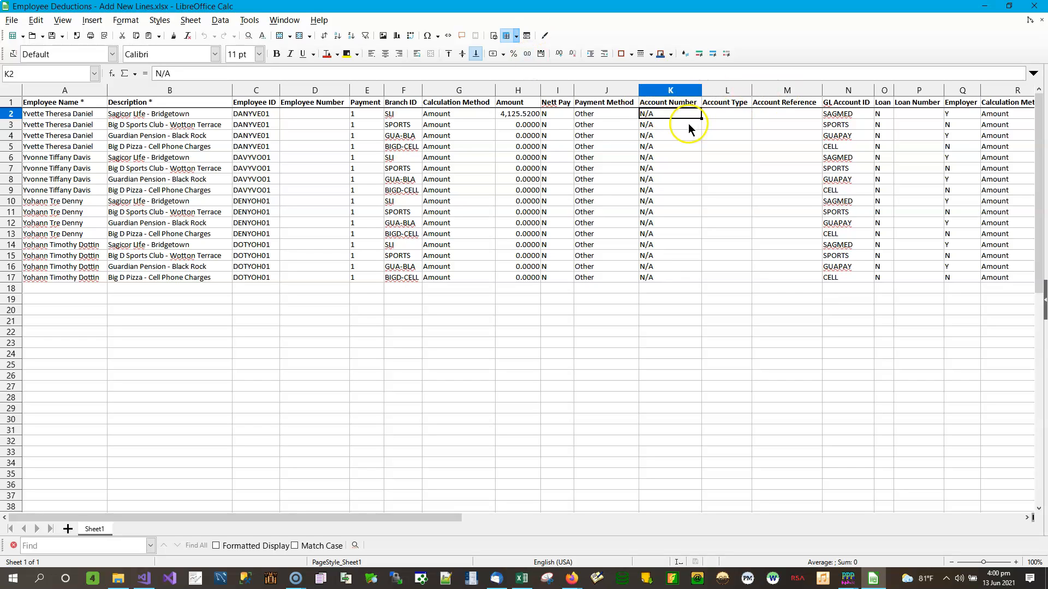
Step: Move the N/A values from Account Number (K2:K17) into Account Type (L2:L17)
drag(669, 114, 664, 274)
right_click(667, 112)
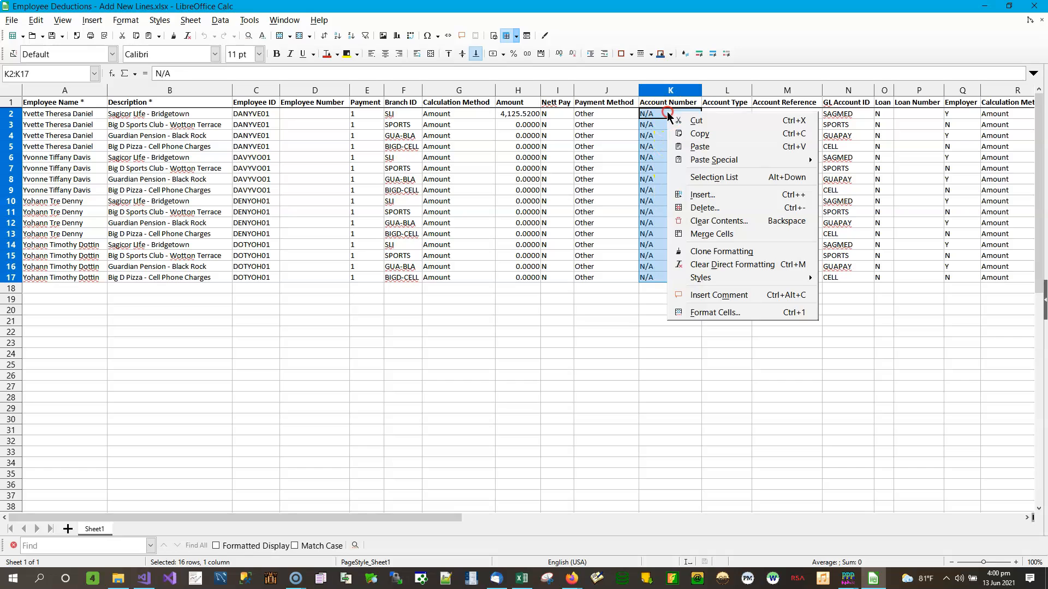
click(685, 119)
click(723, 113)
right_click(723, 112)
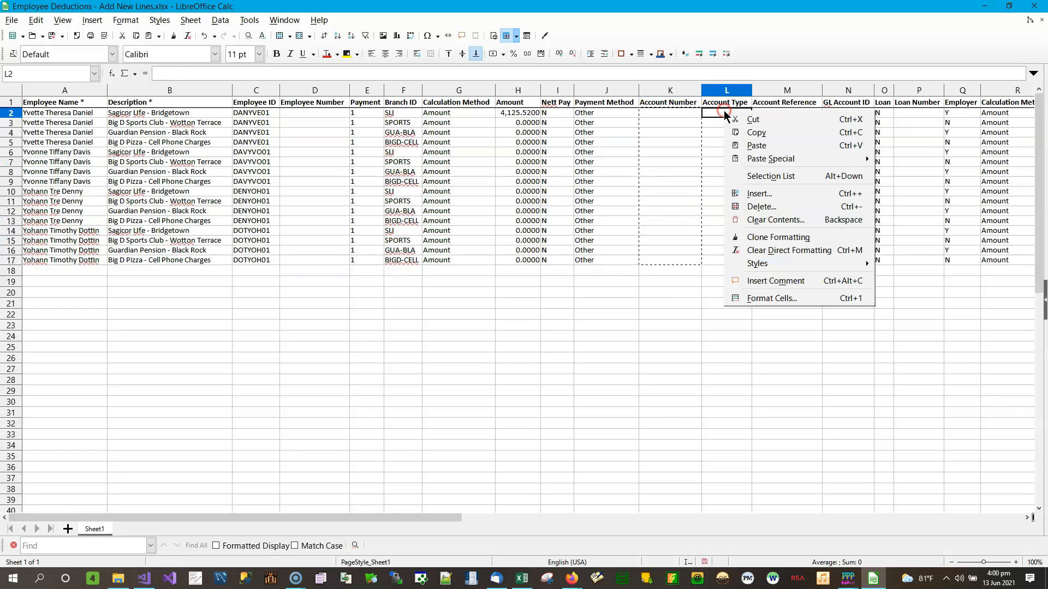
click(745, 143)
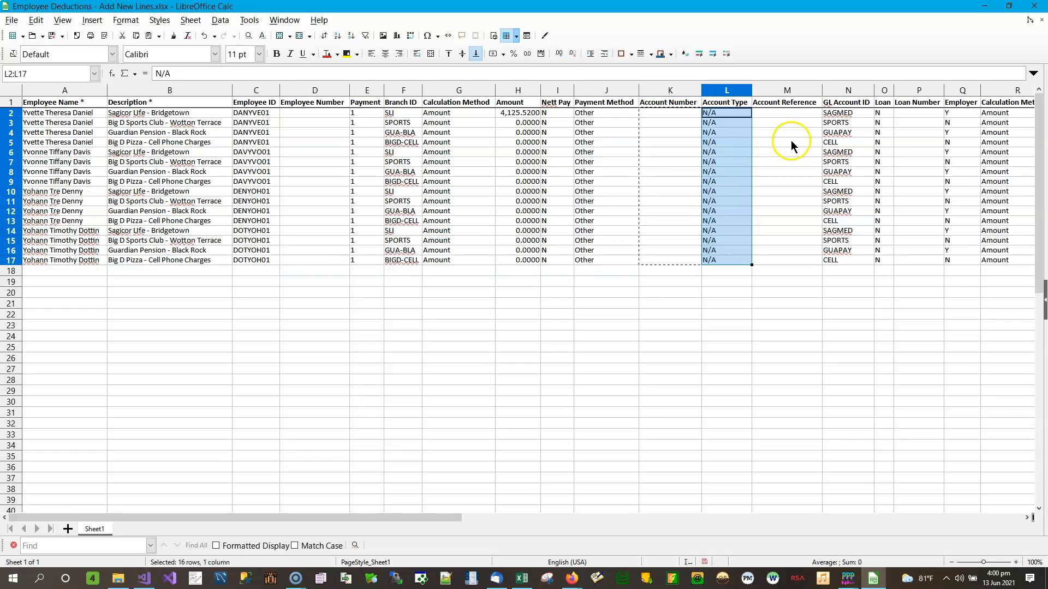
click(674, 124)
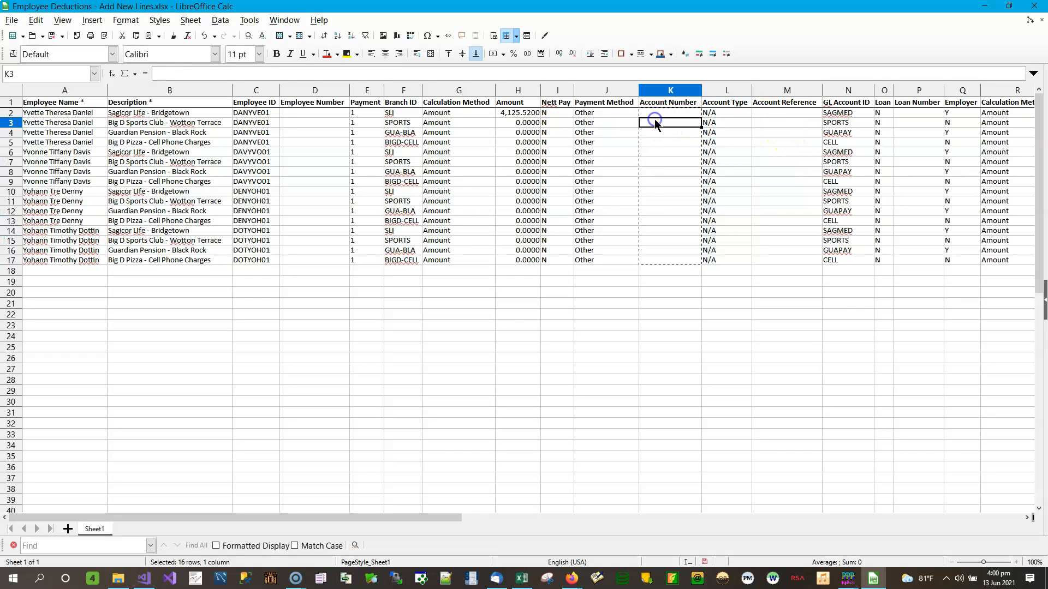
click(781, 114)
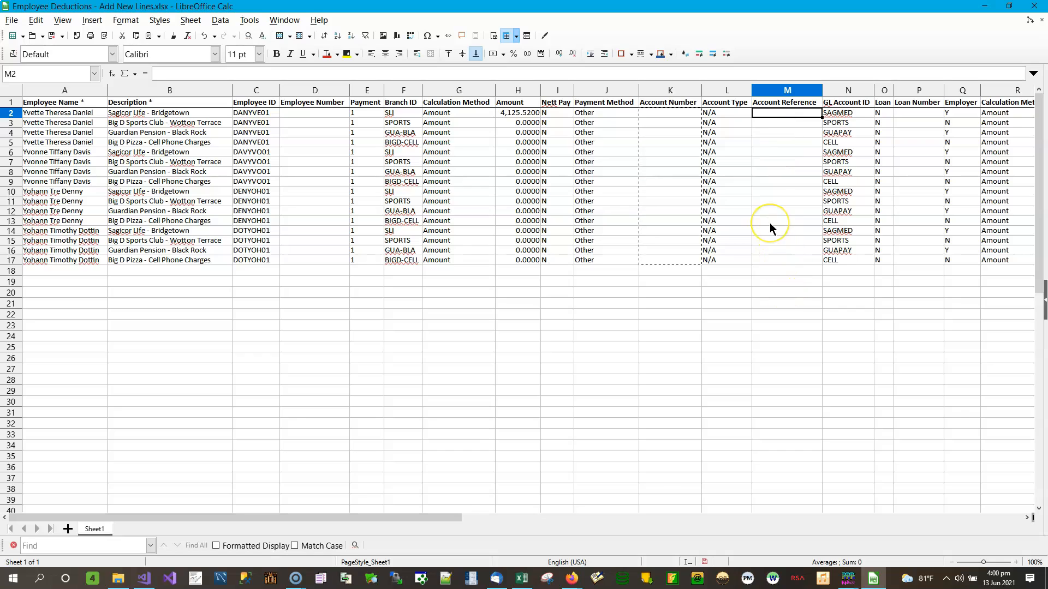
key(Escape)
click(772, 116)
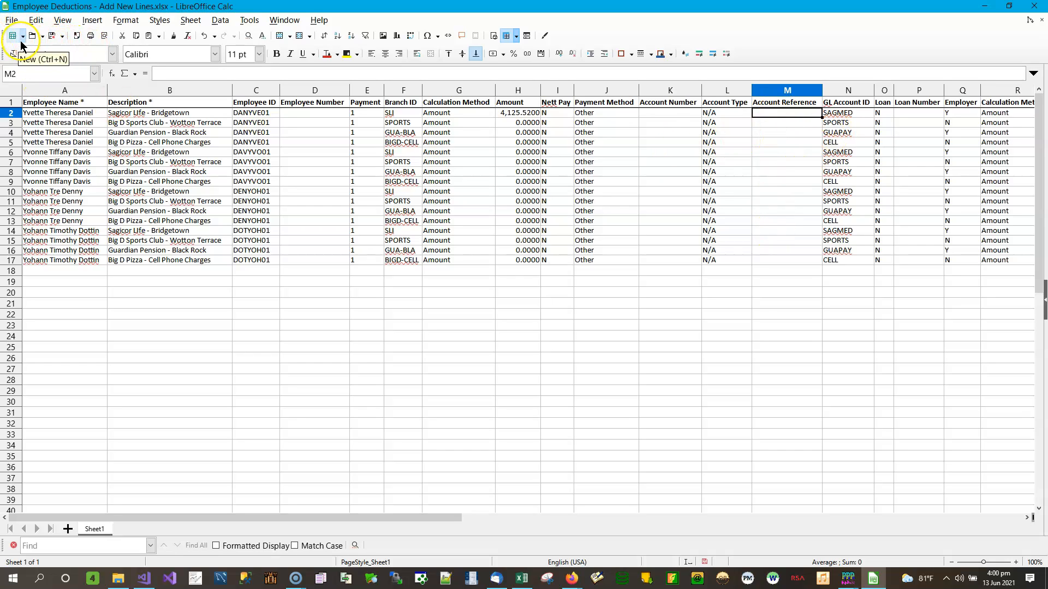
Step: Save in Excel xlsx format, then undo so N/A returns to Account Number and Account Type empties
click(52, 36)
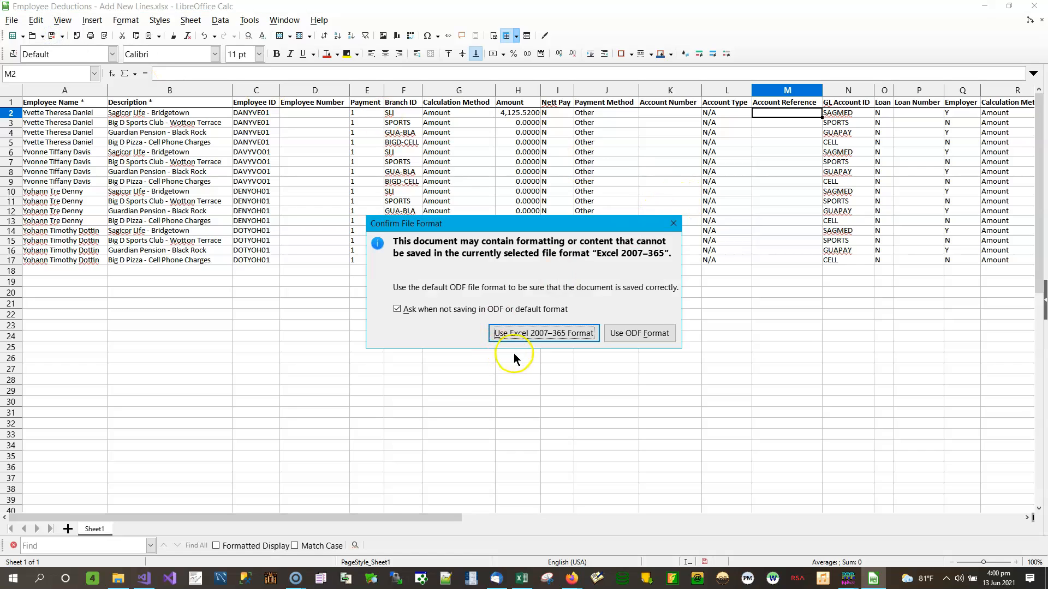
click(538, 331)
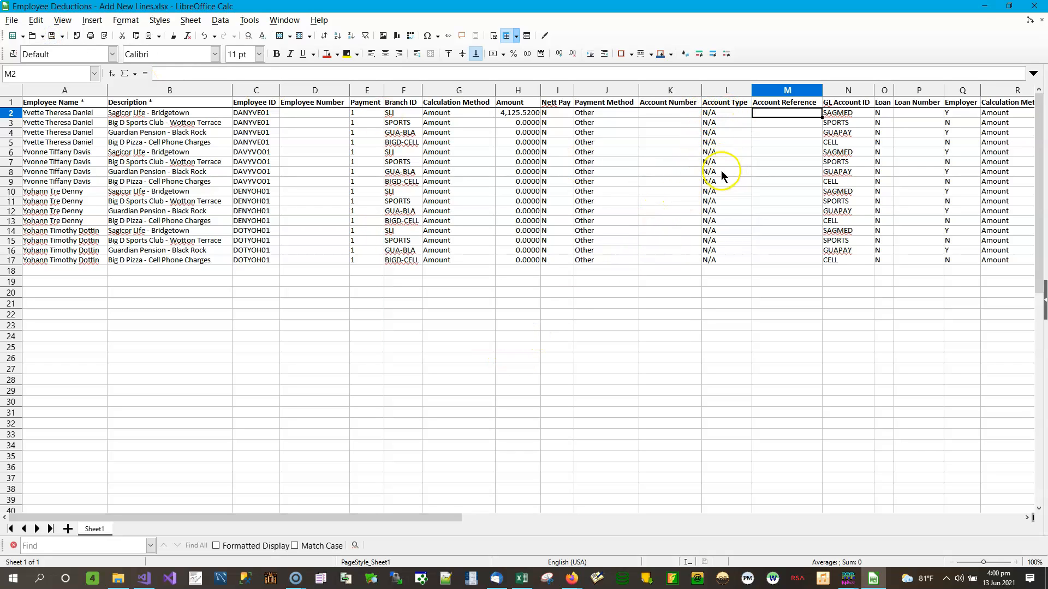
click(725, 114)
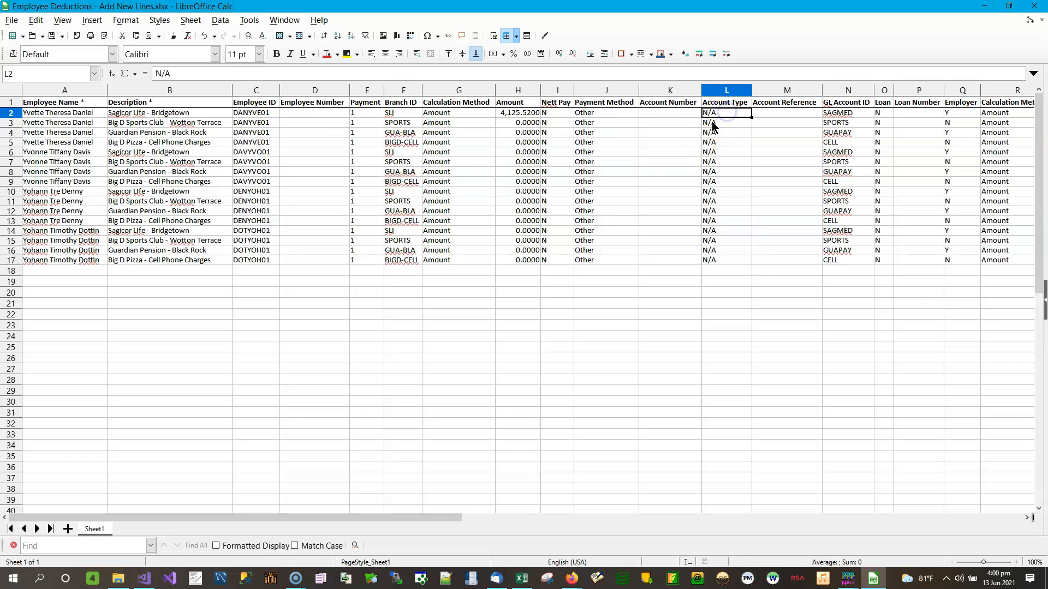
click(206, 36)
click(206, 37)
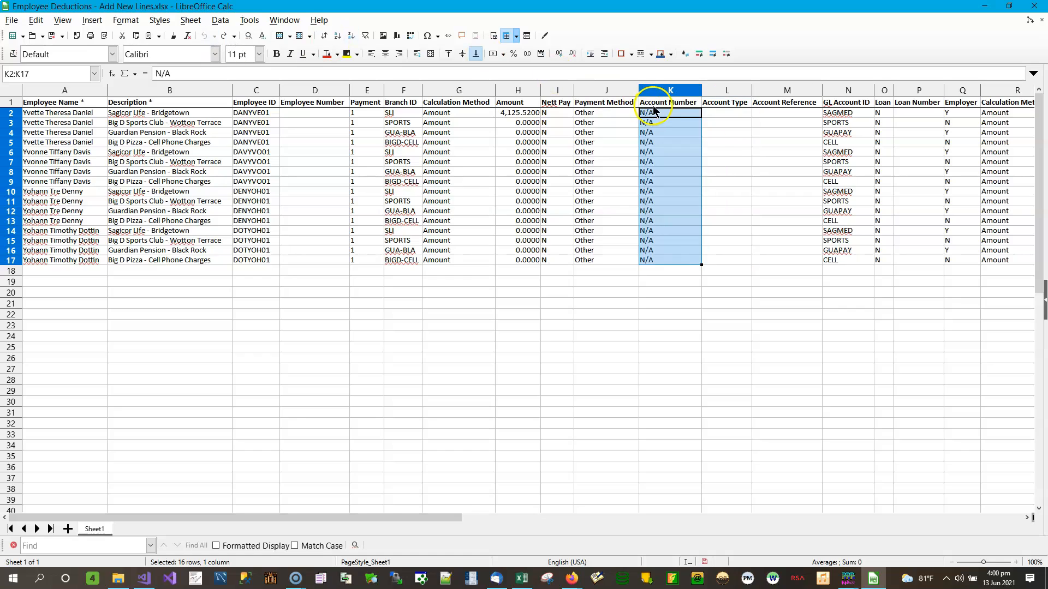
click(730, 116)
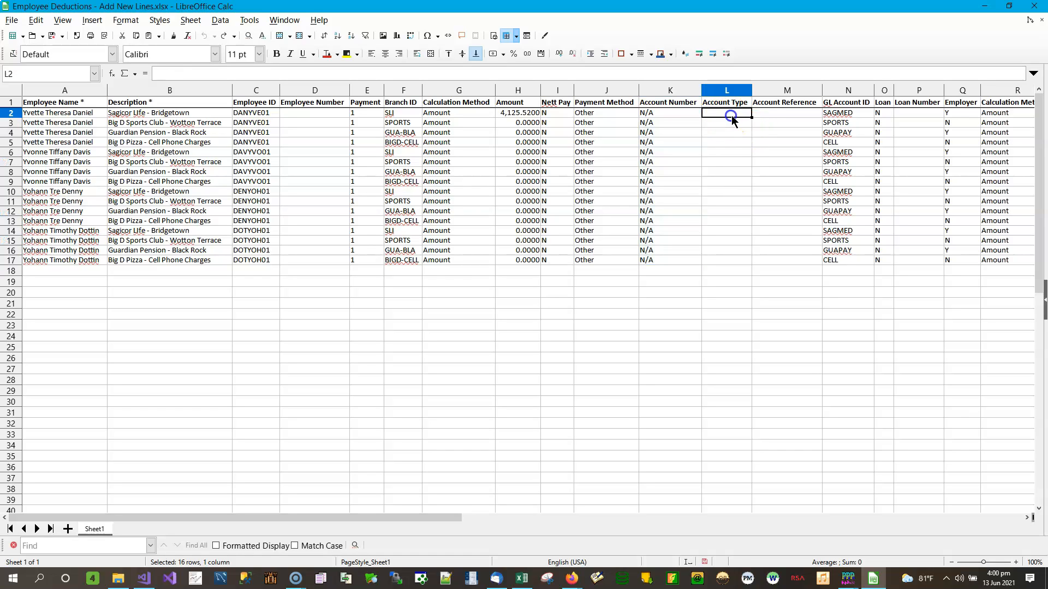
click(755, 116)
Step: Review row 2's GL, Payable and Expense Account IDs, then save the workbook
key(Right)
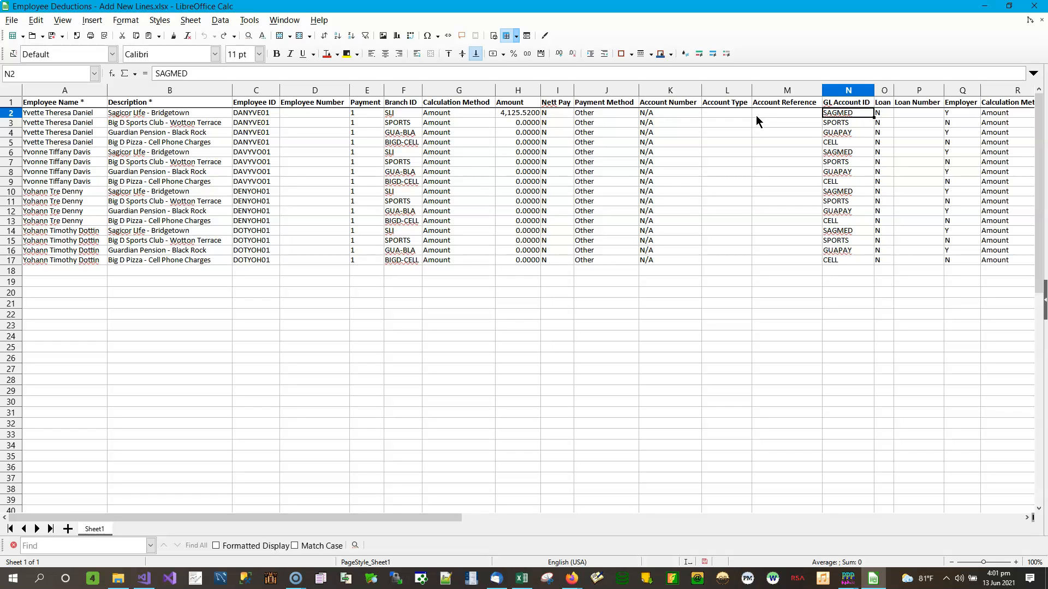
key(Right)
key(Right)
key(Right)
key(Right)
key(Right)
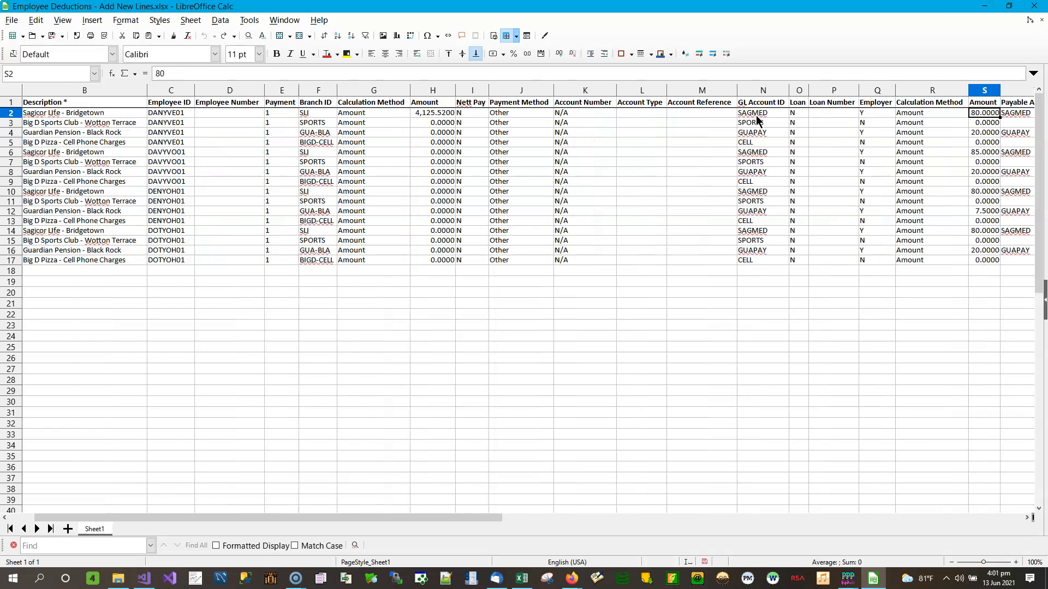
key(Right)
key(Right)
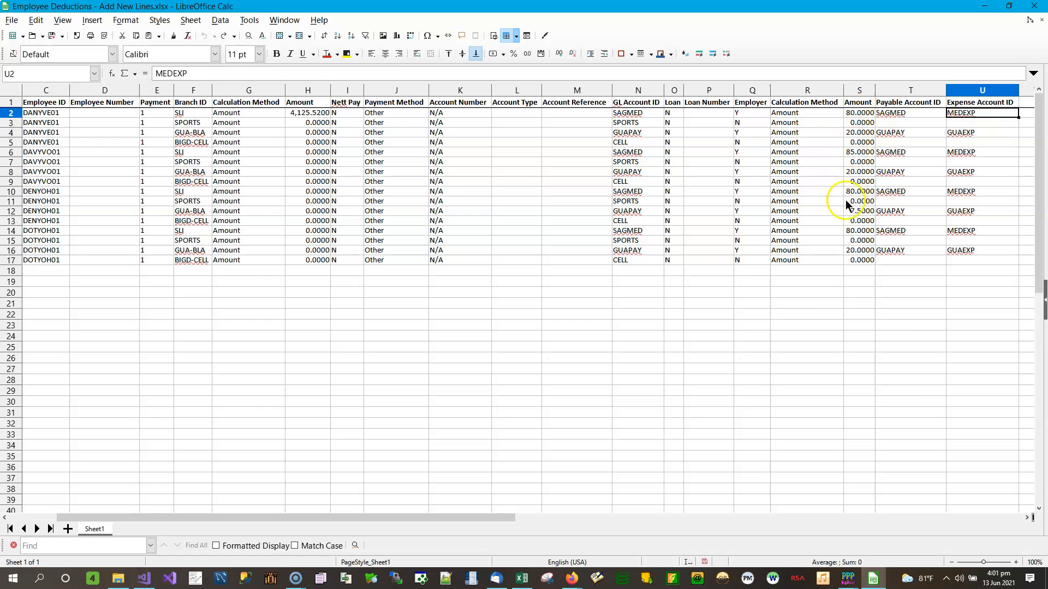
click(911, 116)
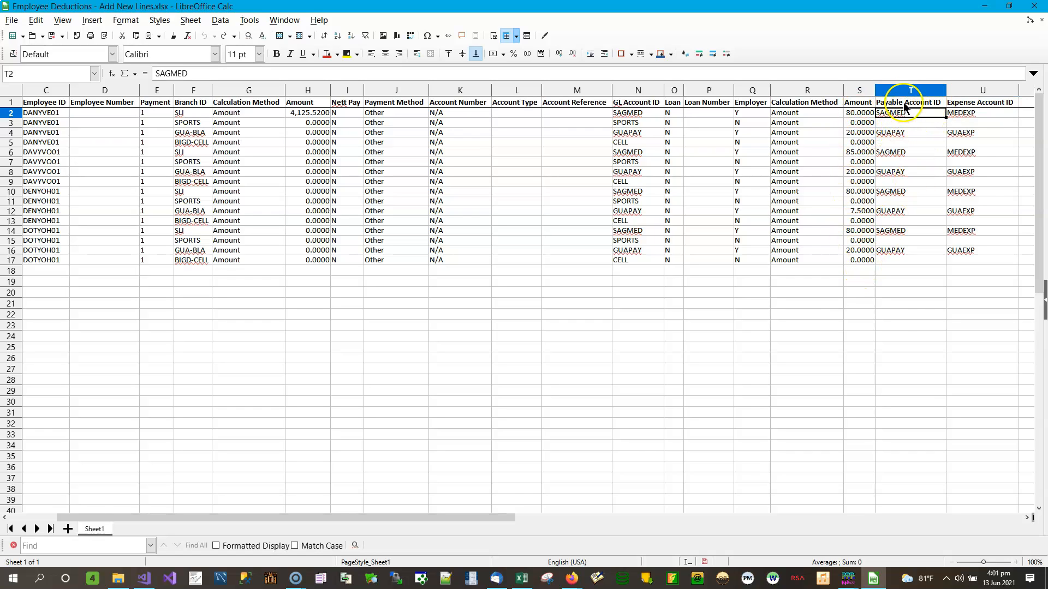
click(977, 115)
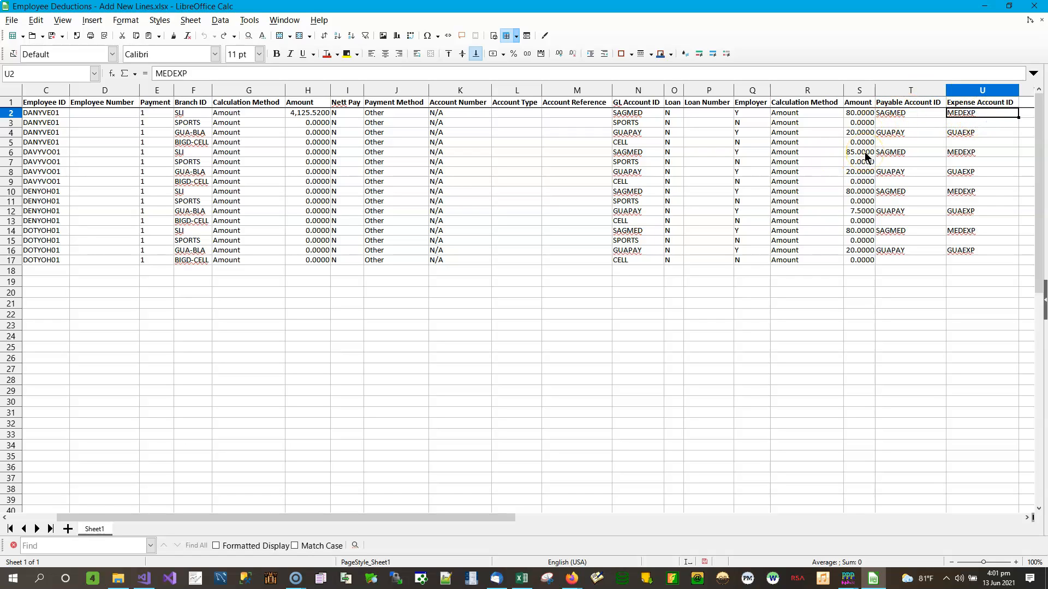
key(Left)
key(Left)
key(Right)
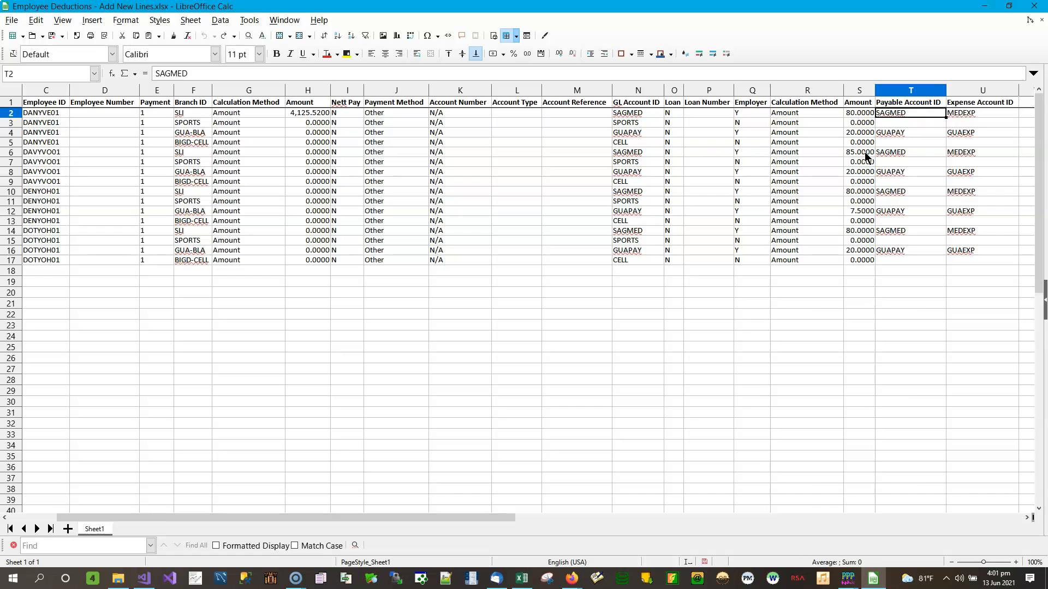
key(Right)
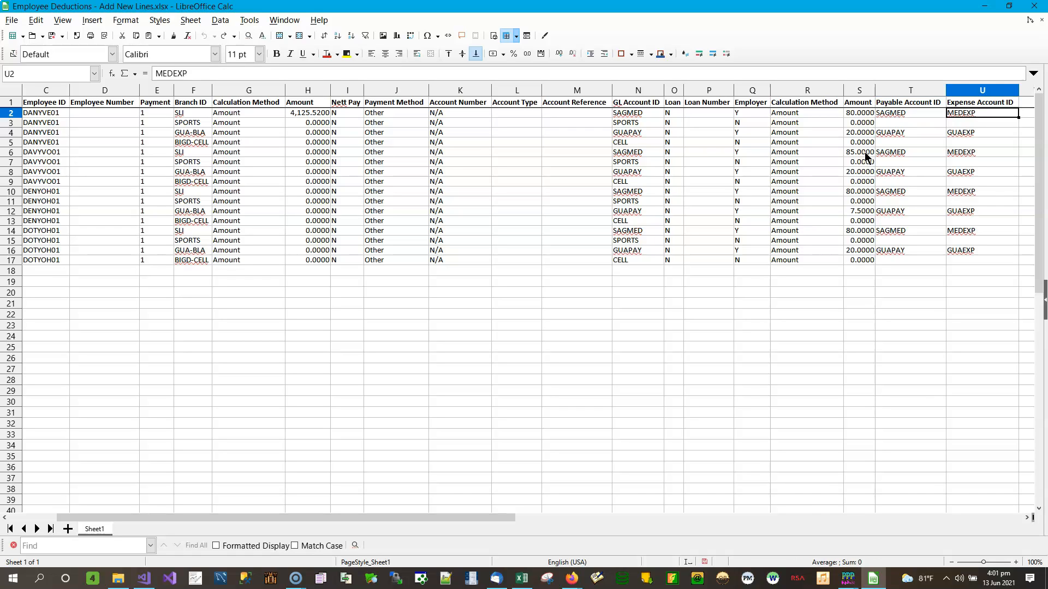
key(Left)
key(Left)
key(Left)
key(Left)
key(Left)
key(Left)
key(Left)
key(Left)
key(Left)
key(Left)
key(Left)
key(Left)
key(Left)
key(Left)
key(Left)
key(Left)
key(Left)
key(Left)
key(Left)
key(Left)
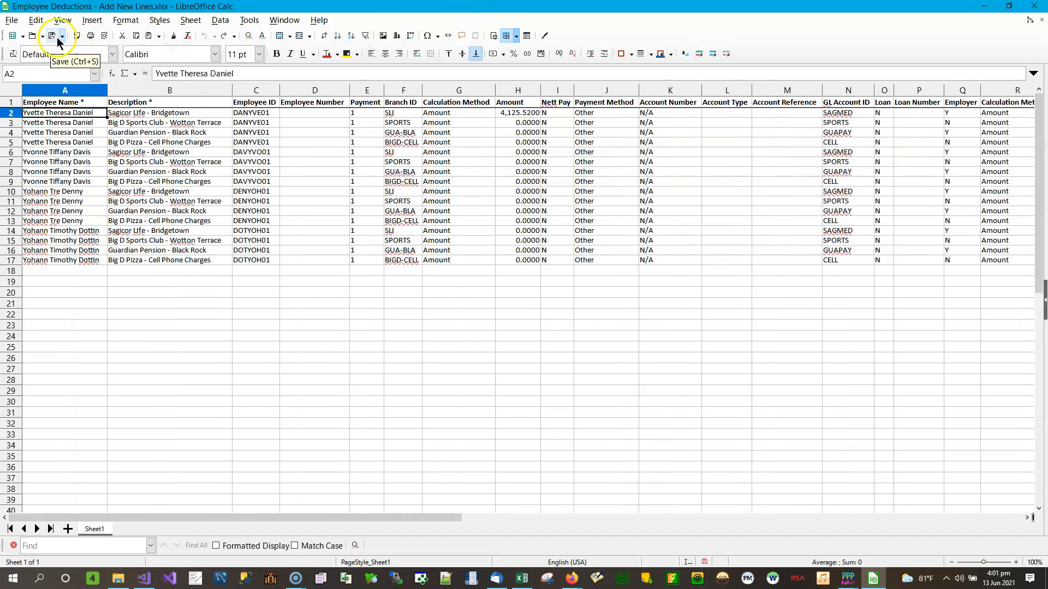
click(55, 37)
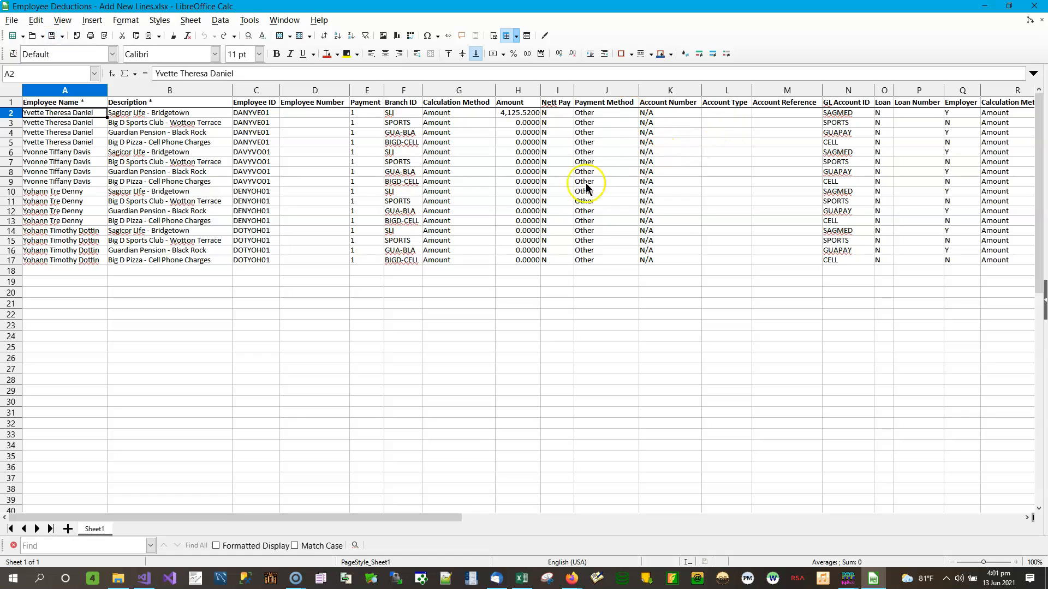
click(515, 125)
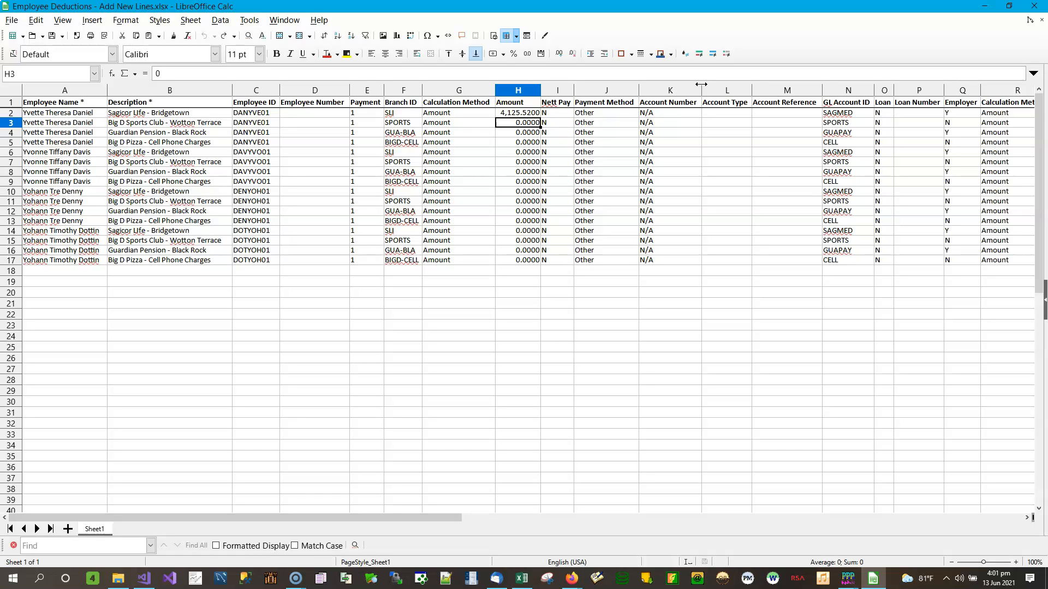
Step: Enter Amounts 5000, 6000, 6500, 1,258.25, 4524.11, 5574.3, 11.25 and 6524.35 down column H
text(5000)
key(Return)
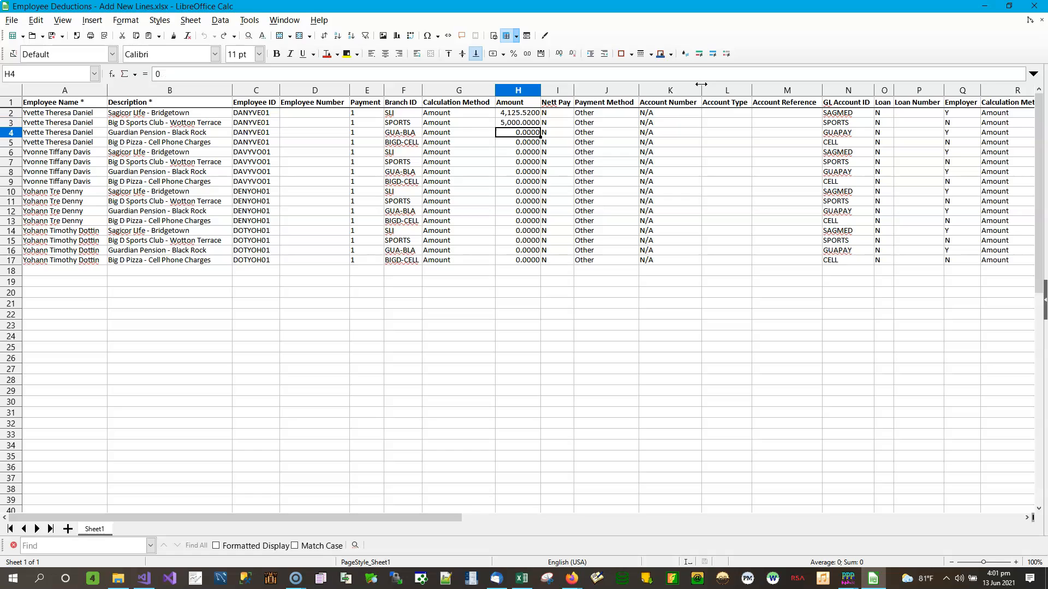
text(6000)
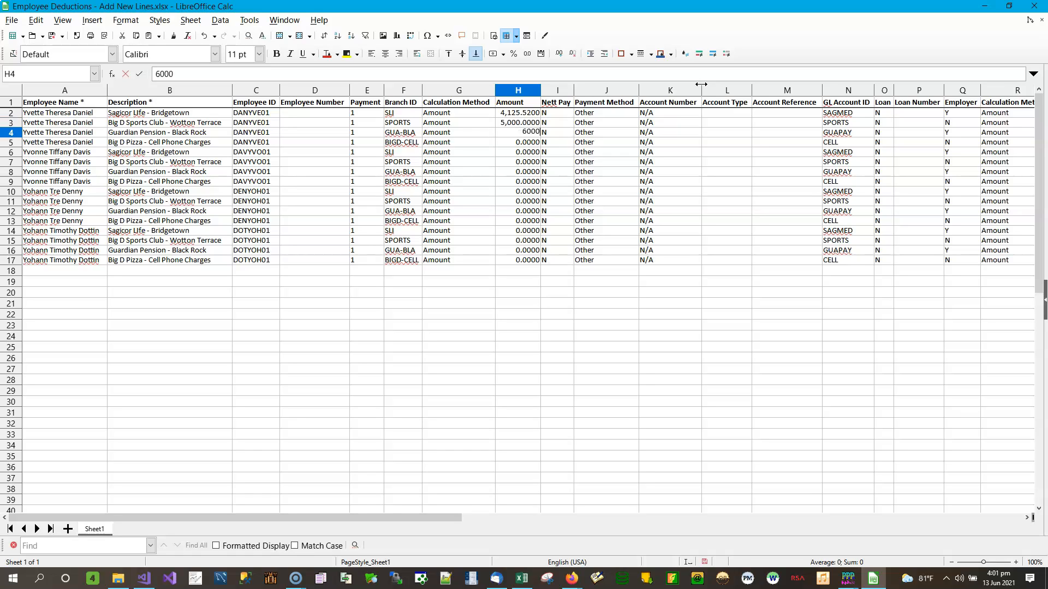
key(Return)
text(65)
key(Return)
text(1,258)
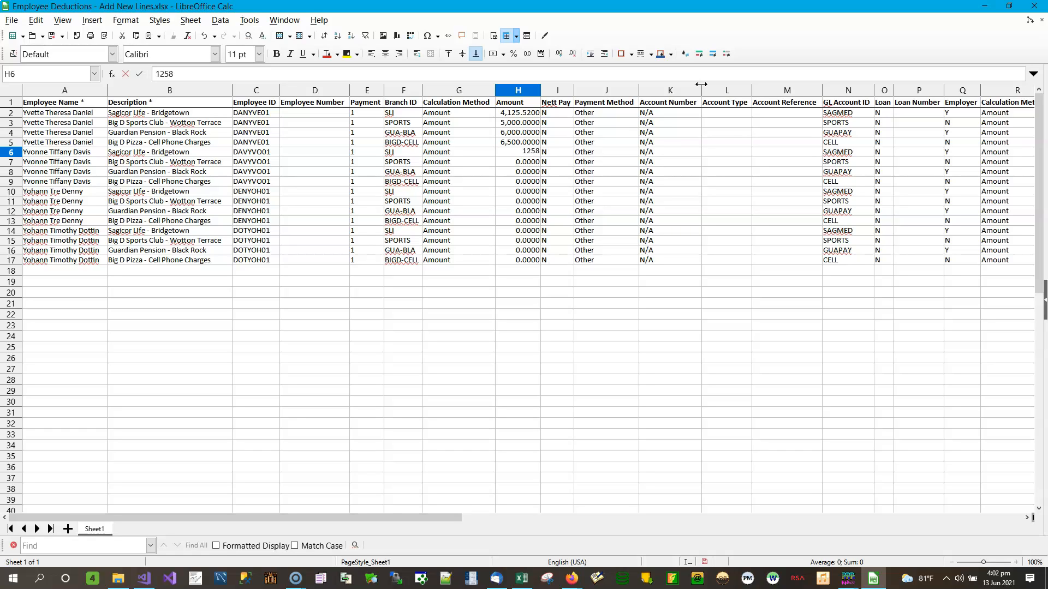
text(.25)
key(Return)
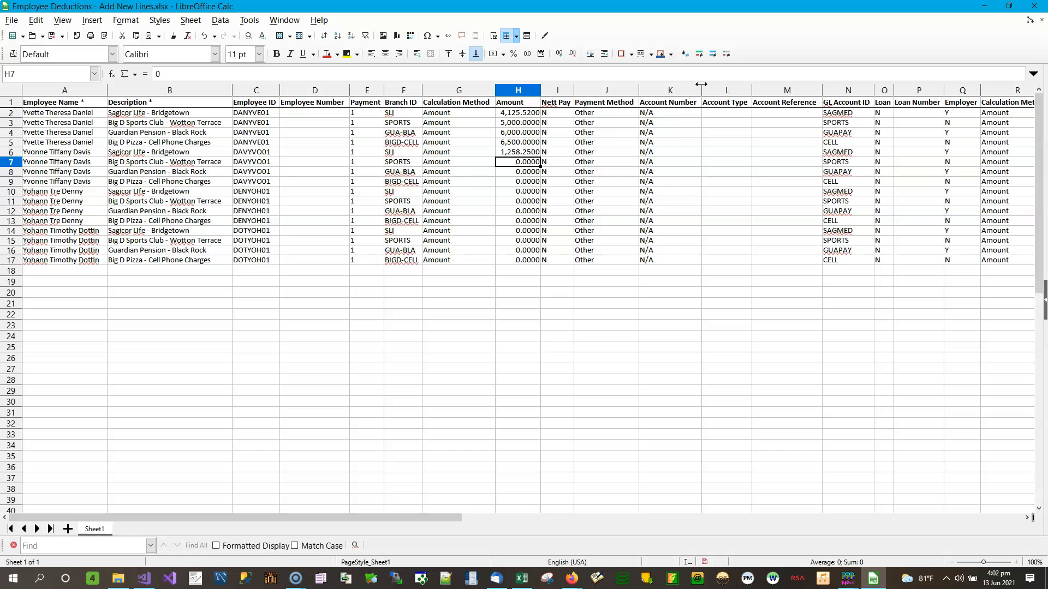
text(4524.11)
key(Return)
text(55748)
key(BackSpace)
text(.3)
key(Return)
text(11.25)
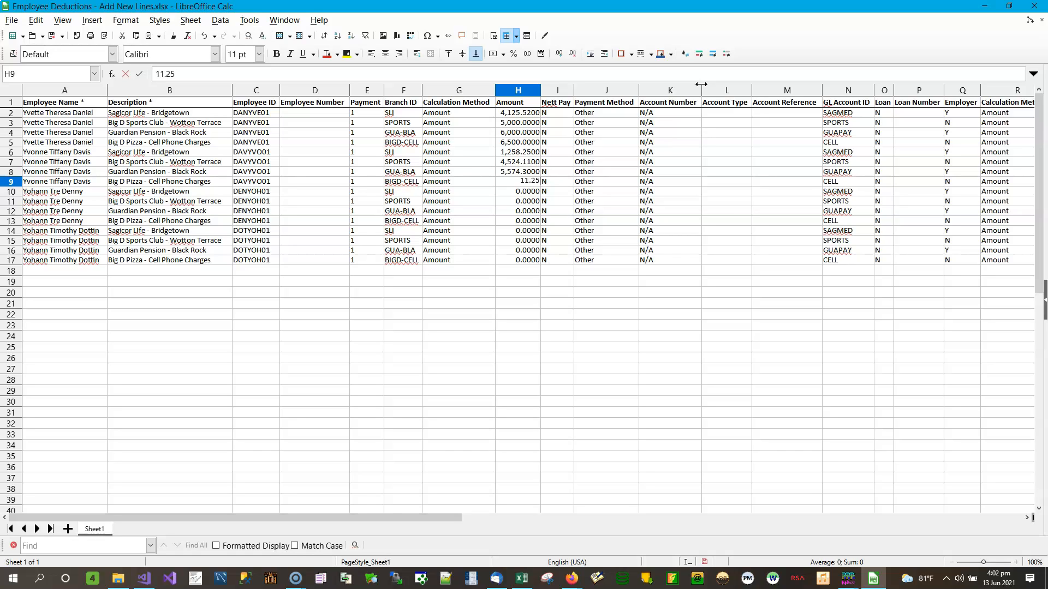
key(Return)
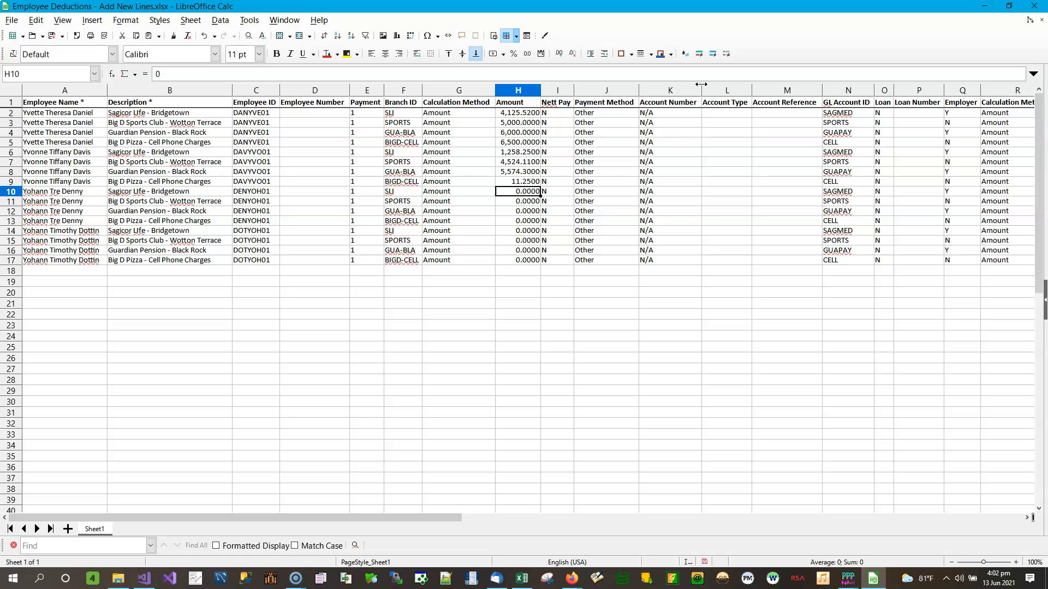
text(6524.35)
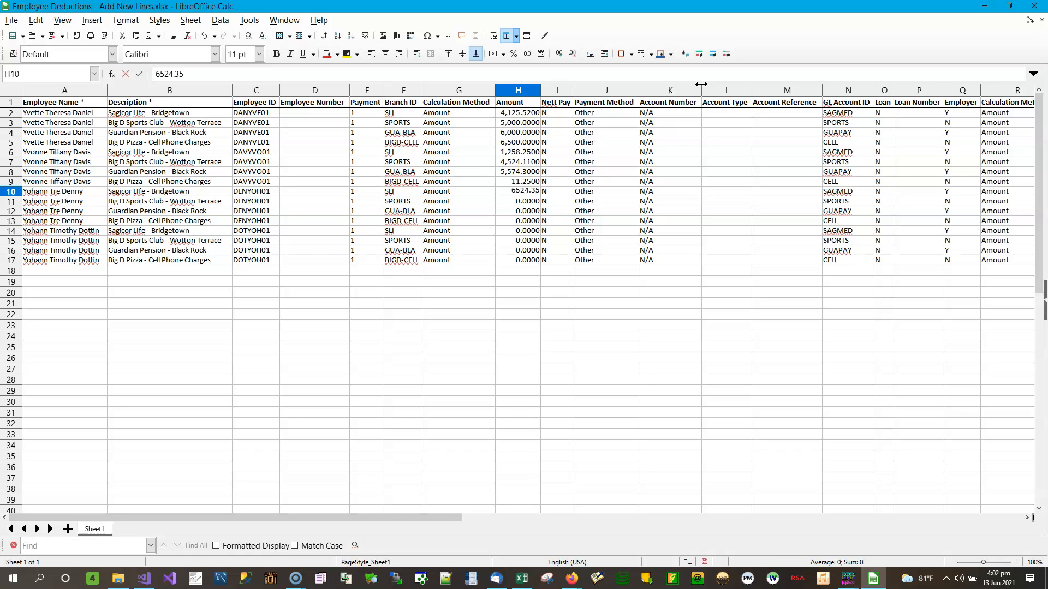
key(Return)
Step: Enter the remaining amounts 6588.96, 658.74, 92.92, 987.36, 1000, 2000 and 200, then save
text(6588.96)
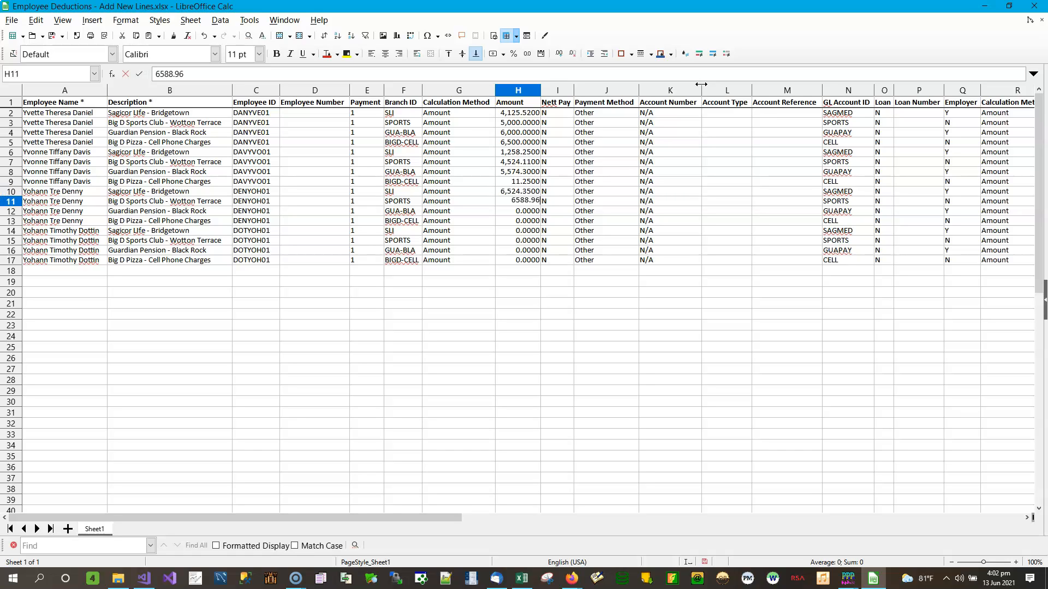
key(Return)
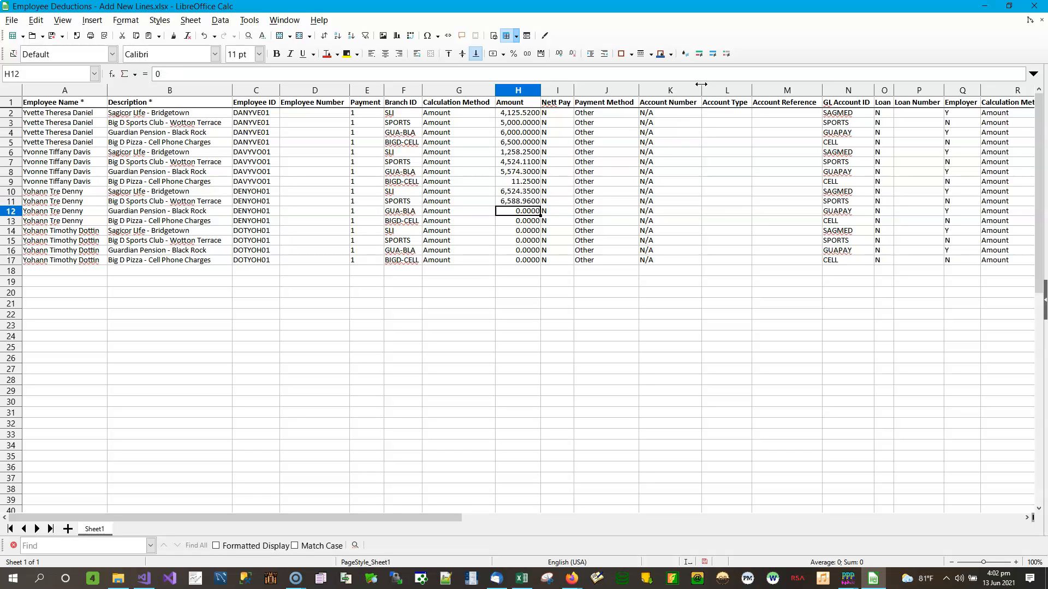
text(658.74)
key(Return)
text(92.92)
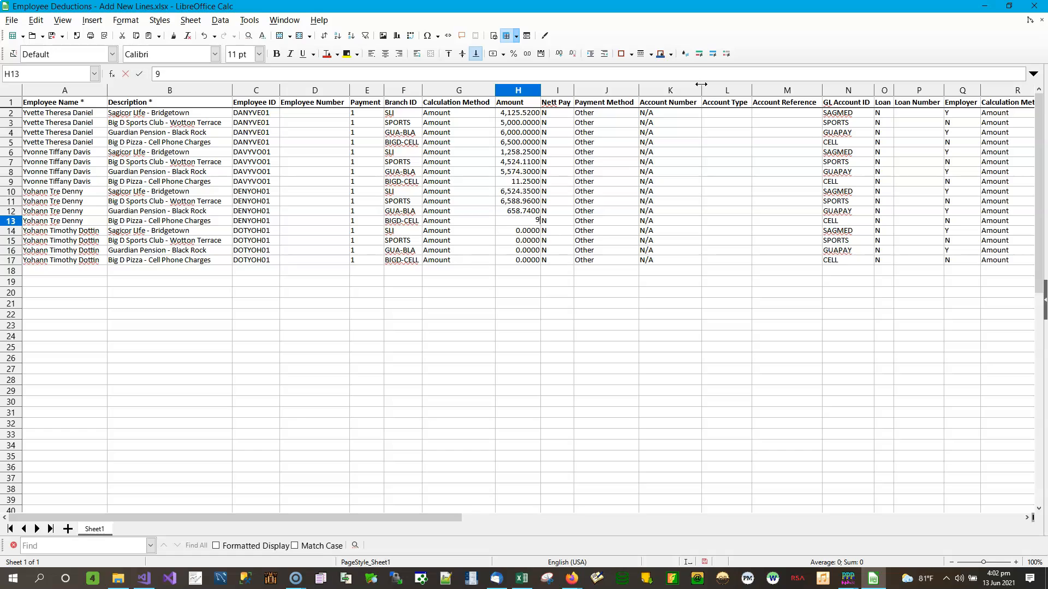
key(Return)
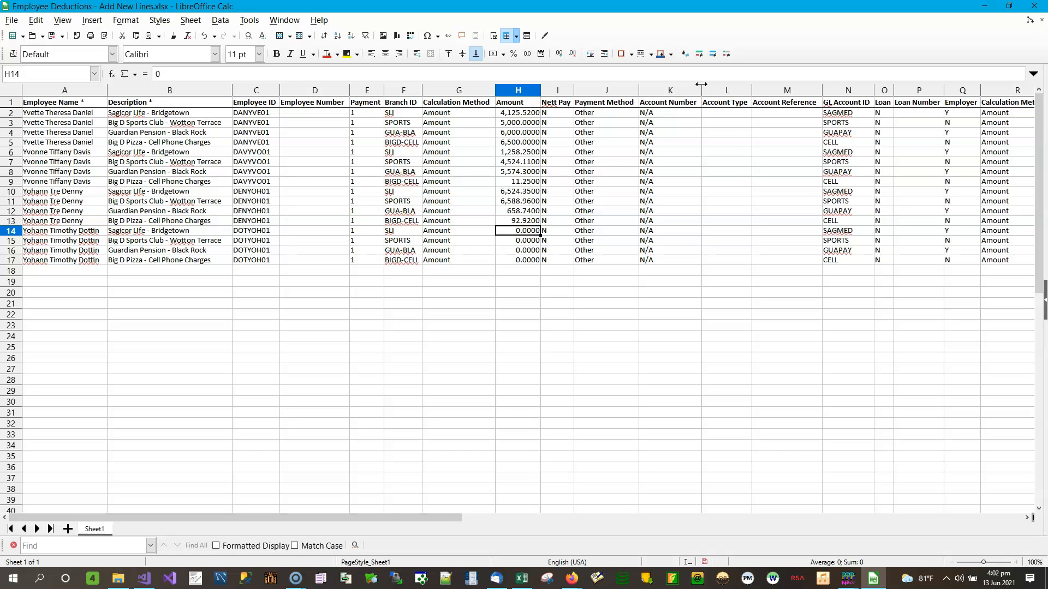
text(987.36)
key(Return)
text(1000)
key(Return)
text(2000)
key(Return)
text(200)
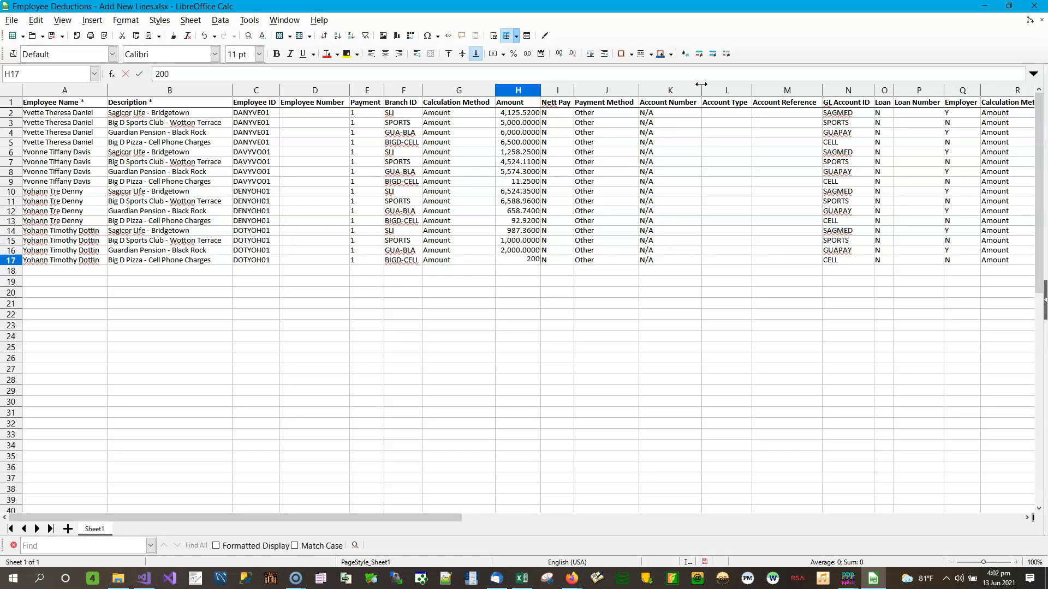
key(Up)
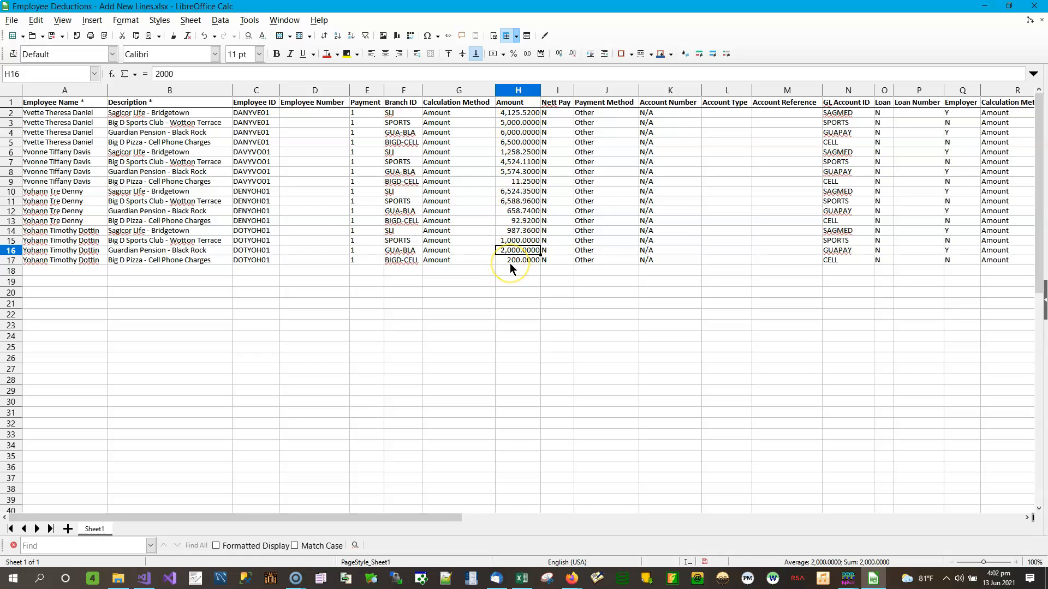
click(52, 37)
Step: Close Calc and open Employee Deductions - Add New Lines.csv in a maximized Notepad++ window
click(1034, 6)
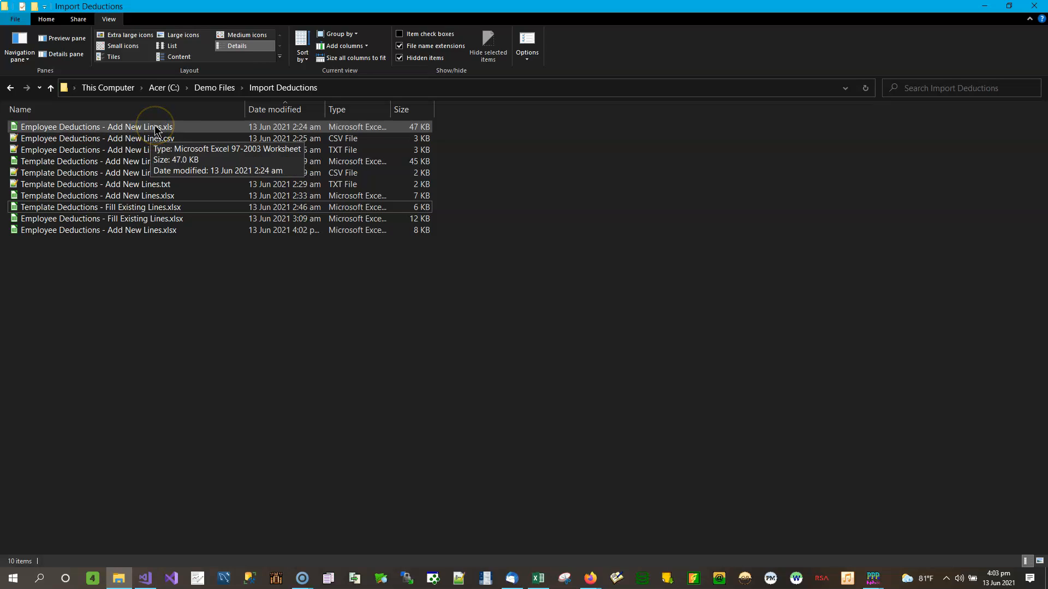
double_click(159, 143)
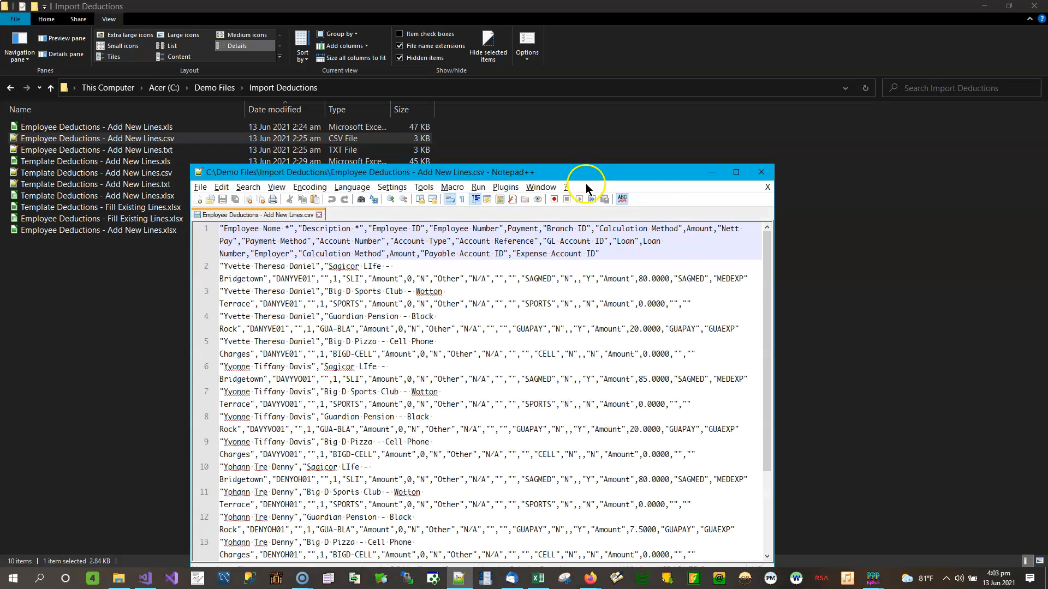
drag(605, 173, 651, 88)
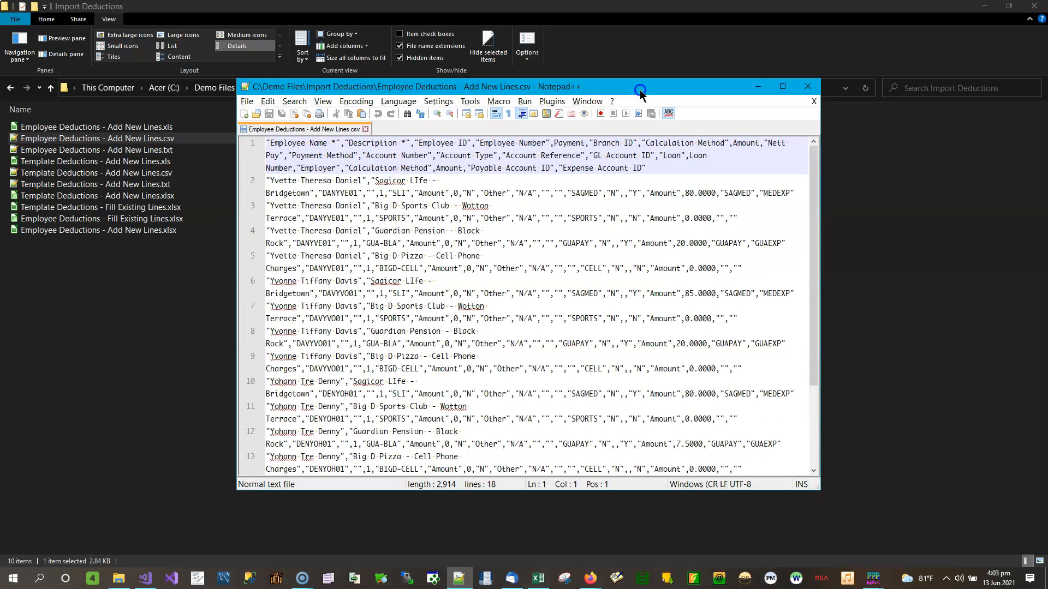
click(783, 87)
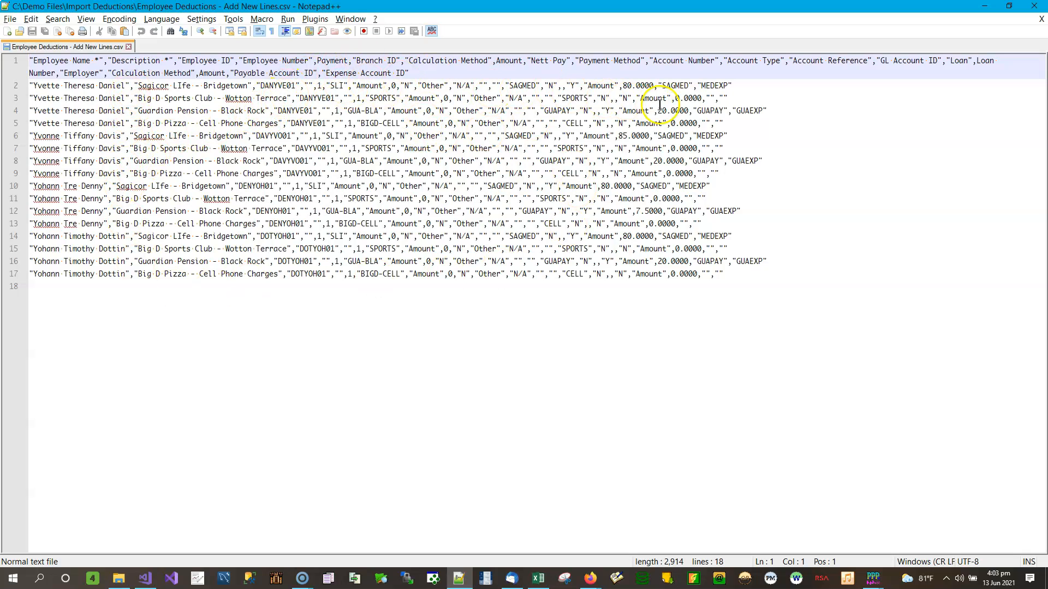
Step: Set line 2's amount to 9000 and line 3's amount to "7,000.00"
click(394, 85)
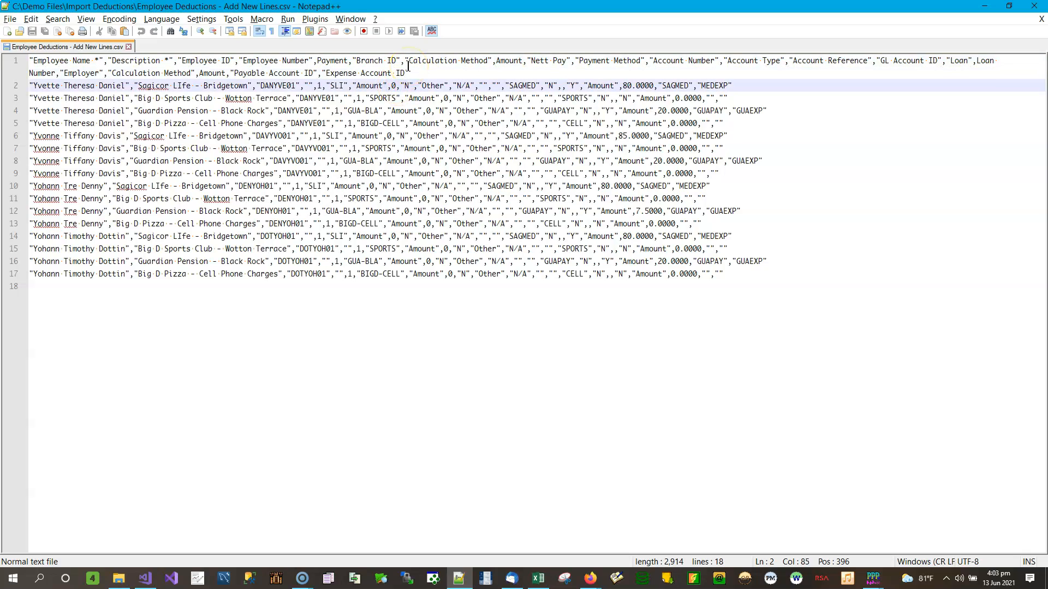
text(9)
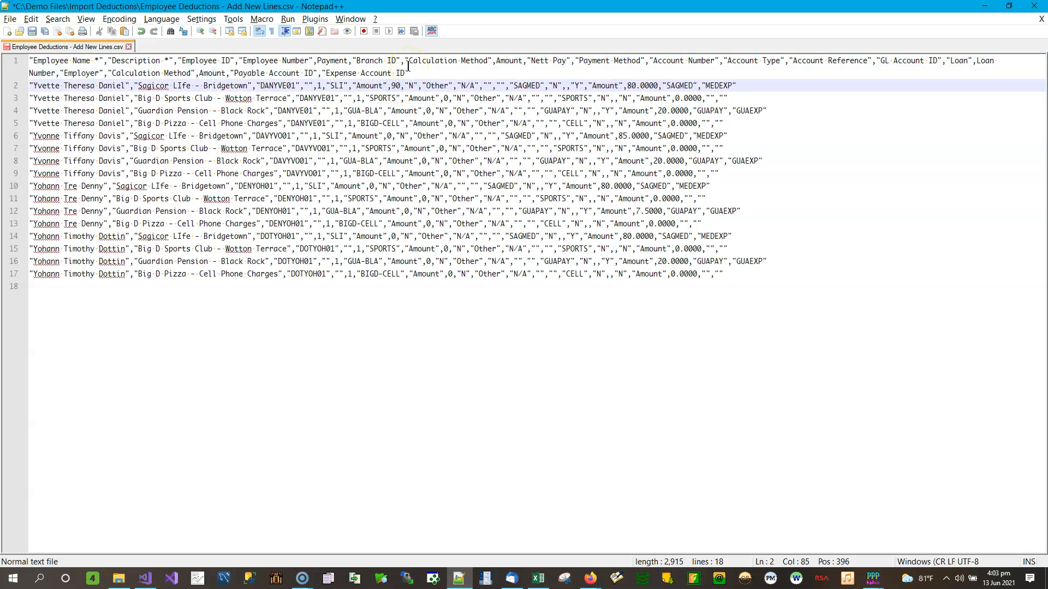
text(00)
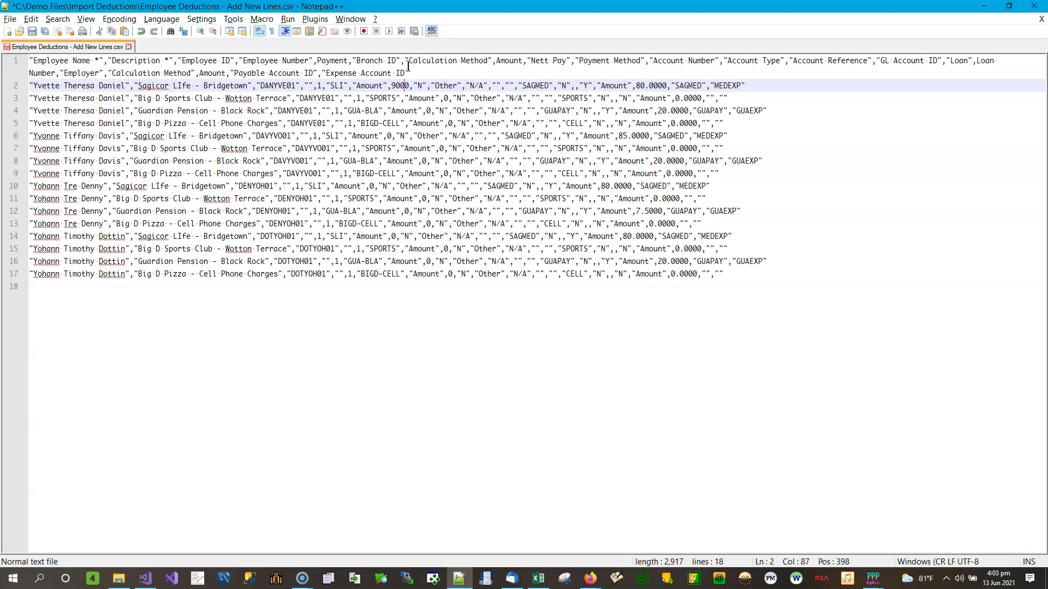
click(445, 97)
text(7)
text(7)
key(BackSpace)
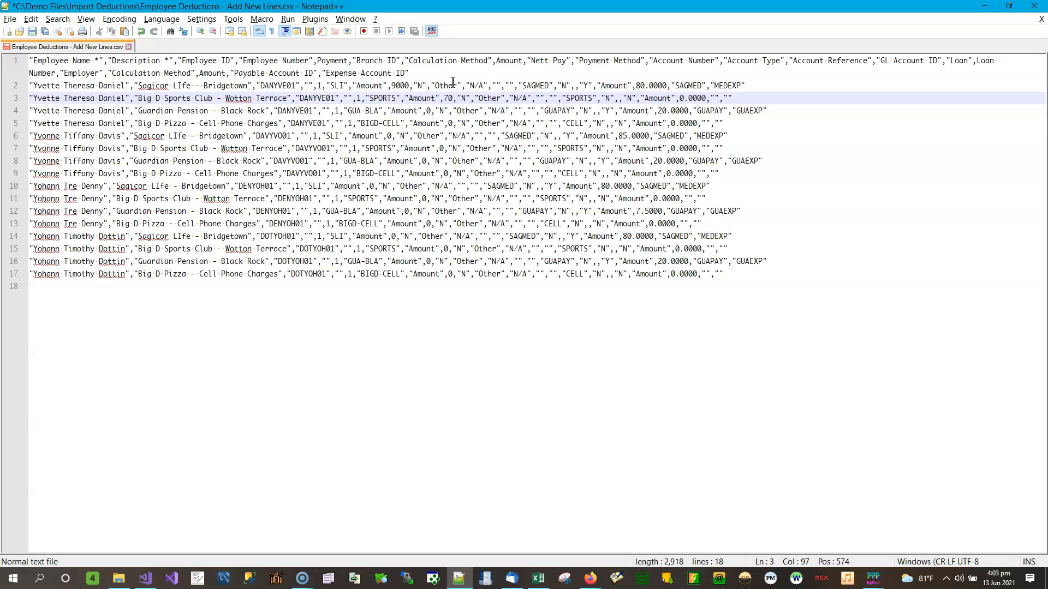
text(,)
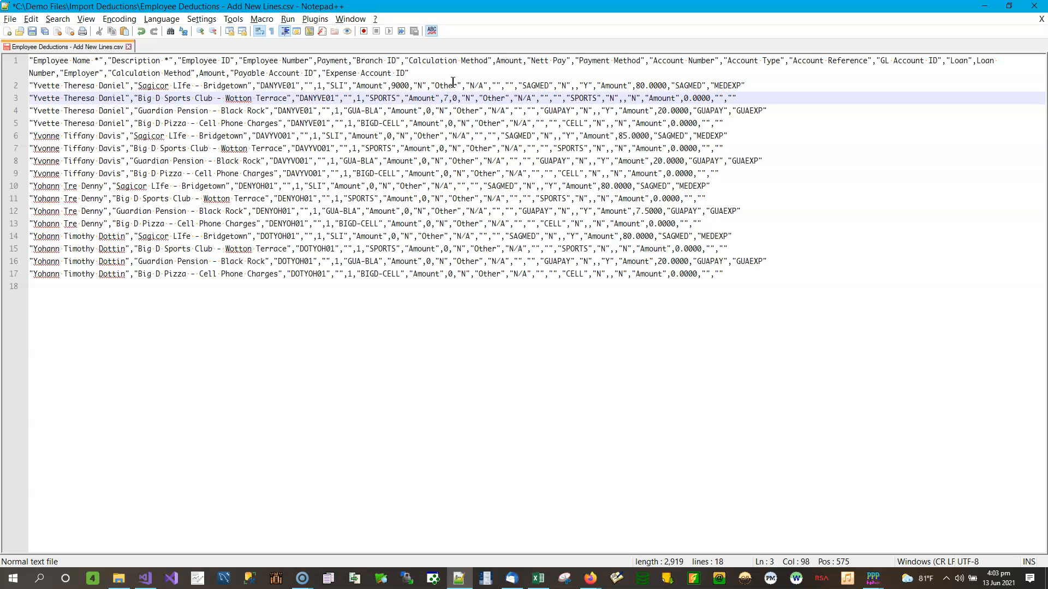
text(000.00")
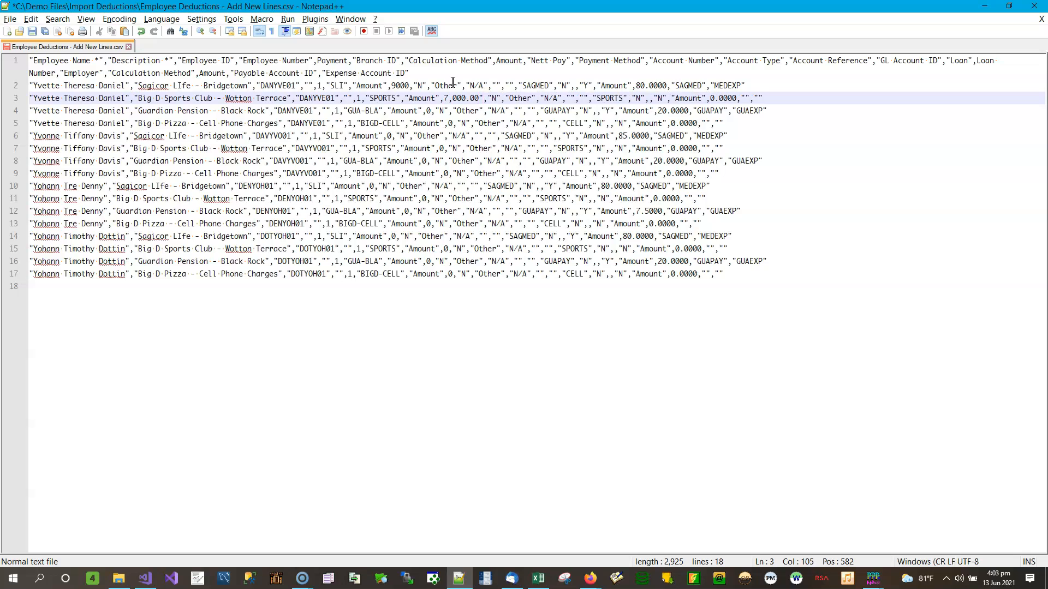
key(Left)
key(Left)
key(Left)
text(")
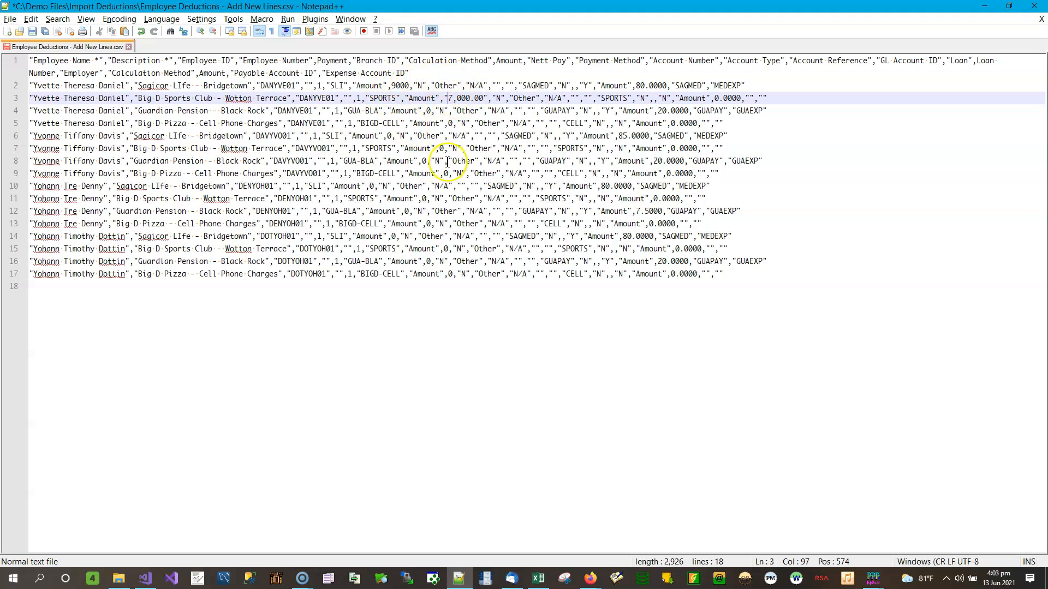
Step: Set line 4's amount to 4500.56 and save the CSV
click(428, 110)
key(Delete)
text(45)
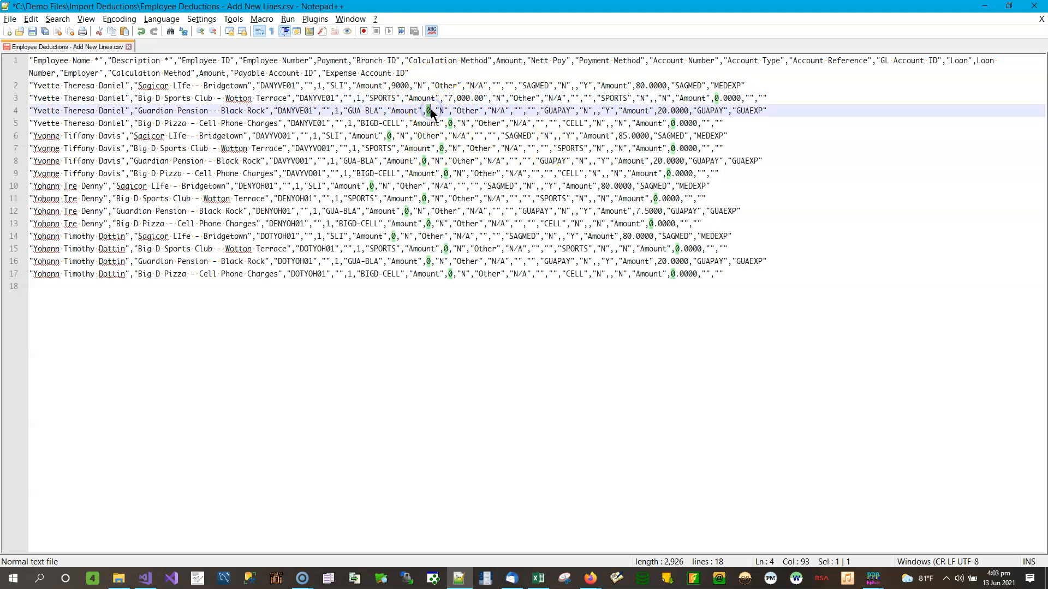
text(00.56)
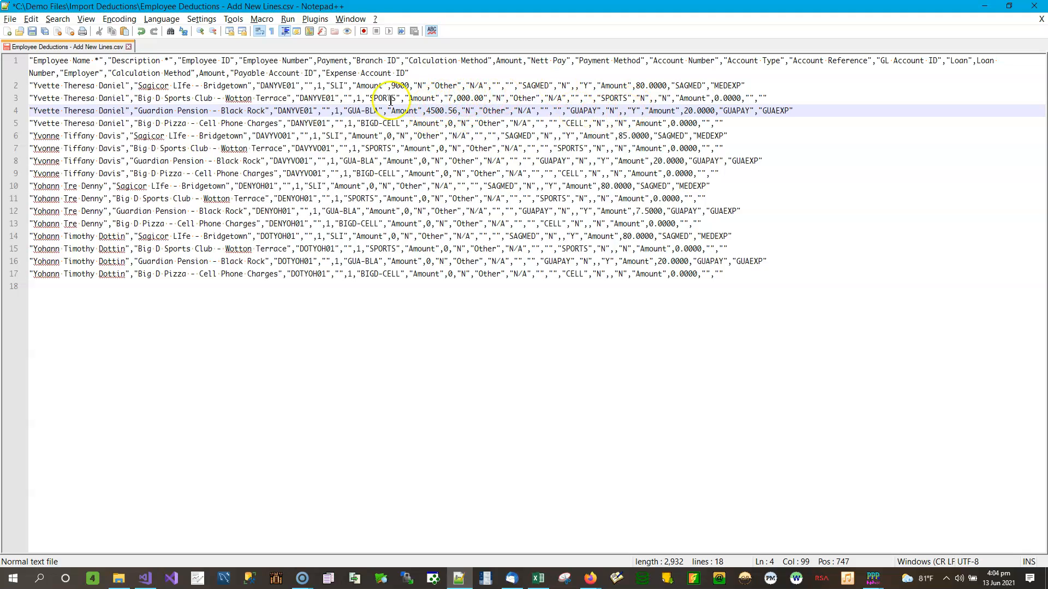
click(32, 31)
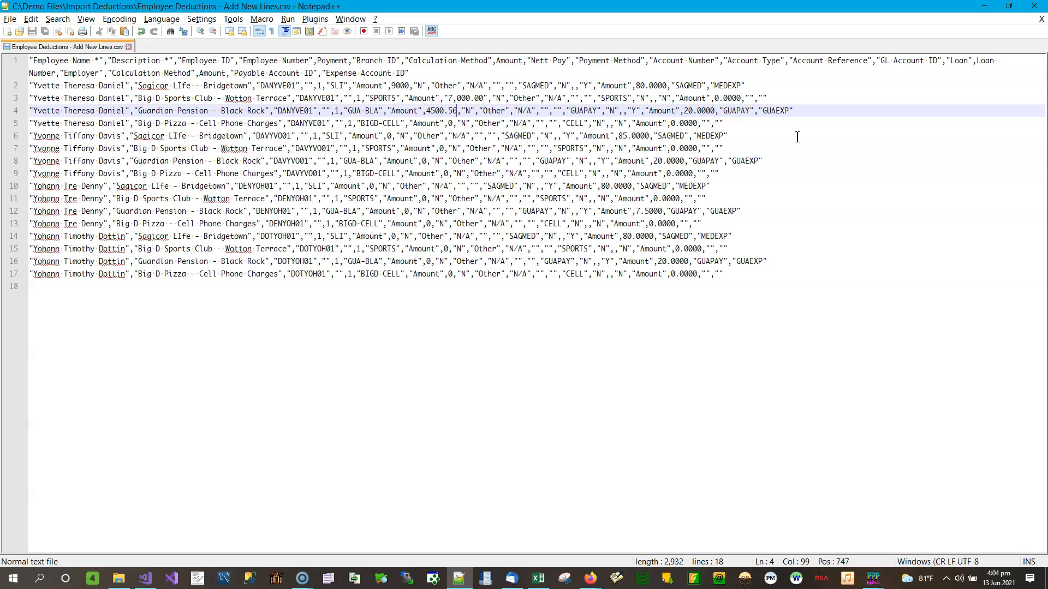
Step: Open the Add New Lines .txt, change line 2's amount to 75000, save, and close Notepad++
click(1033, 6)
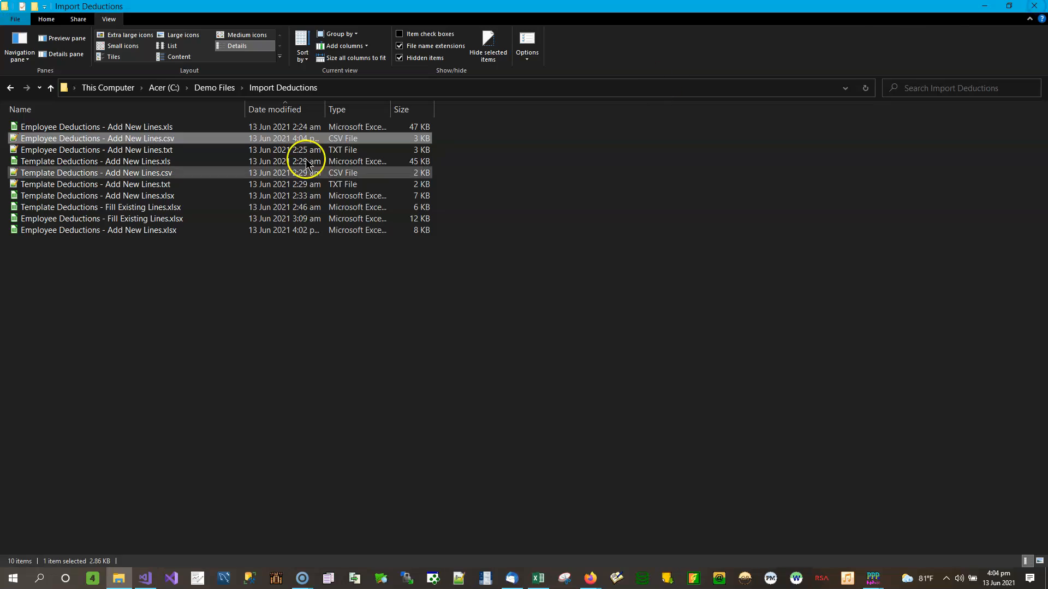
double_click(170, 150)
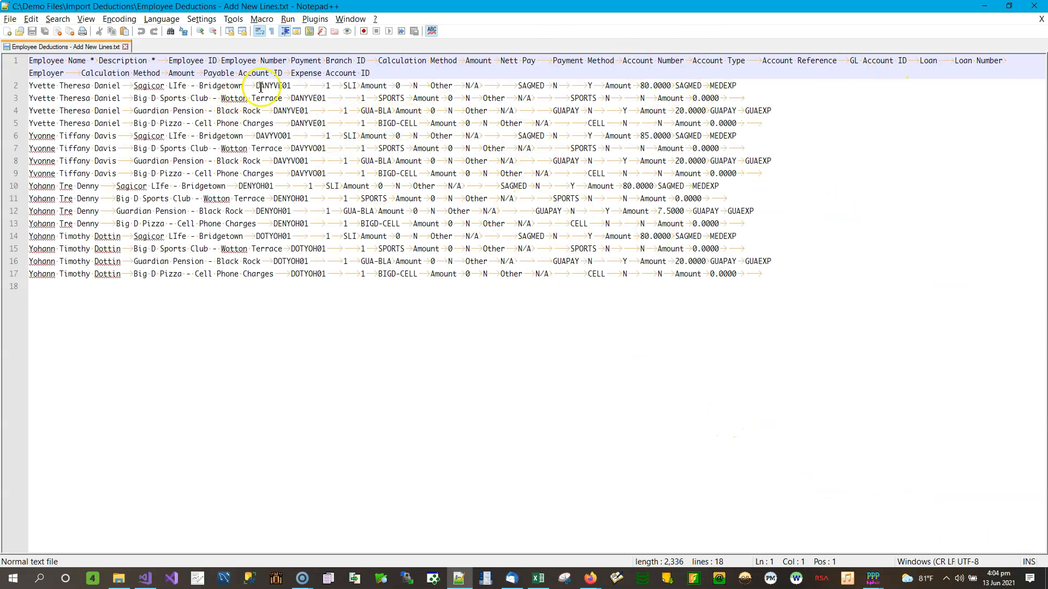
click(398, 85)
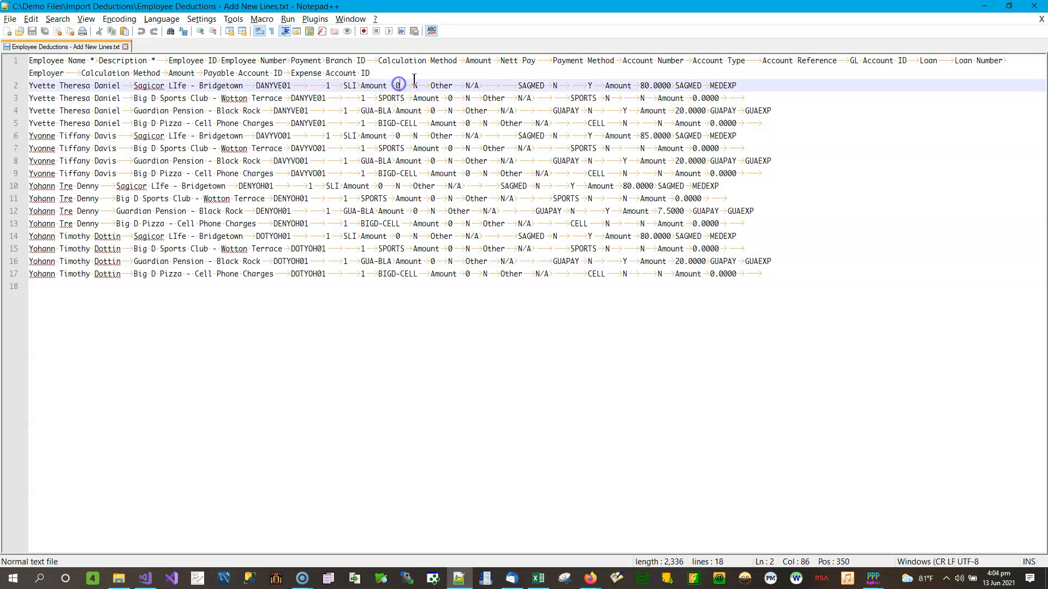
key(BackSpace)
text(75000)
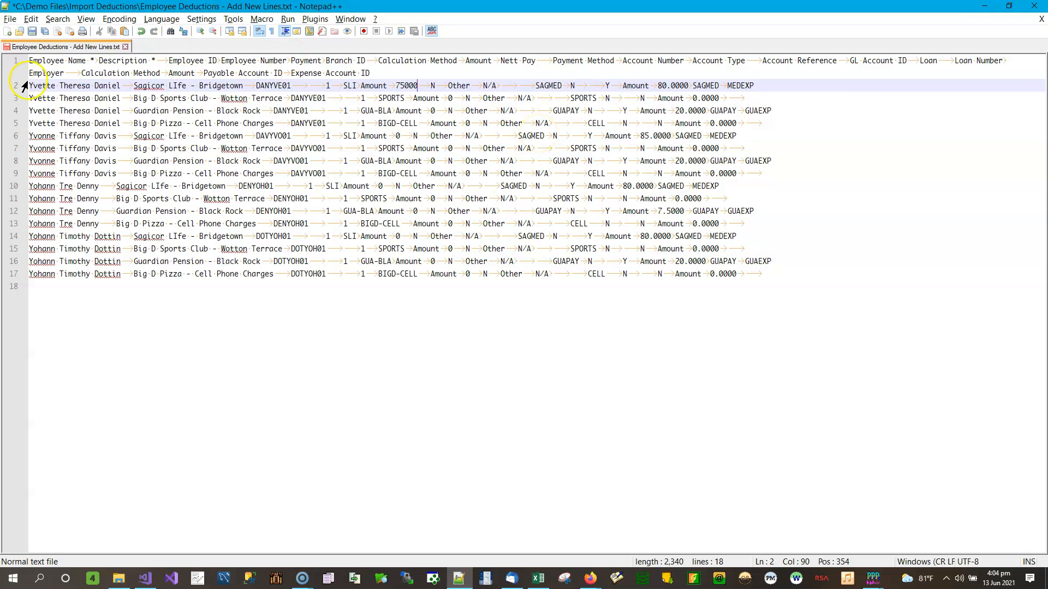
click(32, 31)
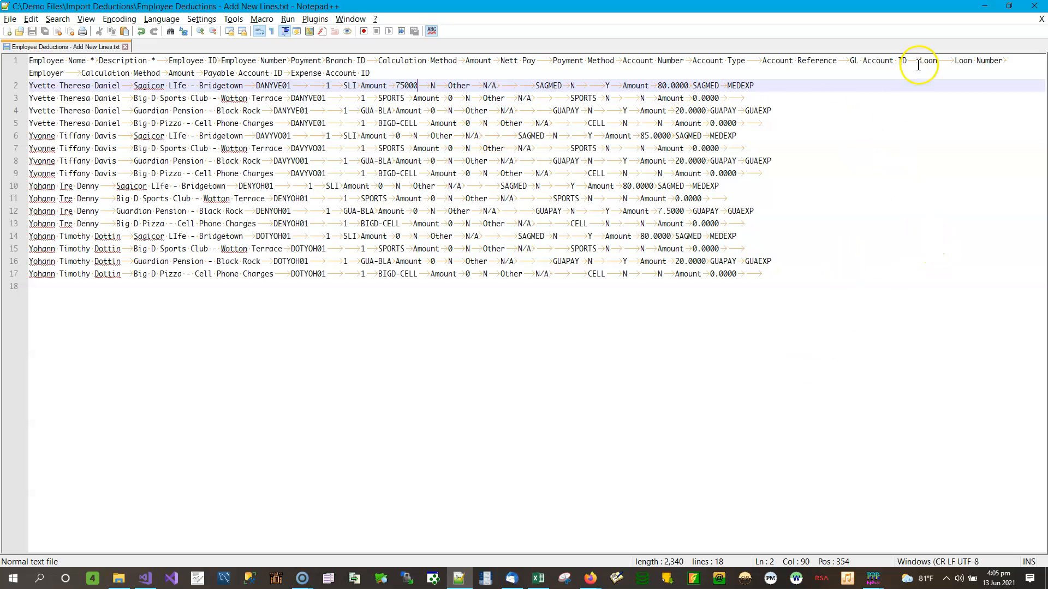
click(1034, 8)
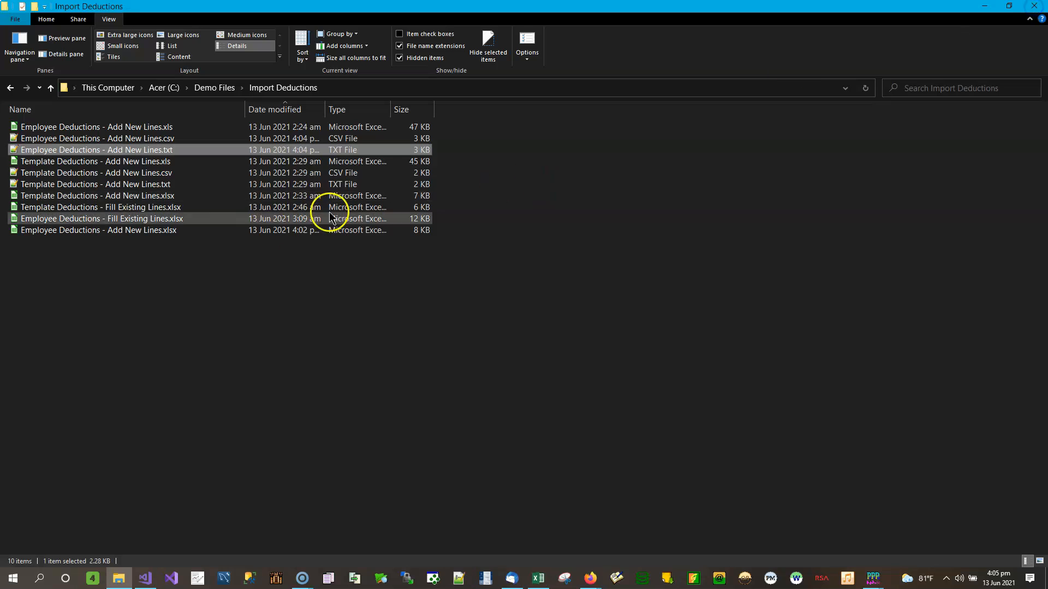
Step: Open the Fill Existing Lines workbook, then reopen Employee Deductions - Add New Lines.xlsx in Calc
double_click(163, 220)
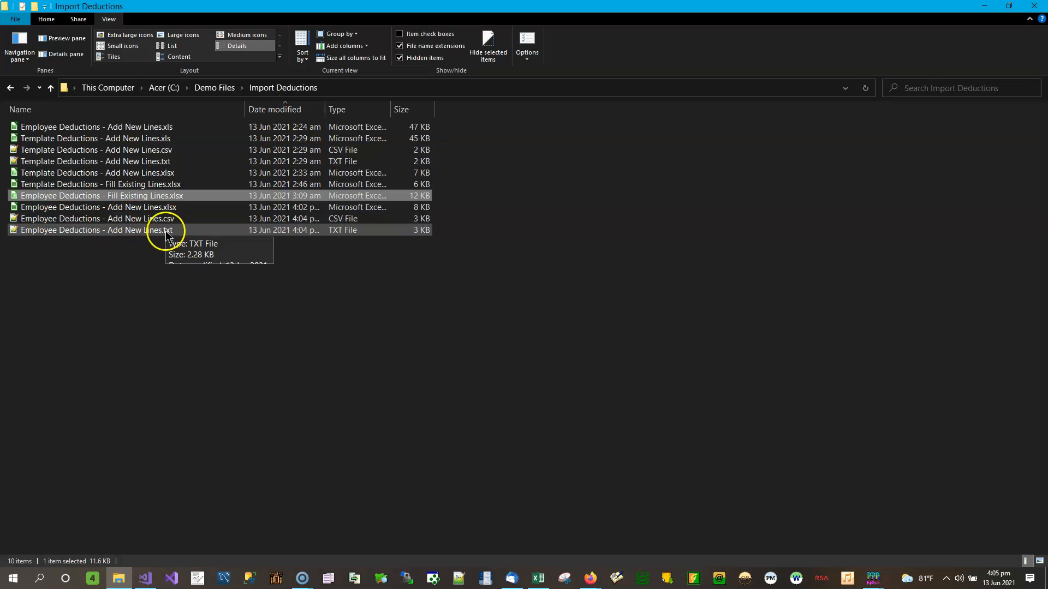
click(159, 208)
double_click(159, 212)
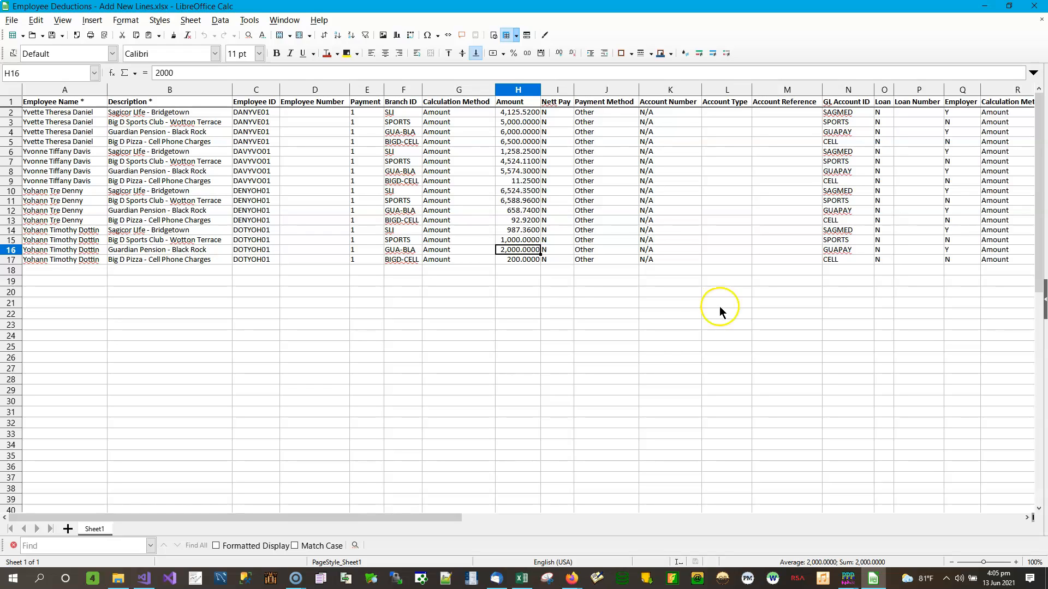
Step: Insert an empty row 10 below row 9's deduction line
click(11, 181)
right_click(11, 184)
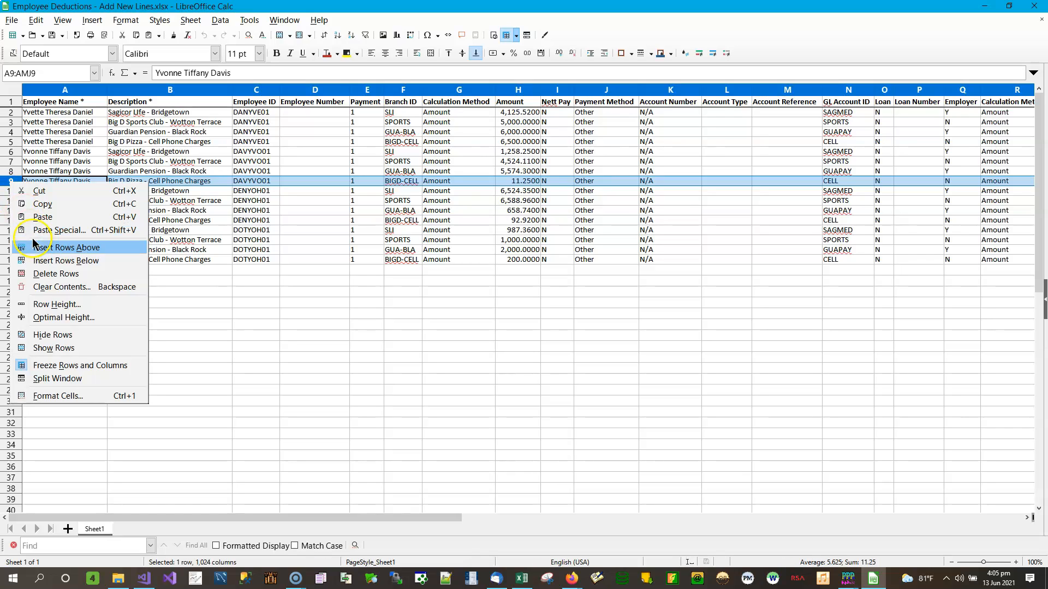
click(52, 260)
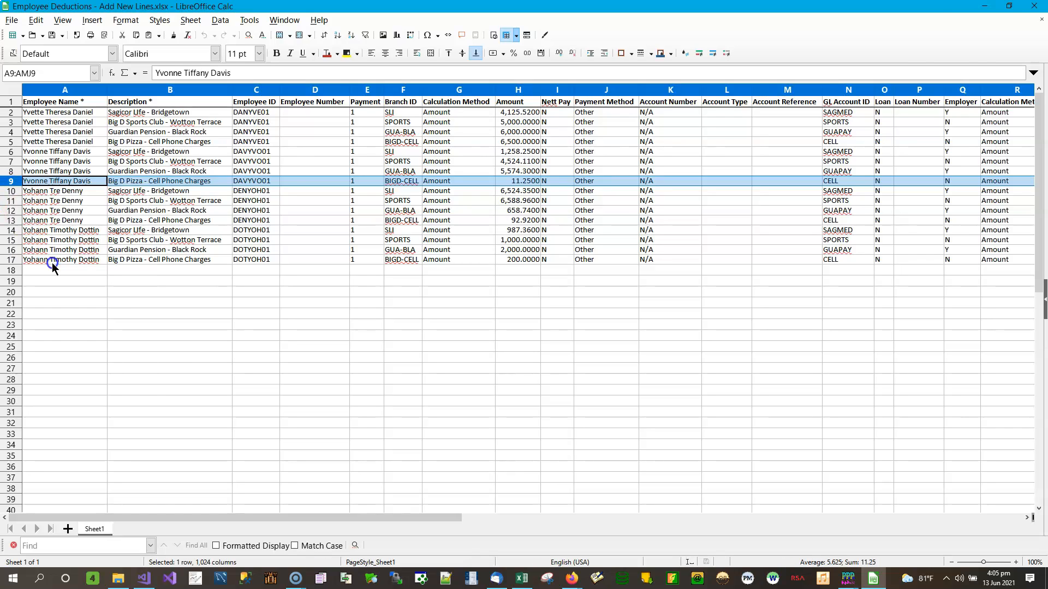
click(74, 192)
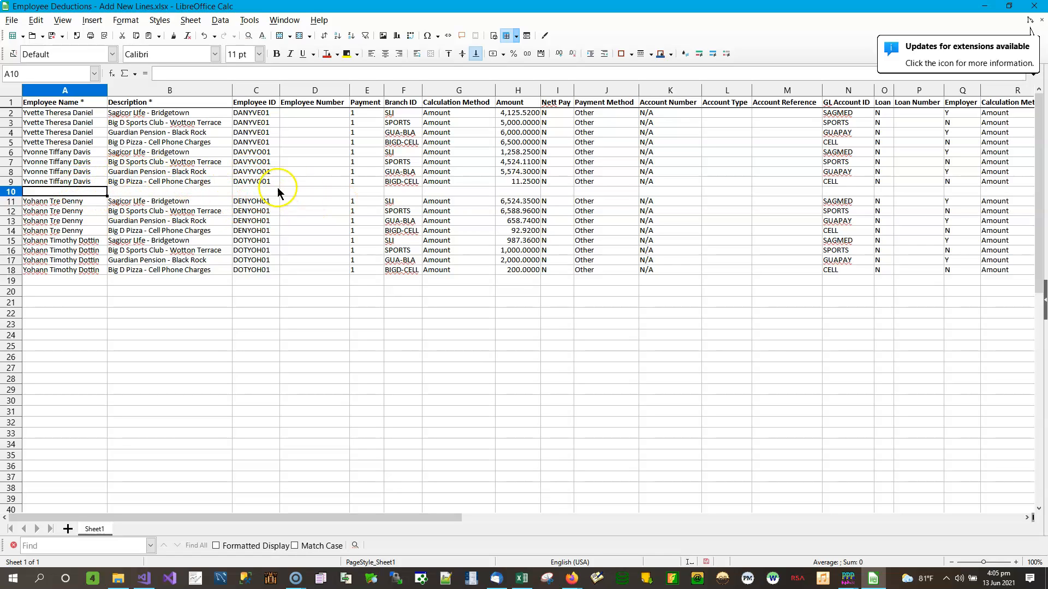
click(355, 190)
Step: Copy row 9's Big D Pizza - Cell Phone Charges line into the new row 10
click(394, 188)
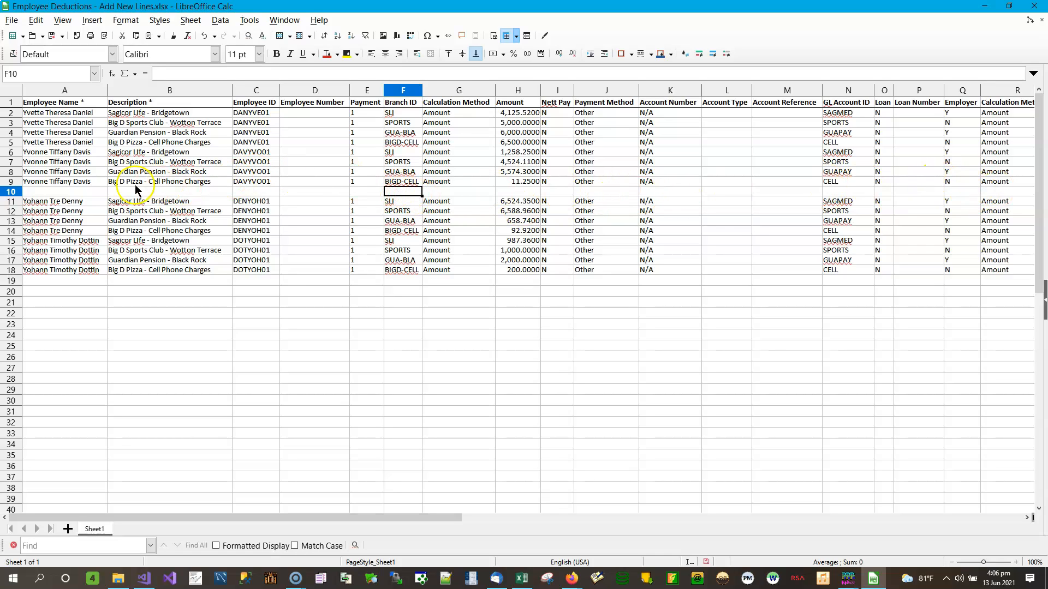
drag(46, 179, 800, 186)
right_click(800, 184)
click(833, 204)
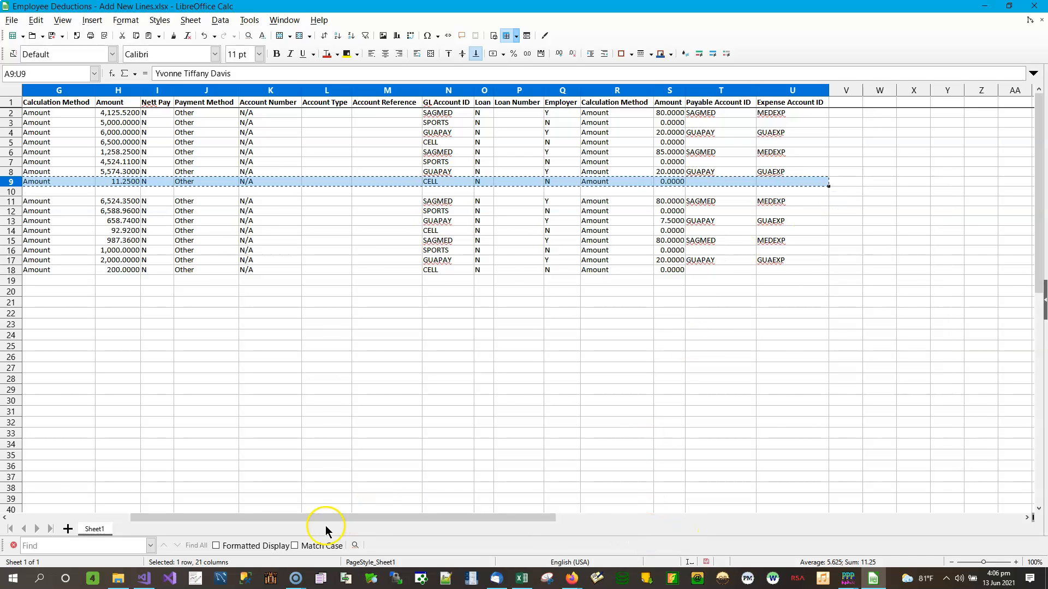
drag(327, 519, 203, 519)
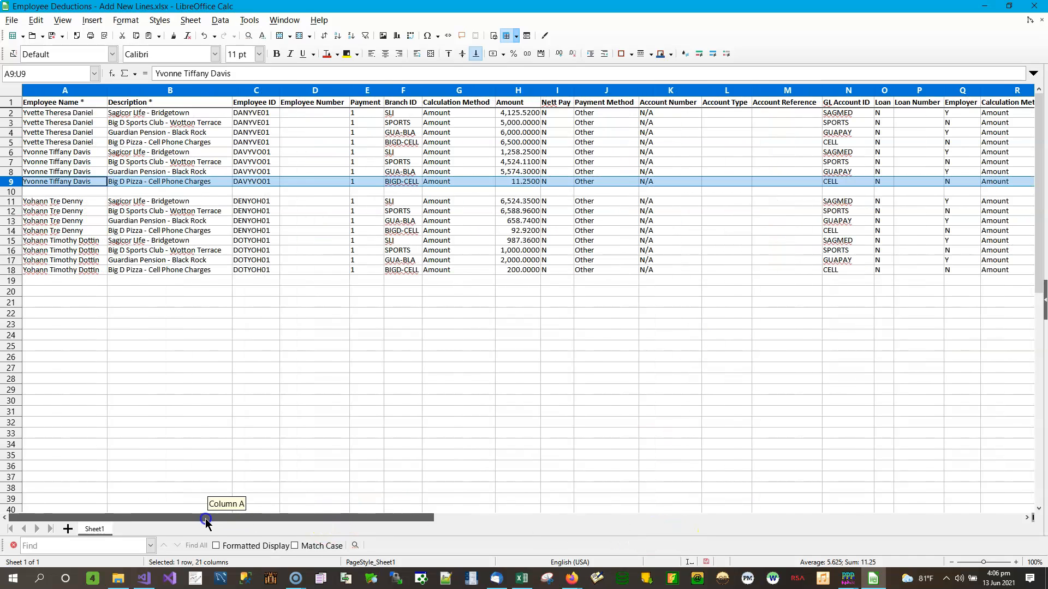
right_click(70, 192)
click(113, 234)
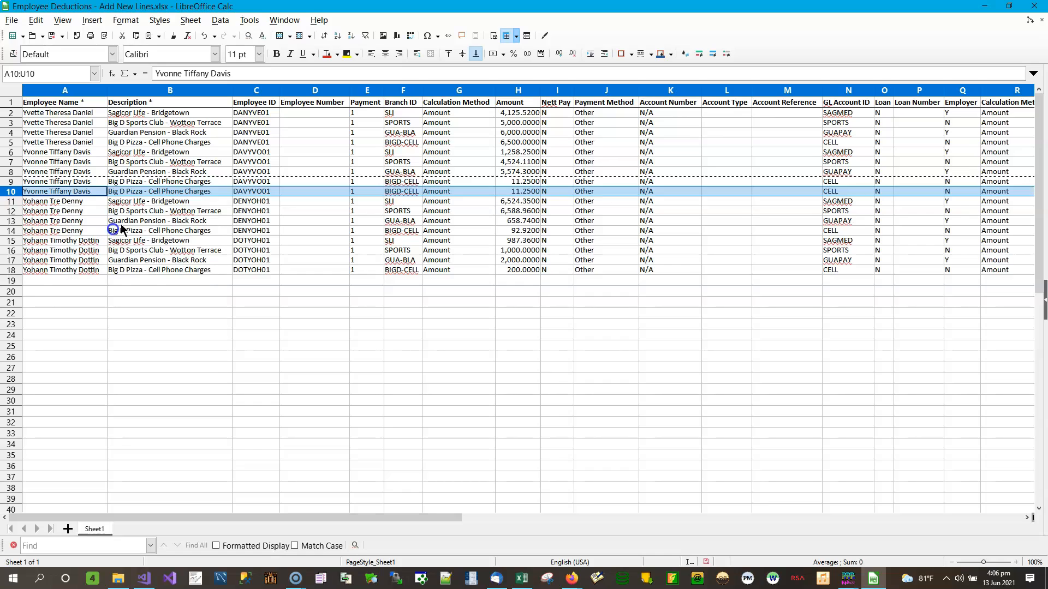
click(223, 190)
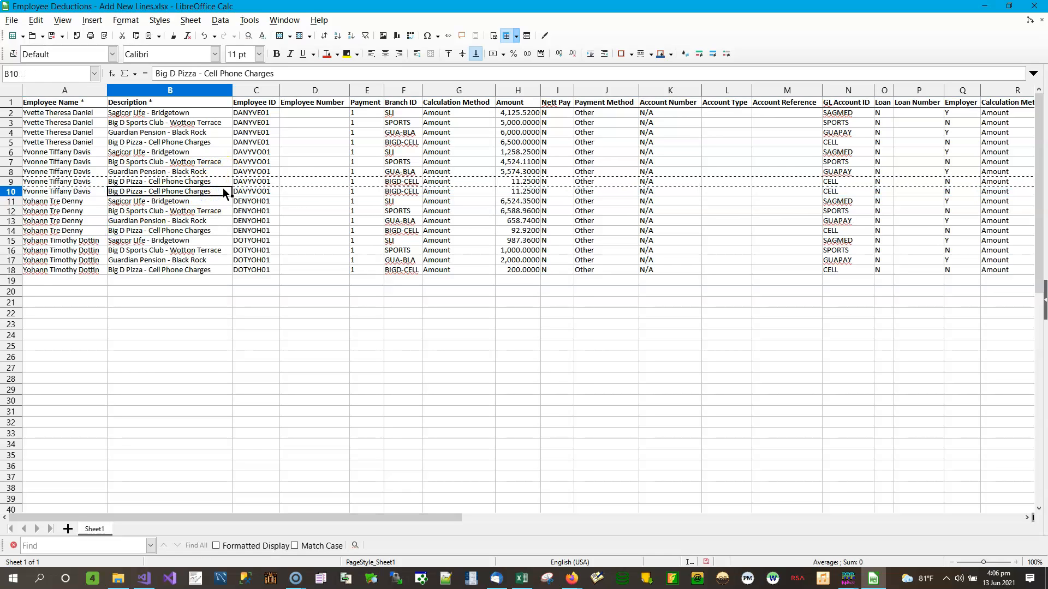
click(206, 194)
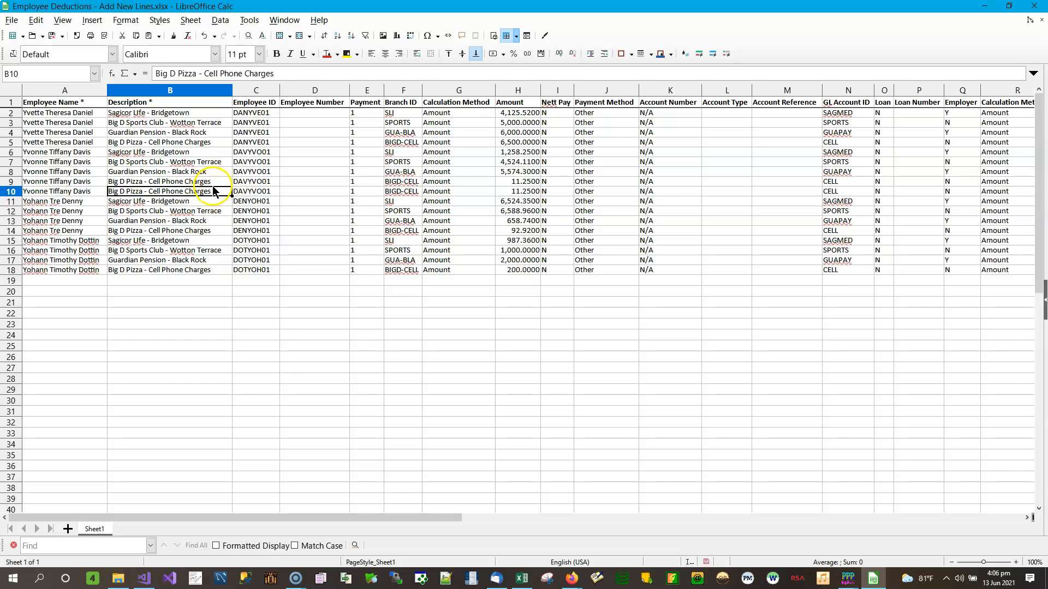
Step: Set row 10's description to Cash Shorts and Branch ID to CASHSHORT, autofitting column F
click(214, 194)
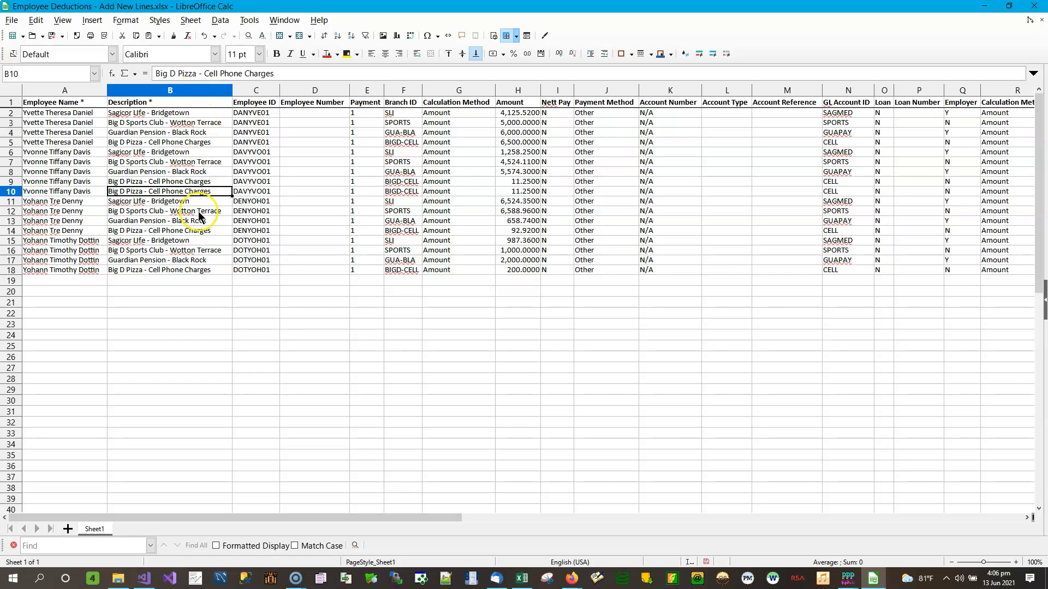
text(Cash)
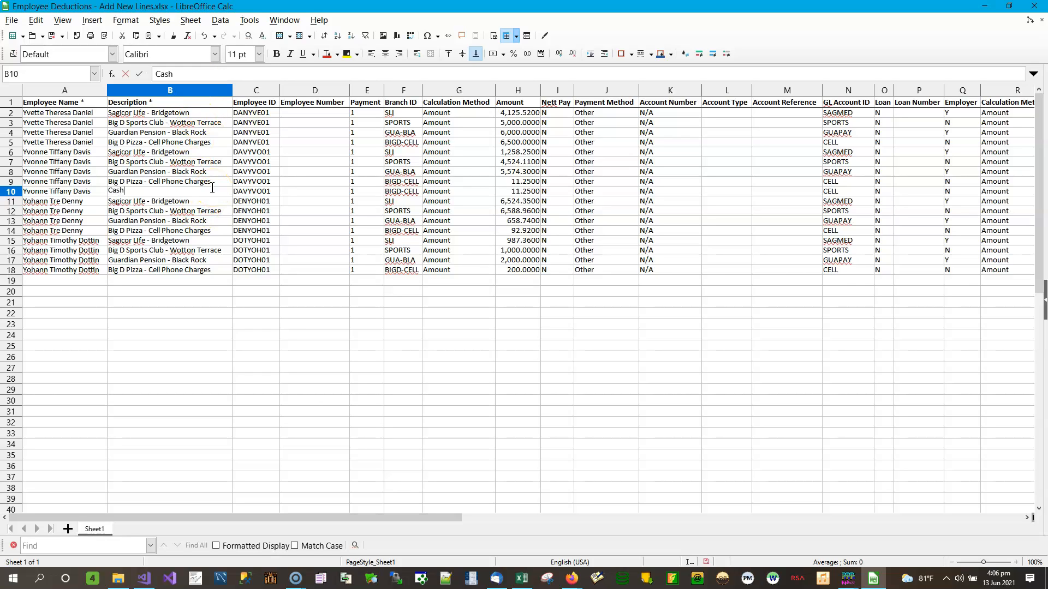
text( Shorts)
click(404, 193)
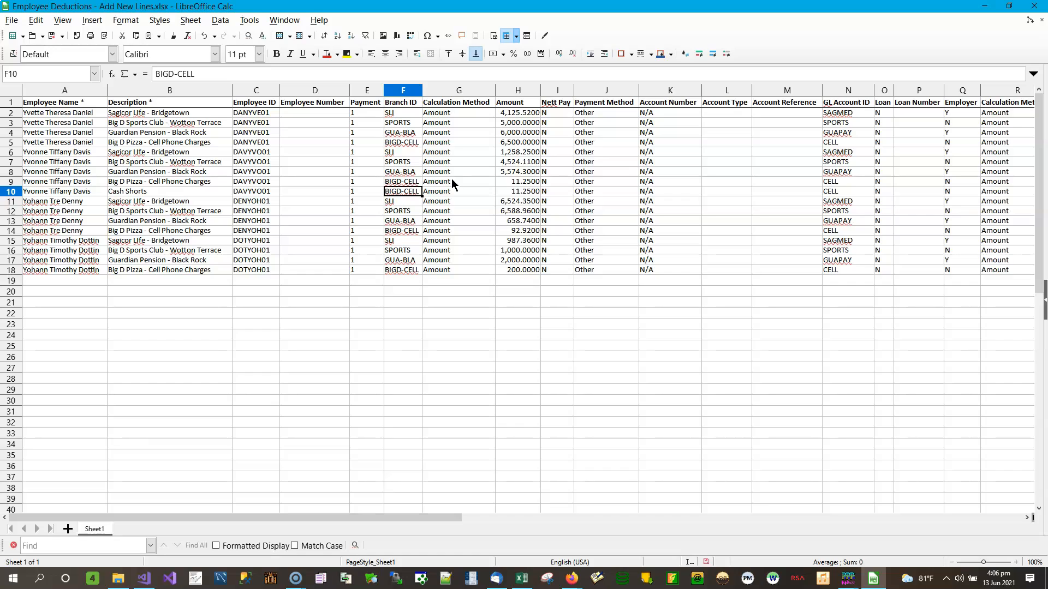
text(CASH)
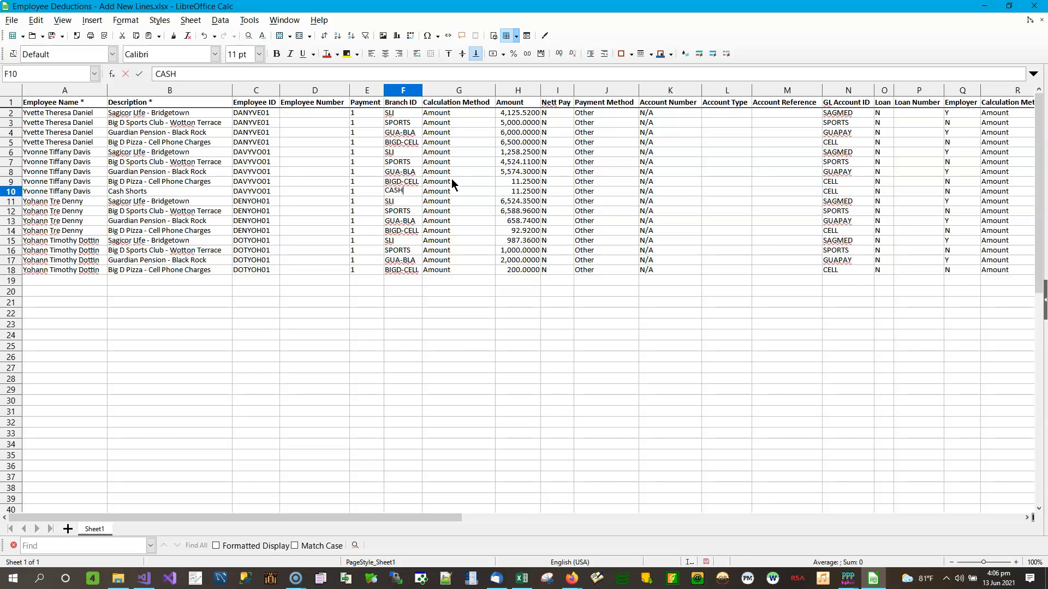
text(SHORT)
key(Return)
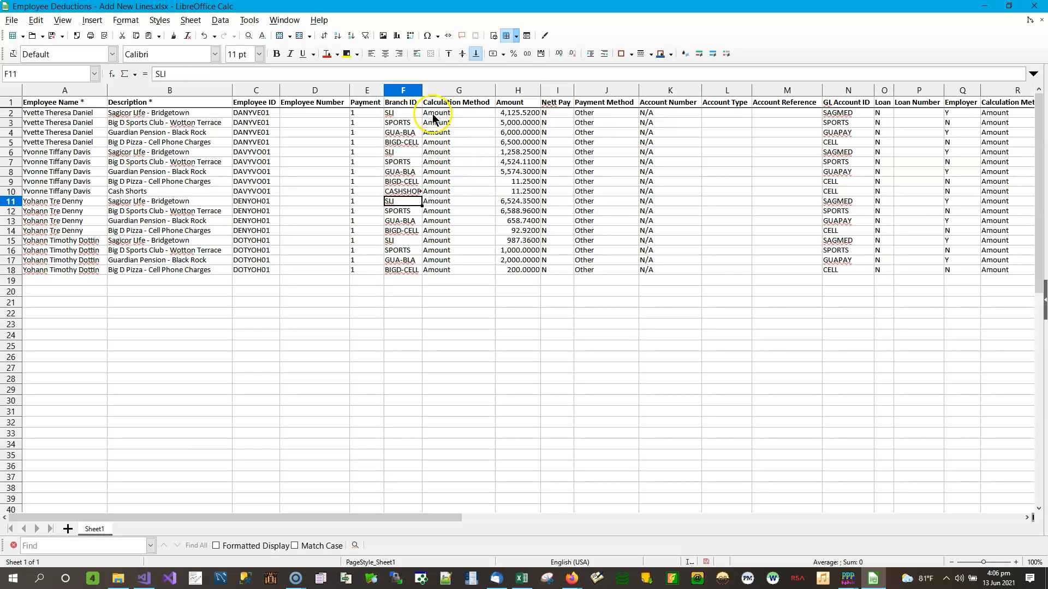
double_click(422, 90)
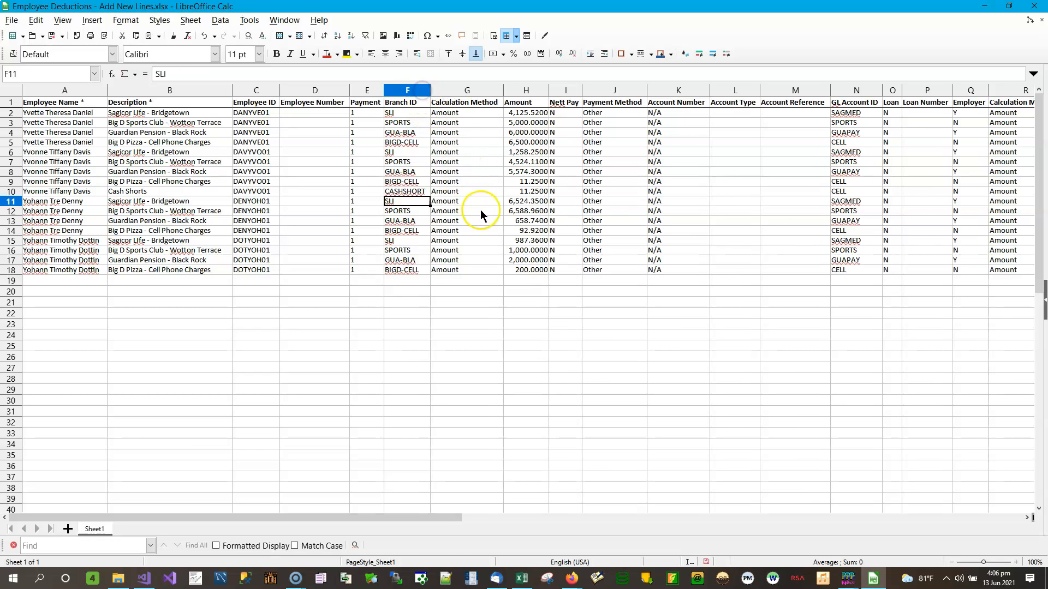
Step: Give row 10 an Amount of 2500 and GL Account ID SHORT
click(530, 192)
text(25)
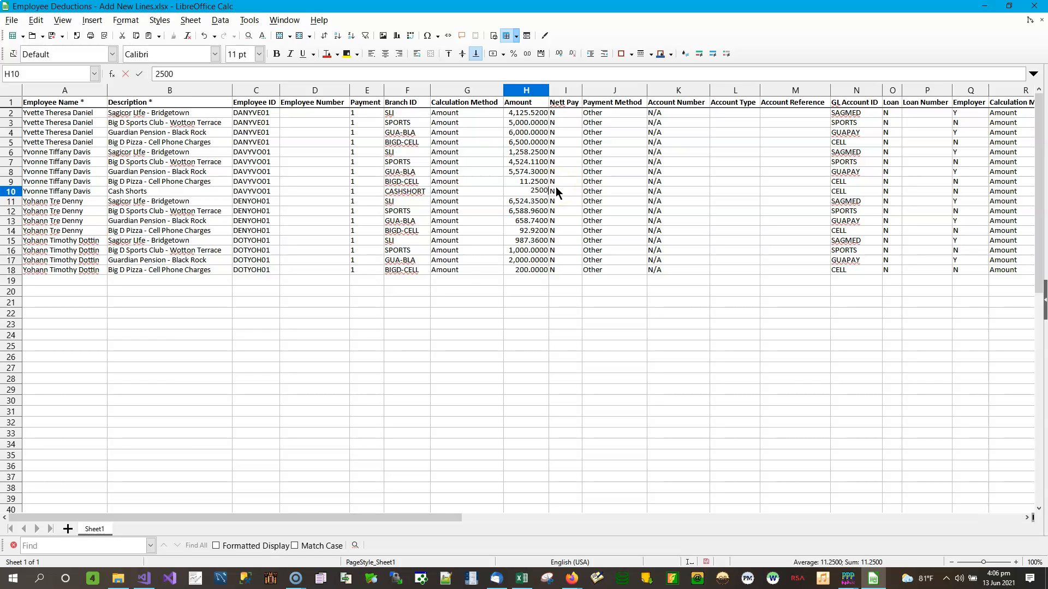
key(Return)
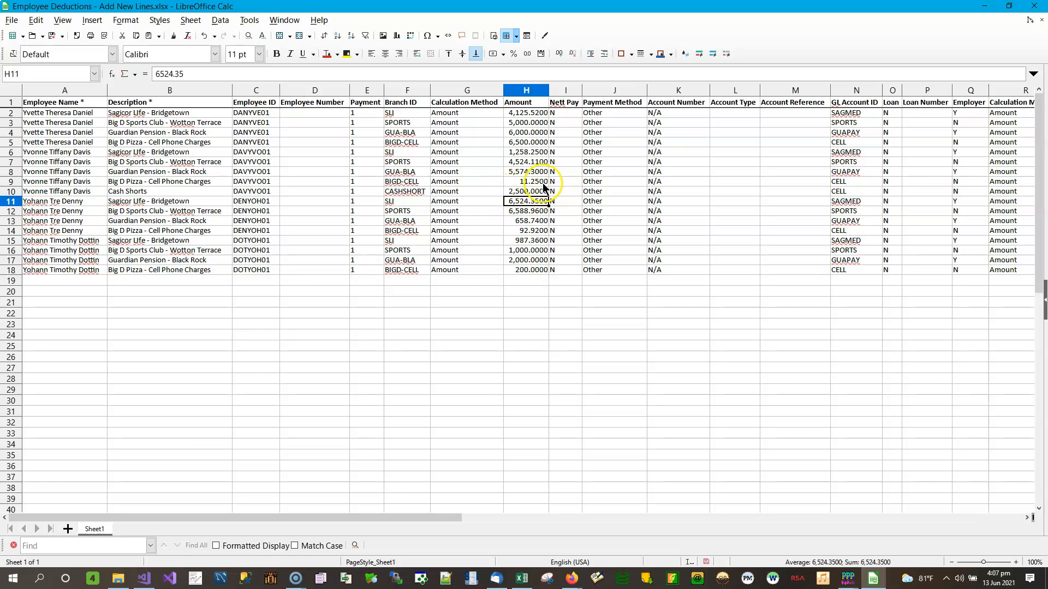
click(861, 192)
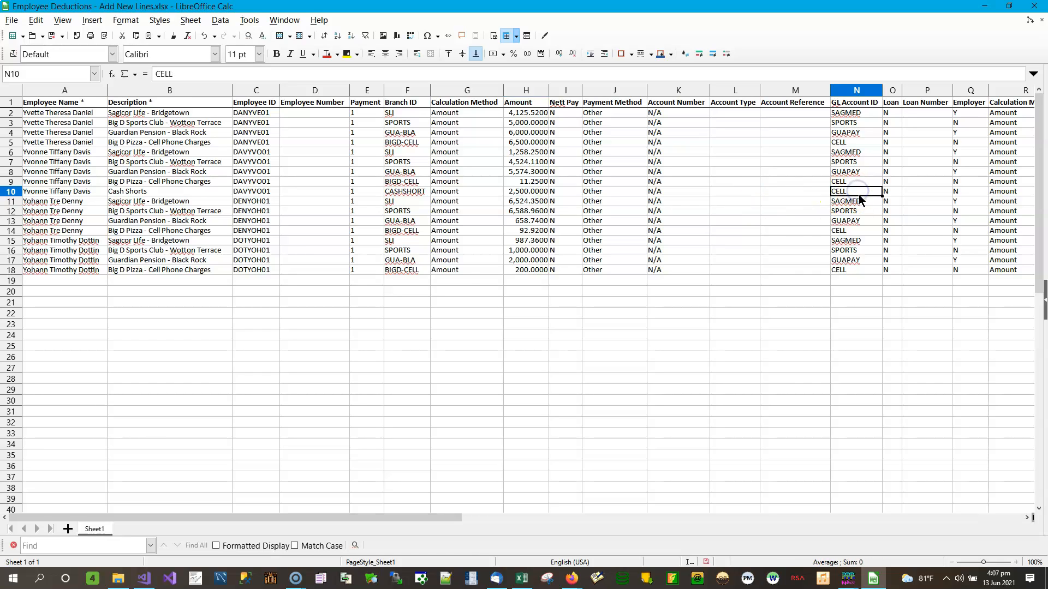
text(SHORT)
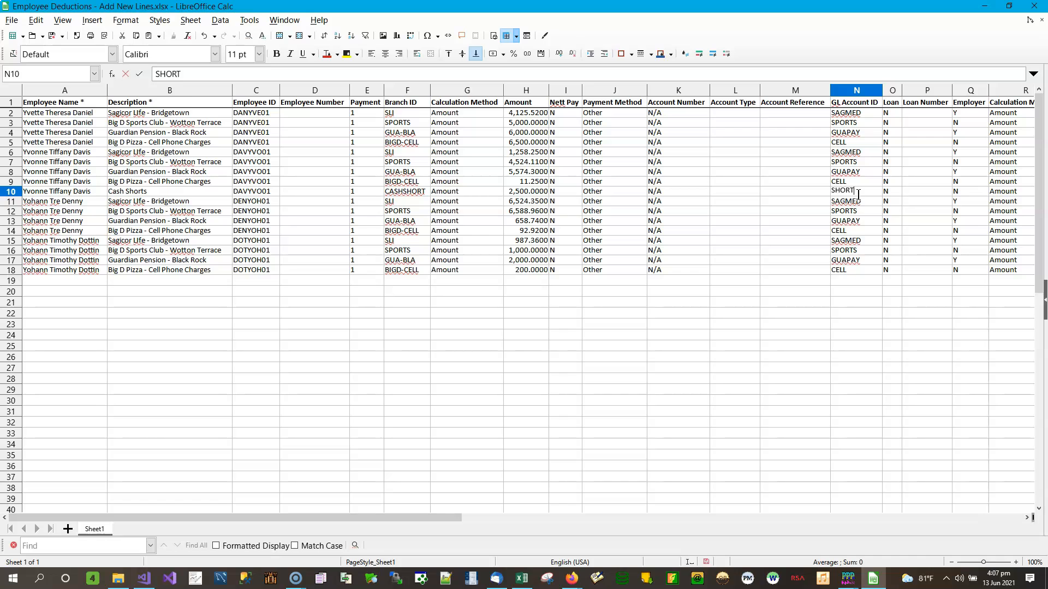
key(Tab)
key(Tab)
key(Tab)
key(Tab)
key(Tab)
key(Tab)
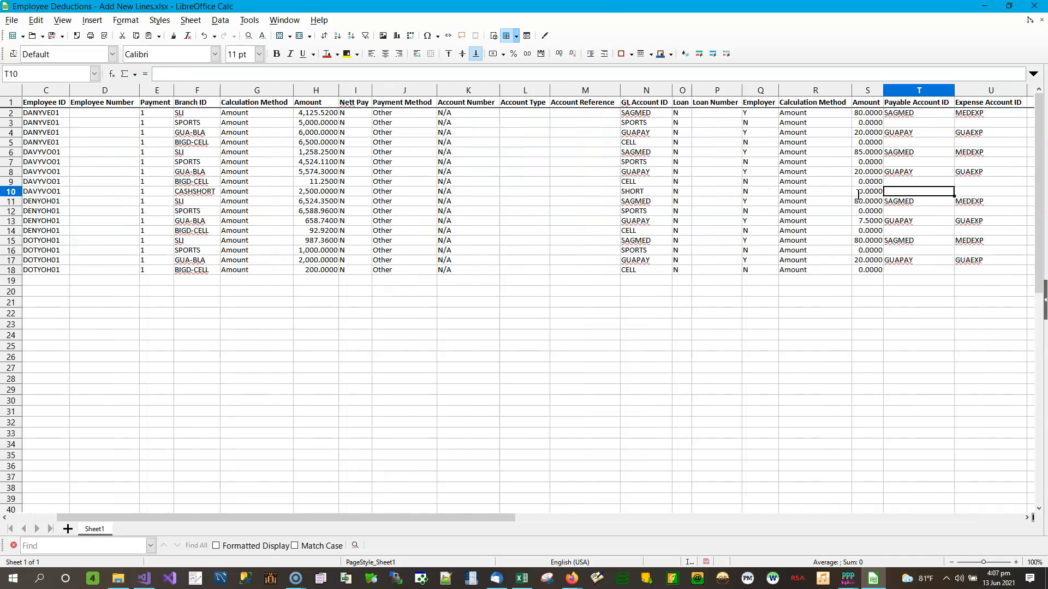
key(shift+Tab)
key(shift+Tab)
key(shift+Tab)
key(shift+Tab)
key(shift+Tab)
key(shift+Tab)
key(shift+Tab)
key(shift+Tab)
key(shift+Tab)
key(shift+Tab)
key(shift+Tab)
key(shift+Tab)
key(shift+Tab)
key(shift+Tab)
key(shift+Tab)
key(shift+Tab)
key(shift+Tab)
key(shift+Tab)
key(shift+Tab)
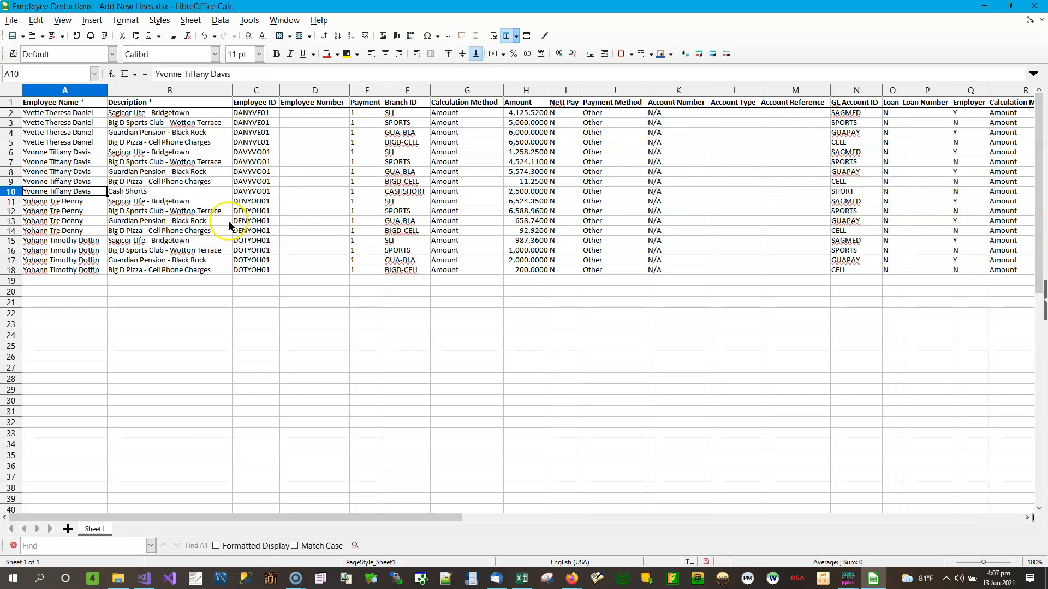
click(1037, 12)
Step: Discard the spreadsheet changes and select Template Deductions - Fill Existing Lines.xlsx in Explorer
click(581, 315)
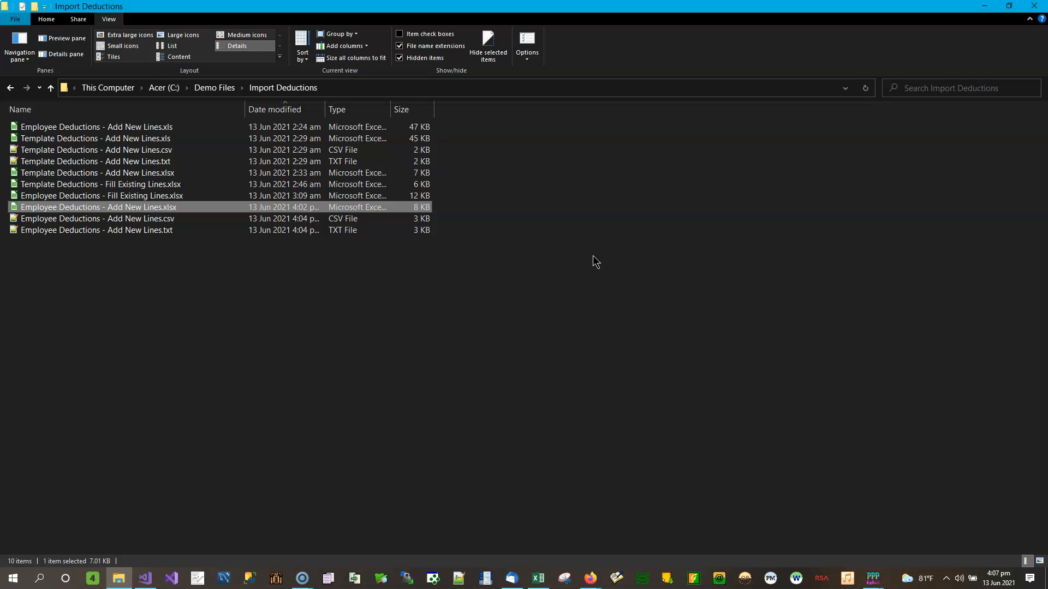
click(980, 8)
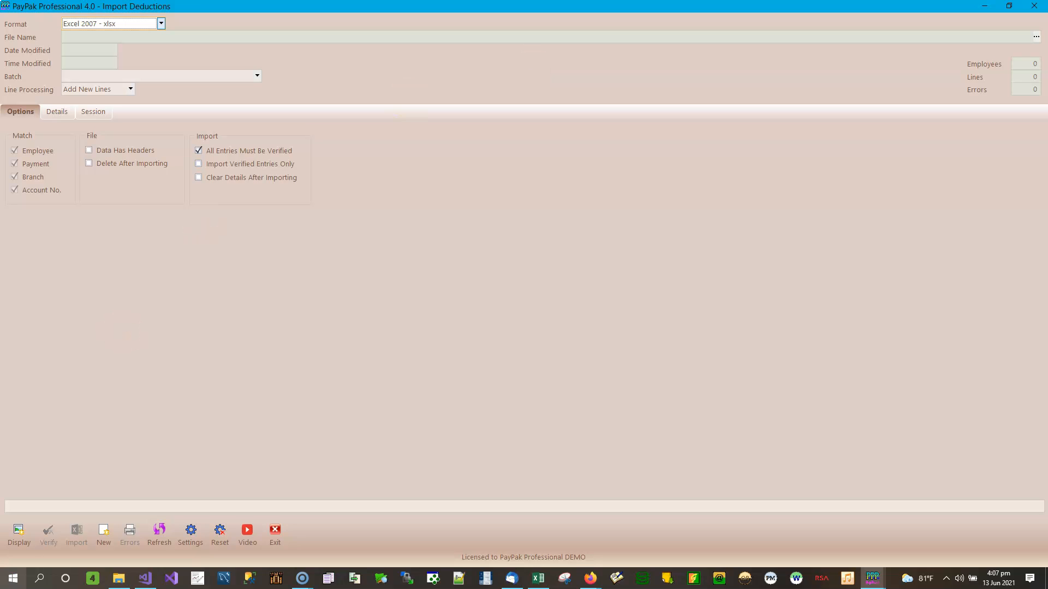
click(119, 580)
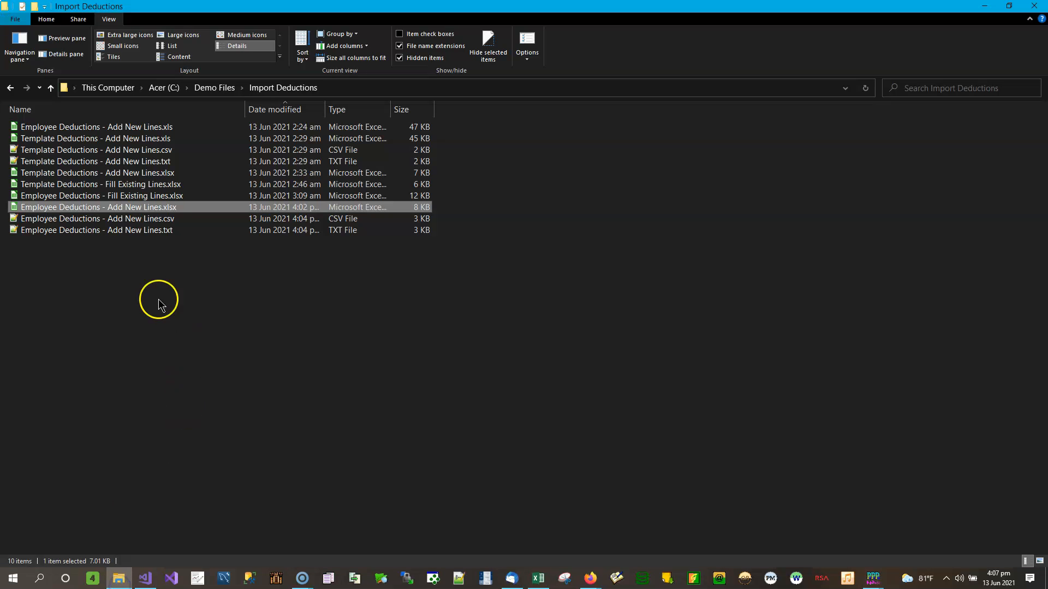
click(141, 184)
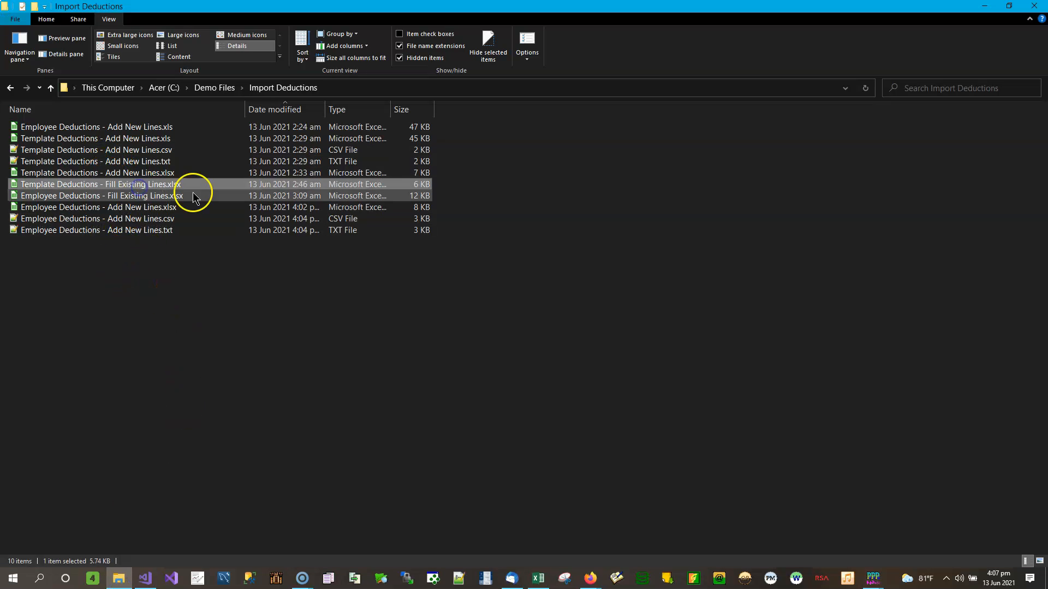
Step: Open Template Deductions - Fill Existing Lines.xlsx in Calc with columns A and B in view
double_click(149, 187)
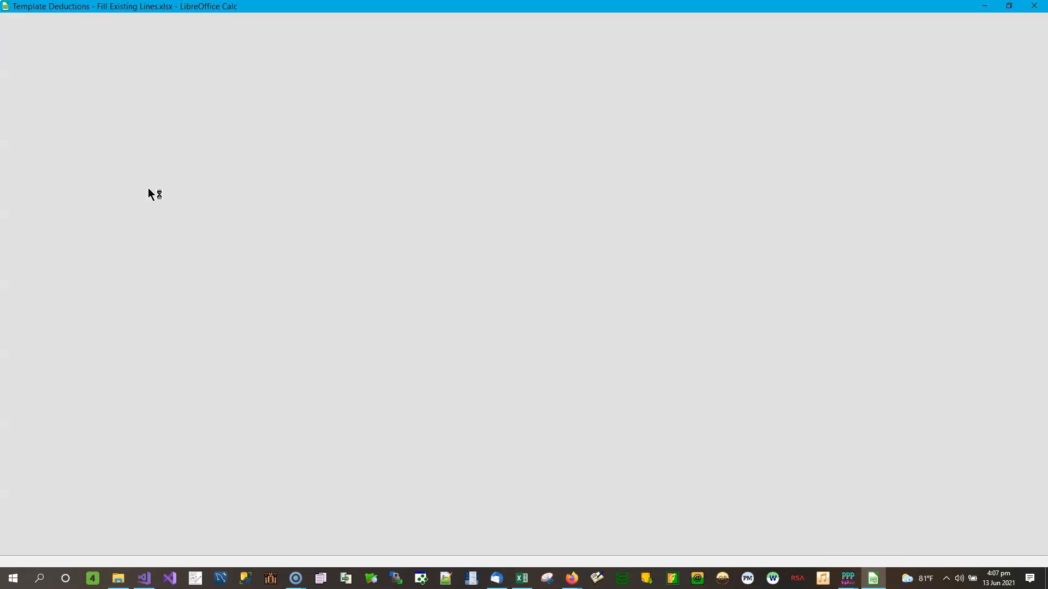
click(515, 202)
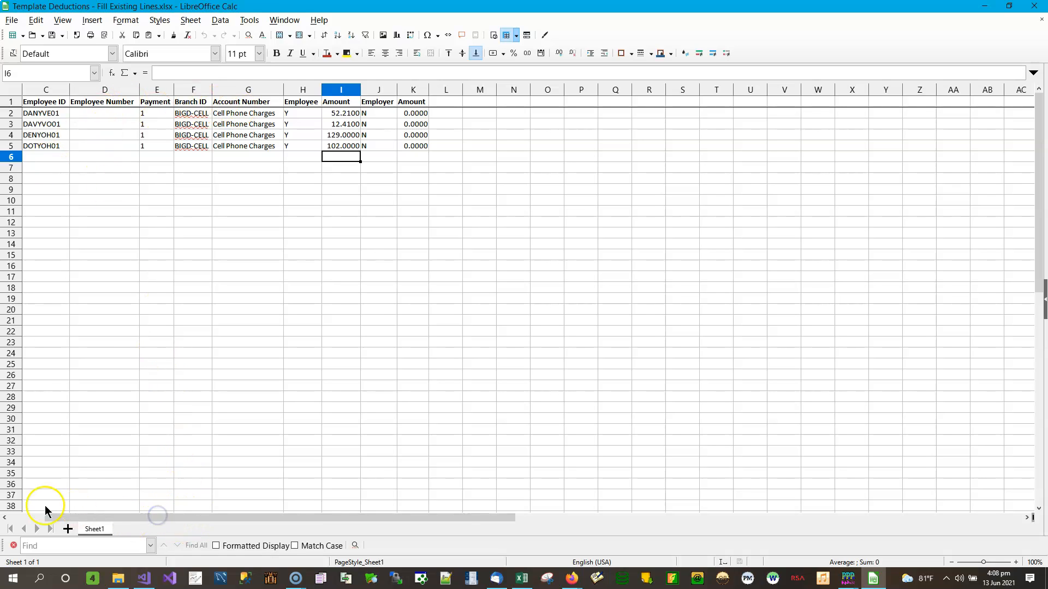
click(59, 517)
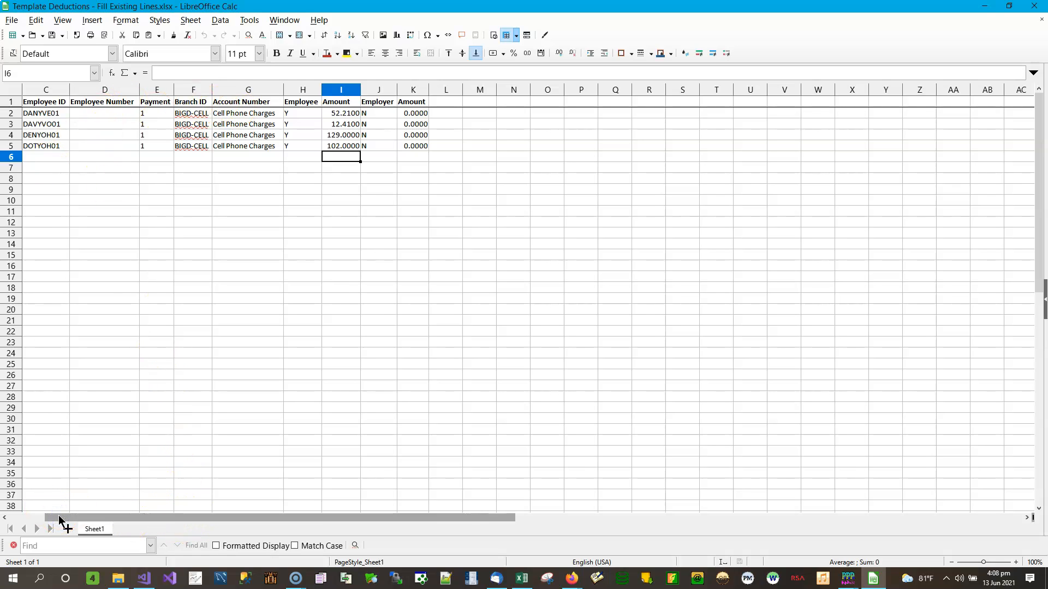
key(Left)
key(Left)
key(Left)
key(Left)
key(Left)
key(Left)
key(Left)
key(Left)
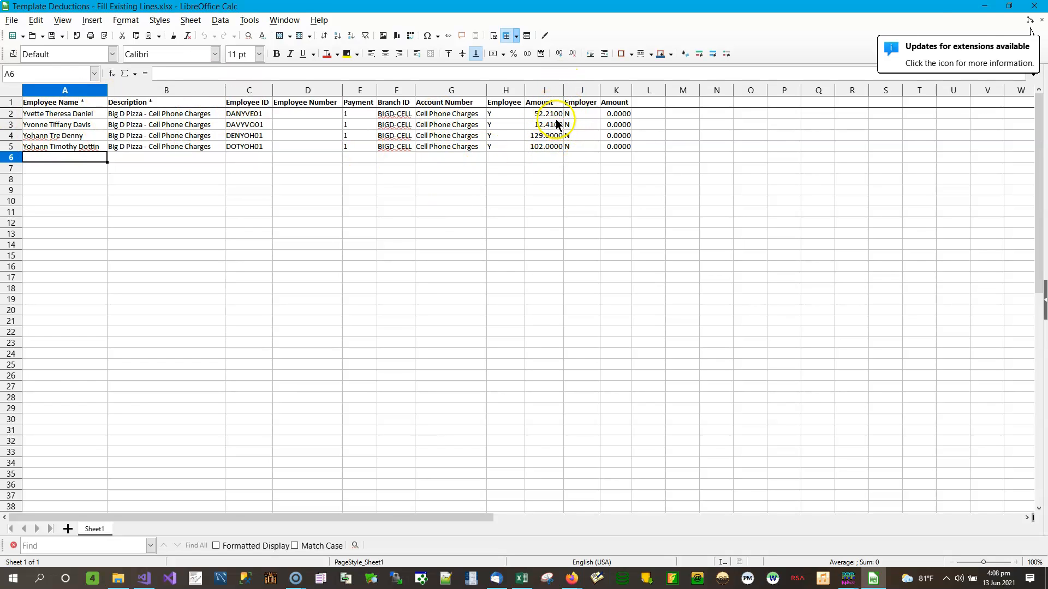
Step: Enter 0 in the template's Amount cells starting at I2
click(554, 114)
text(0)
key(Return)
text(0)
key(Return)
text(0)
key(Return)
text(0)
key(Return)
key(Up)
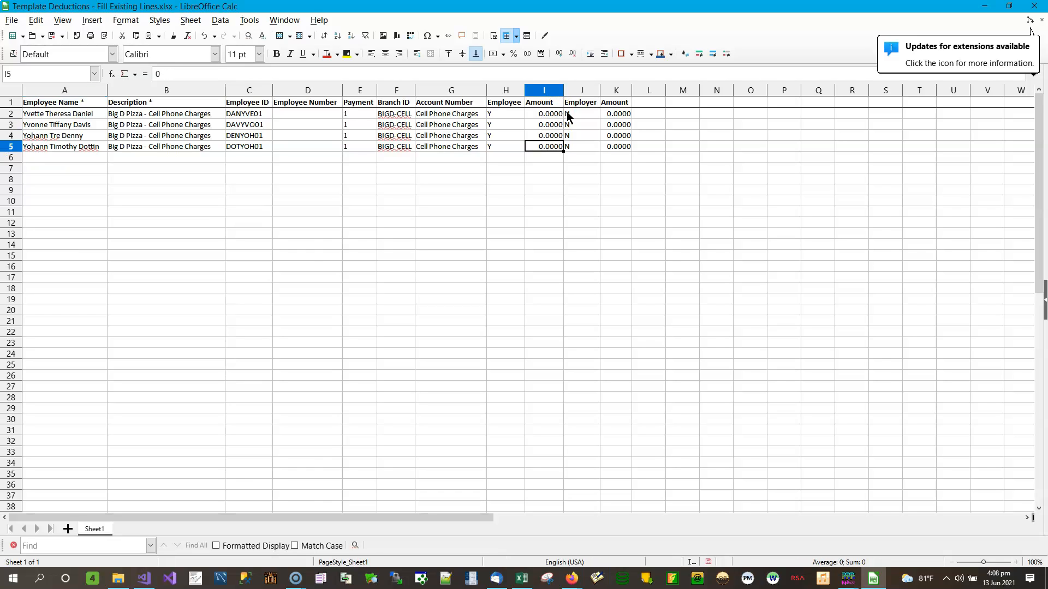
Step: Enter Amounts 125, 80.95, 63.65 and 298 in cells I2 through I5
key(Up)
key(Up)
key(Up)
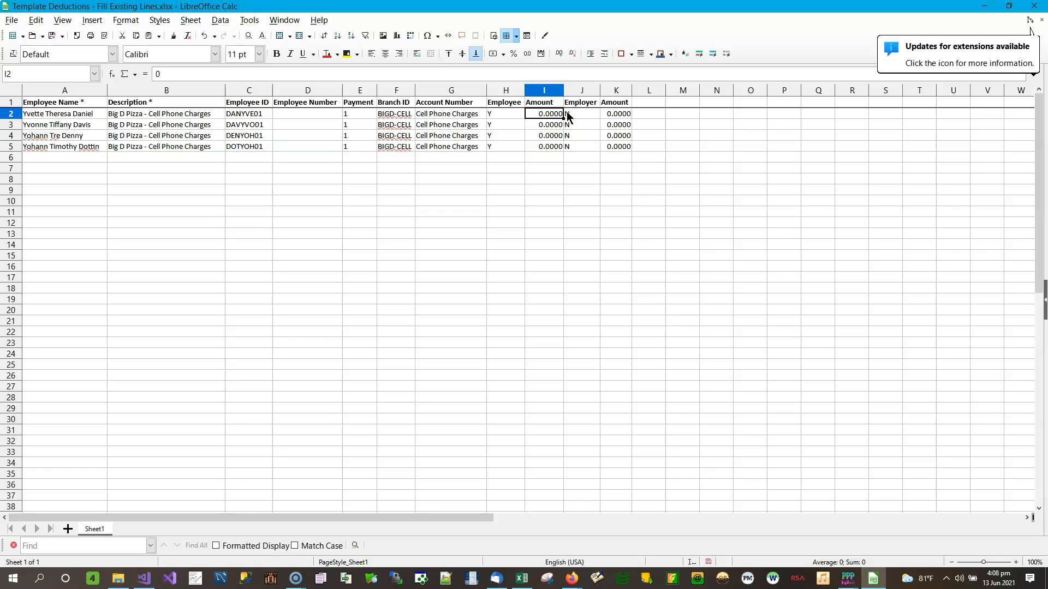
text(125)
key(Return)
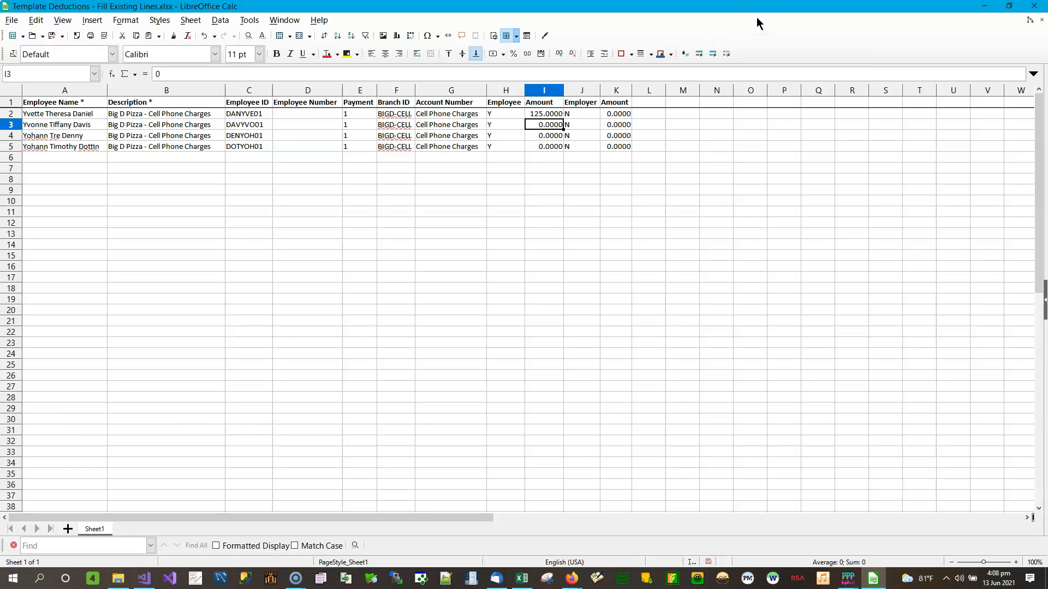
text(80.95)
key(Return)
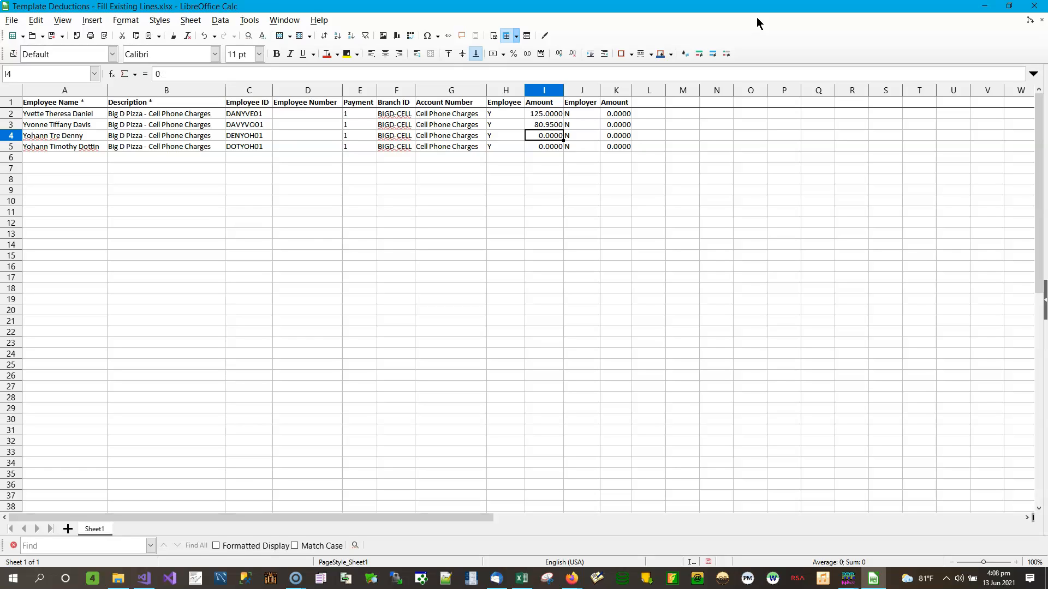
text(63.65)
key(Return)
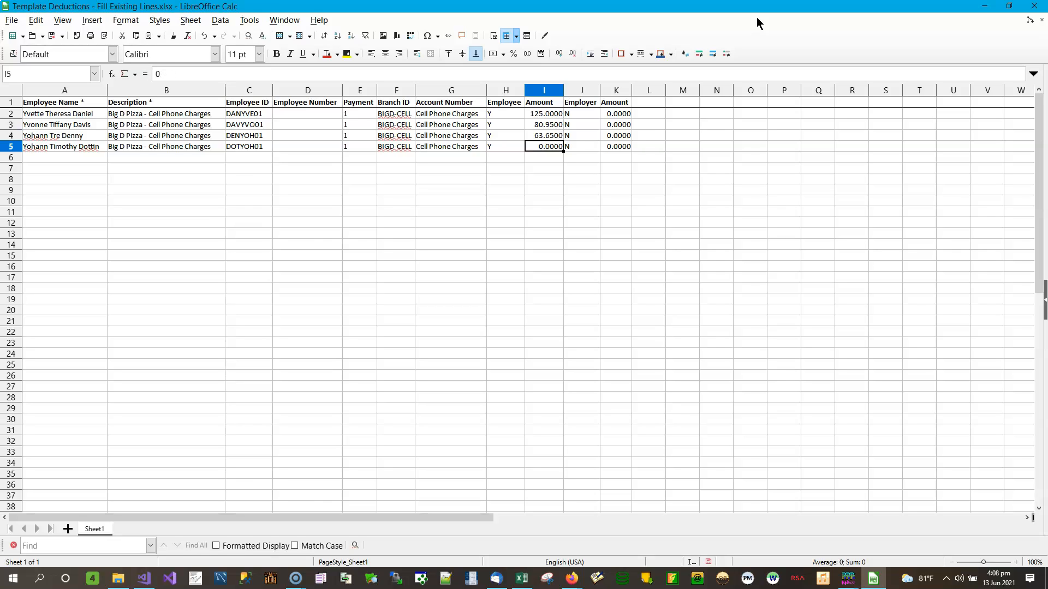
text(298)
key(Return)
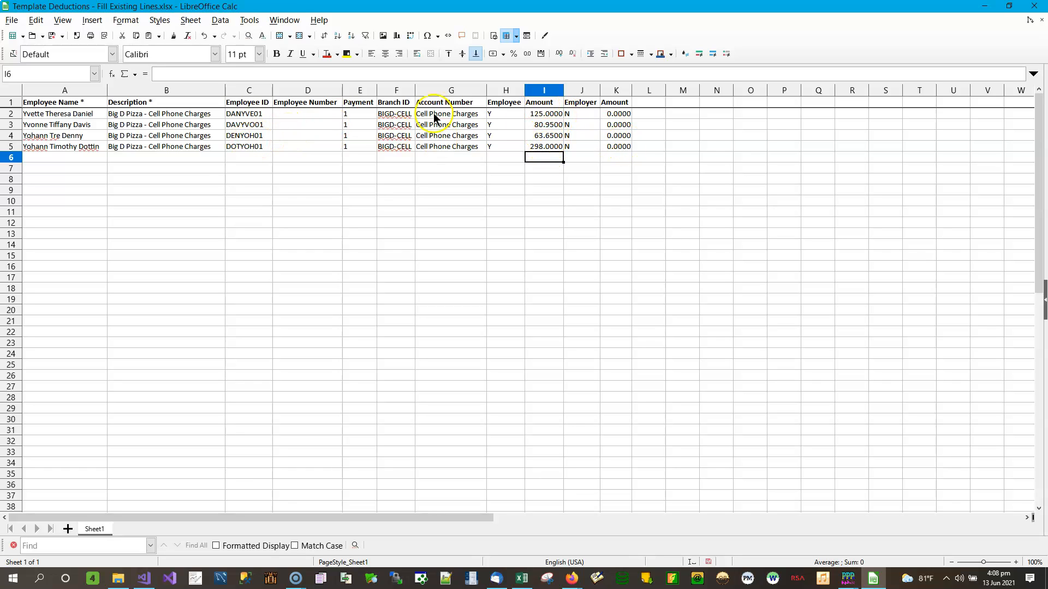
Step: Save the template in Excel xlsx format and verify column I amounts 125, 80.95, 63.65 and 298
click(53, 36)
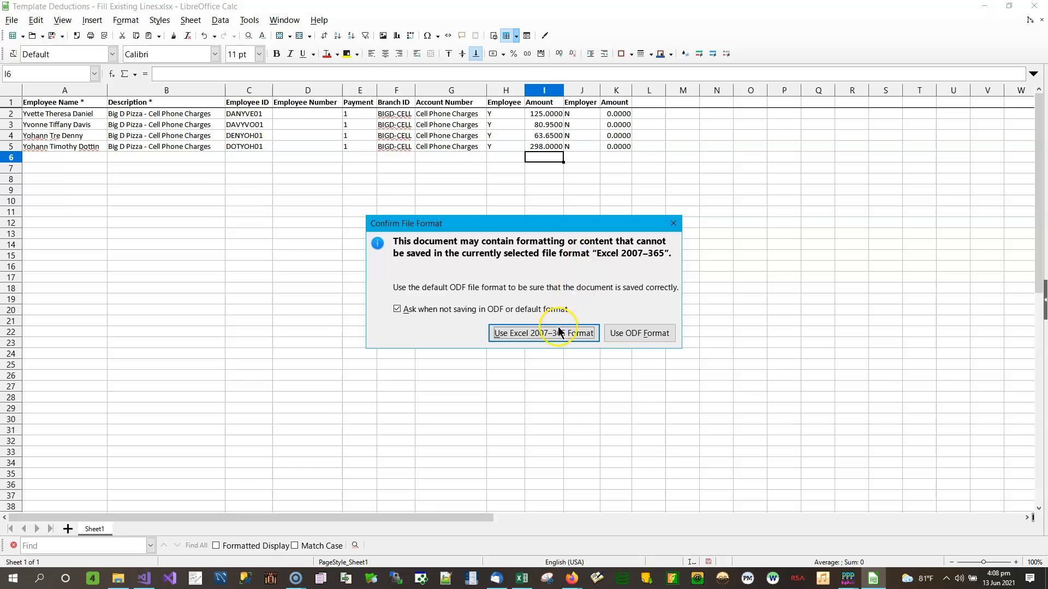
click(542, 333)
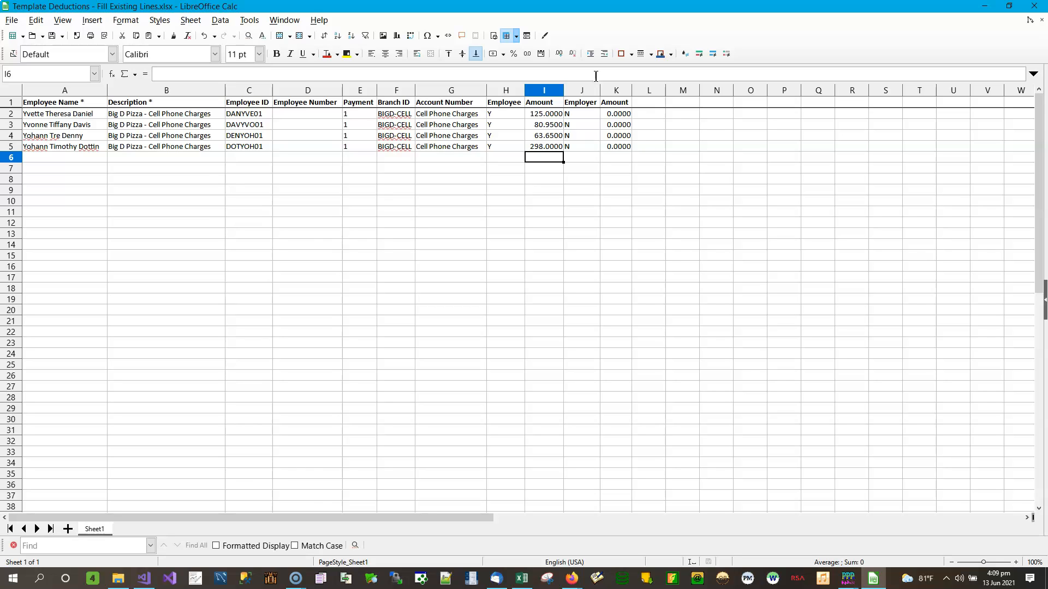
click(551, 113)
key(Down)
key(Down)
key(Down)
key(Down)
key(Up)
key(Up)
key(Up)
key(Up)
key(Down)
key(Down)
key(Down)
key(Down)
key(Up)
key(Up)
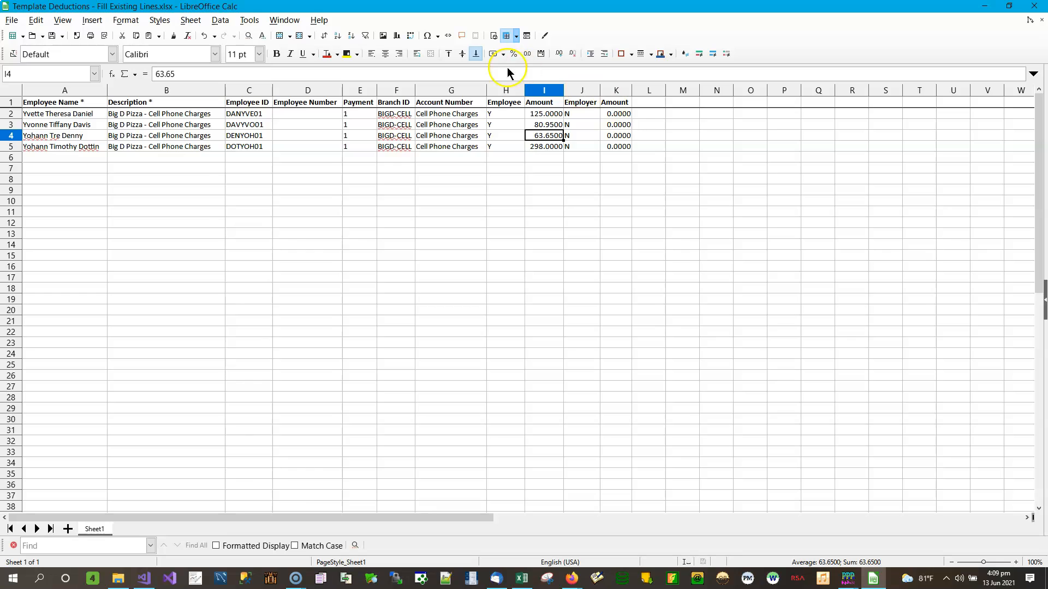
click(537, 114)
key(Down)
key(Down)
key(Down)
key(Down)
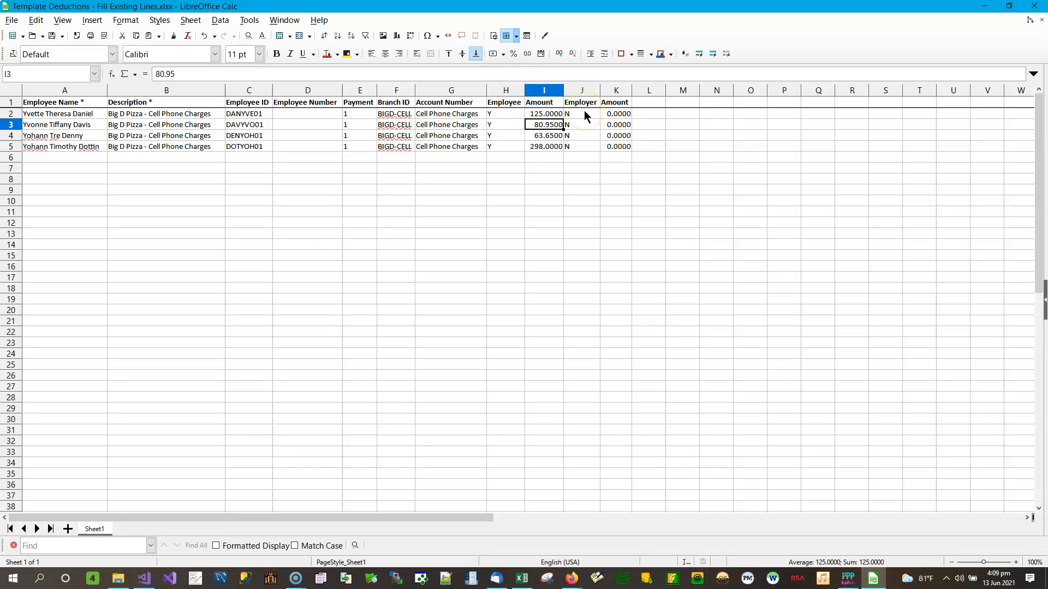
key(Up)
key(Up)
key(Up)
key(Up)
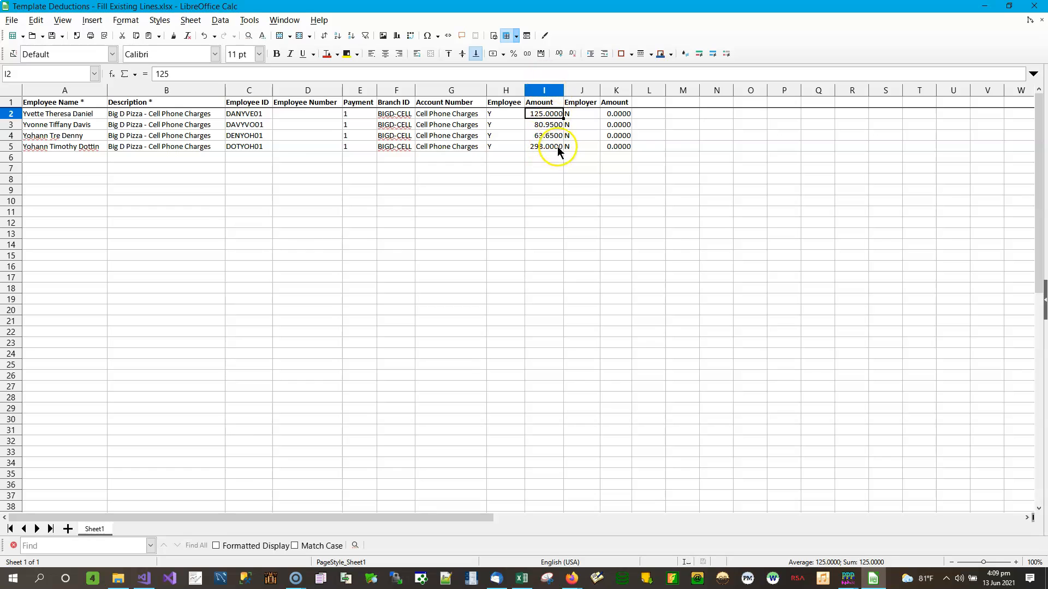
Step: Close LibreOffice Calc and minimize File Explorer to return to PayPak's Import Deductions window
click(1035, 8)
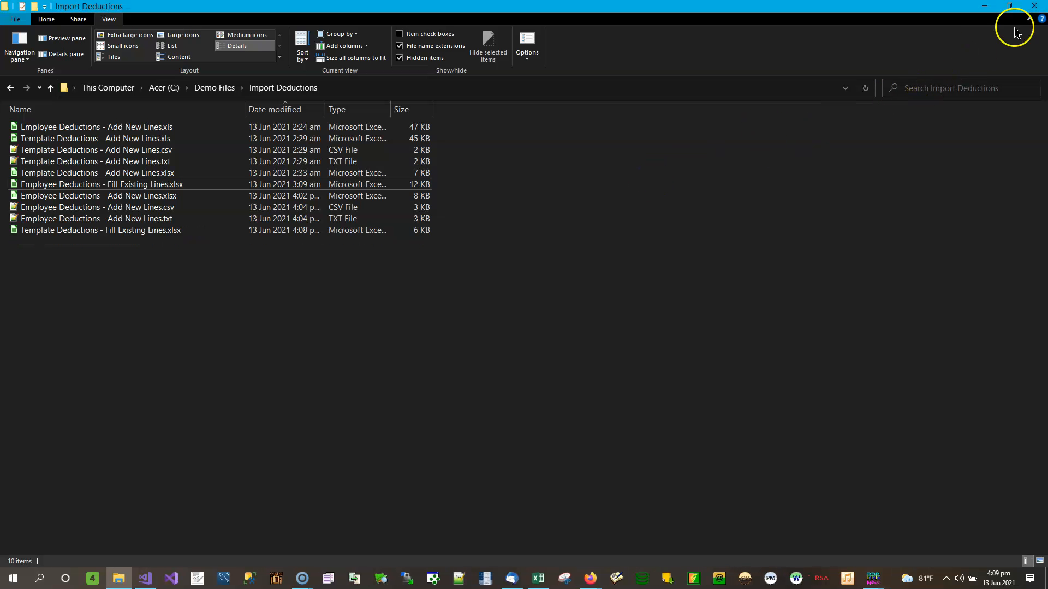
click(983, 5)
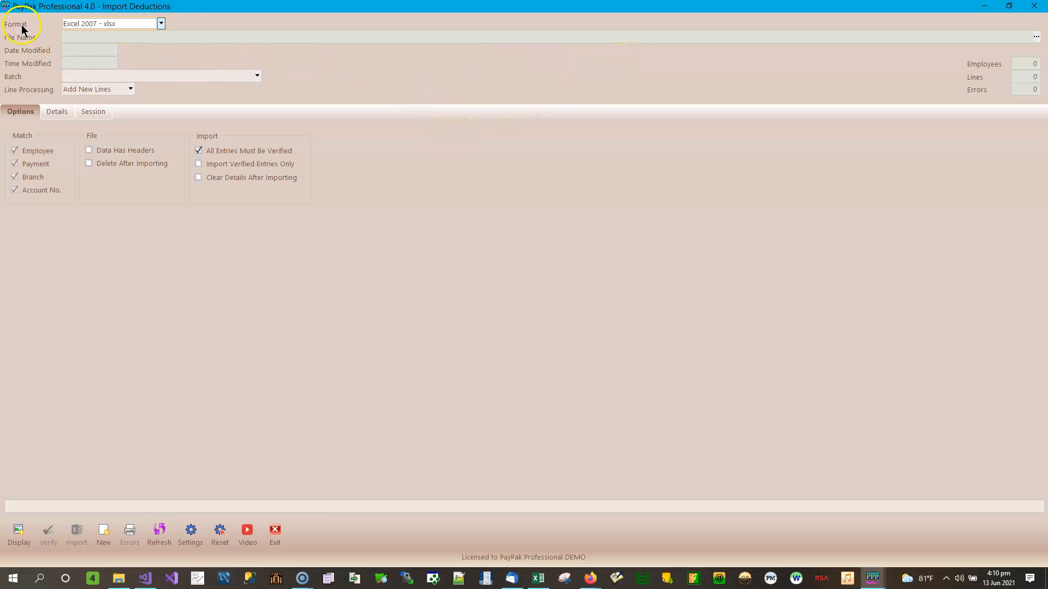
Step: Review the Format and Line Processing choices unchanged, then view the empty Details grid
click(161, 23)
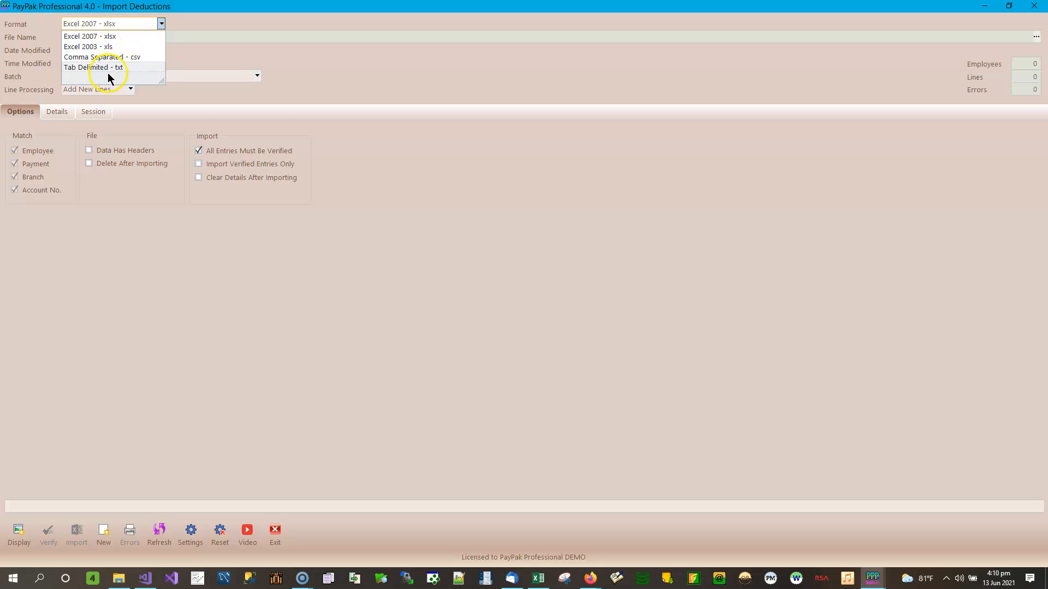
click(188, 25)
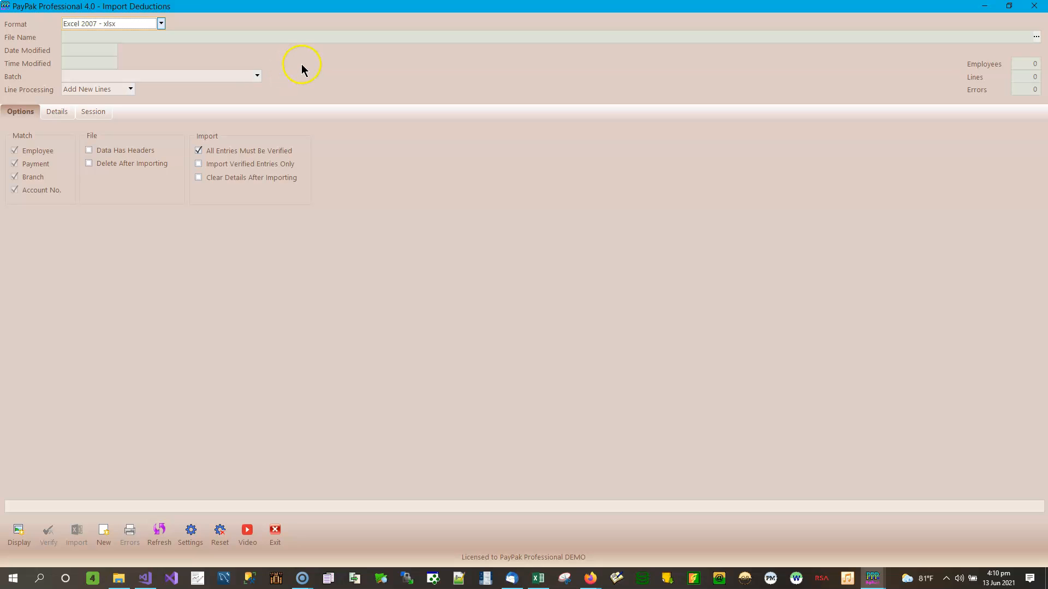
click(131, 89)
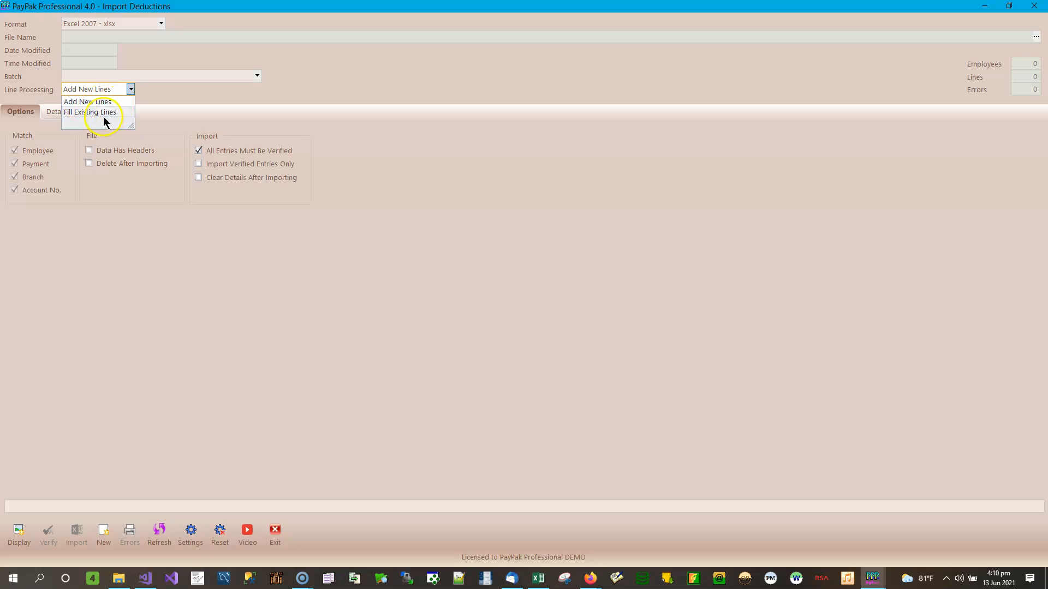
click(168, 92)
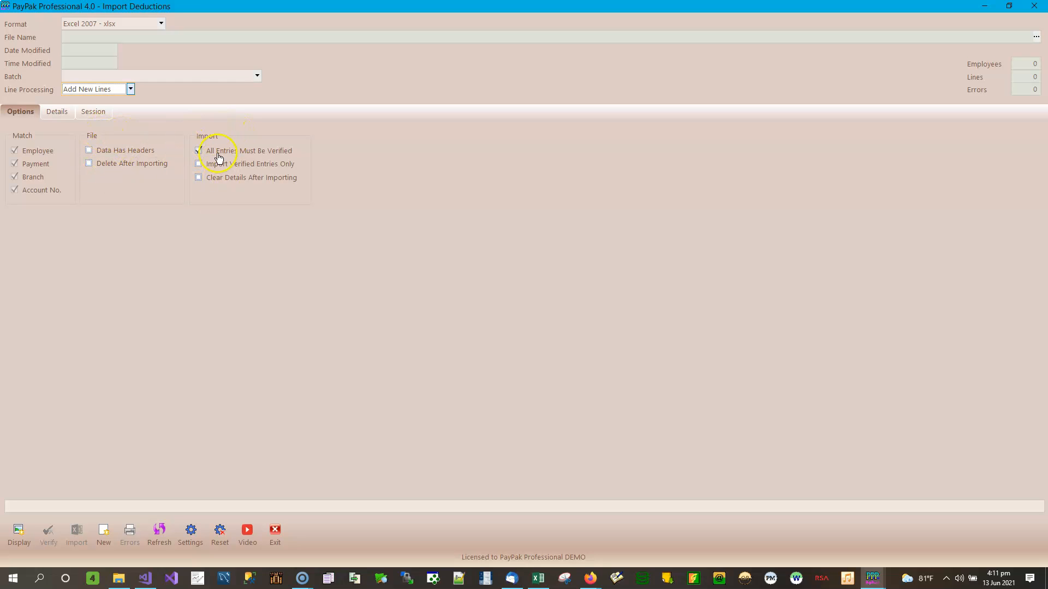
click(50, 111)
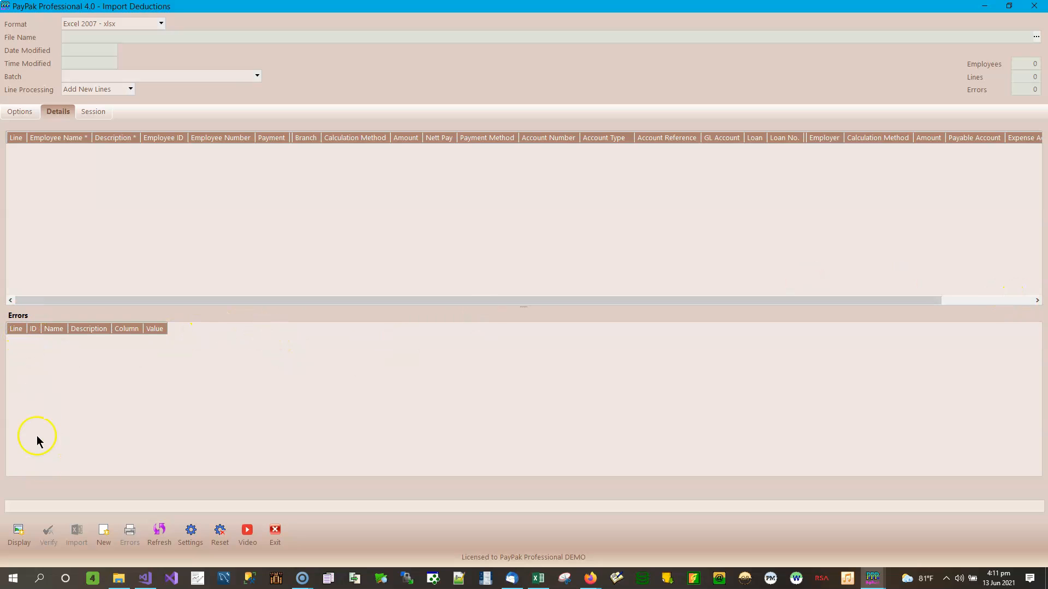
Step: Look over the empty Session history, then return to the import Options
click(91, 110)
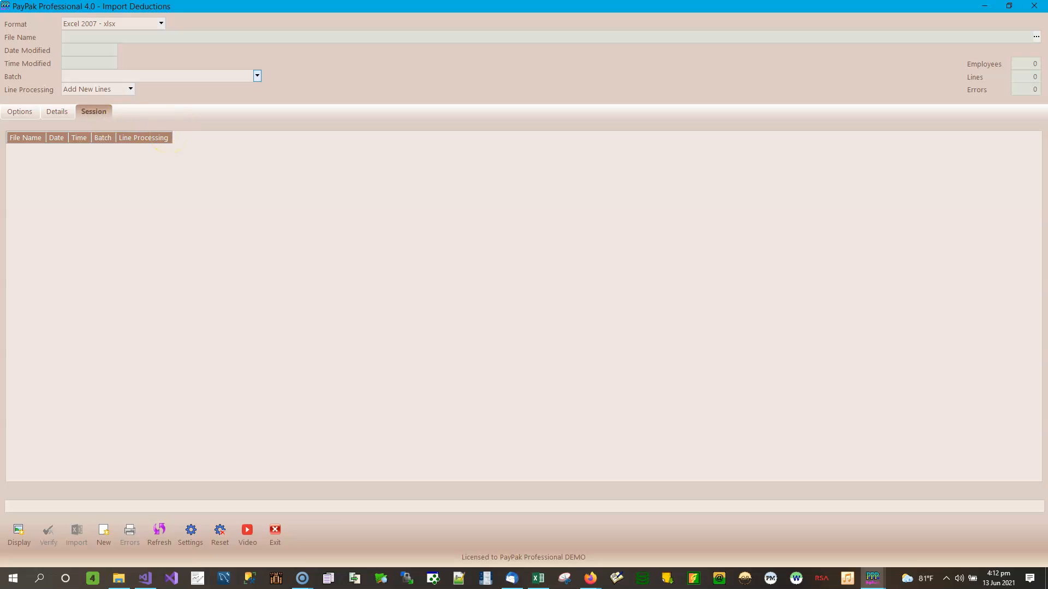
click(22, 111)
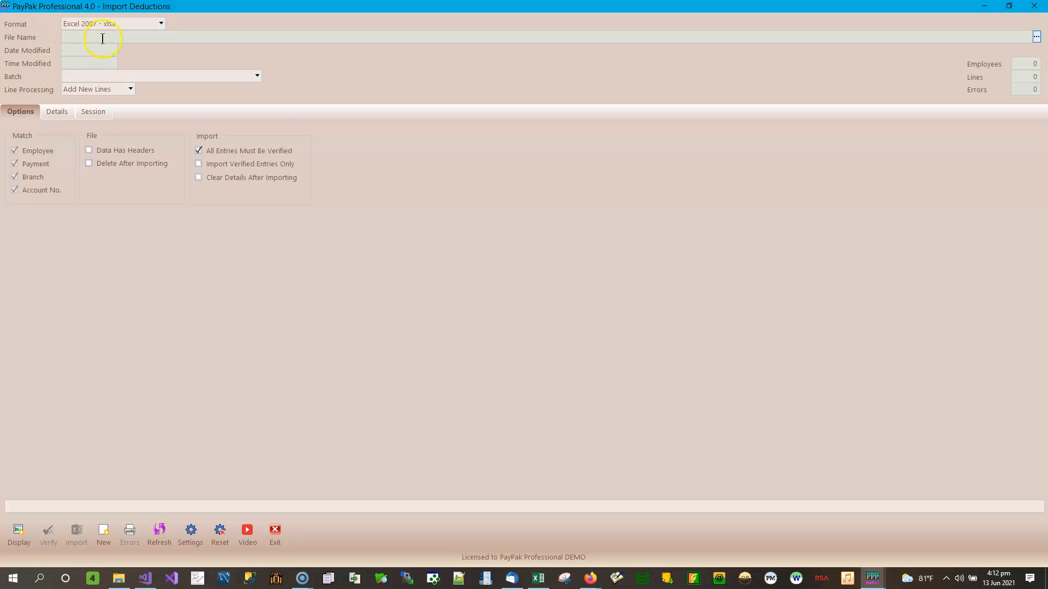
Step: Select C:\Demo Files\Import Deductions\Employee Deductions - Add New Lines.xlsx as the import file
click(1037, 38)
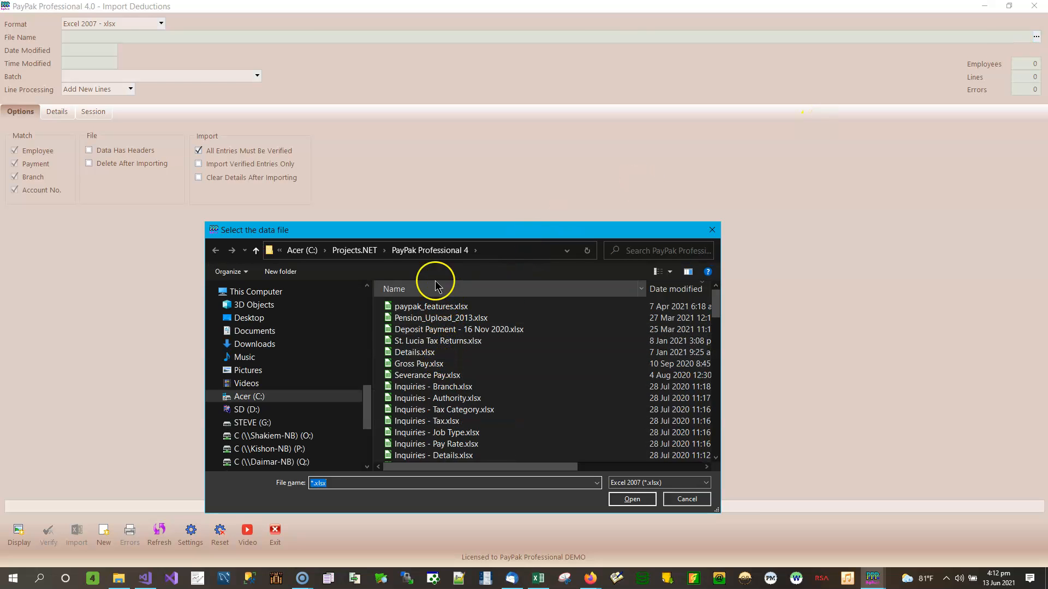
click(276, 397)
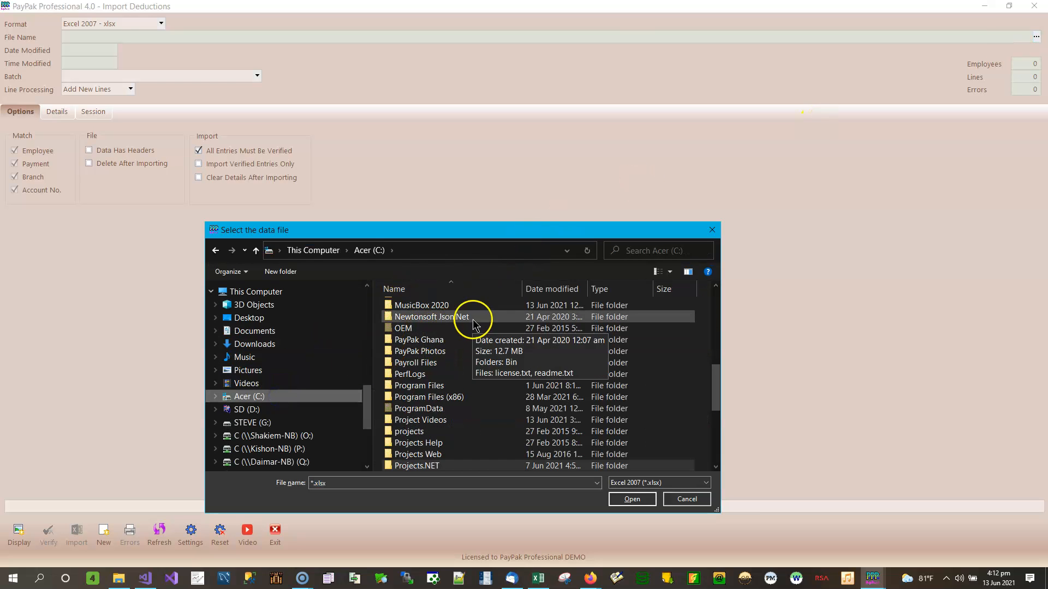
scroll(450, 331, up, 10)
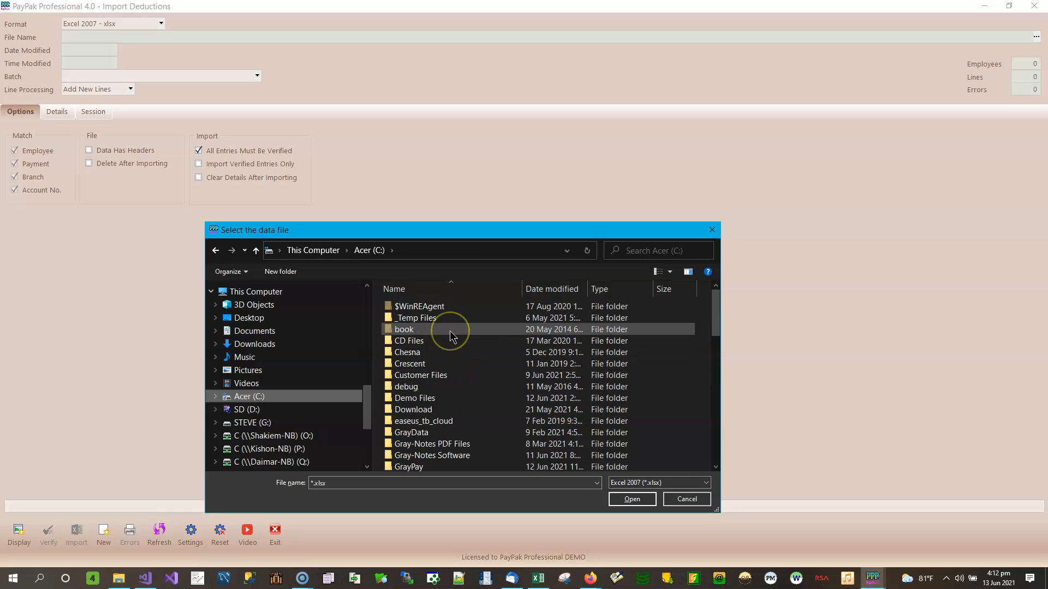
click(429, 400)
double_click(428, 403)
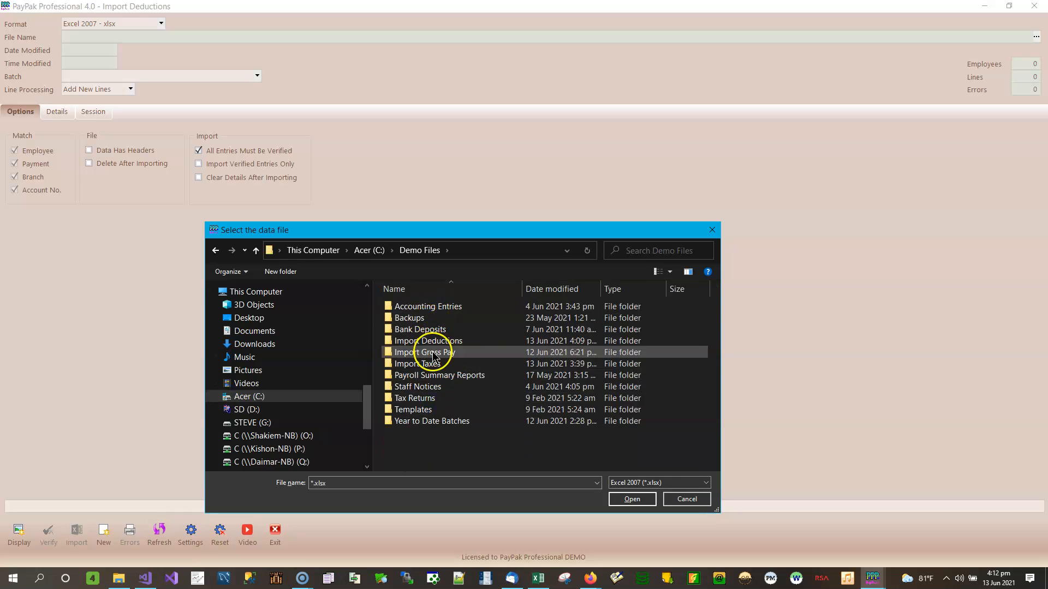
double_click(433, 342)
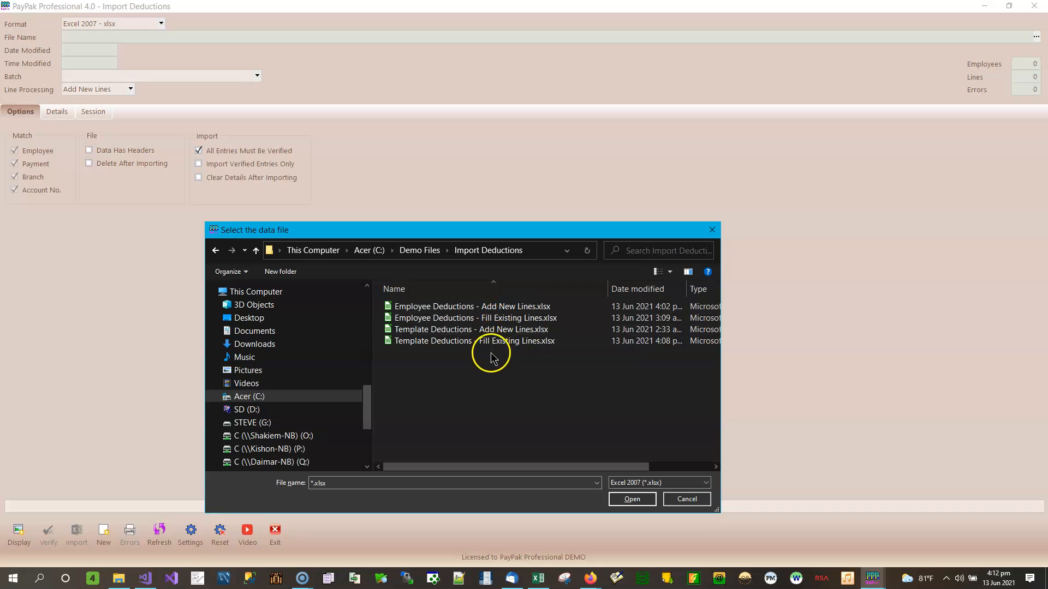
click(525, 310)
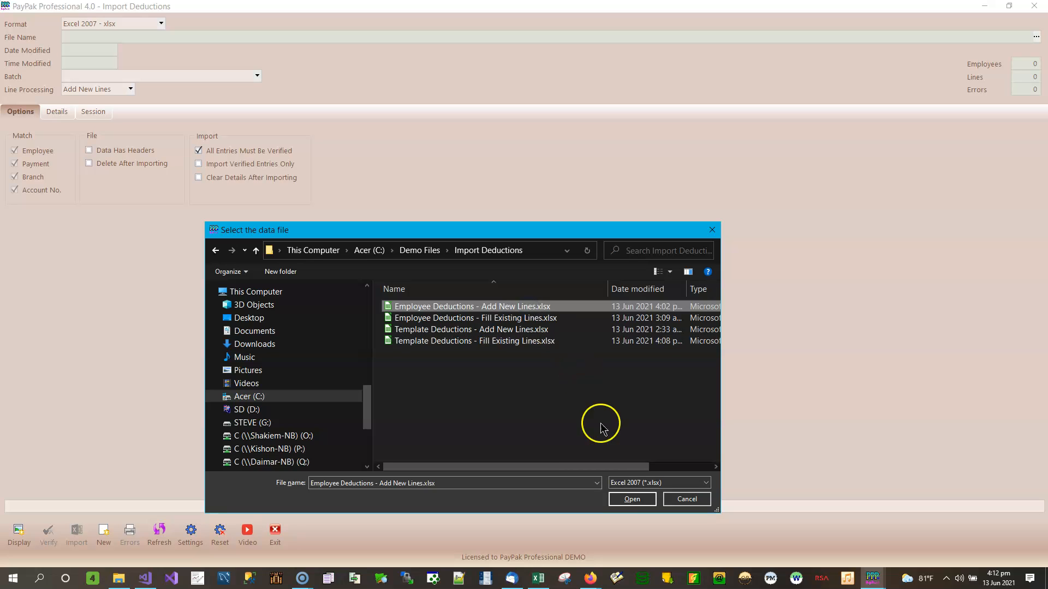
click(632, 498)
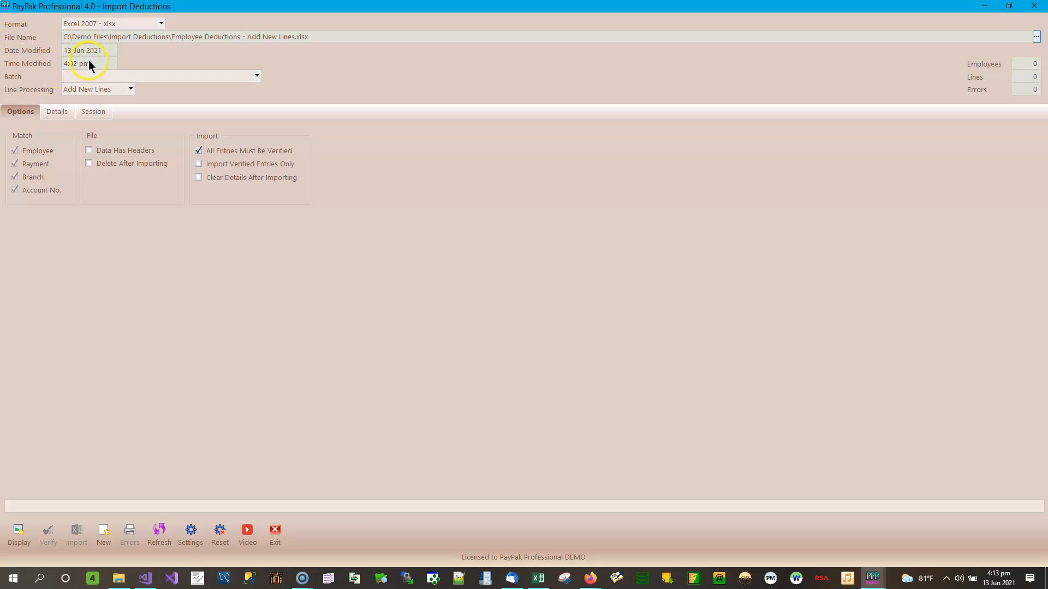
Step: Choose batch 197 - 27 Dec 2019 - Year To Date Test - YTD Batch, keeping Add New Lines processing
click(256, 76)
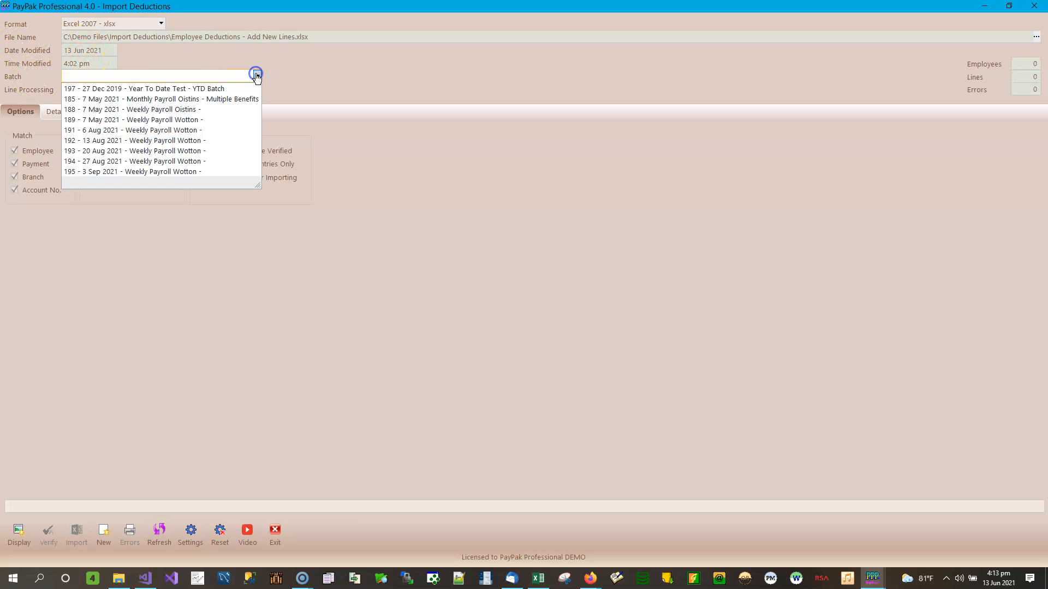
click(175, 89)
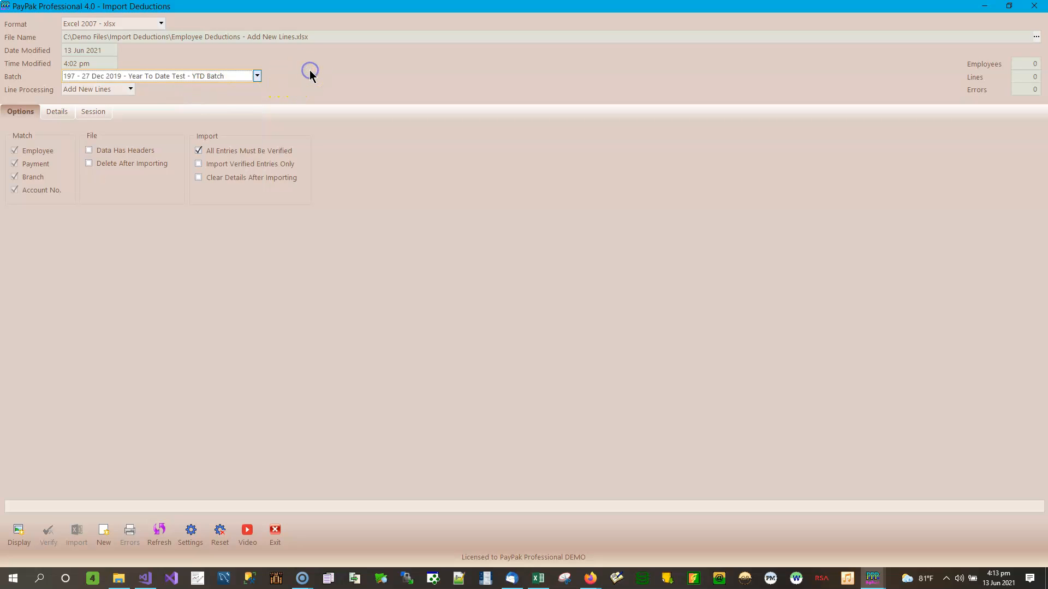
click(131, 90)
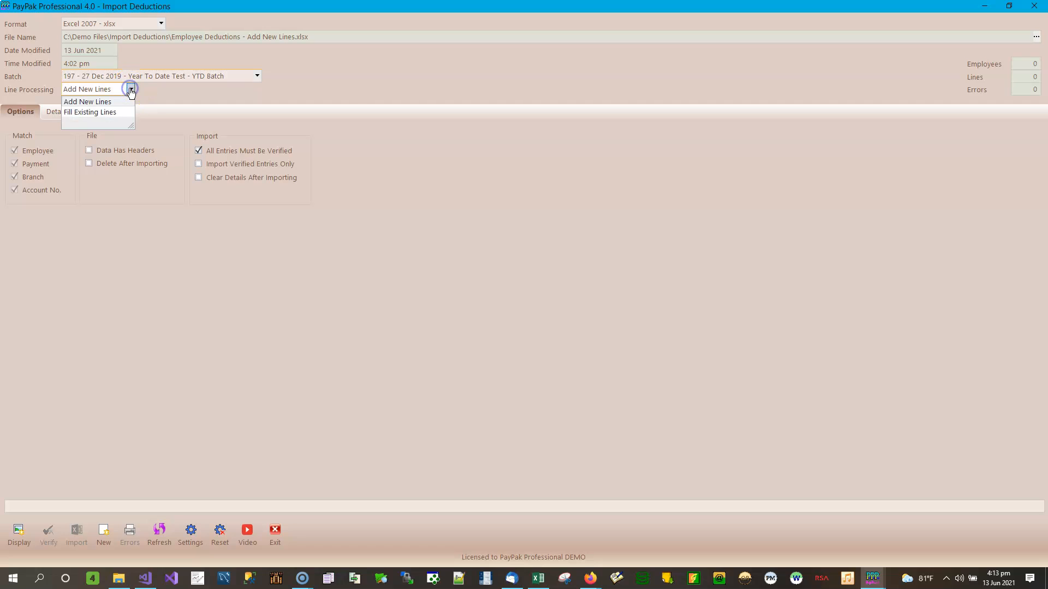
click(104, 103)
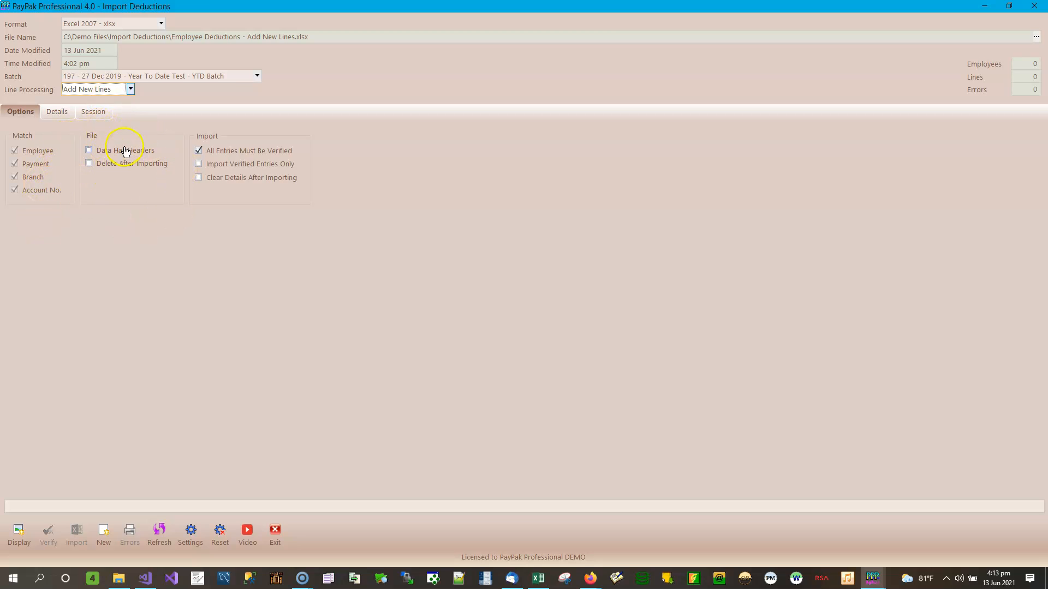
Step: Turn on Data Has Headers and leave Delete After Importing unticked
click(99, 150)
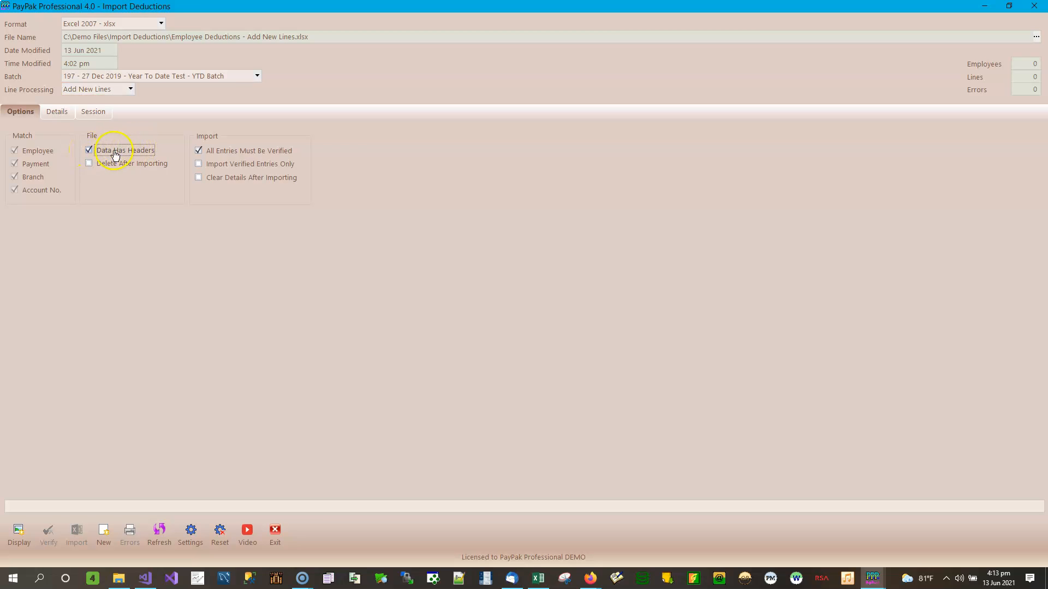
click(127, 163)
click(139, 164)
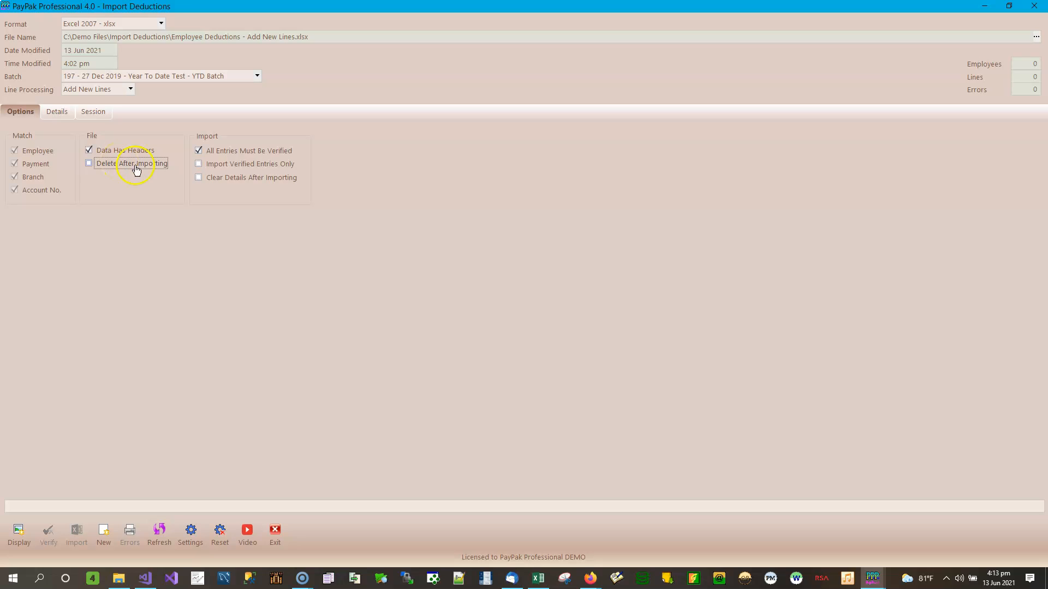
click(104, 167)
click(112, 162)
click(131, 159)
click(137, 164)
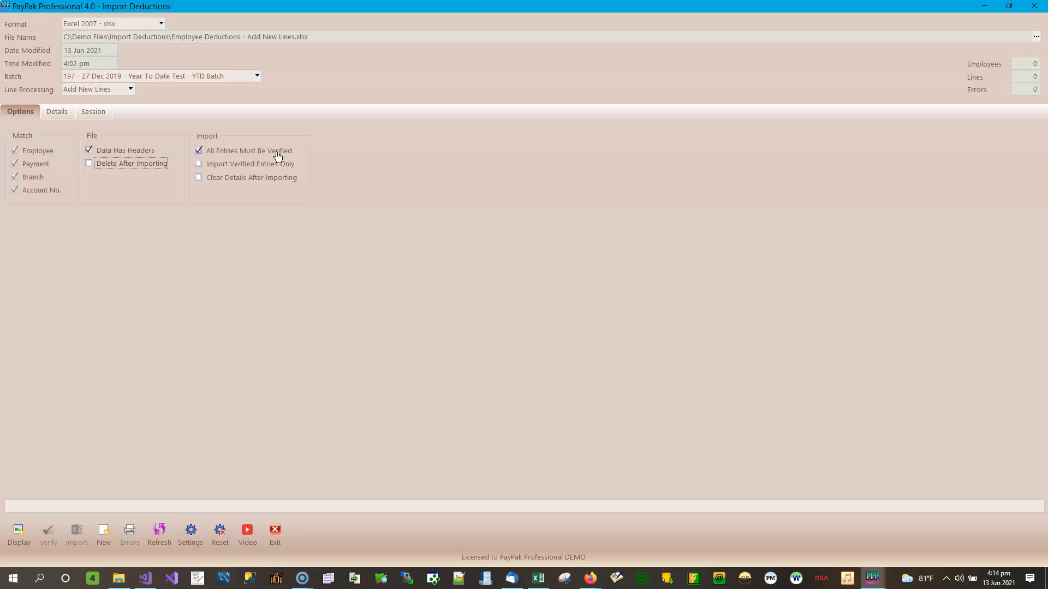
Step: Try Import Verified Entries Only, then switch back to requiring all entries be verified
click(233, 163)
click(259, 155)
click(56, 111)
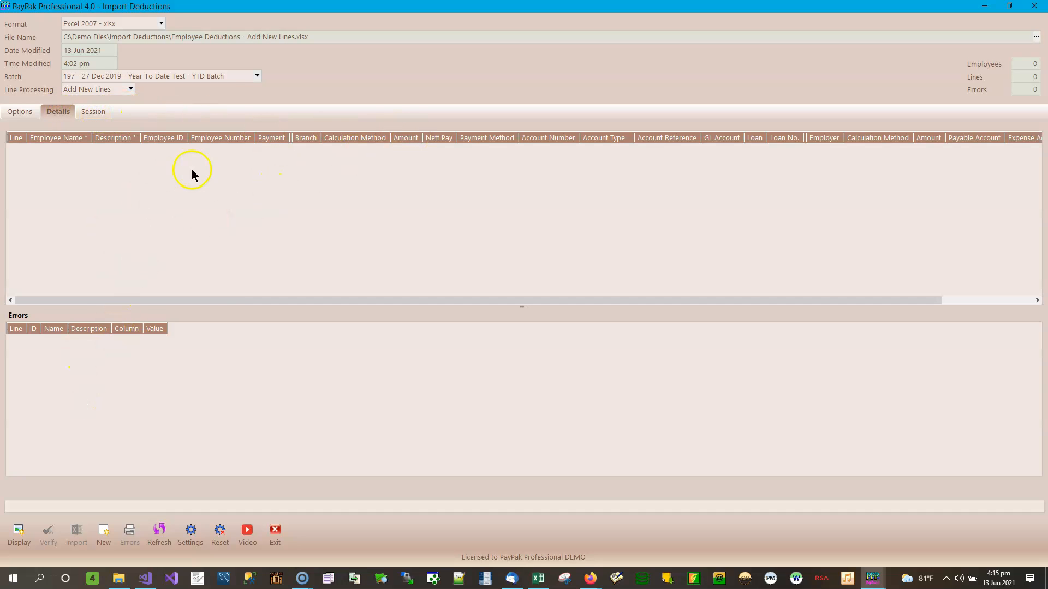
click(27, 112)
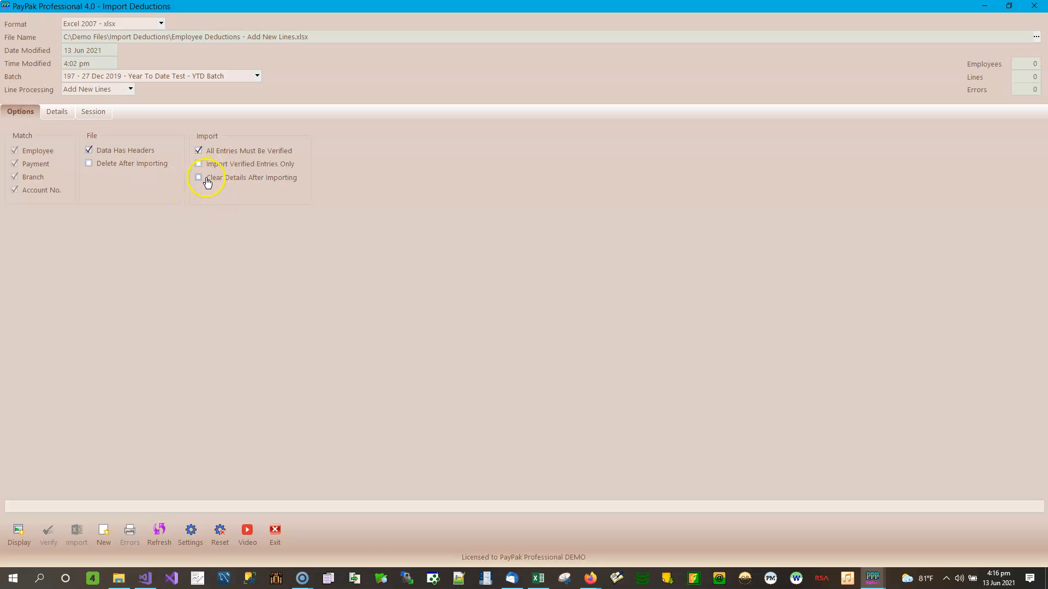
Step: Tick Clear Details After Importing and check the empty import details grid
click(248, 180)
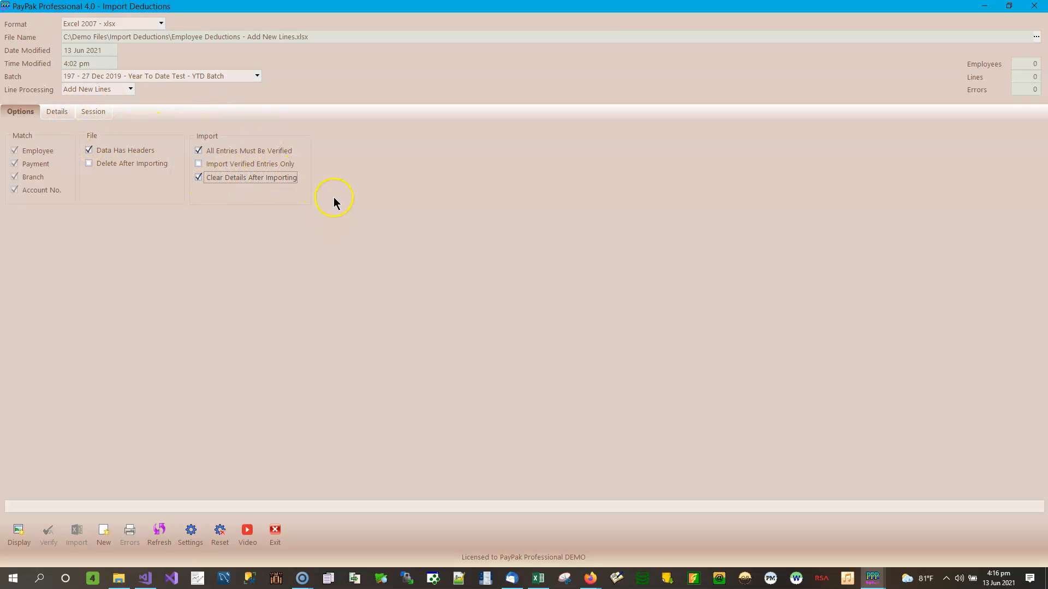
click(60, 111)
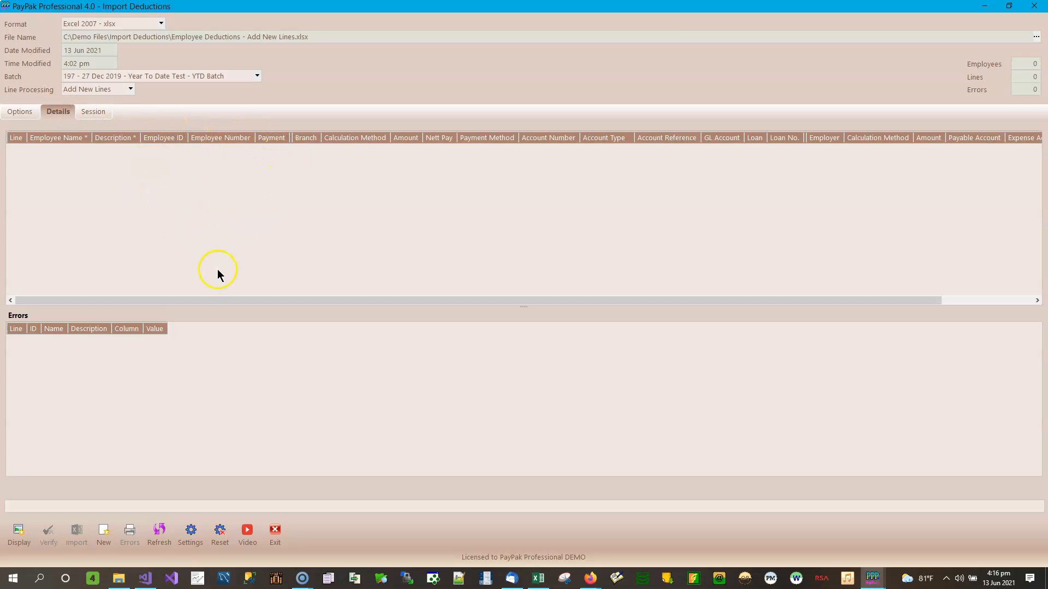
click(19, 112)
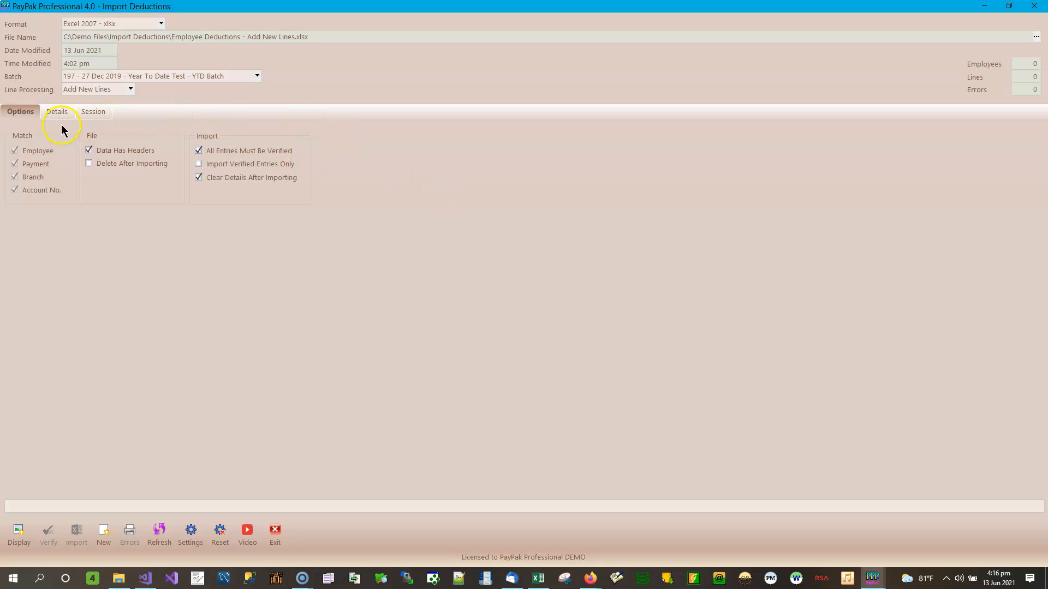
click(57, 111)
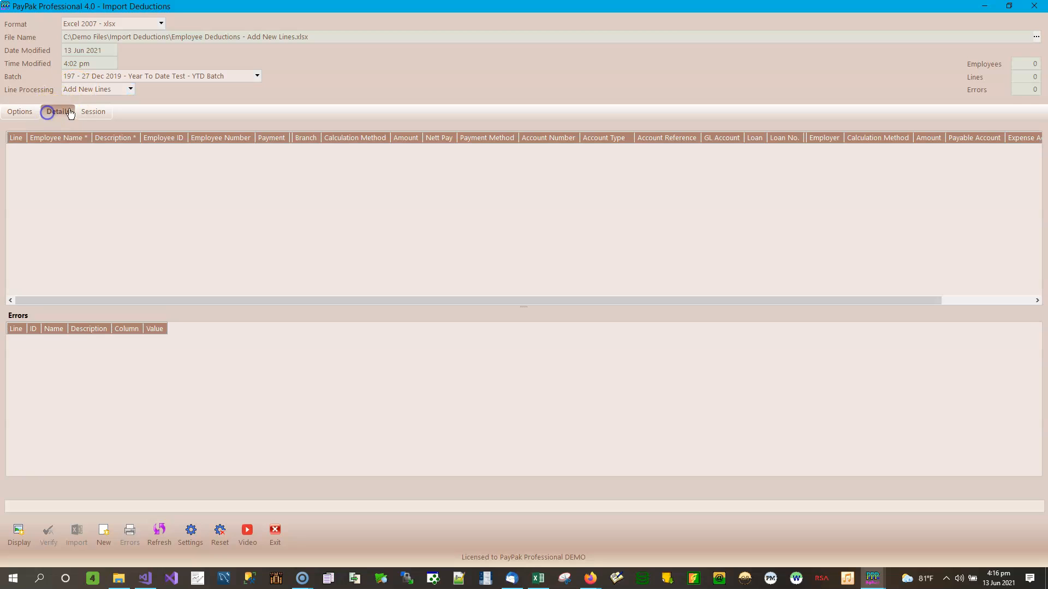
click(27, 113)
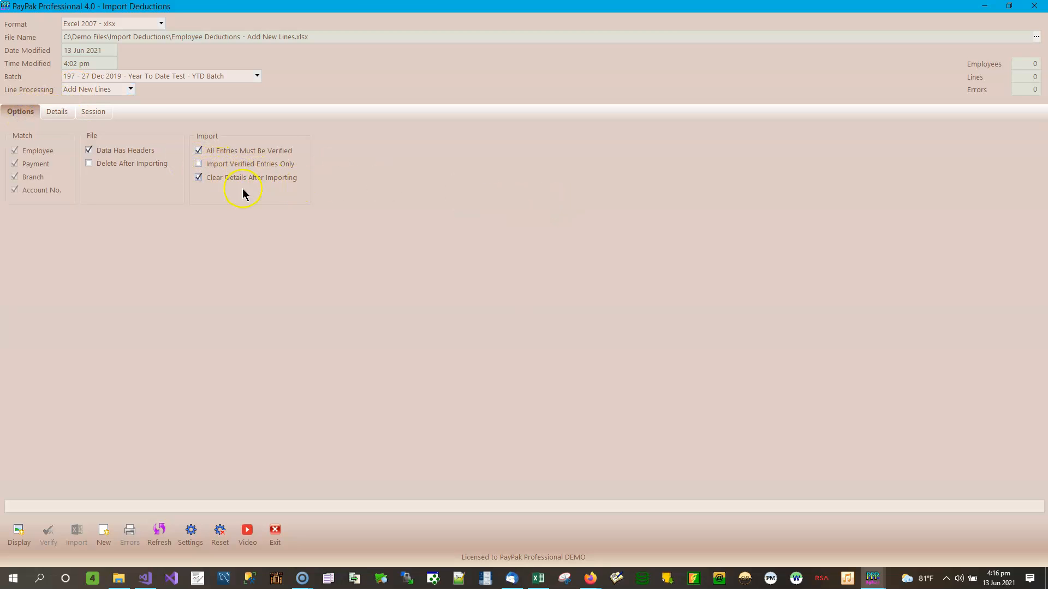
click(58, 113)
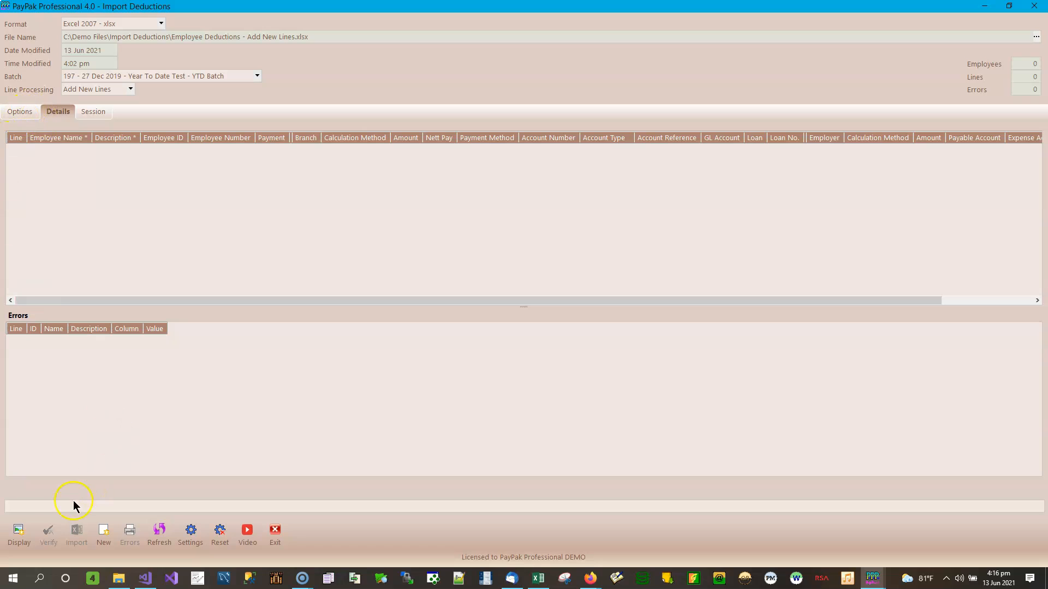
Step: Load the file's 16 deduction lines and dismiss the failed verification showing Account Type errors
click(18, 537)
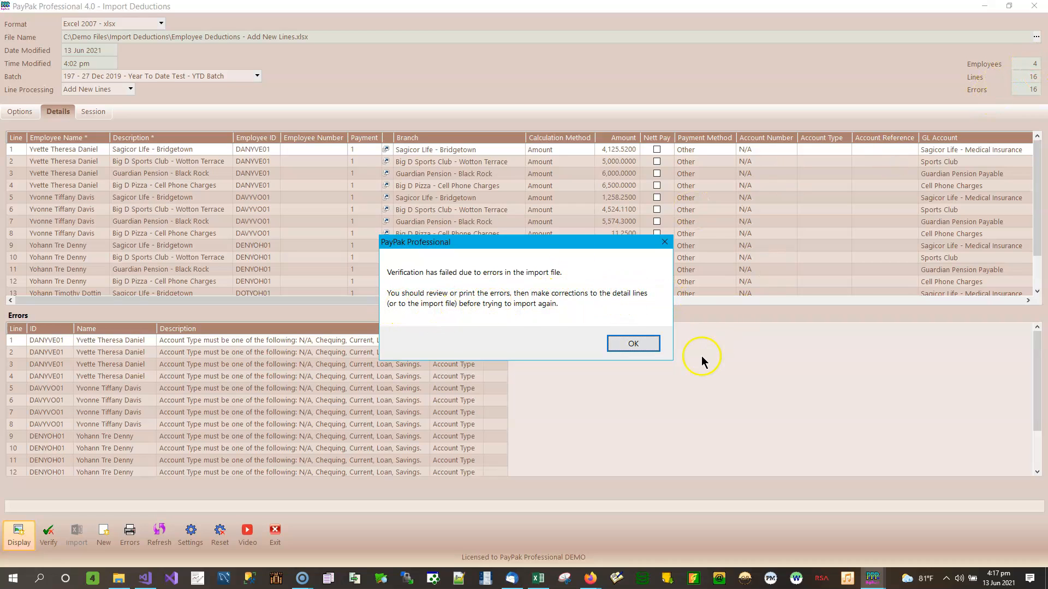
click(645, 348)
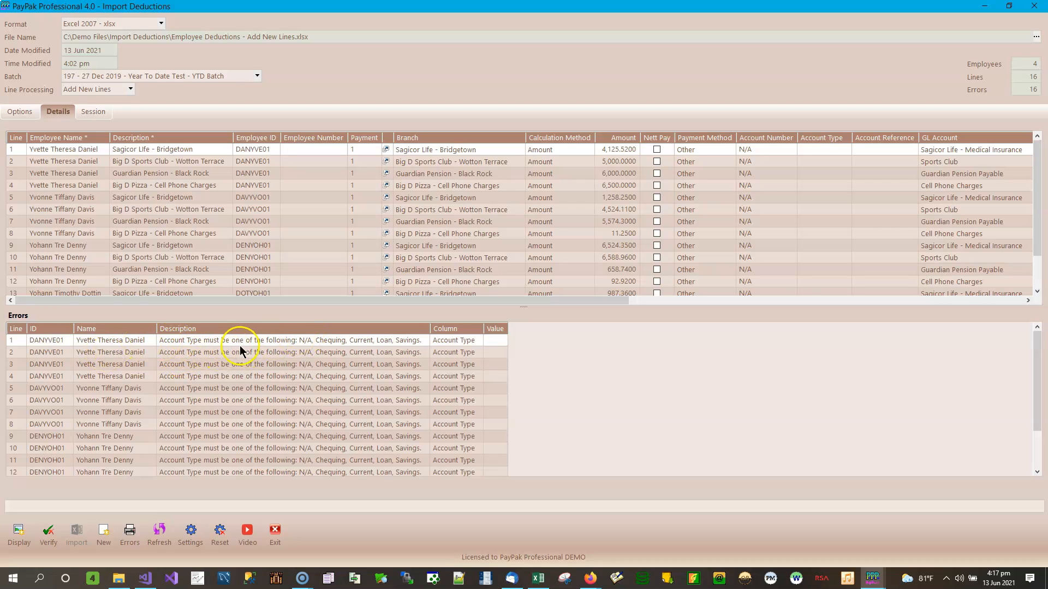
click(128, 540)
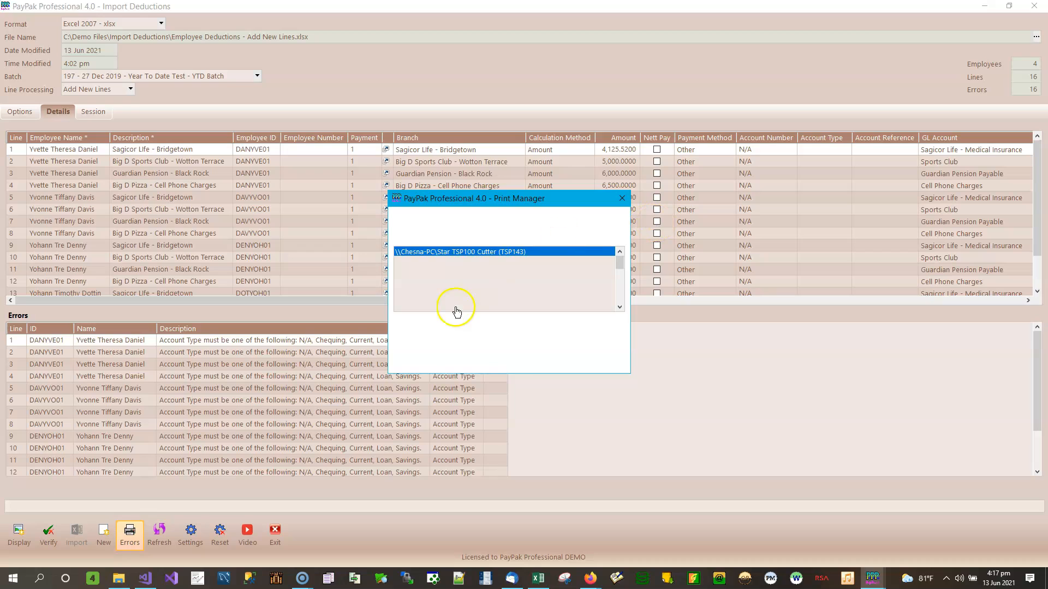
click(431, 337)
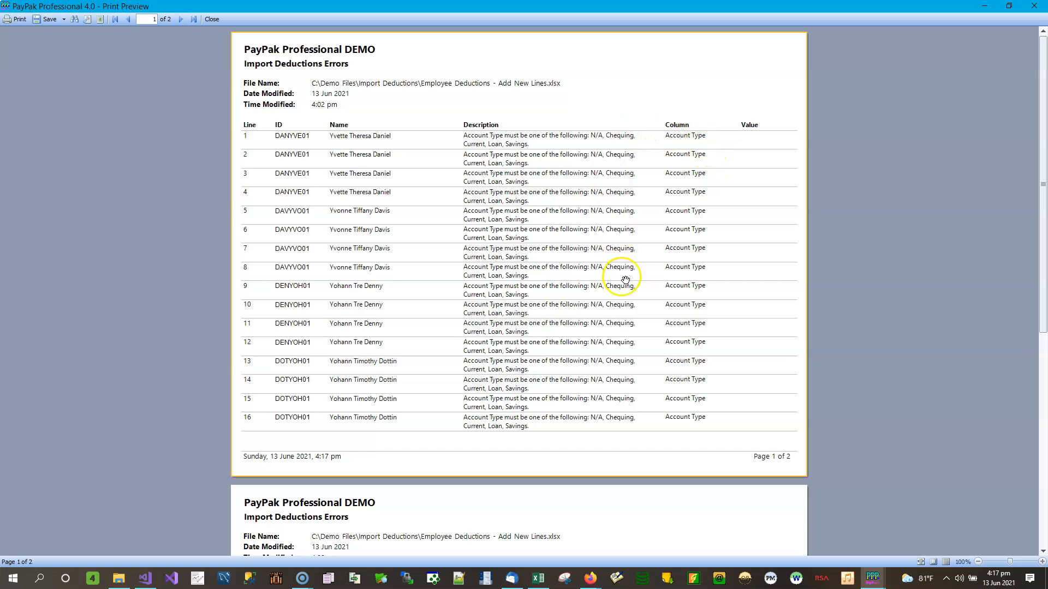
scroll(623, 284, down, 5)
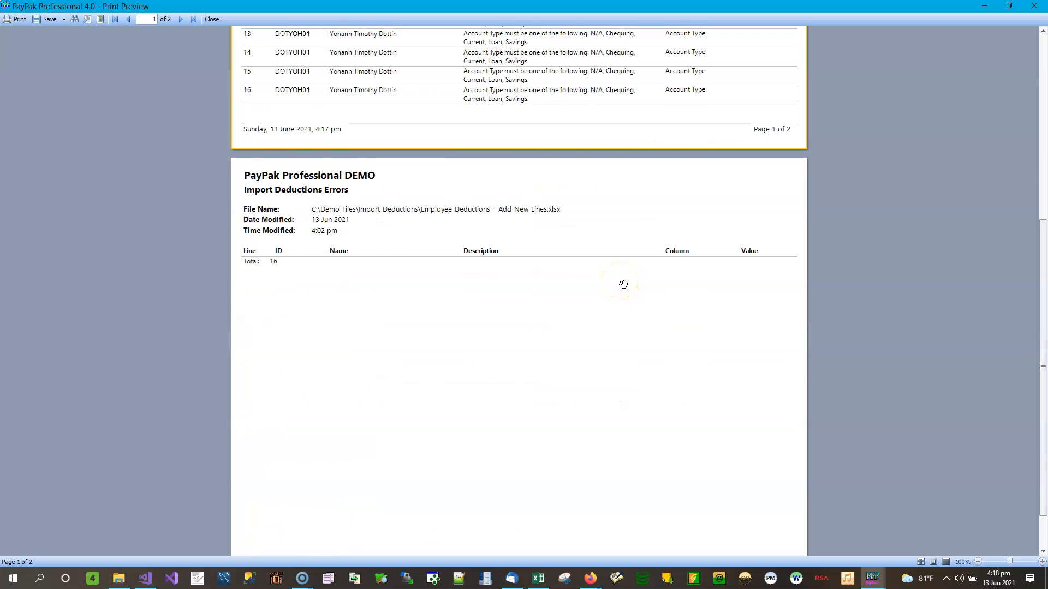
scroll(623, 285, up, 5)
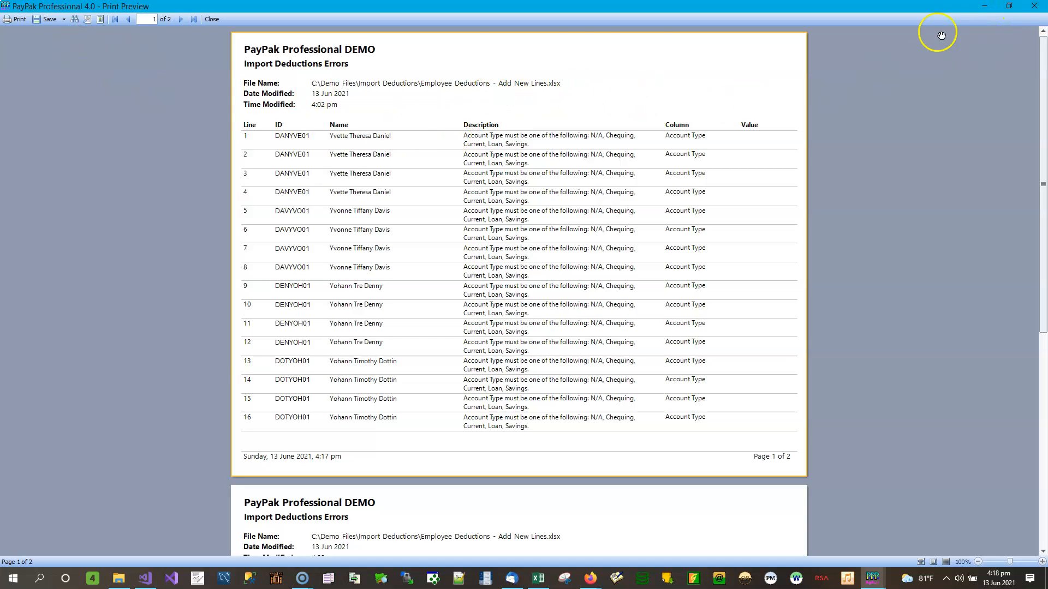
click(1037, 7)
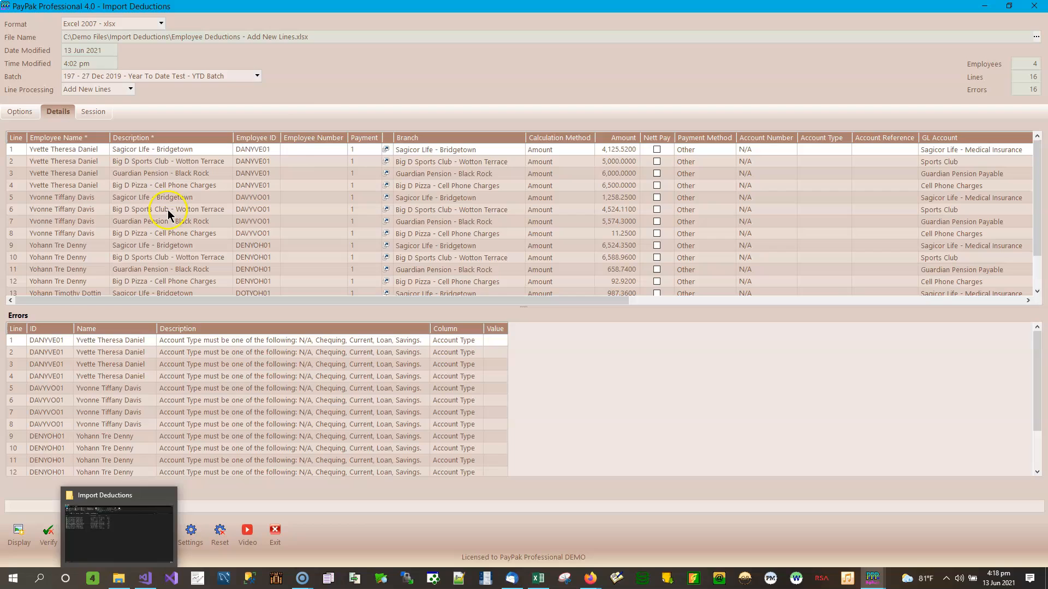
Step: Open Employee Deductions - Add New Lines.xlsx from the Import Deductions folder in LibreOffice Calc
click(120, 579)
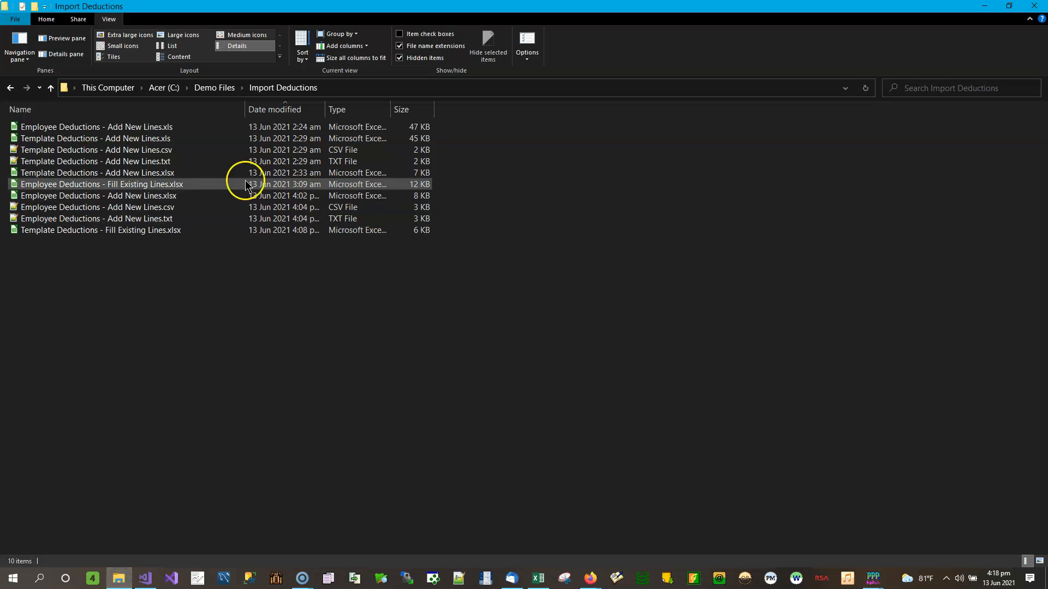
double_click(126, 198)
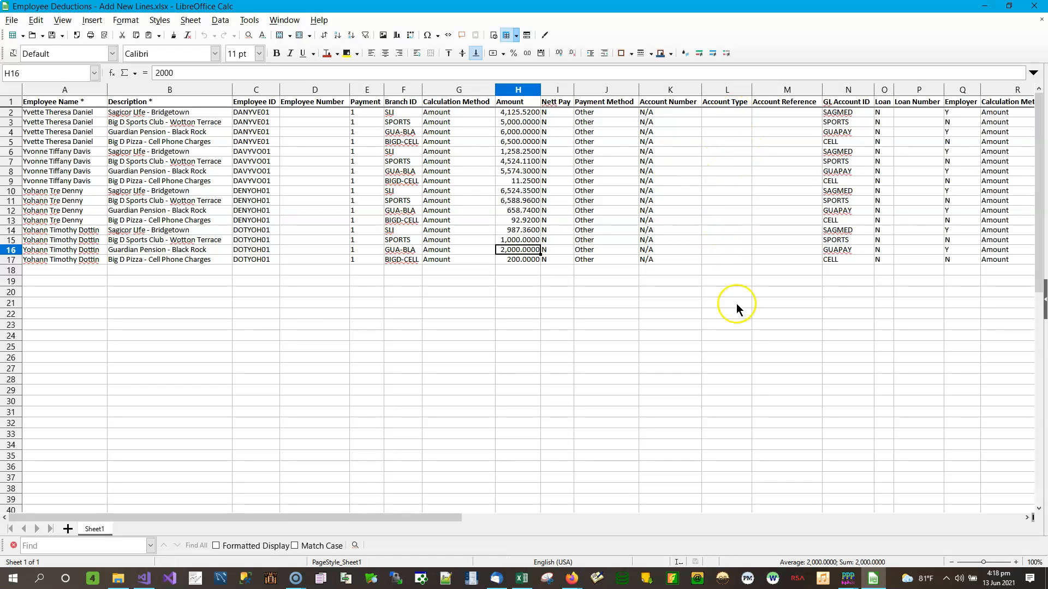
Step: Copy the N/A values from K2:K17 into the Account Type column starting at L2
drag(663, 113, 662, 262)
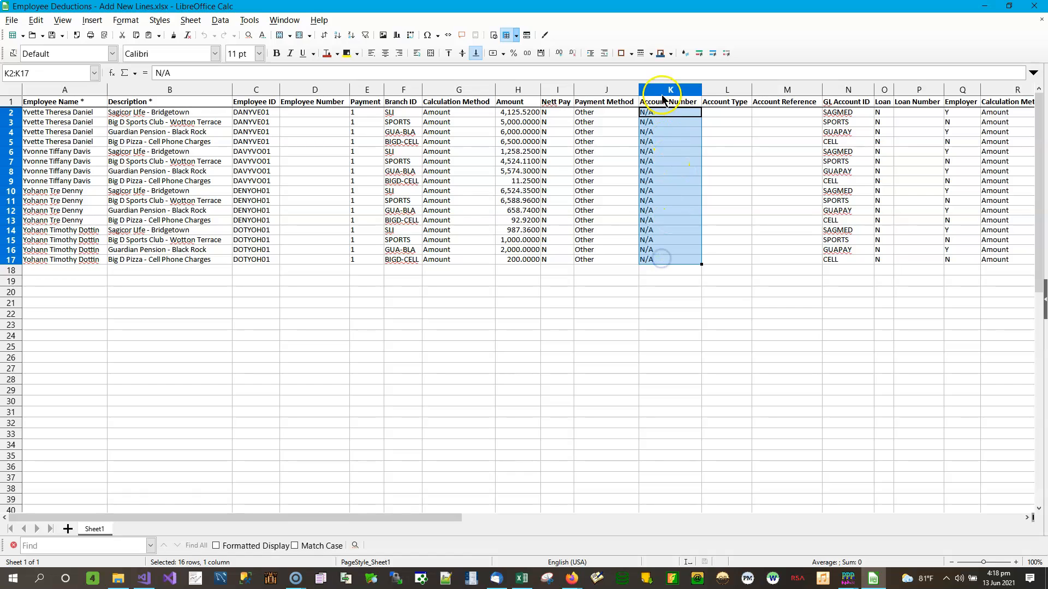
right_click(670, 110)
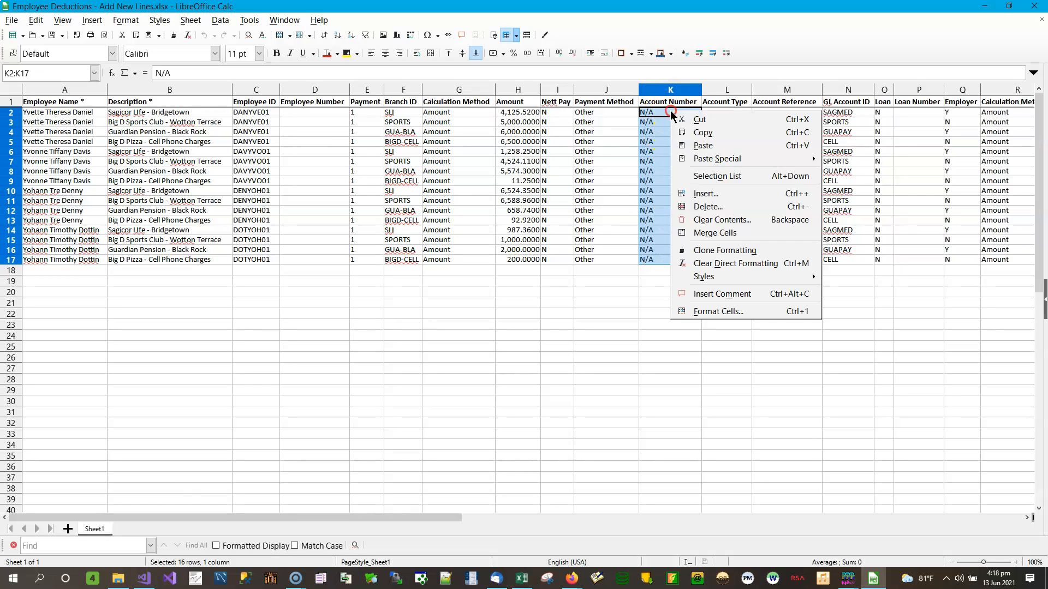
click(699, 121)
click(727, 113)
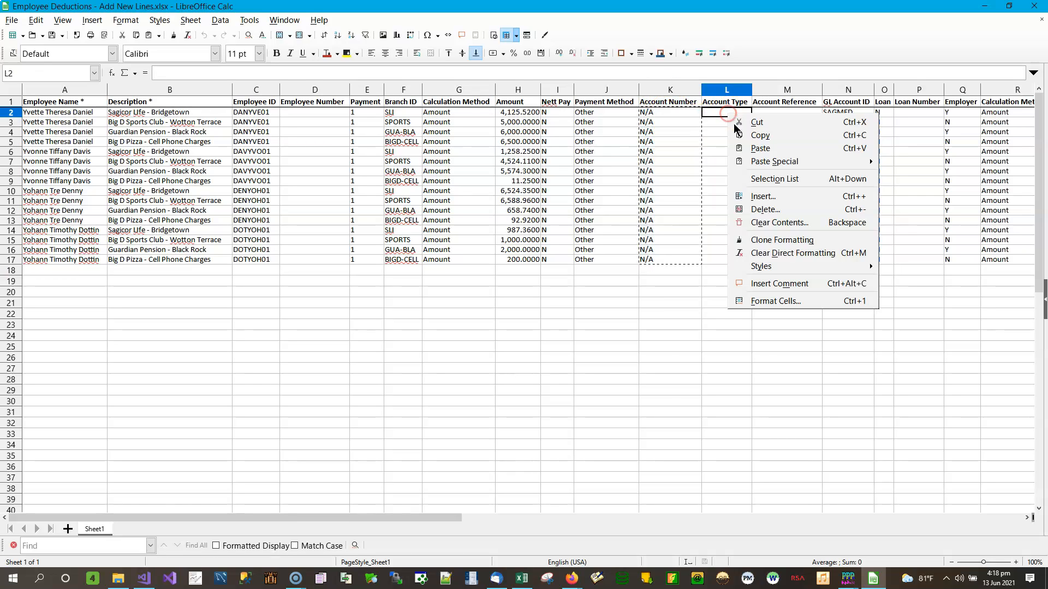
click(760, 147)
click(678, 113)
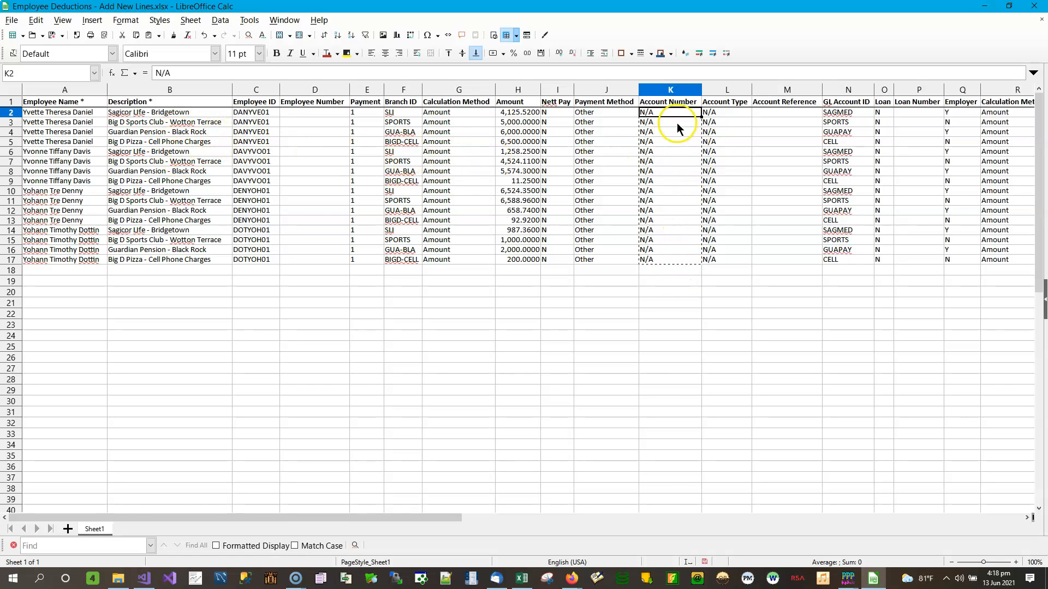
click(659, 122)
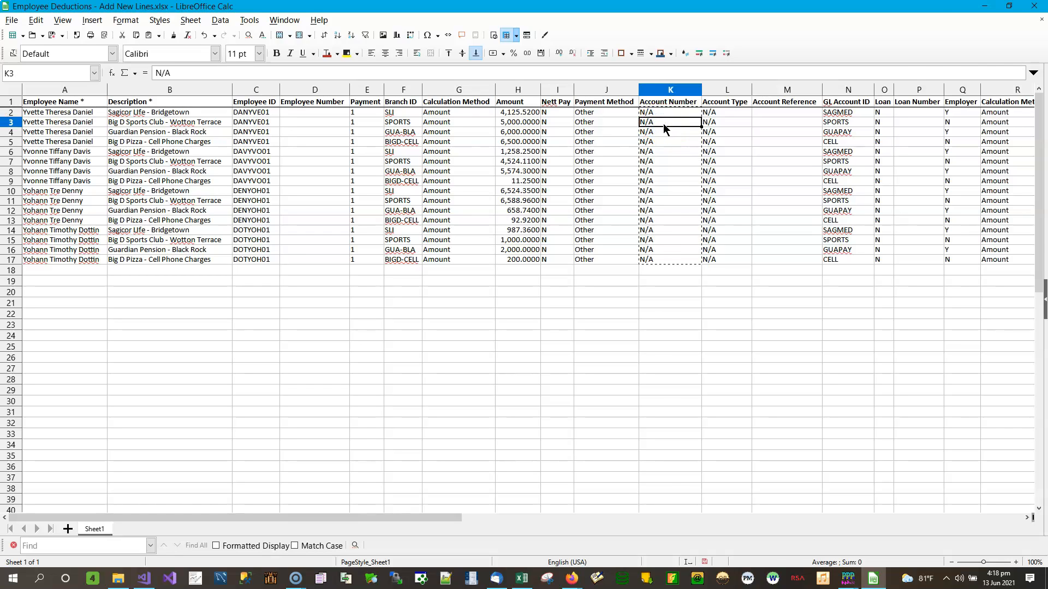
click(667, 113)
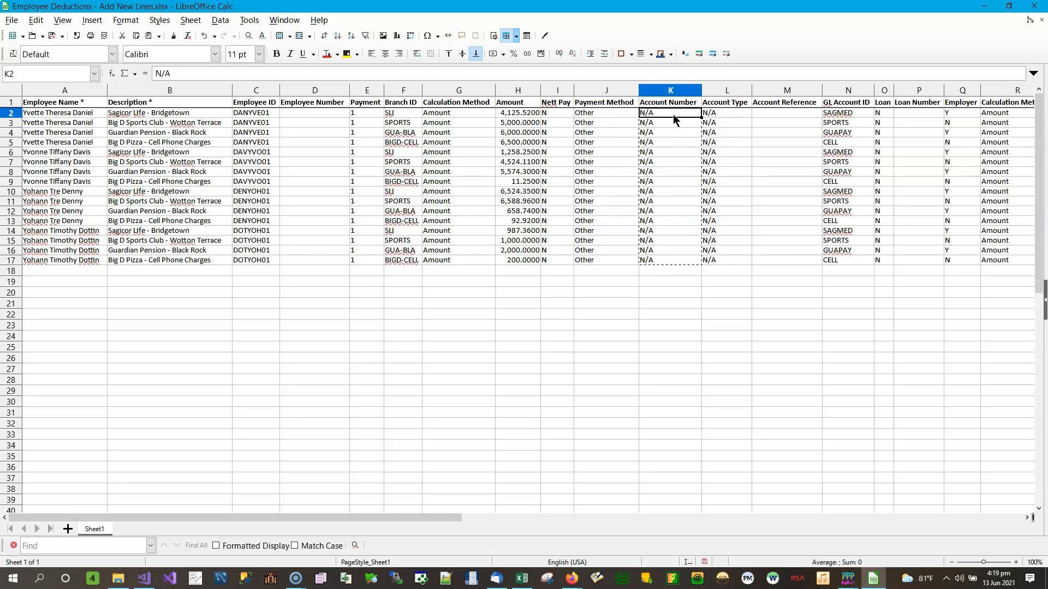
Step: Enter YTD1000 in K2 and Sports Club in K3, fixing typos along the way
text(YTS)
key(BackSpace)
text(T)
key(BackSpace)
text(D1000)
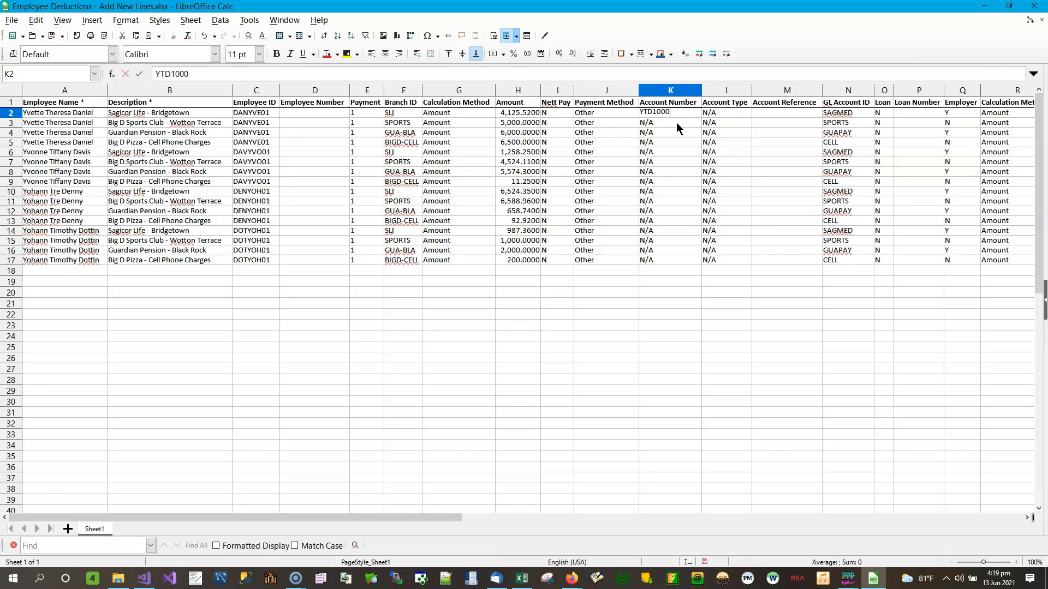
click(676, 123)
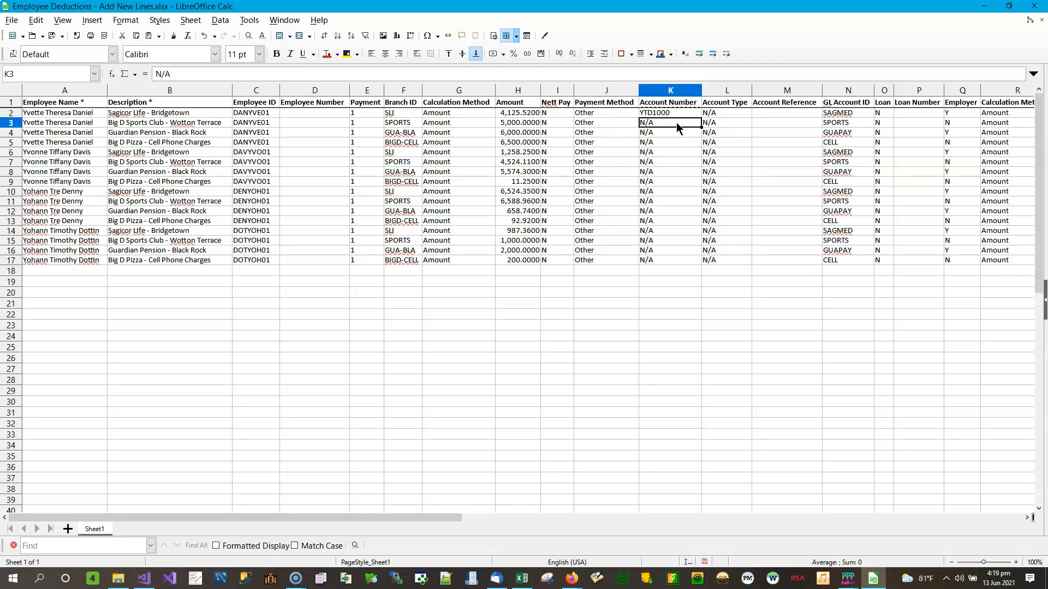
text(St)
text(orts)
text( Cub)
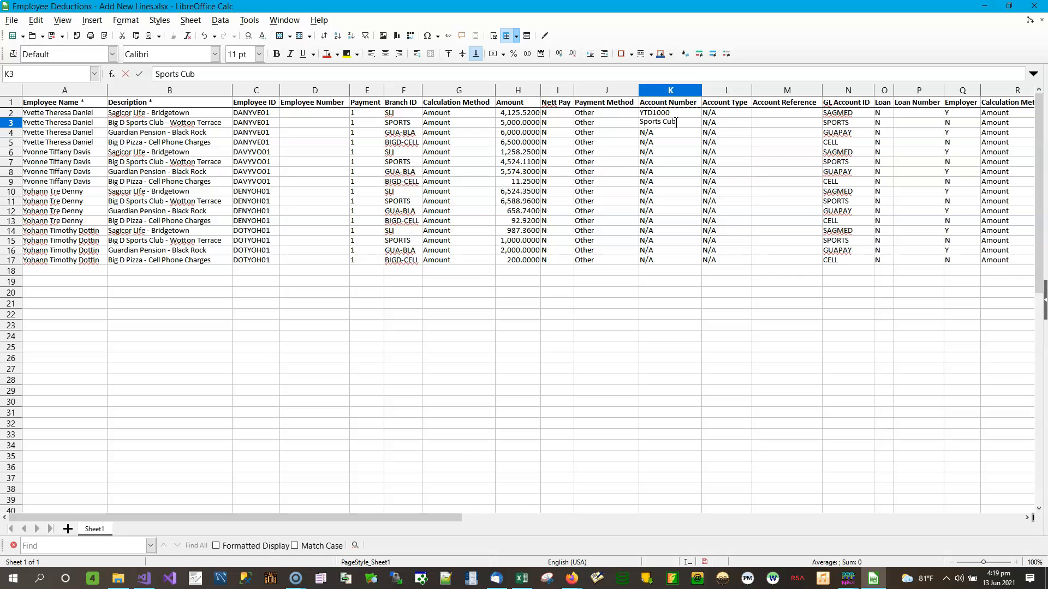
key(BackSpace)
key(BackSpace)
text(lub)
key(Return)
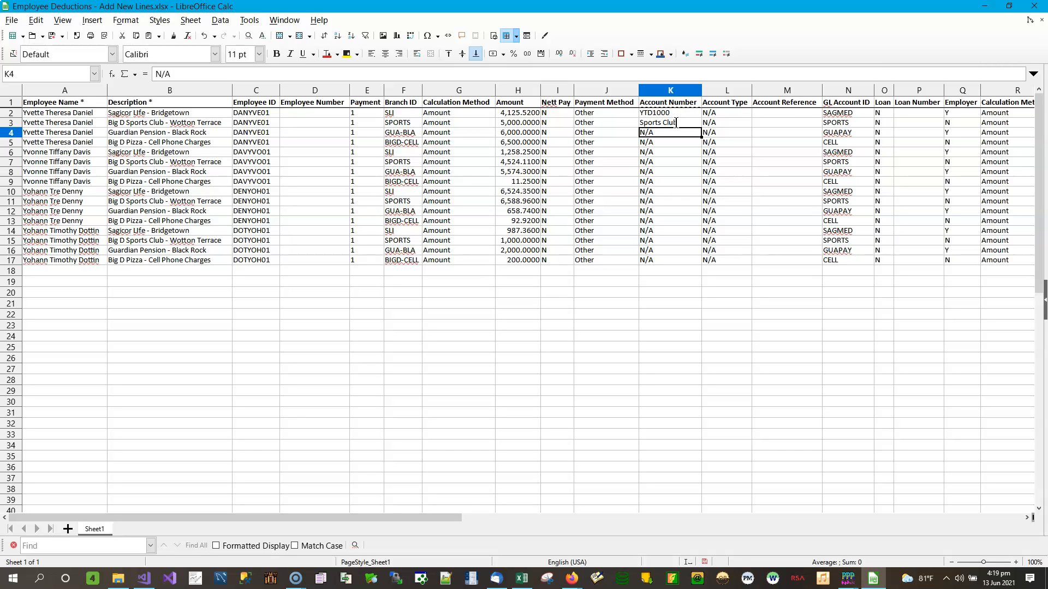
Step: Enter PEN101 in K4 and Cell Phone Charges in K5
text(PEN101)
key(Return)
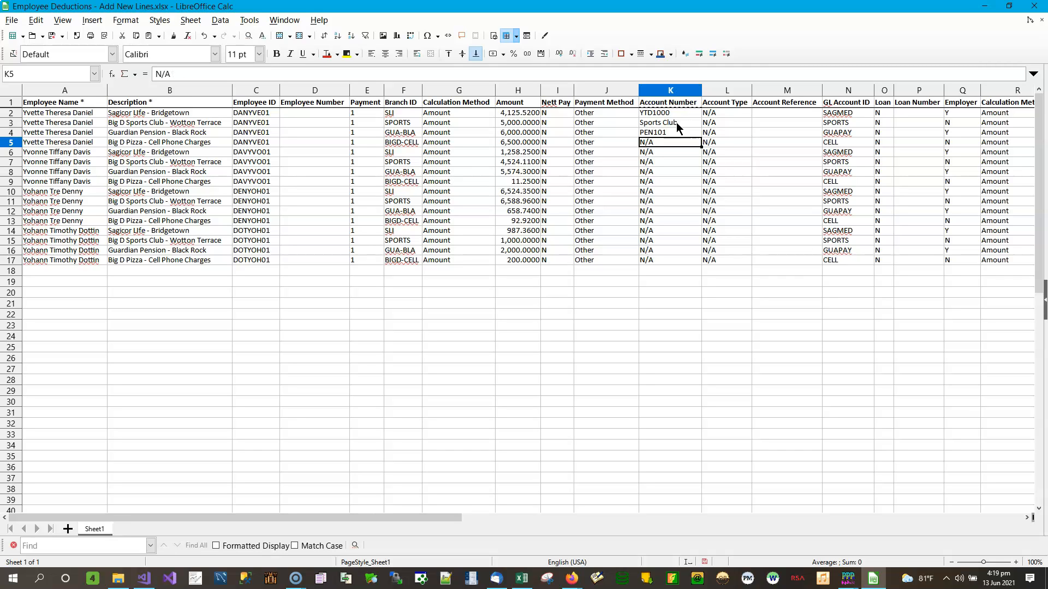
text(Cell Phone Charges)
key(Return)
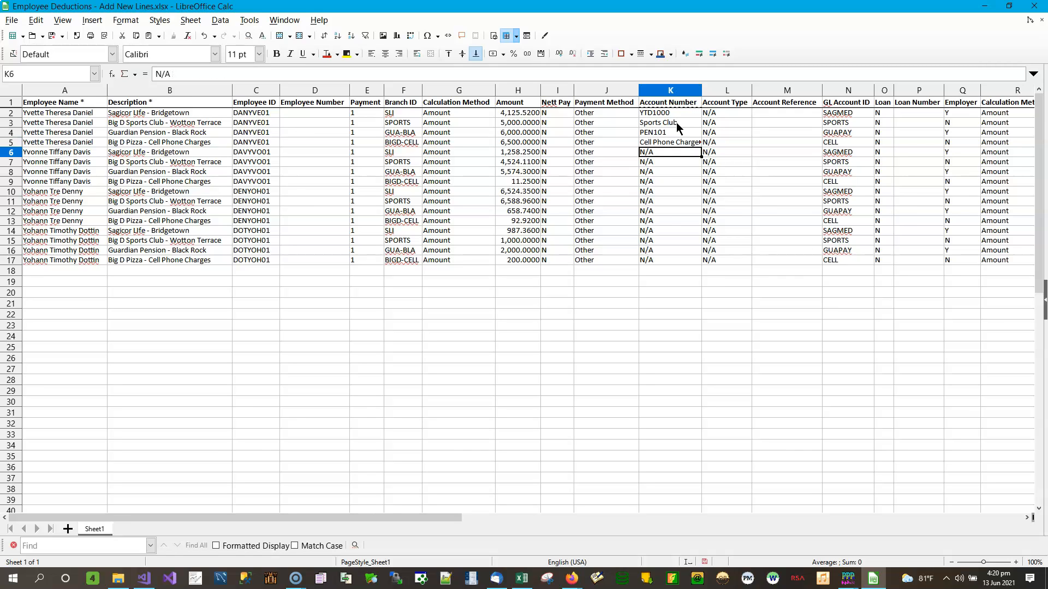
Step: Widen column K and copy Cell Phone Charges from K5 into K9, K13 and K17
drag(701, 90, 728, 90)
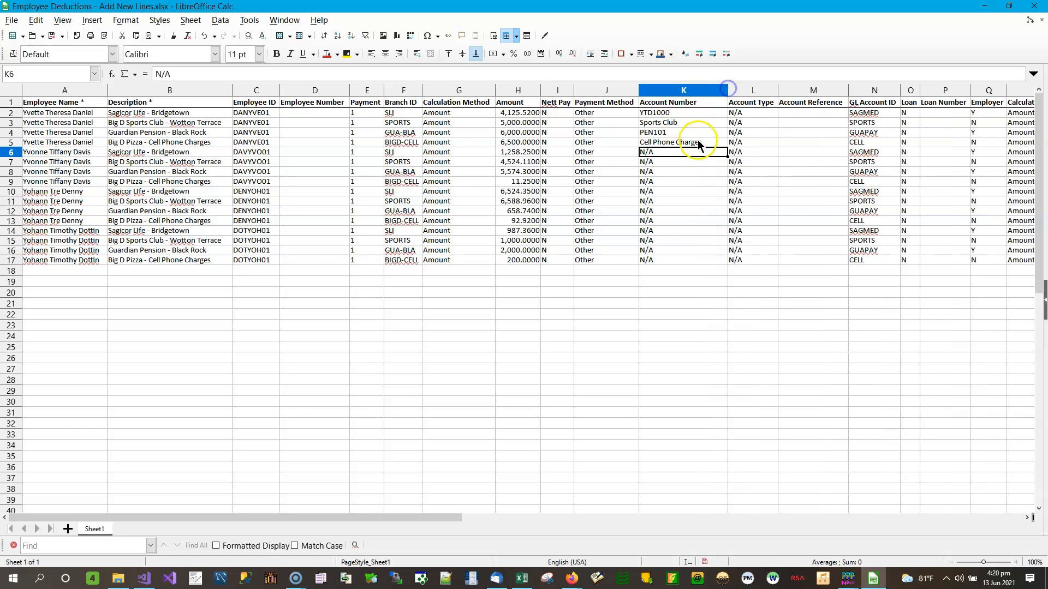
click(698, 143)
right_click(699, 143)
click(734, 156)
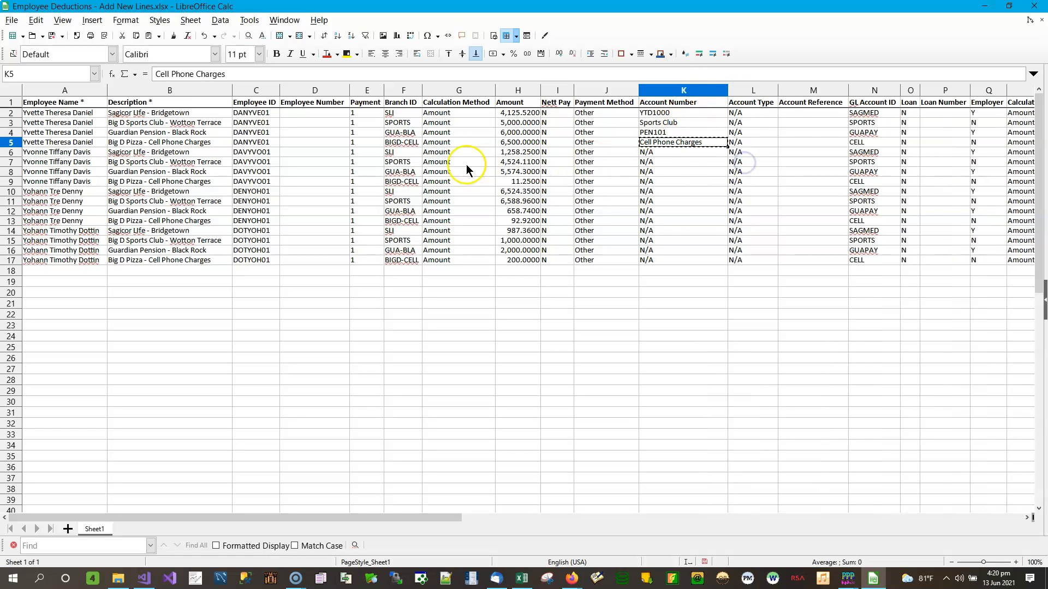
right_click(694, 181)
click(727, 216)
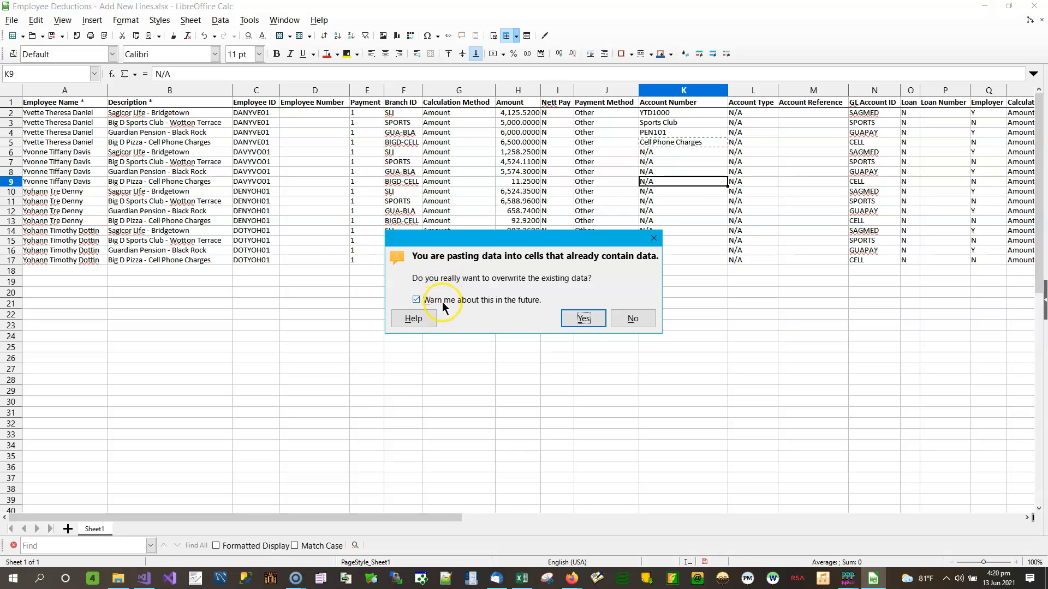
click(483, 301)
click(581, 318)
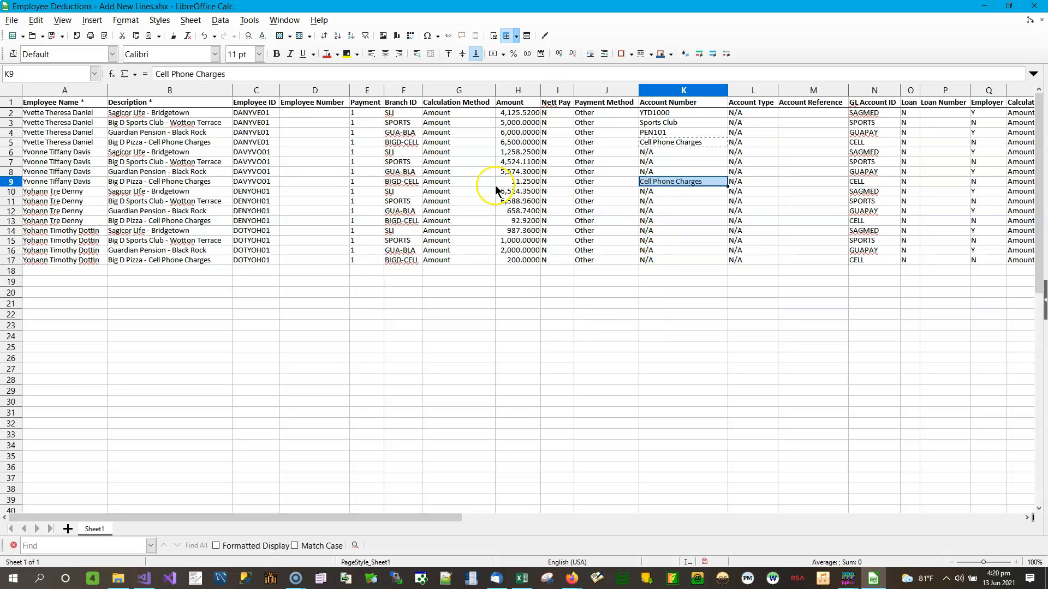
click(667, 224)
right_click(669, 224)
click(671, 257)
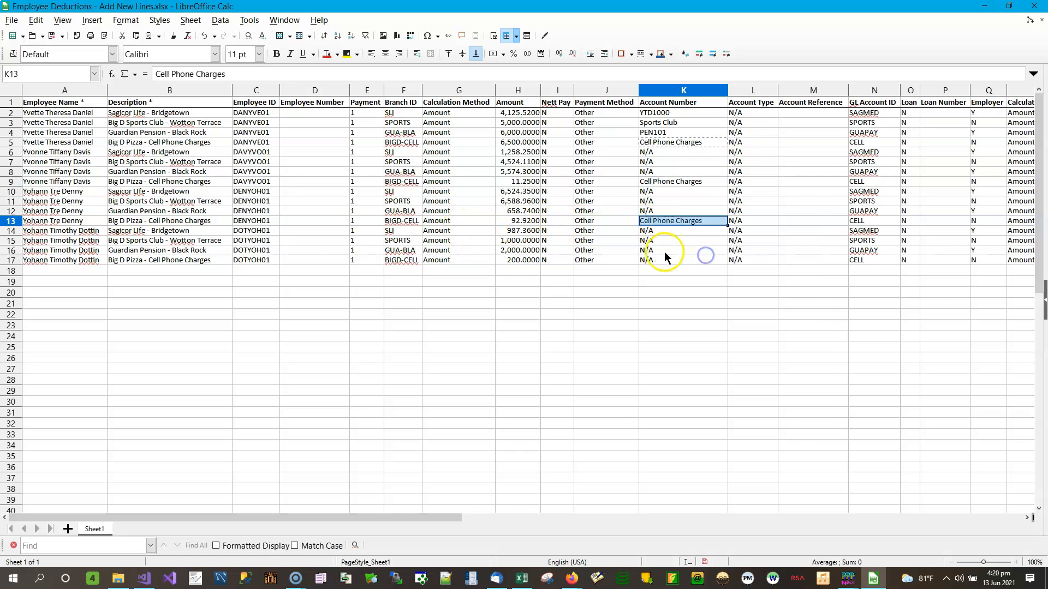
right_click(654, 260)
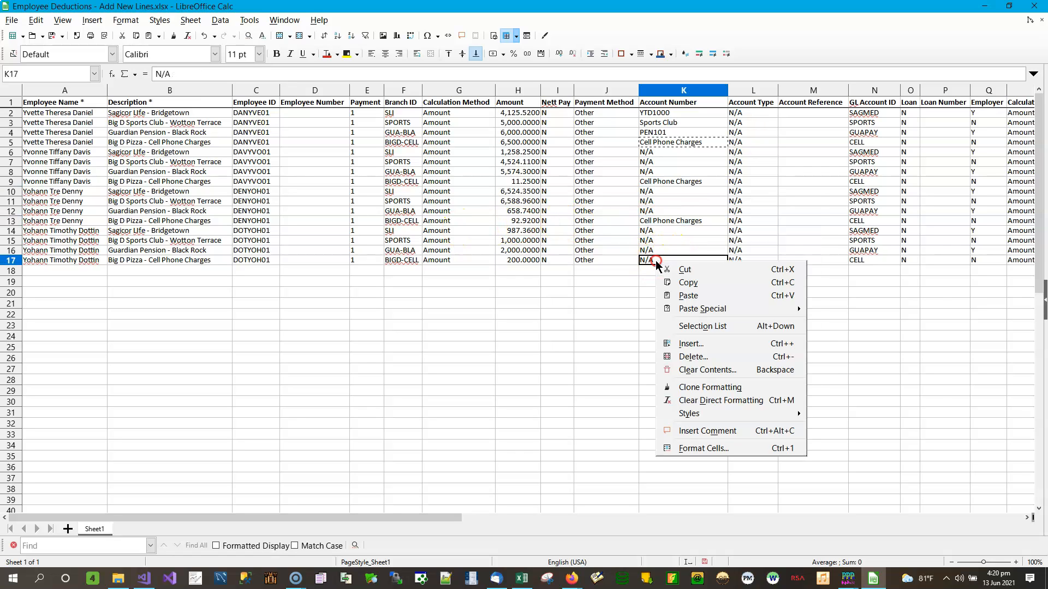
click(693, 296)
Step: Enter YTD account numbers in K6, K10 and K14, ending with YTD1002 and YTD1003
click(659, 152)
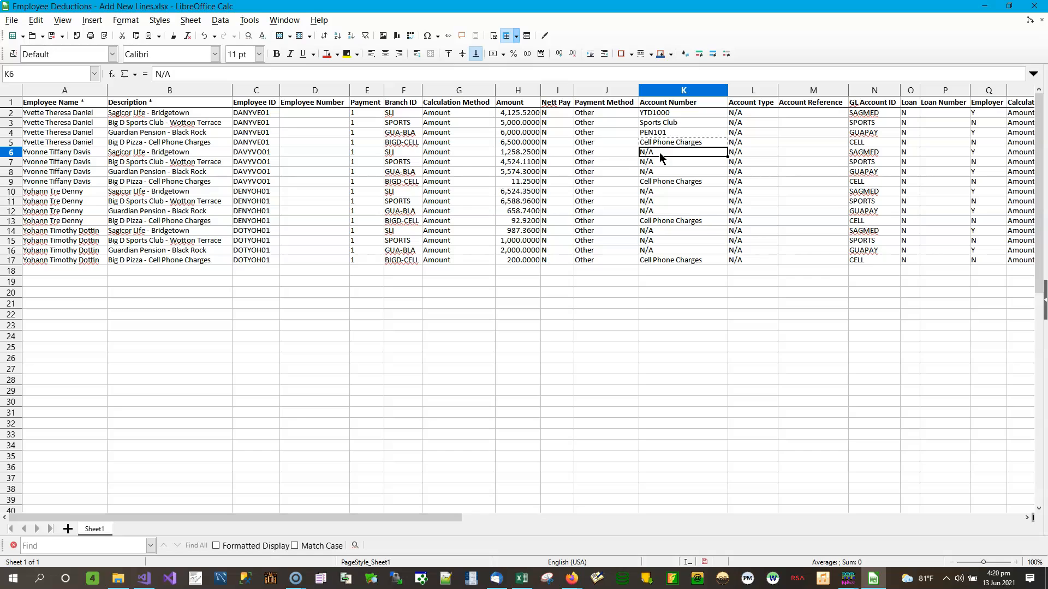
text(YTD)
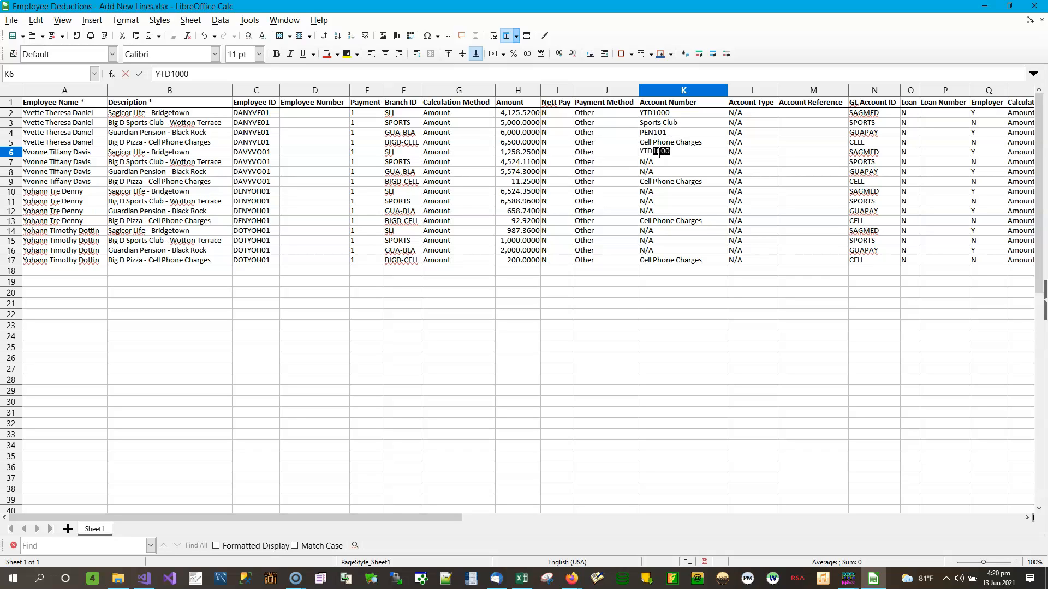
text(1000)
key(Return)
key(Return)
key(Return)
key(Return)
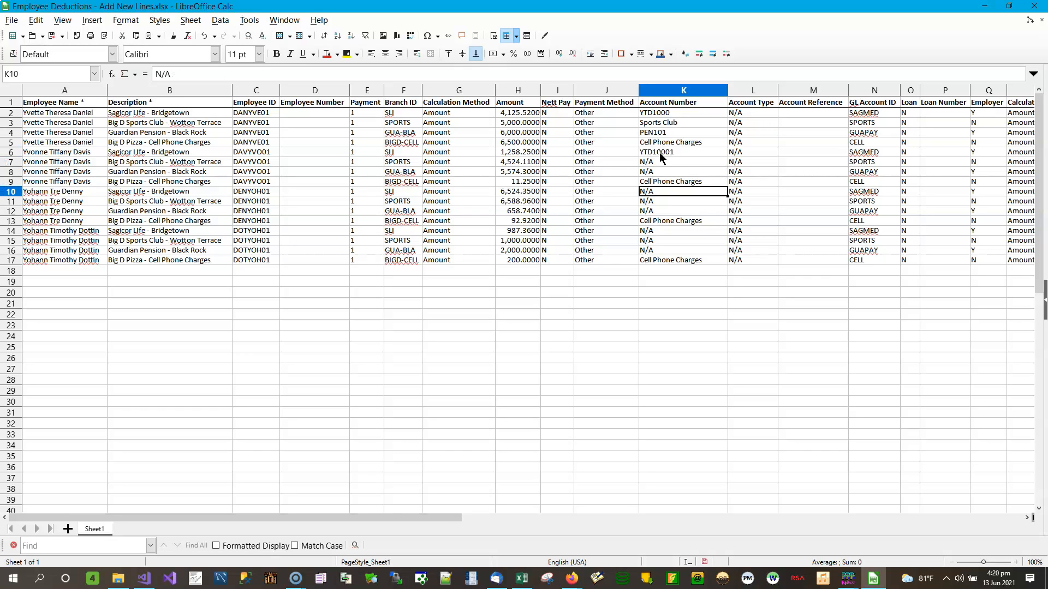
text(YTD1002)
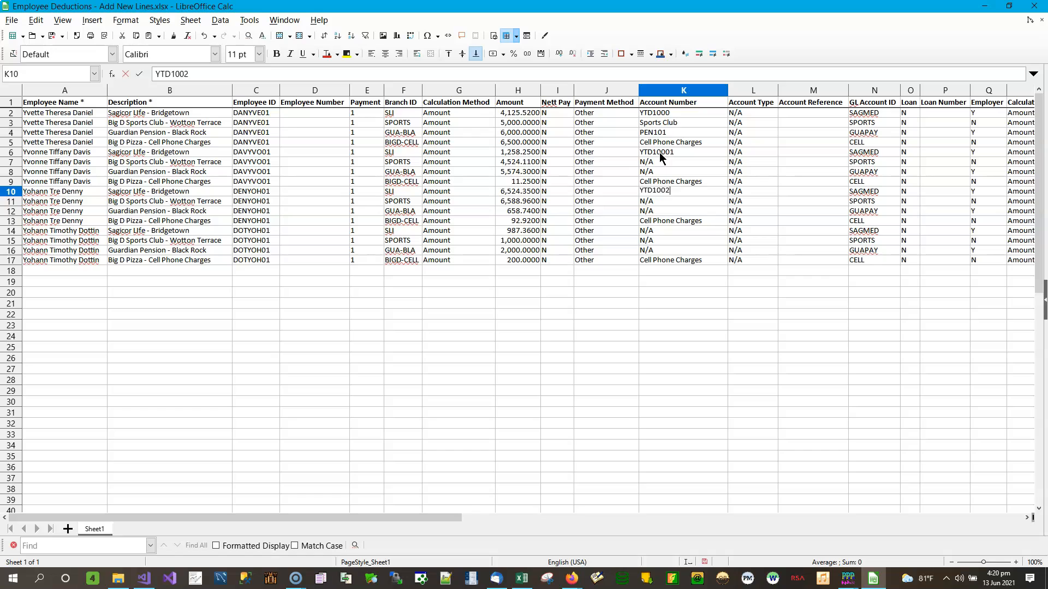
key(Return)
key(Return)
key(Return)
key(Return)
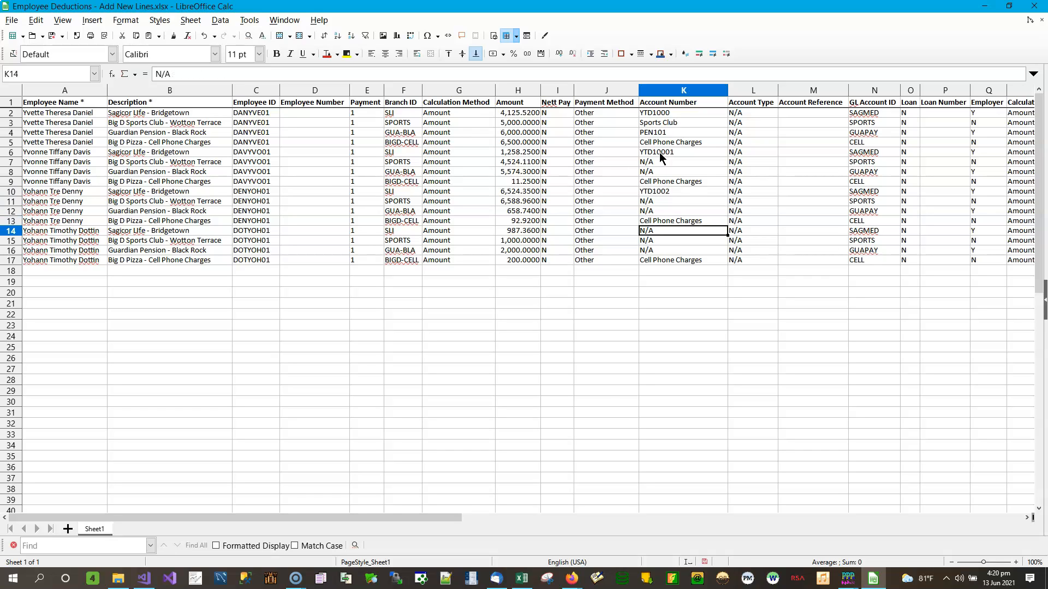
text(YTD1003)
key(Return)
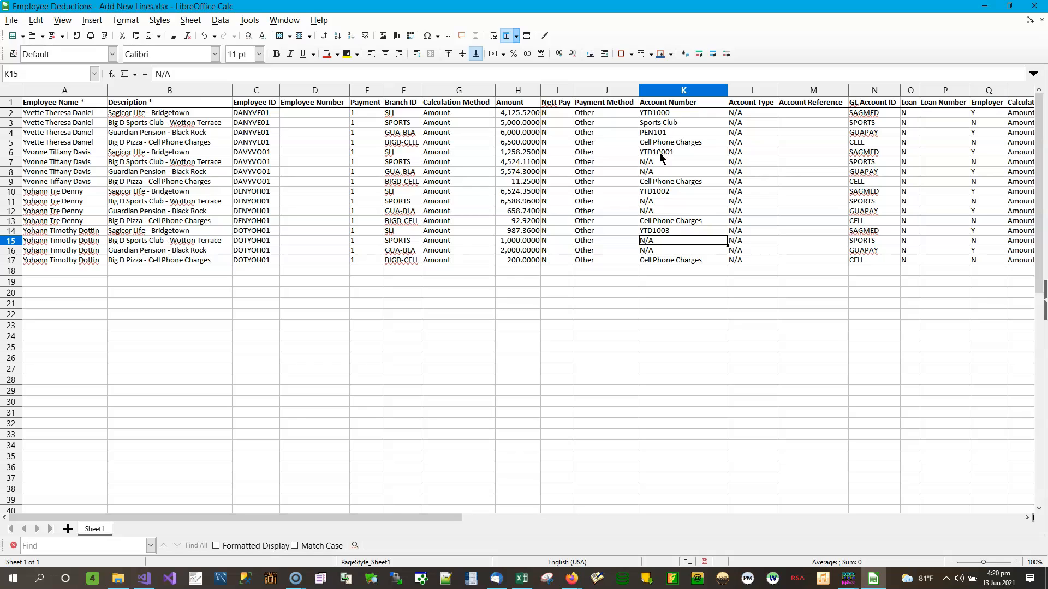
Step: Copy Sports Club from K3 into K7, K11 and K15
click(669, 123)
right_click(675, 121)
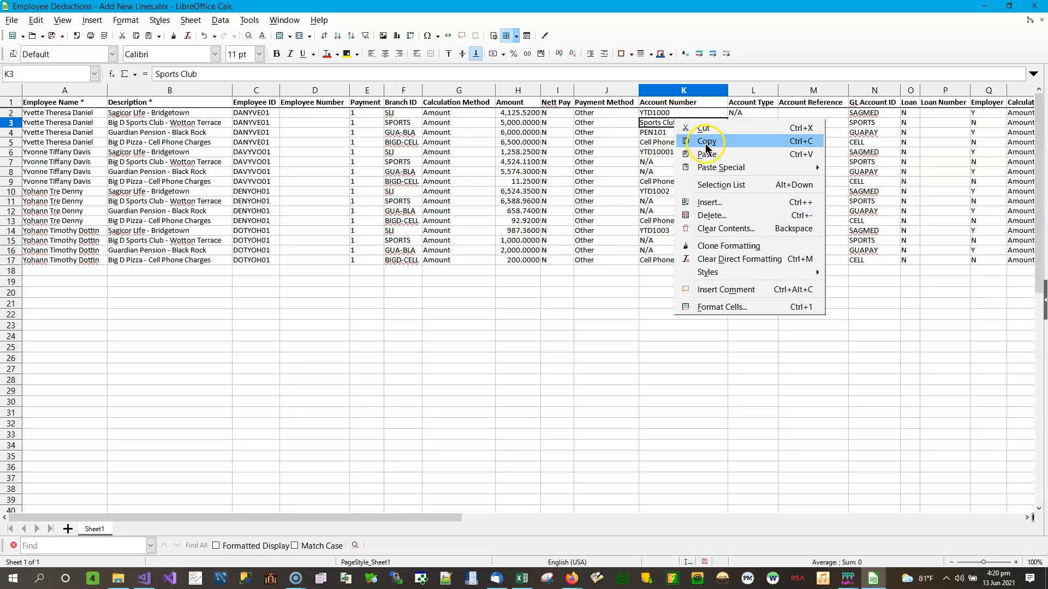
click(706, 141)
click(677, 162)
right_click(677, 162)
click(693, 197)
click(663, 201)
right_click(663, 201)
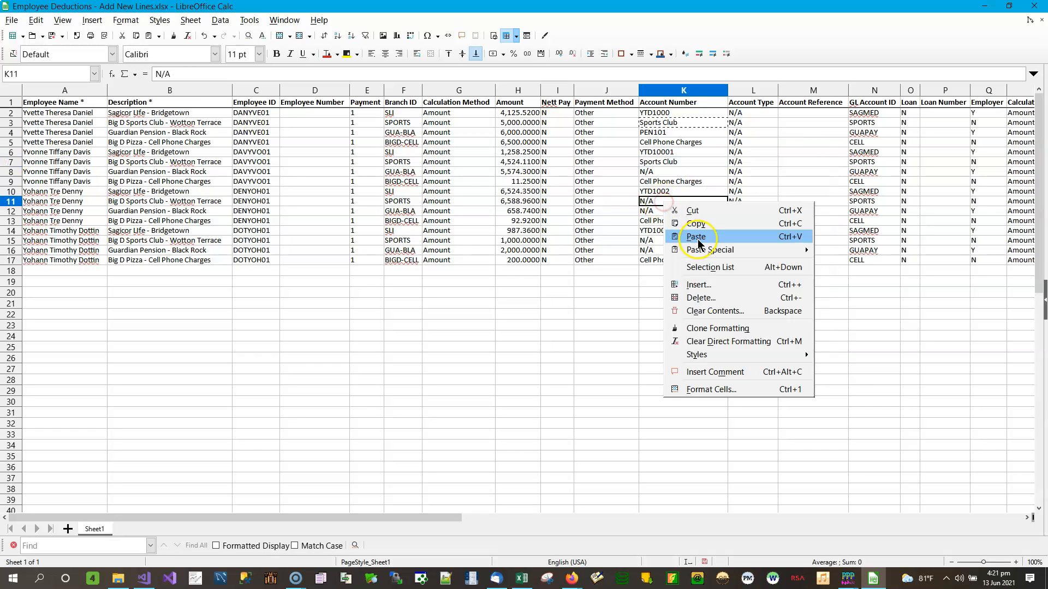
click(697, 238)
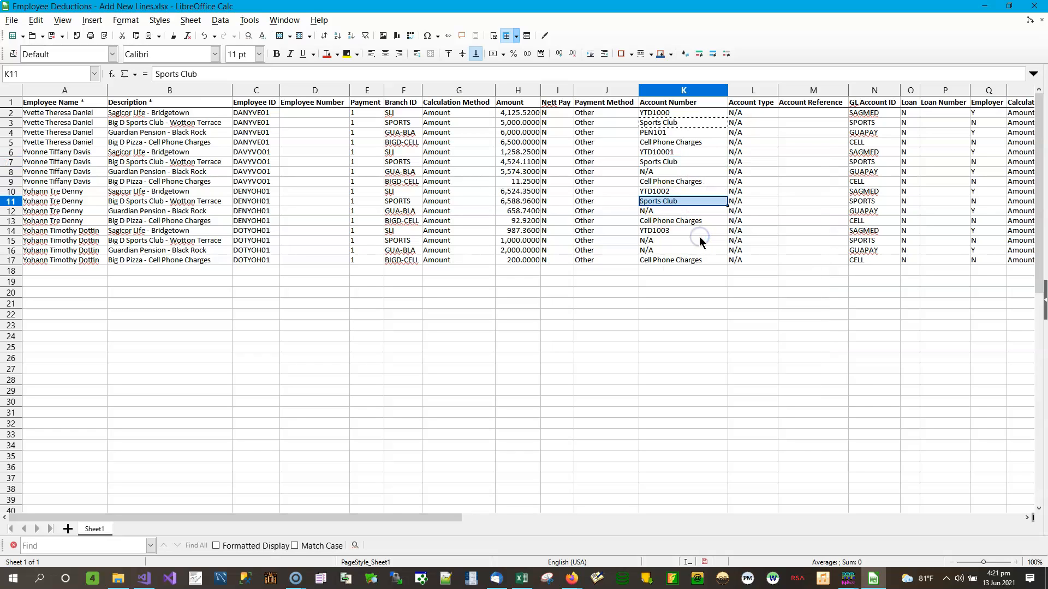
click(668, 240)
right_click(667, 241)
click(709, 276)
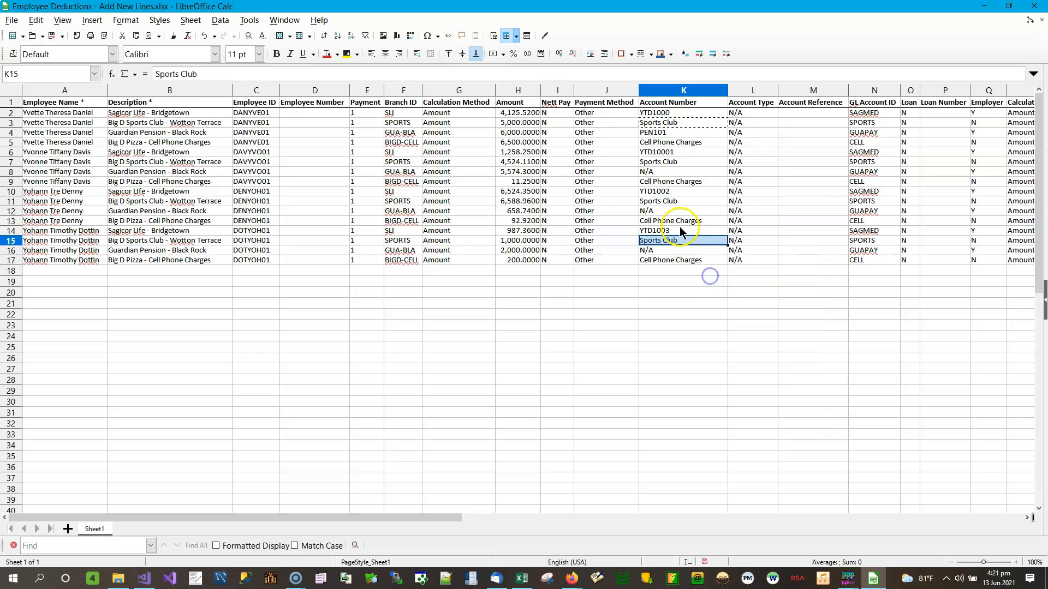
click(667, 251)
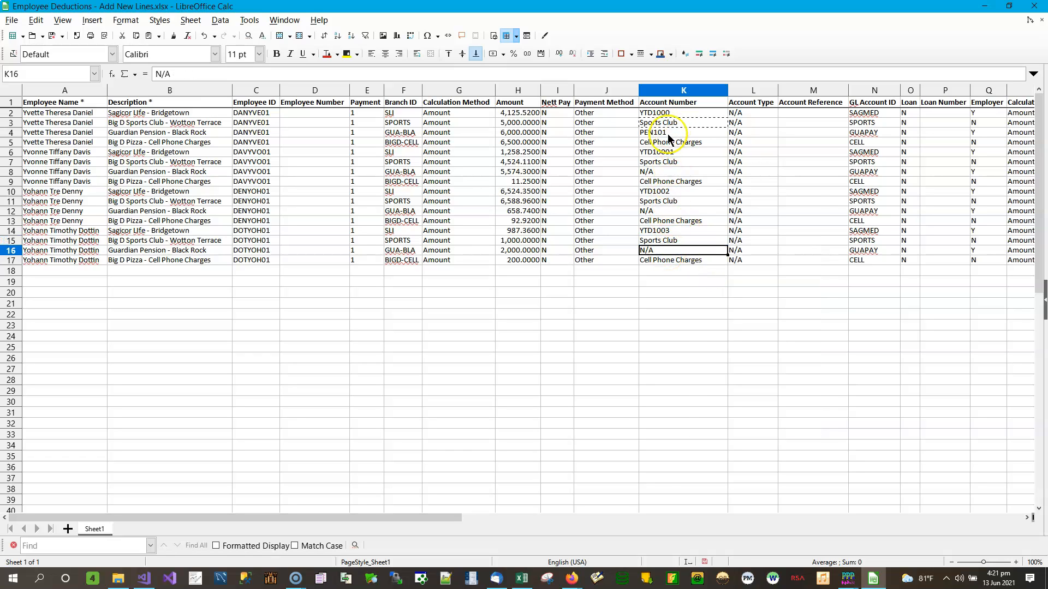
Step: Enter pension account numbers PEN102 in K8, K12 and PEN104 in K16
click(663, 172)
text(PEN102)
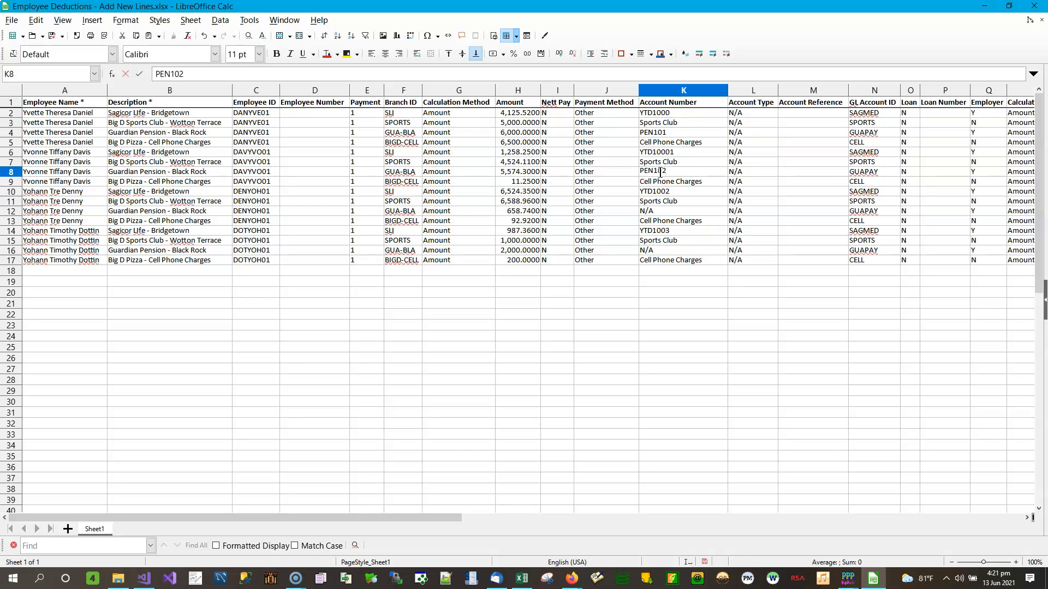
key(Return)
key(Return)
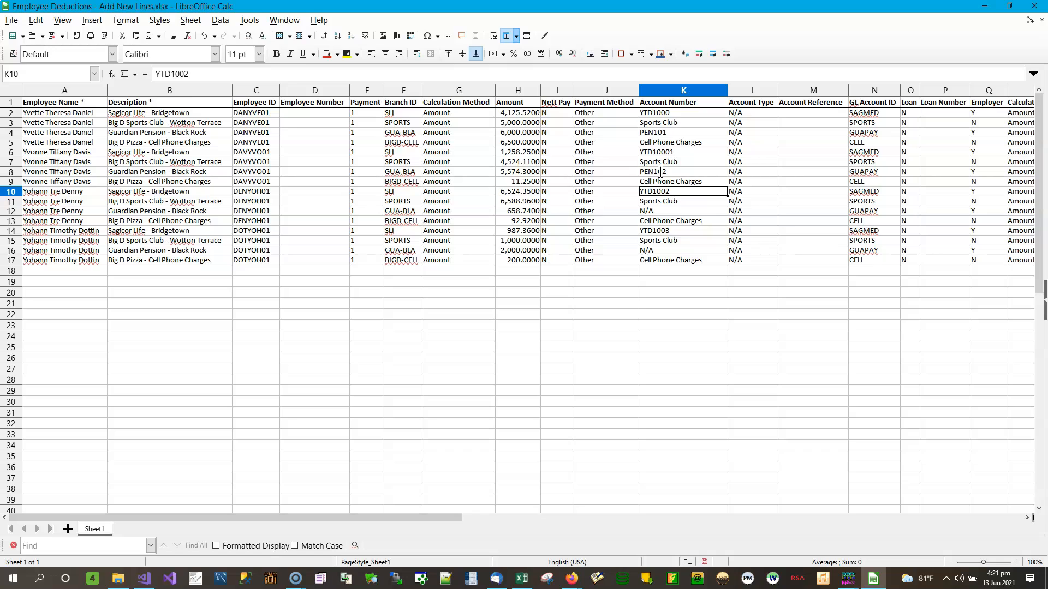
key(Down)
key(Down)
text(PEN)
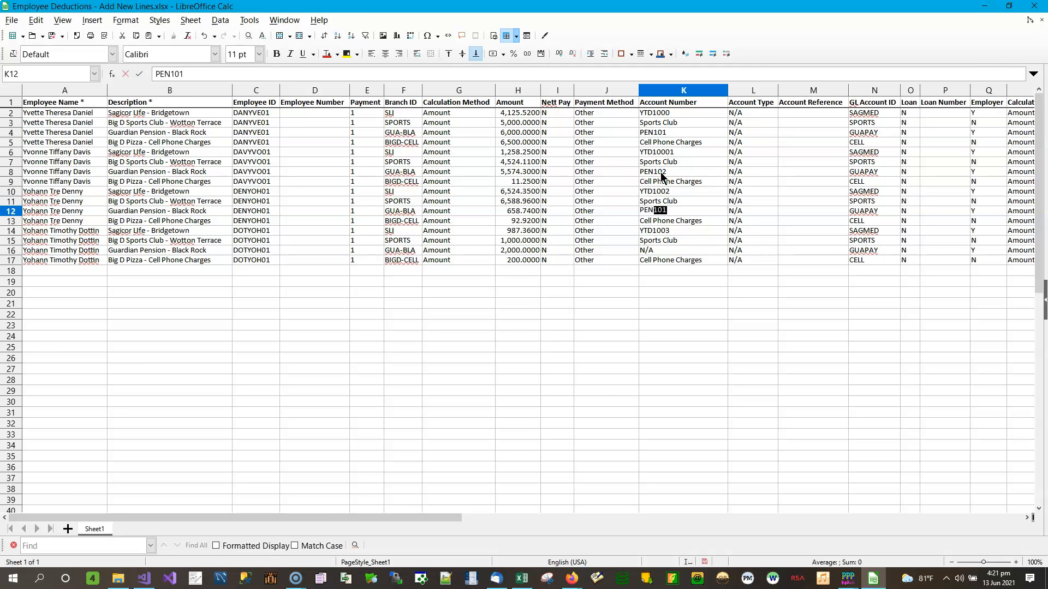
text(102)
key(Return)
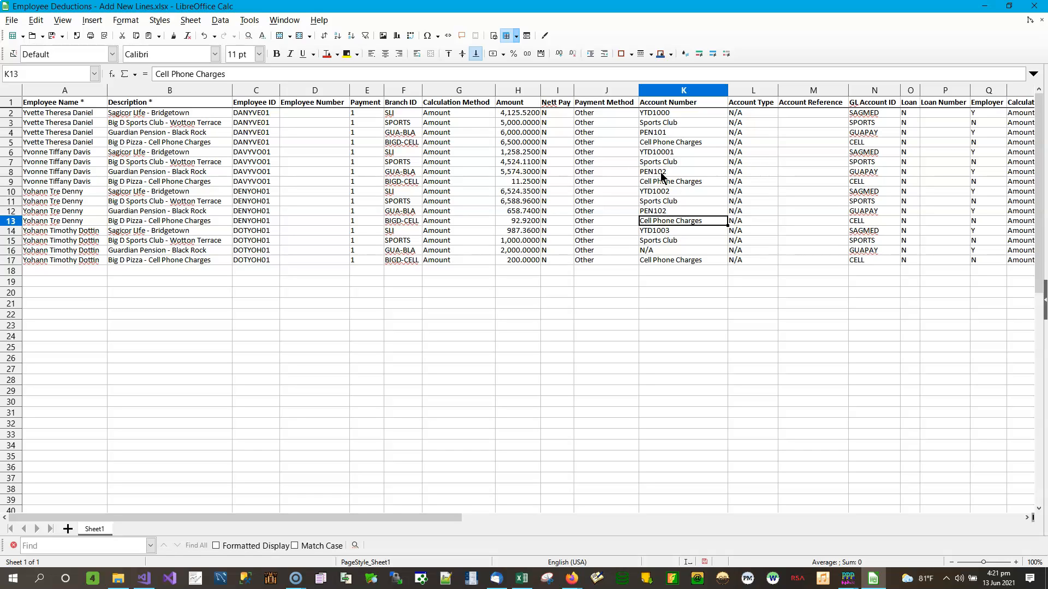
key(Down)
key(Down)
key(Down)
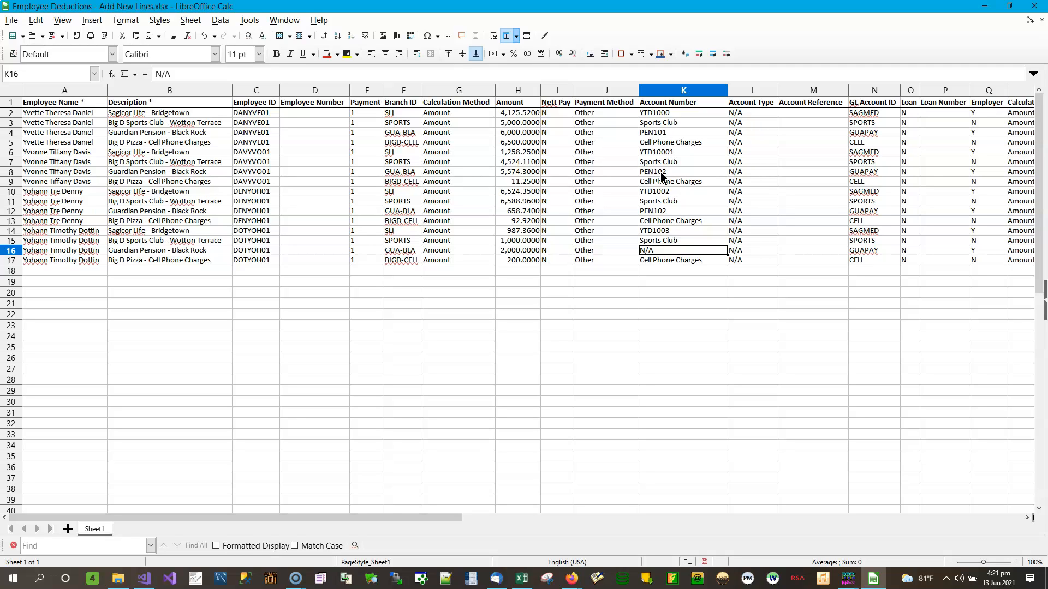
text(B)
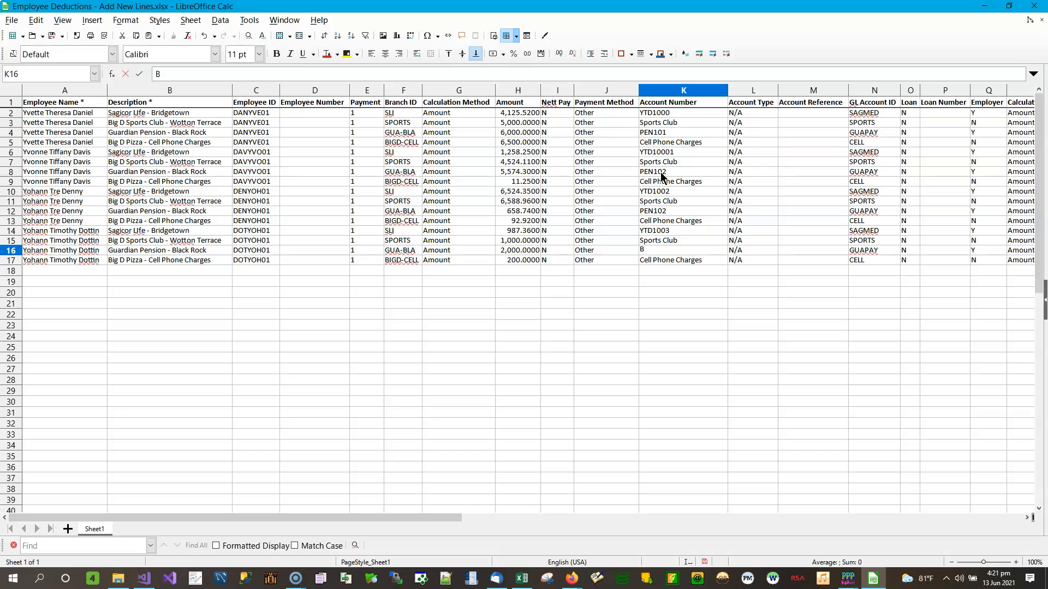
text(al B/FWD)
key(Return)
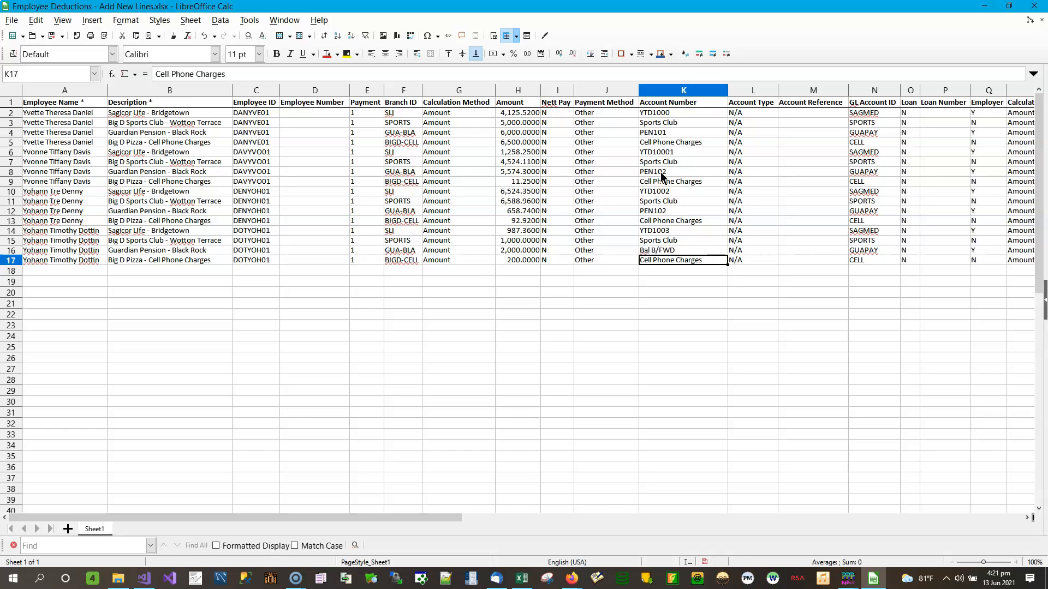
key(Up)
text(PEN)
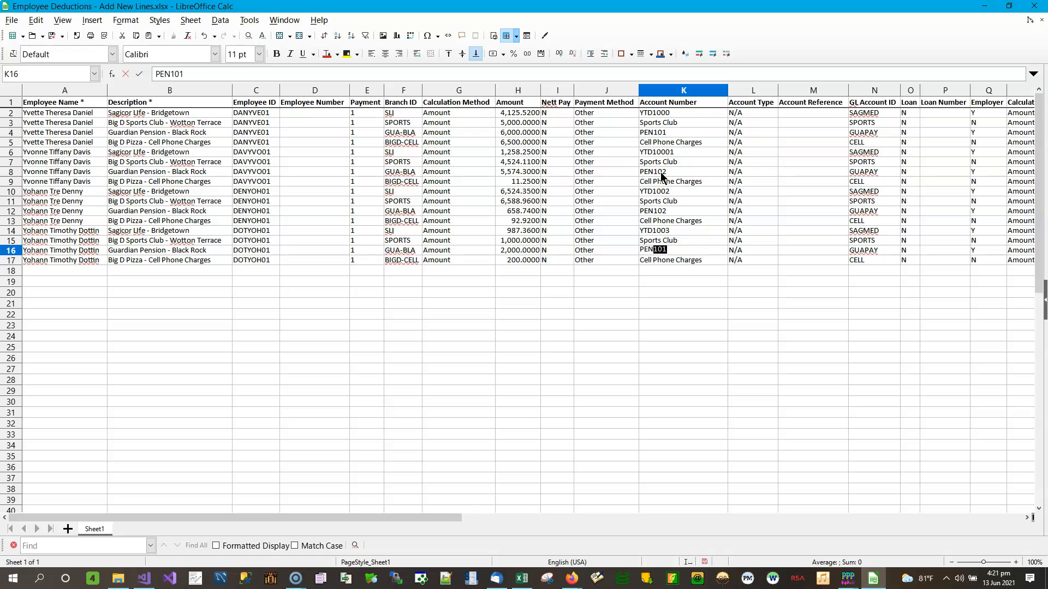
text(104)
key(Up)
key(Up)
key(Up)
key(Up)
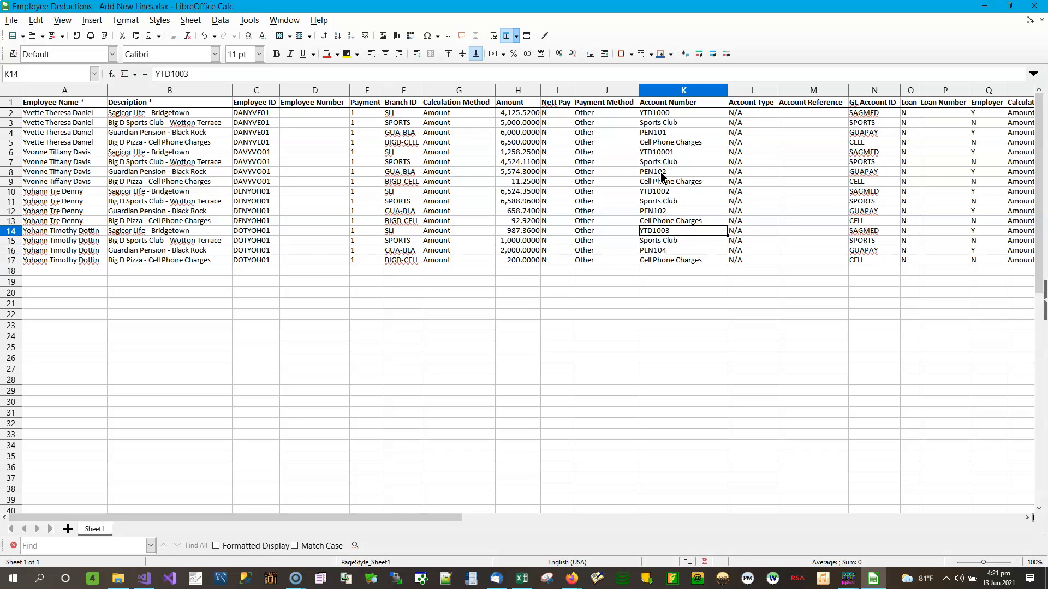
Step: Correct K12 to PEN103
key(F2)
key(BackSpace)
text(3)
key(Return)
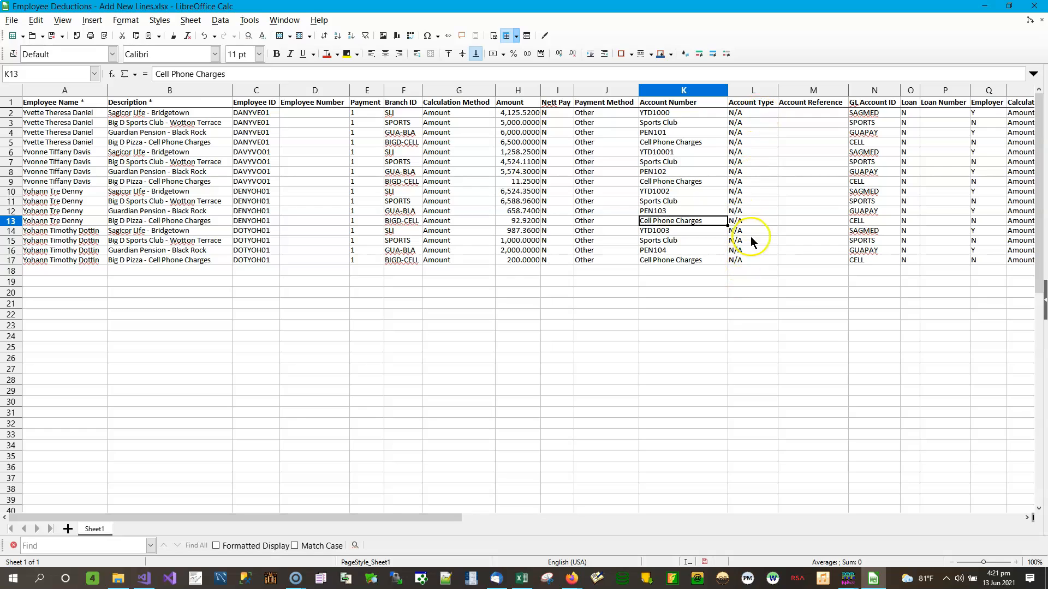
click(686, 113)
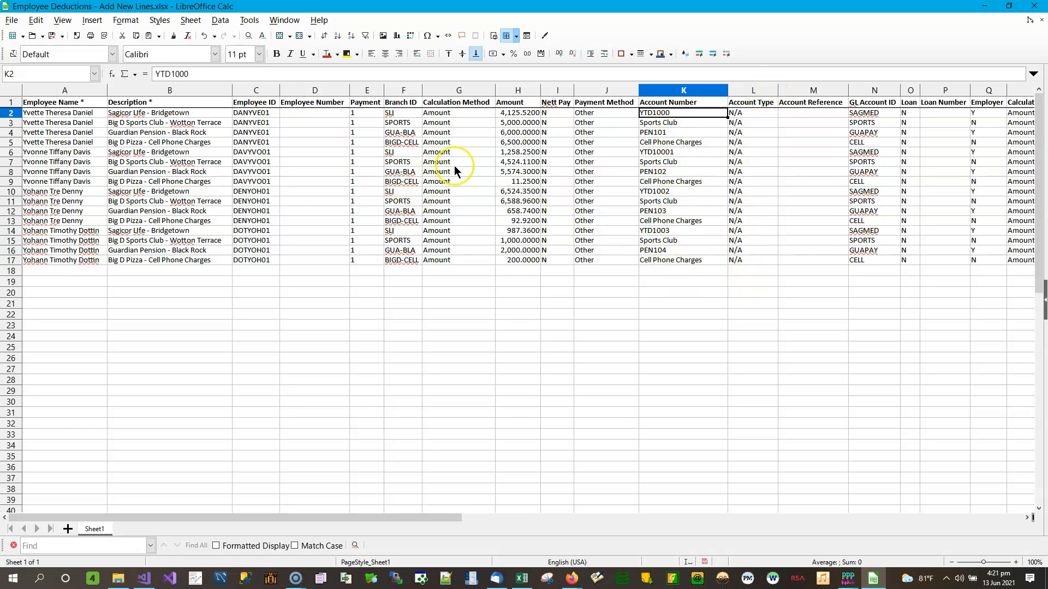
Step: Save the spreadsheet in Excel format and close LibreOffice Calc
click(52, 35)
click(500, 333)
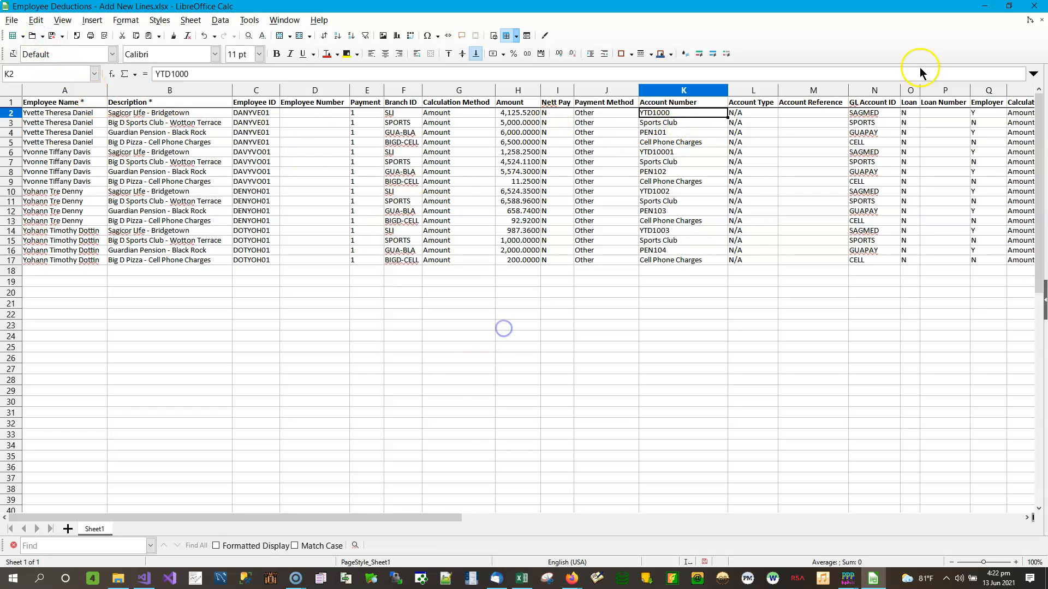
click(1035, 8)
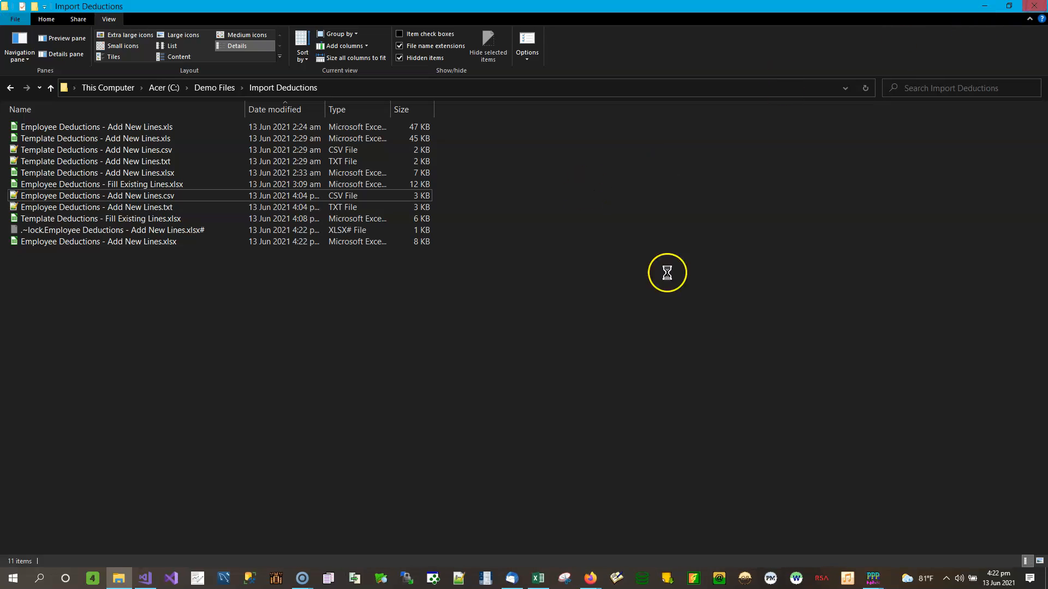
Step: Back in Import Deductions, reload the corrected file so all 16 lines show account numbers
mouse_move(876, 570)
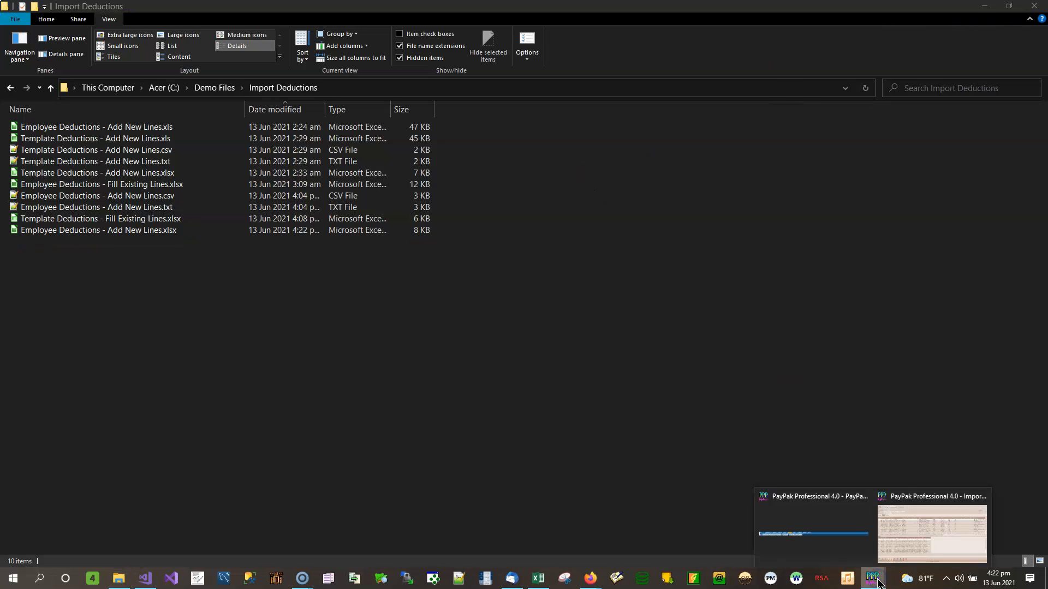
click(906, 537)
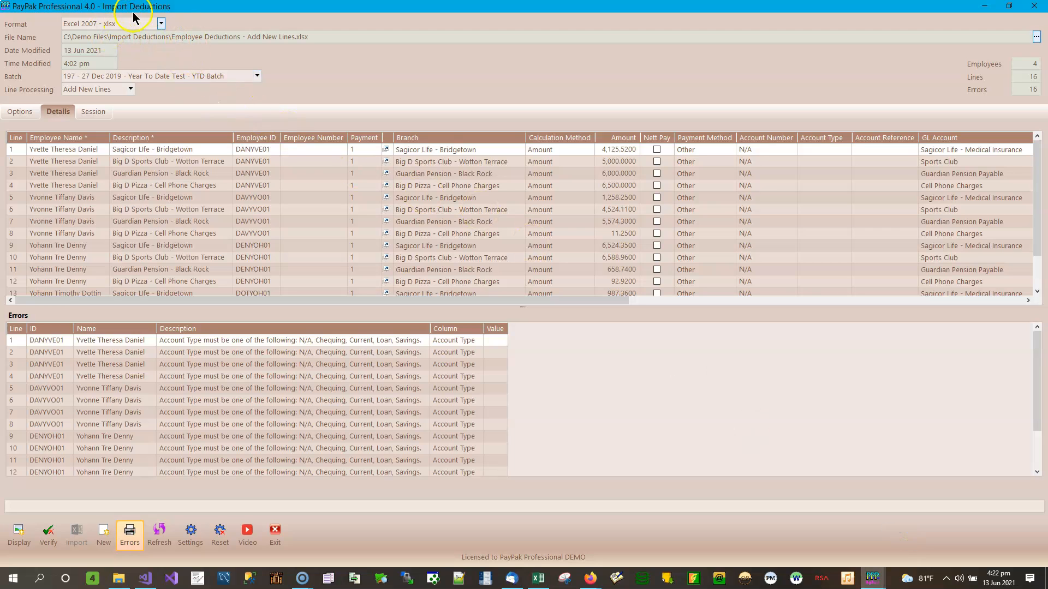
click(18, 534)
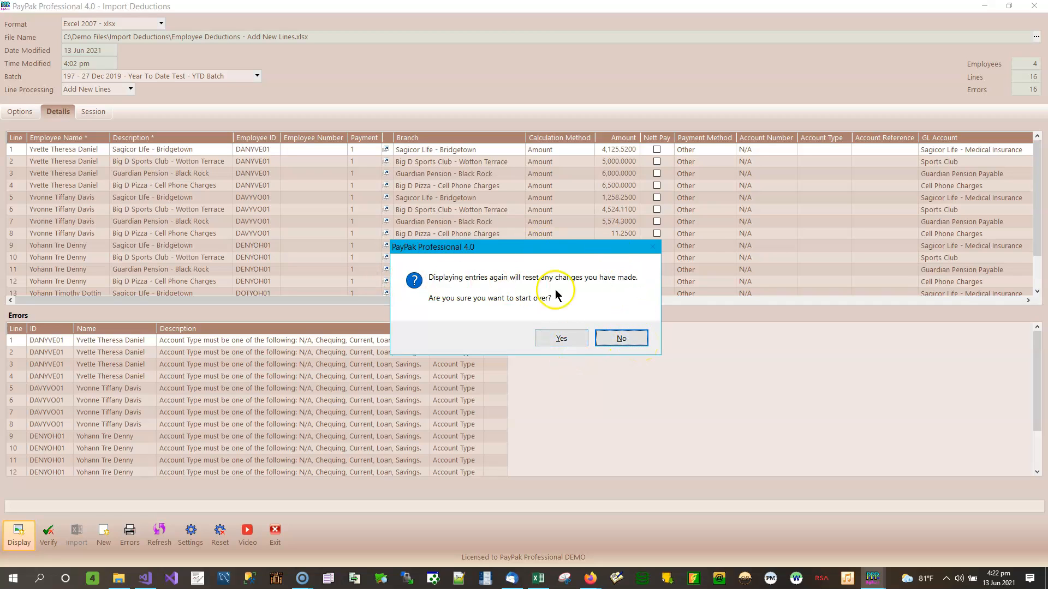
click(621, 338)
click(49, 533)
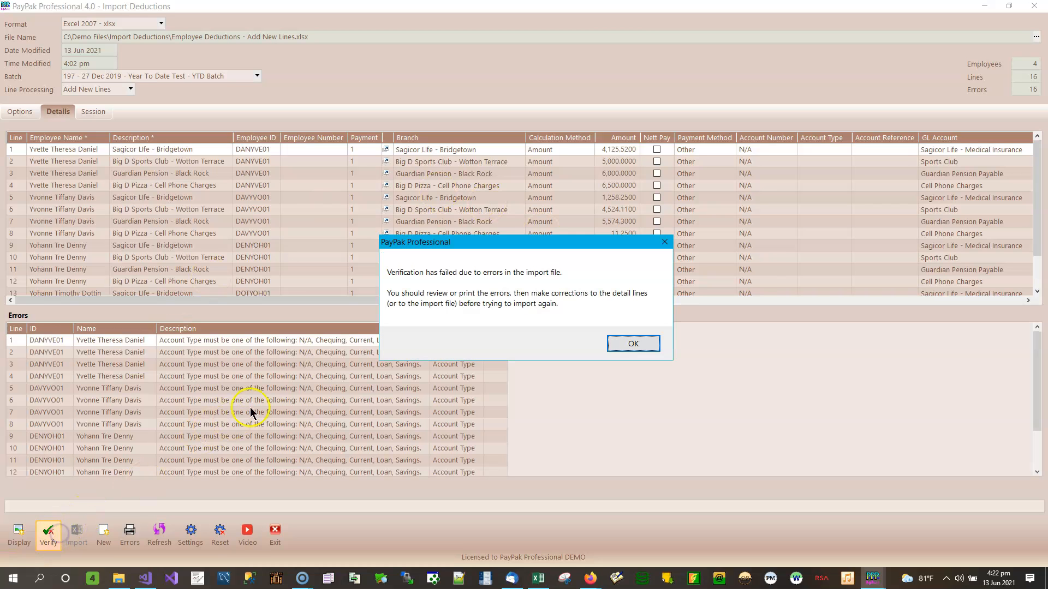
click(640, 342)
click(19, 532)
click(561, 338)
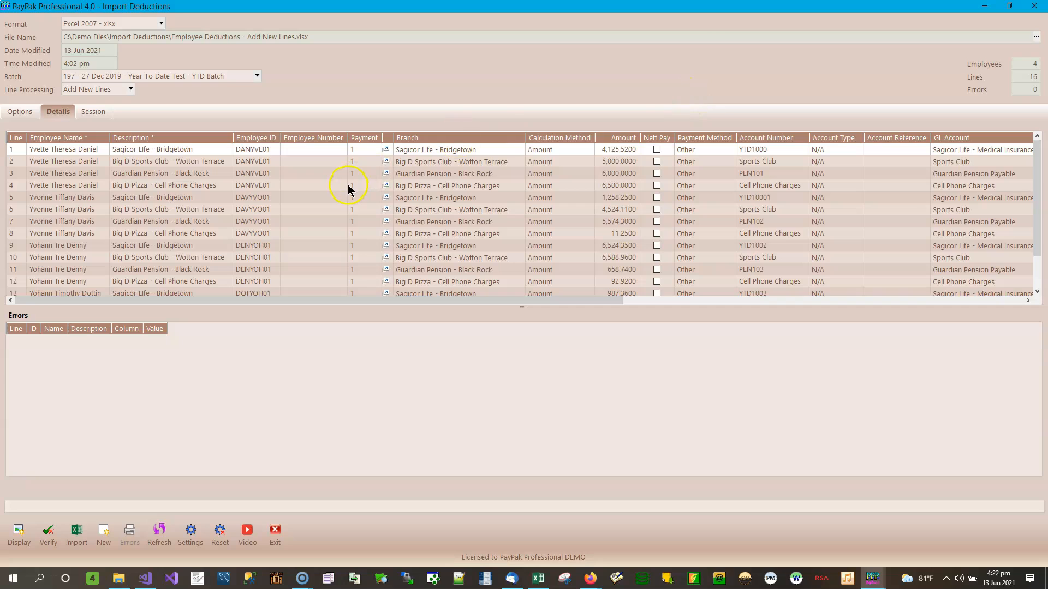
Step: Verify the reloaded lines and import them into batch 197, acknowledging the success message
click(56, 538)
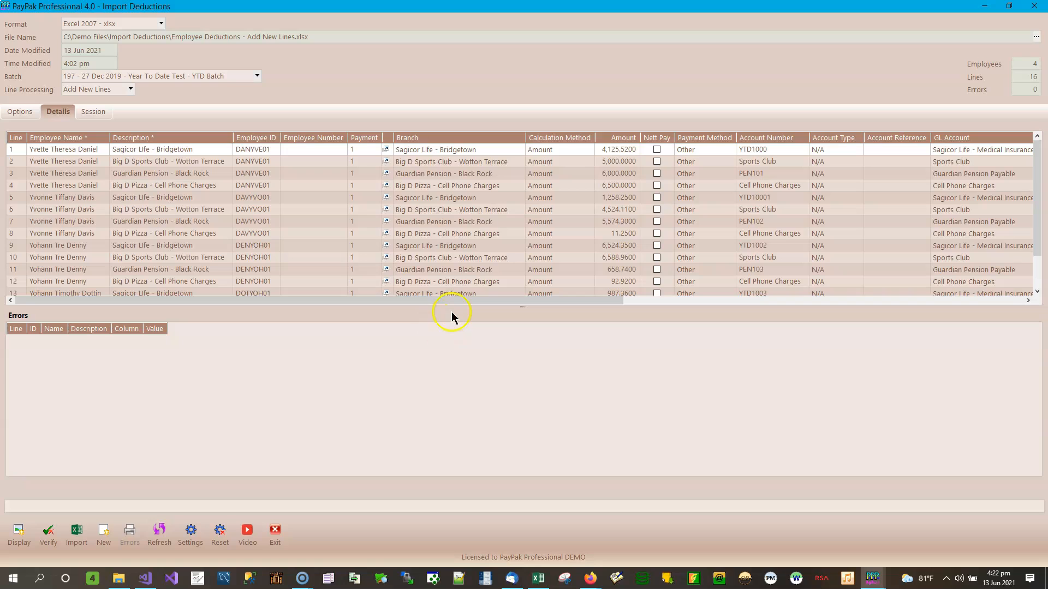
click(80, 541)
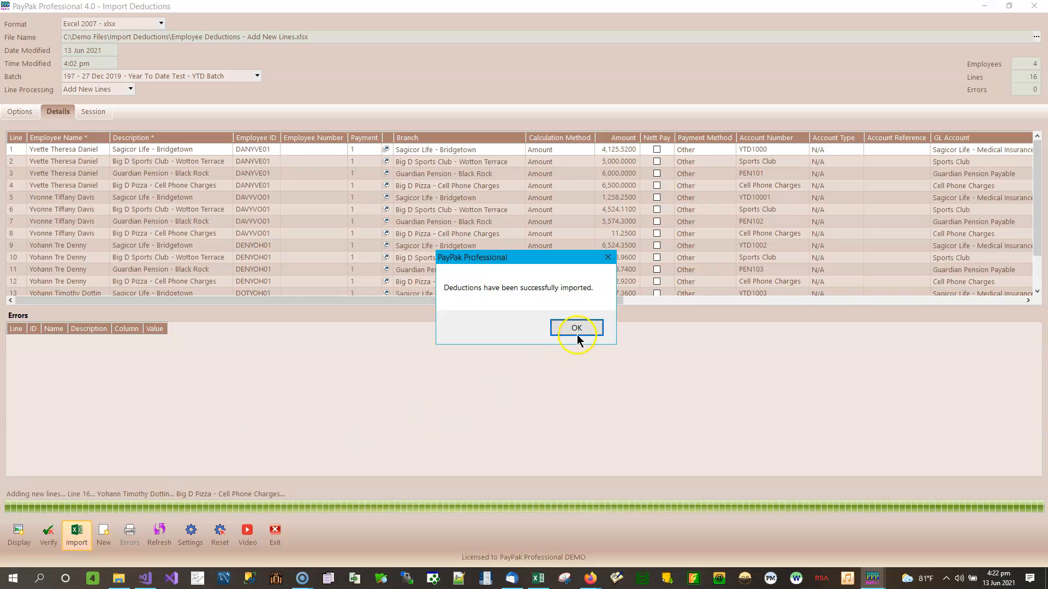
click(576, 328)
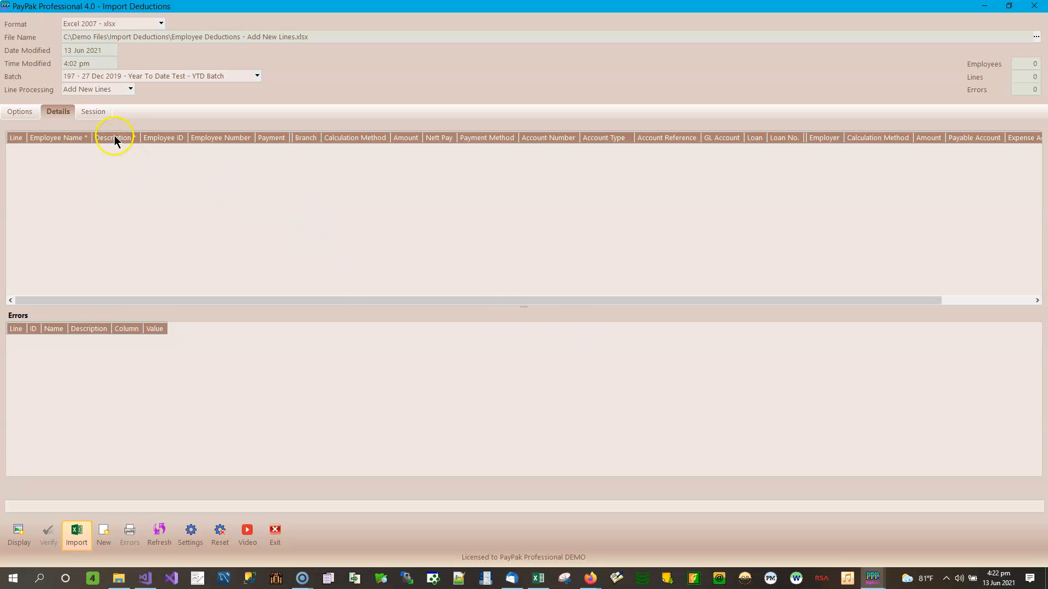
Step: Review the session log, untick Clear Details After Importing, and save it as a program setting
click(99, 113)
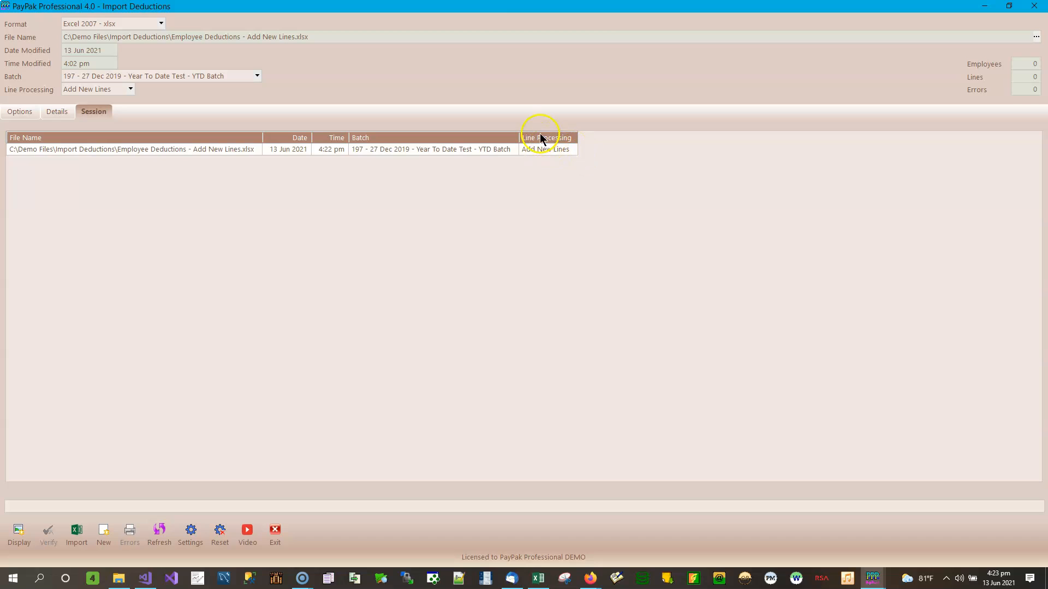
click(25, 119)
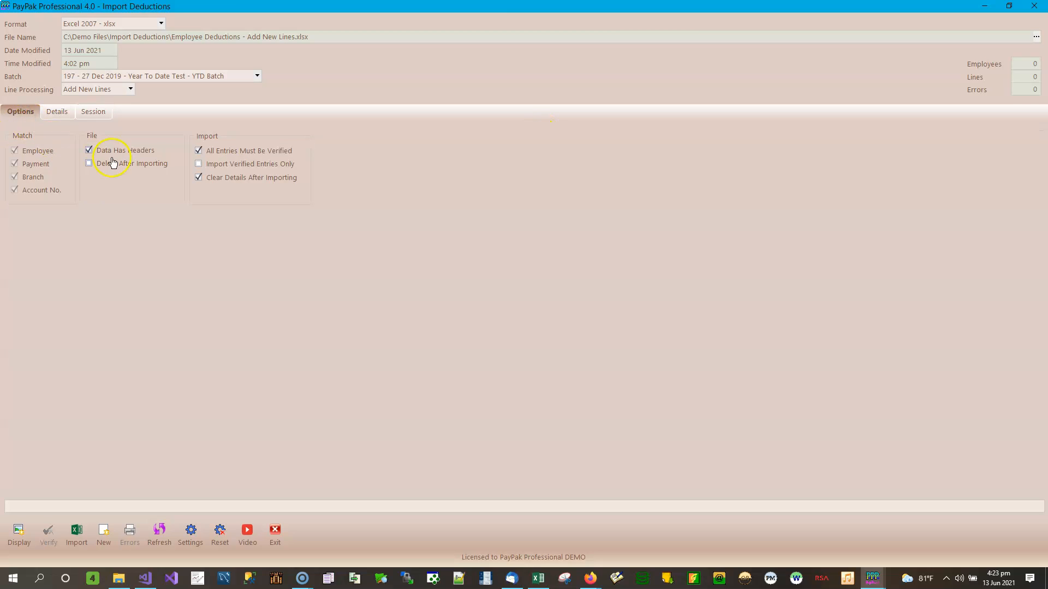
click(257, 182)
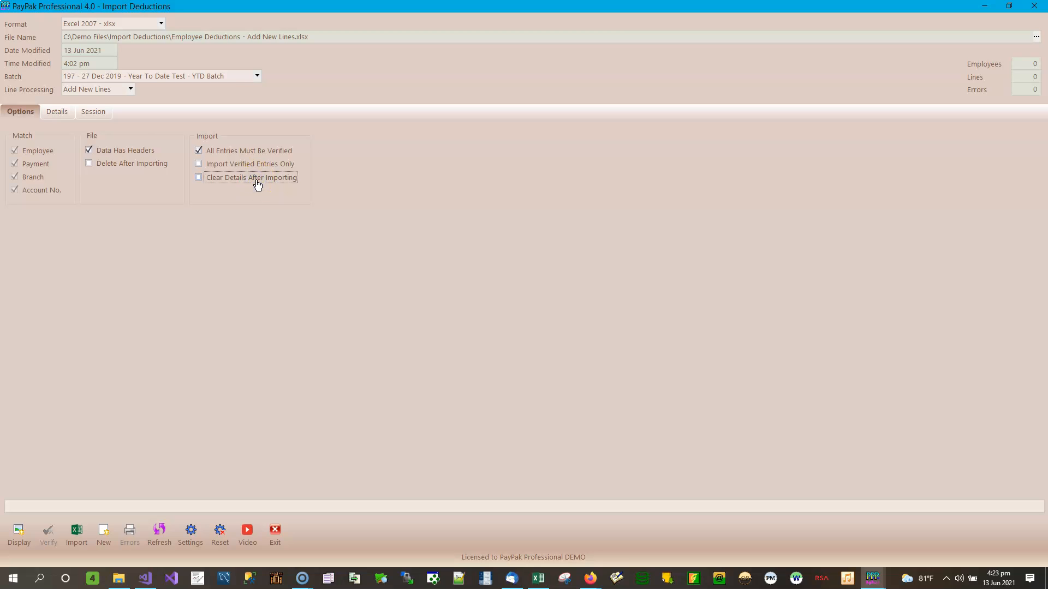
click(57, 115)
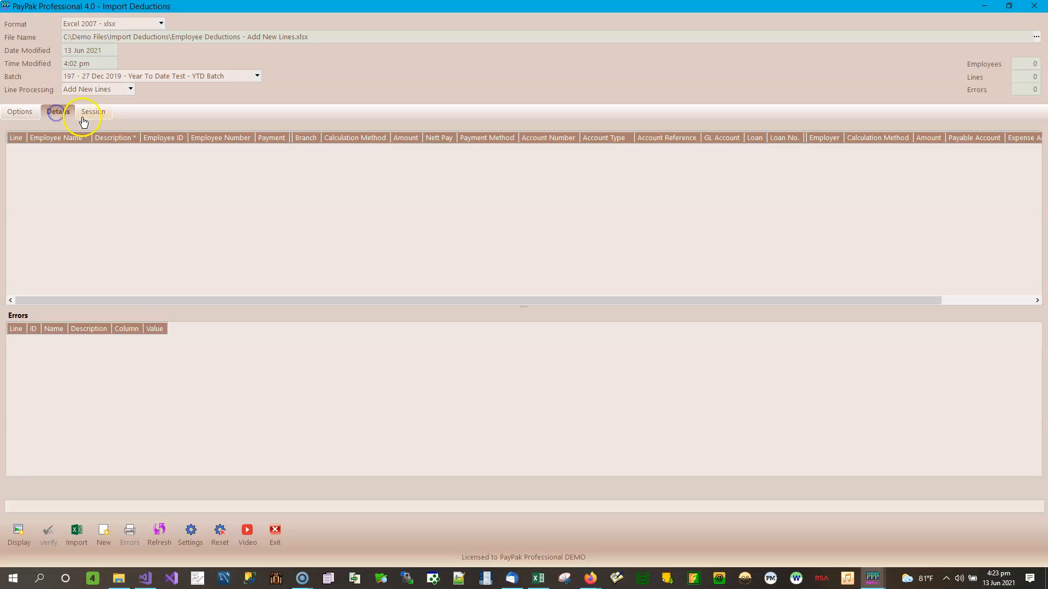
click(91, 113)
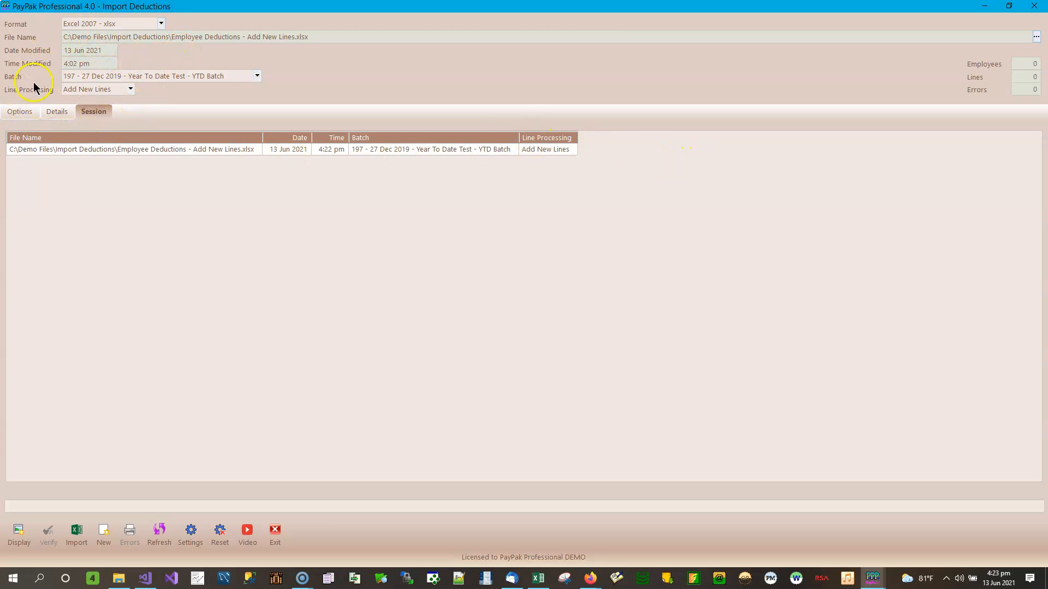
click(192, 533)
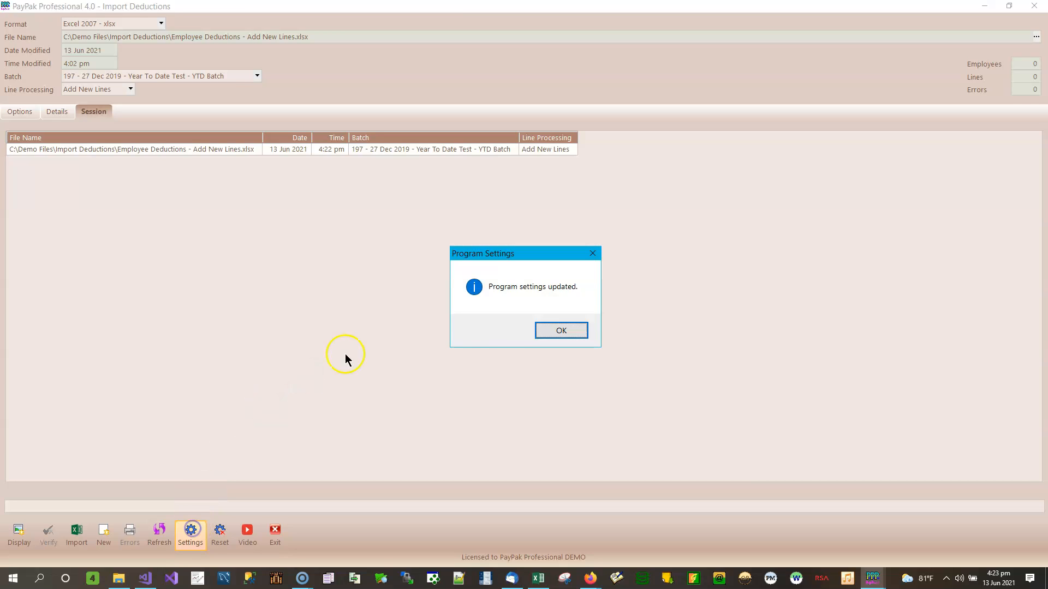
click(558, 330)
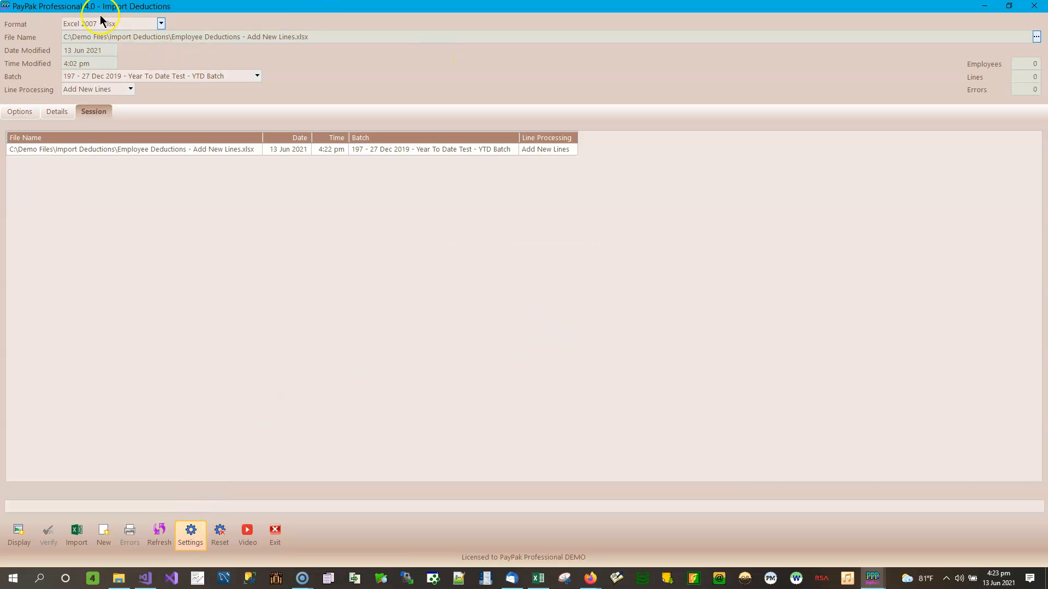
click(21, 112)
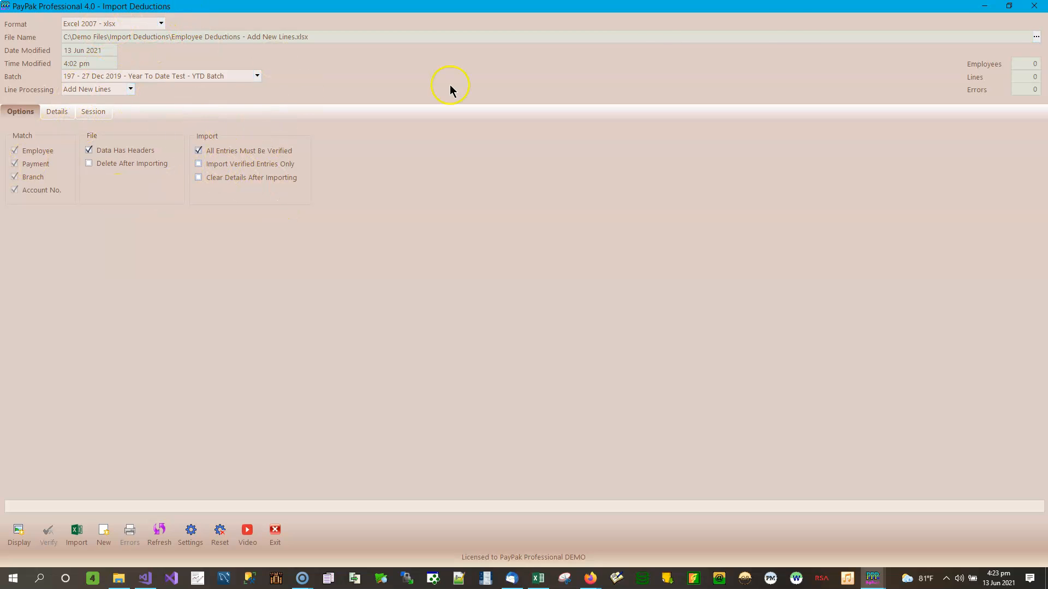
Step: Open unposted batch 197 and check its totals: 4 entries and 51,045.76 in deductions
click(986, 8)
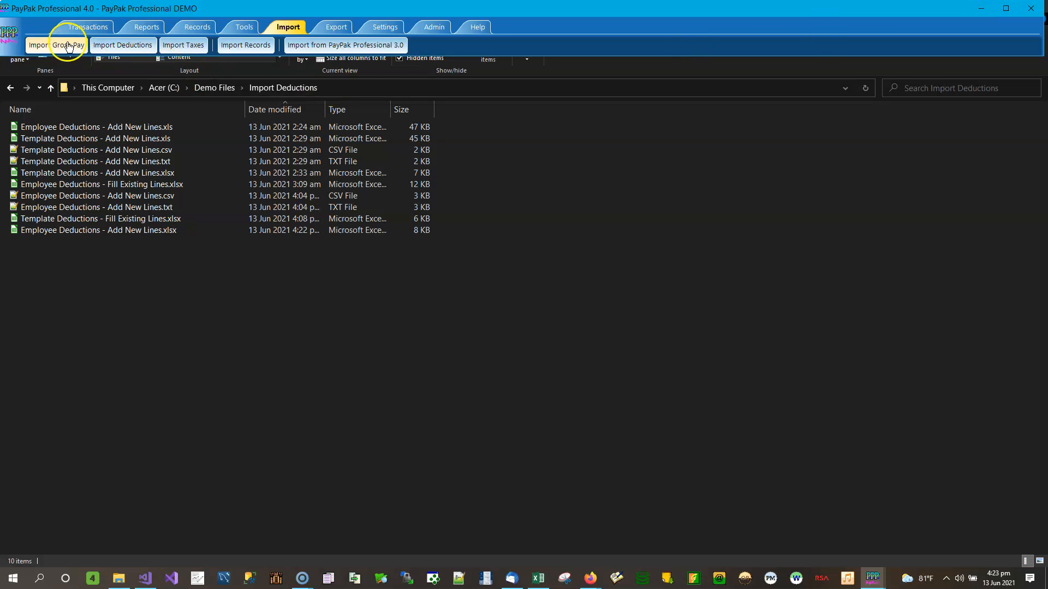
click(86, 27)
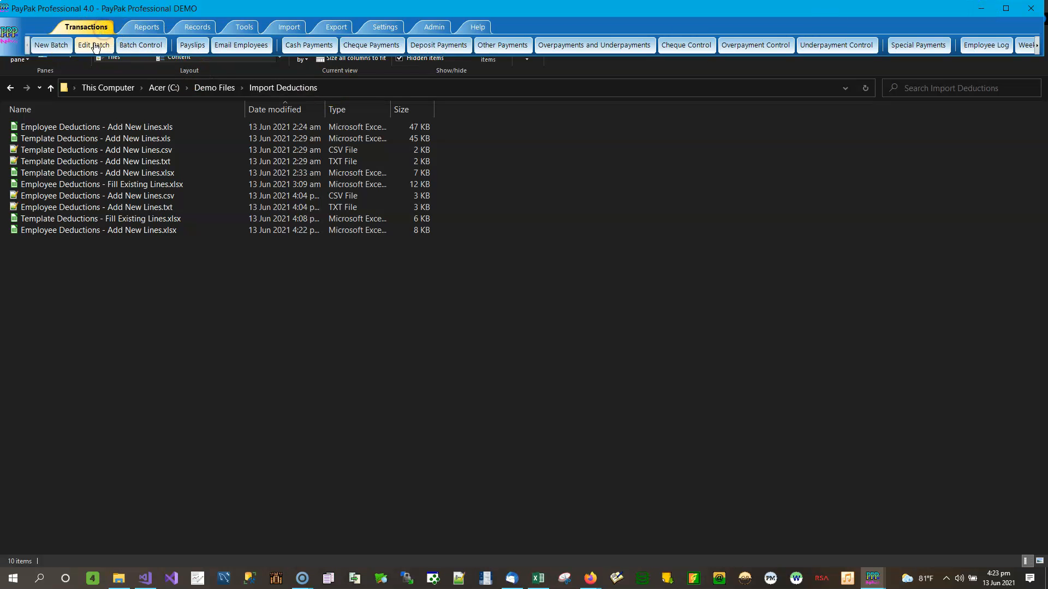
click(99, 45)
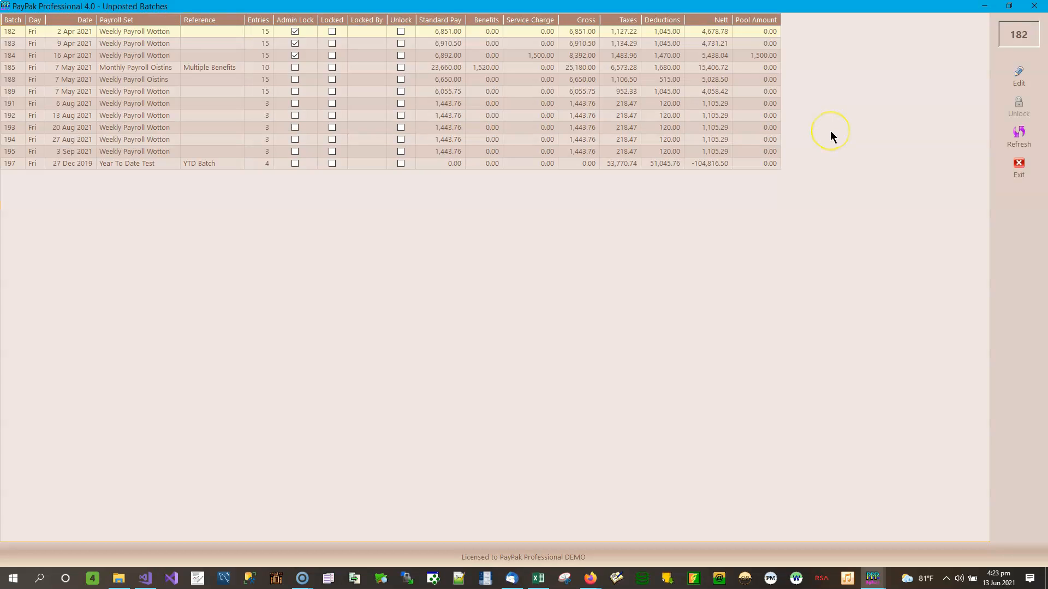
click(55, 164)
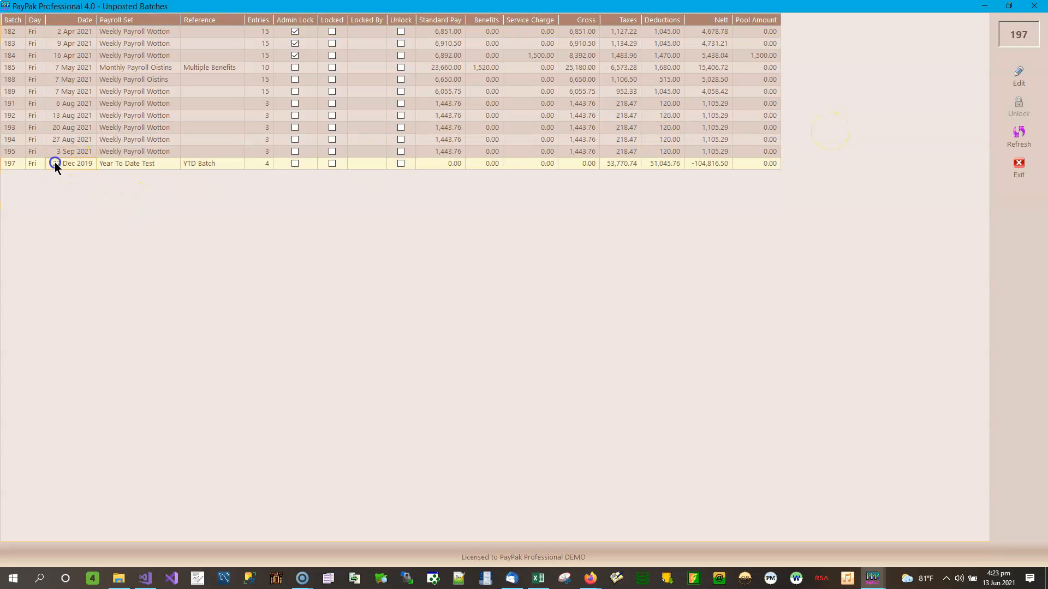
click(630, 164)
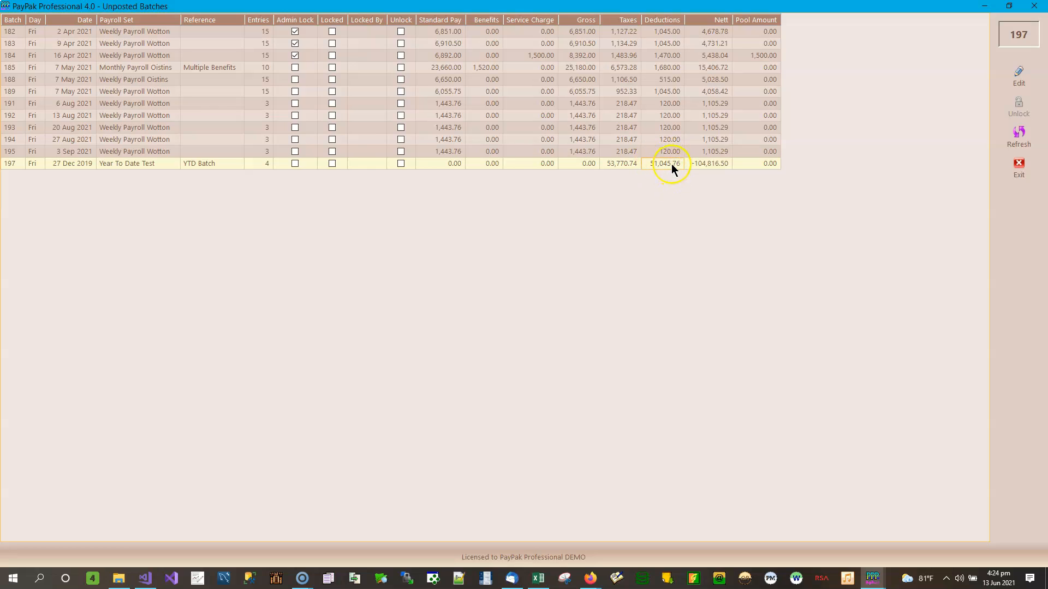
Step: Open batch 197 for editing and review each of the four employees' deduction lines
click(1018, 77)
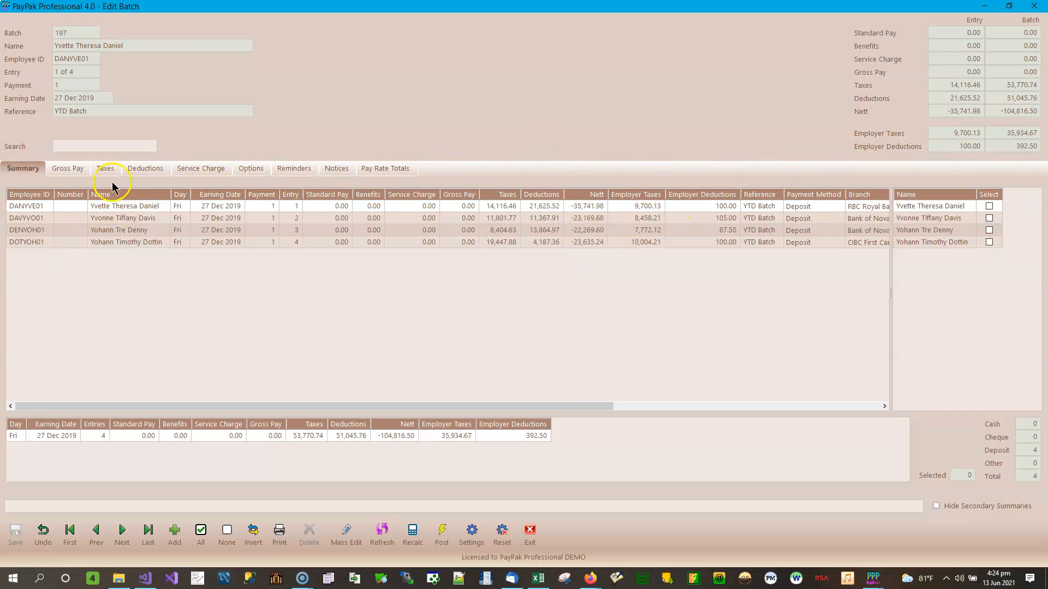
click(142, 169)
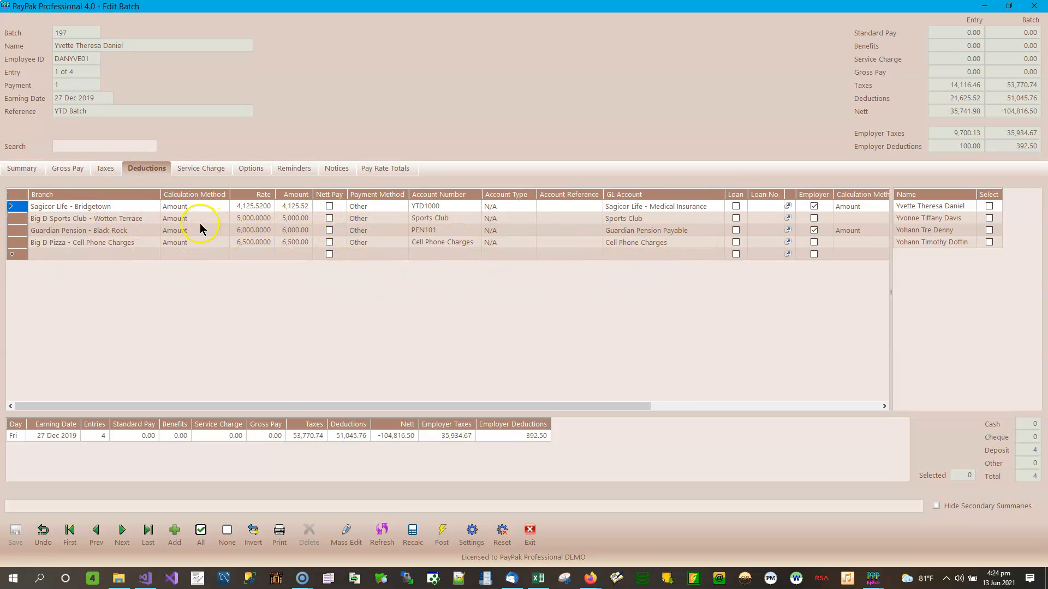
click(952, 218)
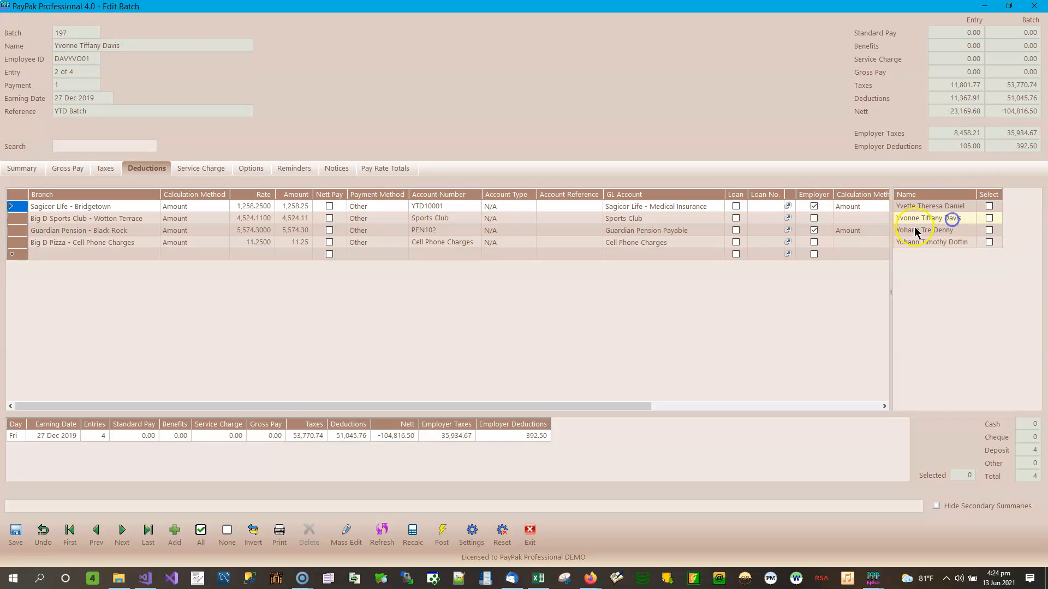
click(943, 231)
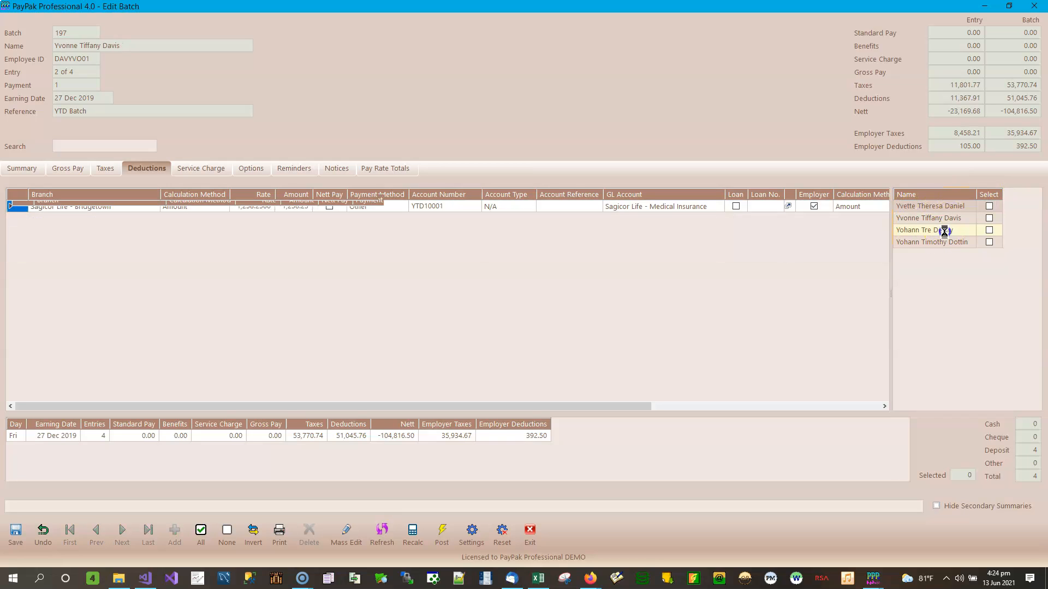
click(944, 243)
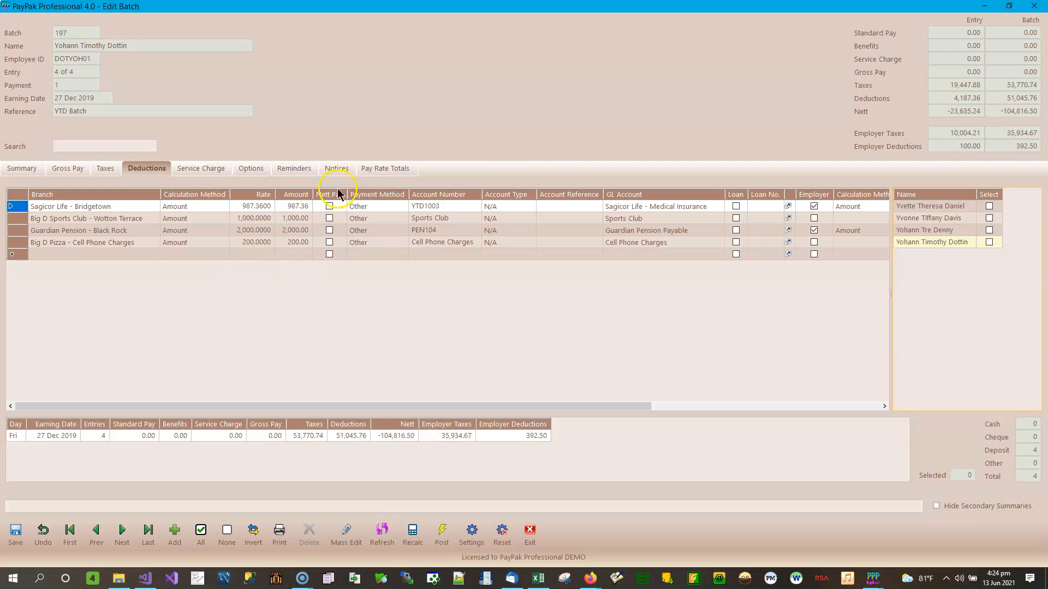
Step: Inspect the fourth entry's Guardian Pension, Sagicor Life and Cell Phone Charges deduction lines
click(437, 231)
click(442, 206)
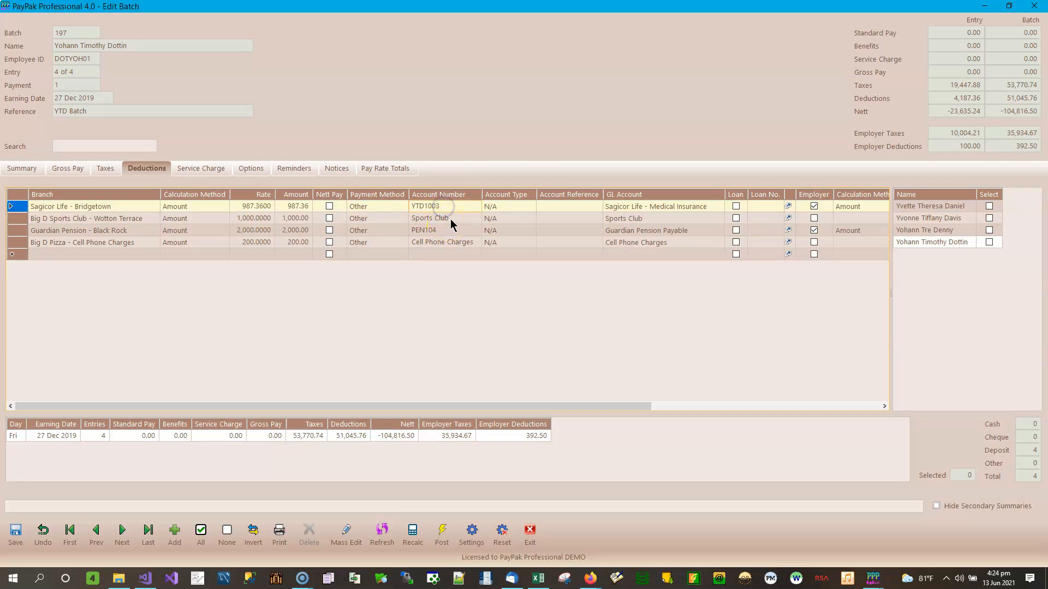
click(454, 241)
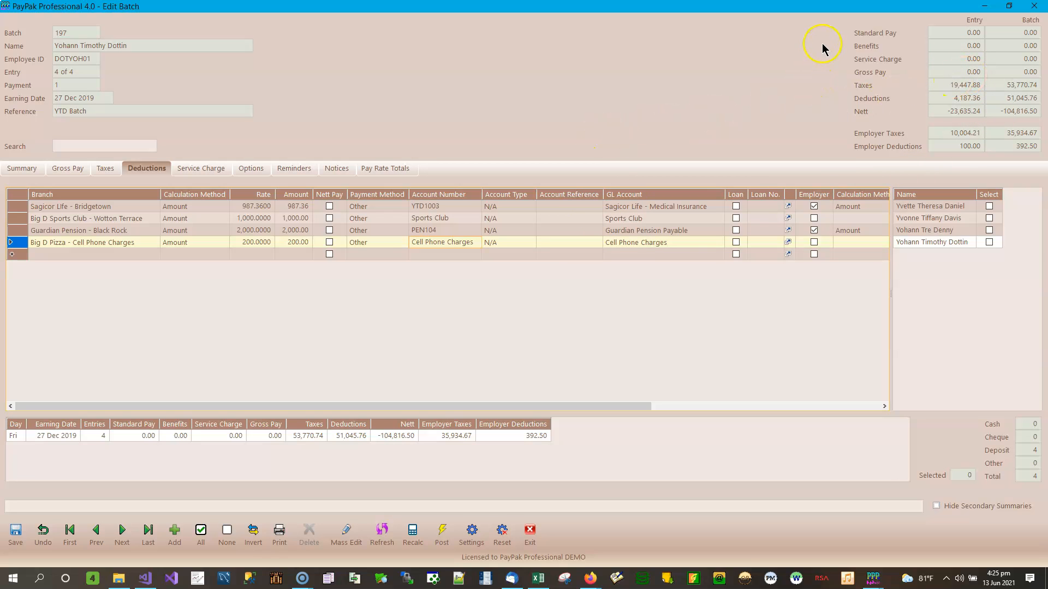
Step: Close batch 197's editor and the Unposted Batches list, reopening it once to recheck
click(1035, 7)
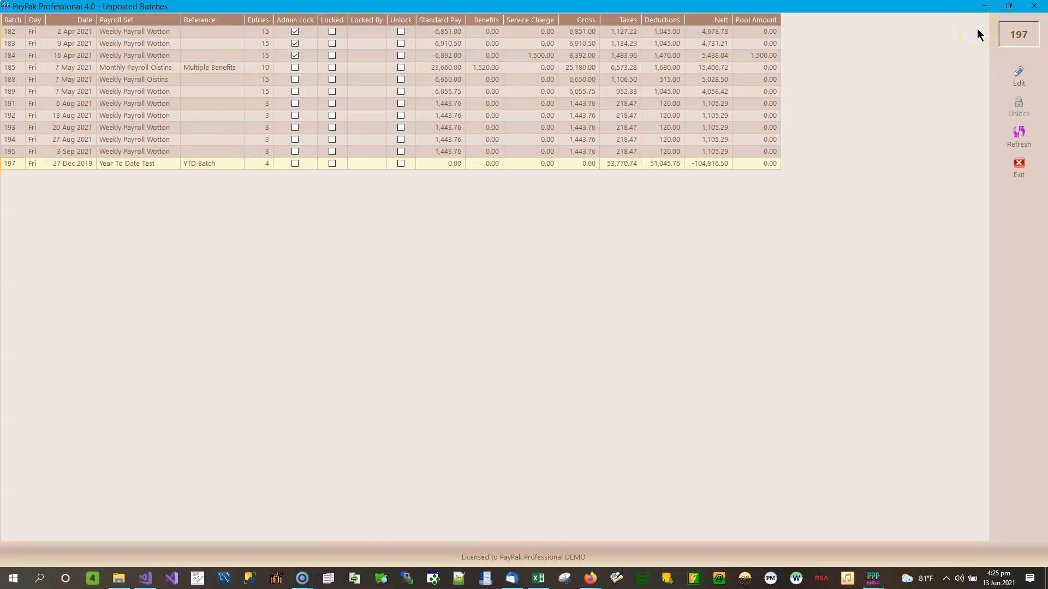
click(984, 9)
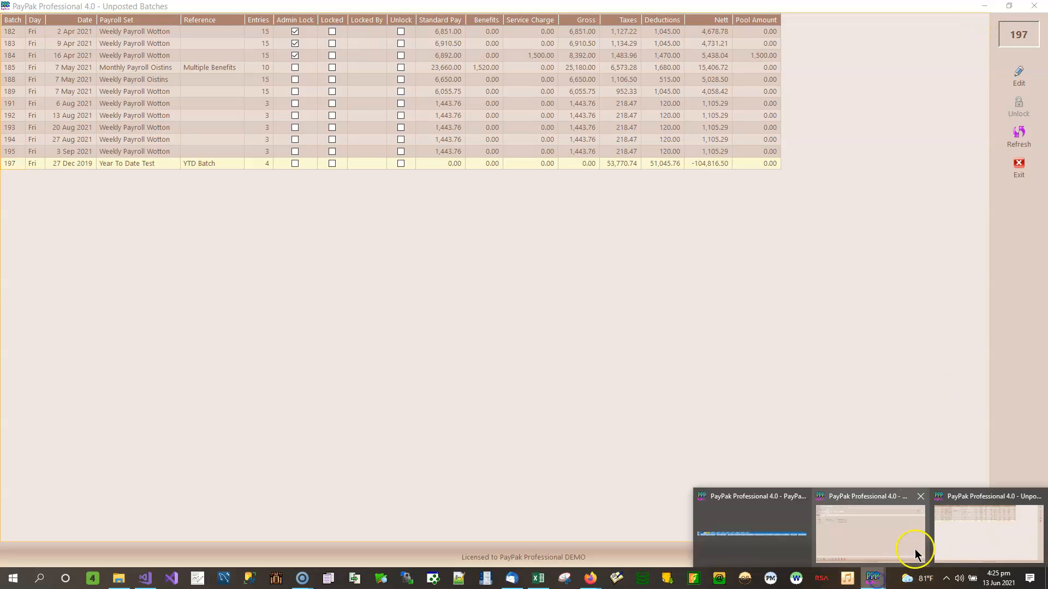
click(970, 534)
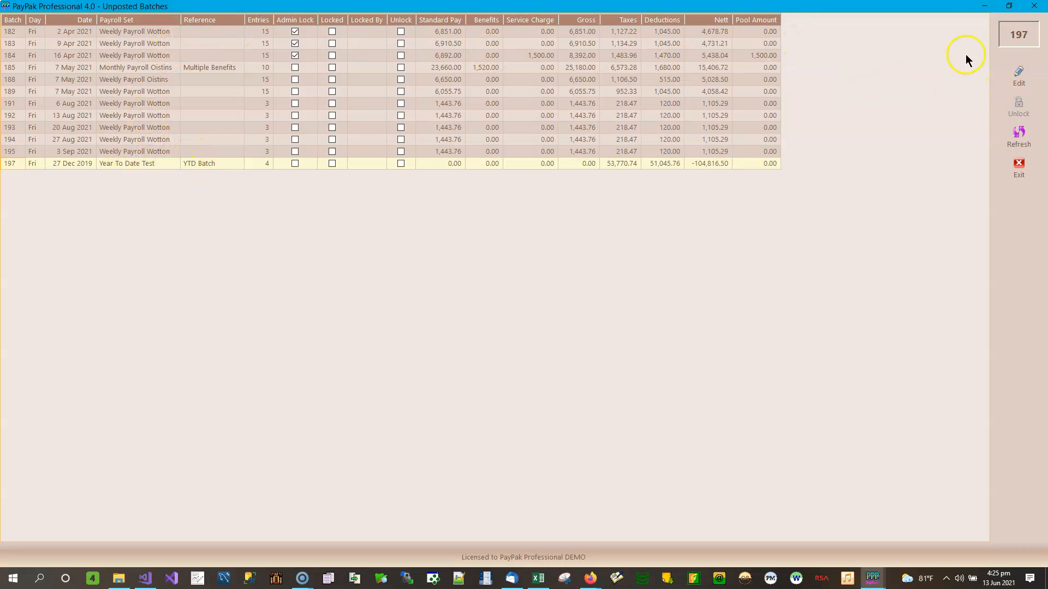
click(1035, 9)
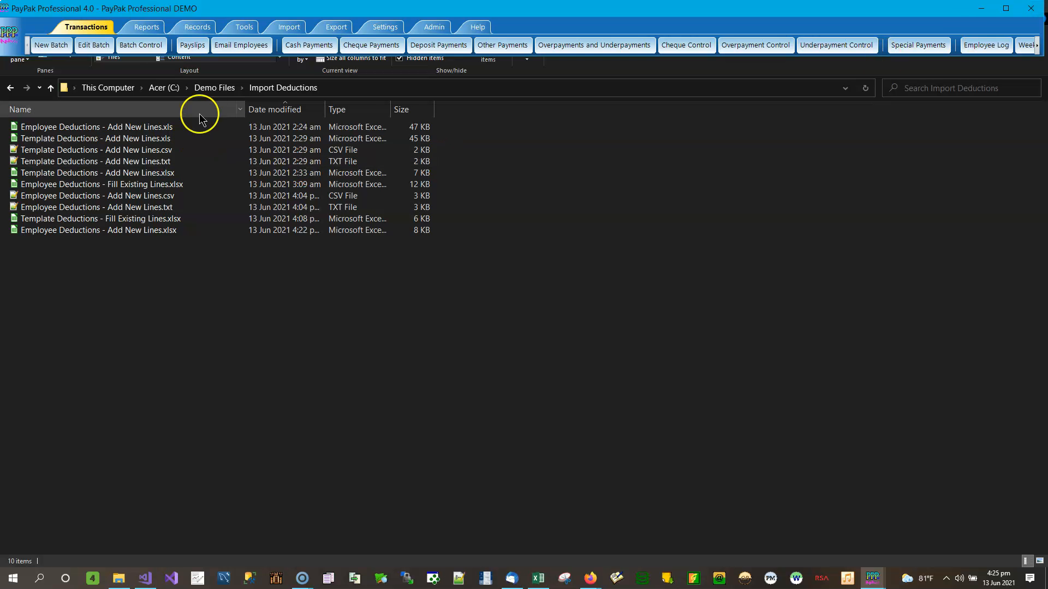
click(96, 48)
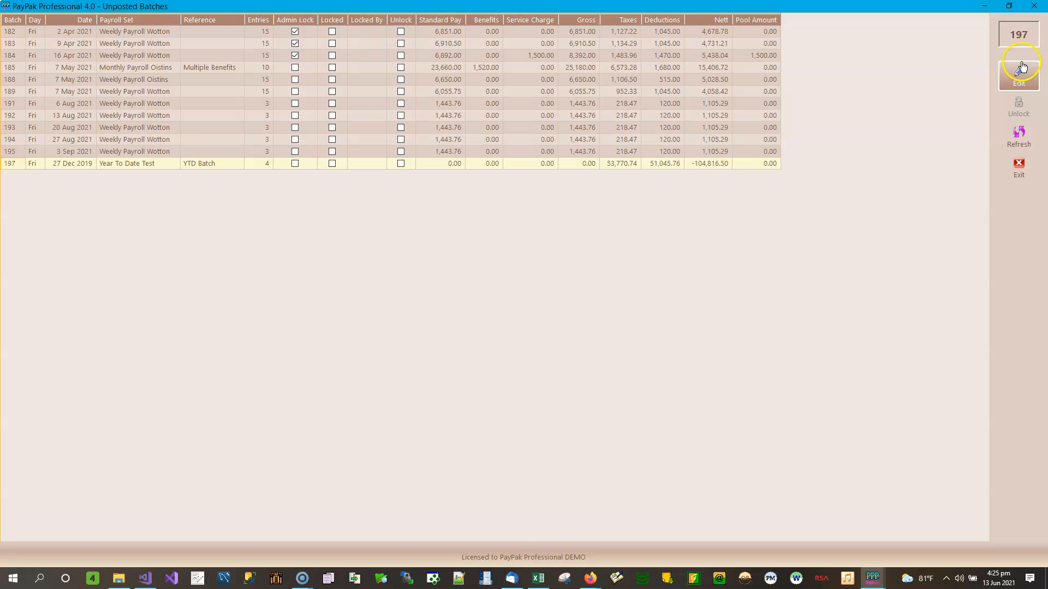
click(1035, 9)
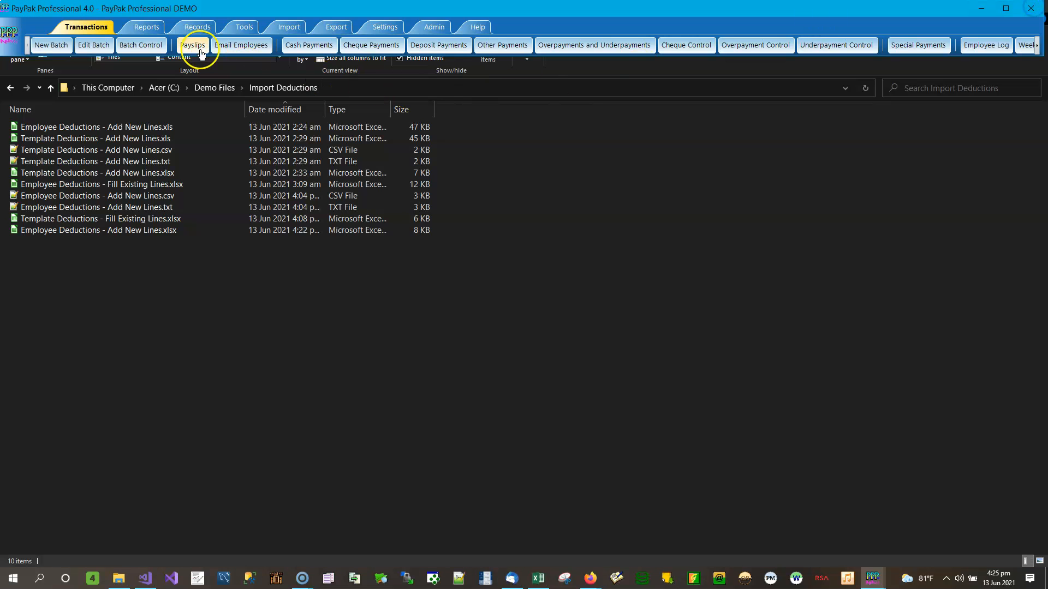
Step: Open Batch Control and switch the year shown from 2020 to 2019
click(138, 46)
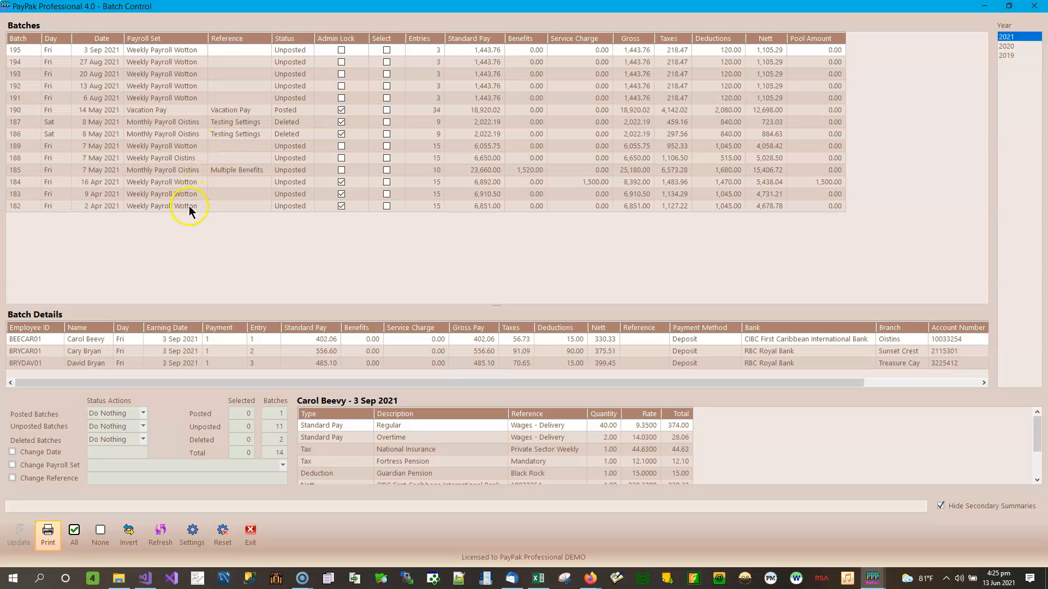
click(1014, 46)
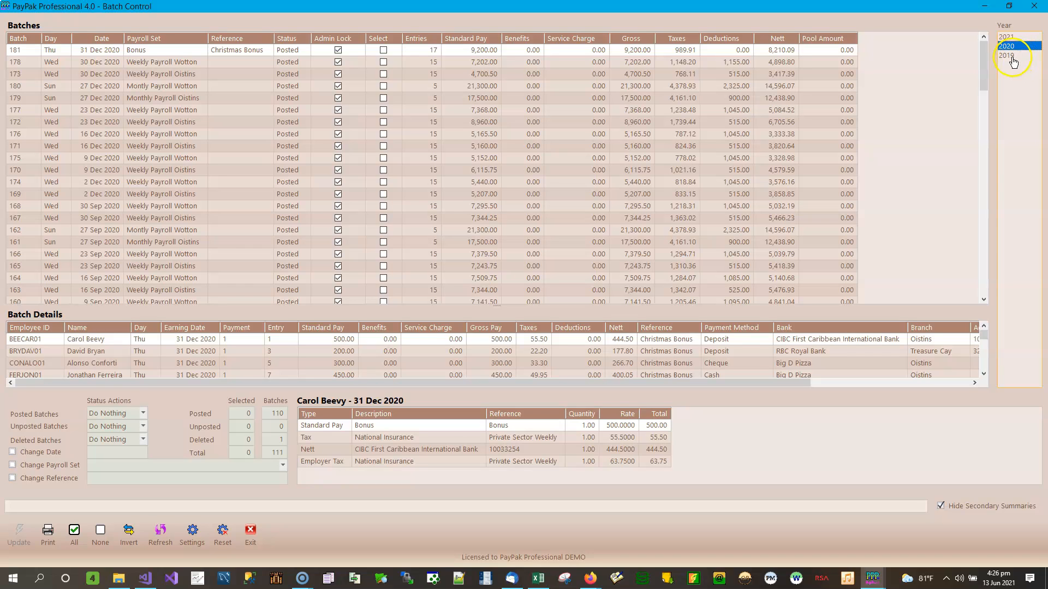
click(987, 286)
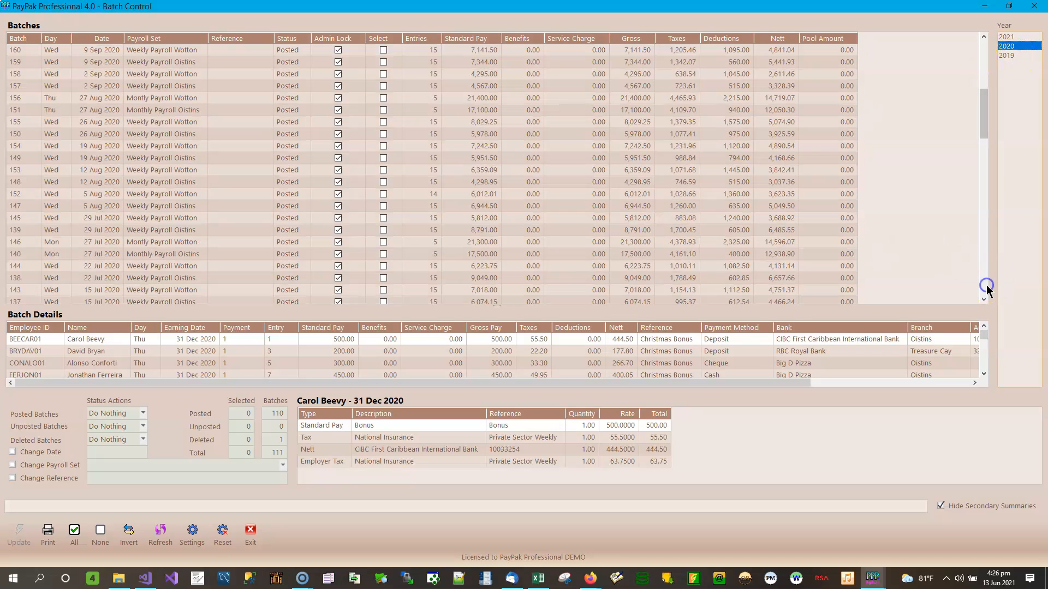
click(987, 286)
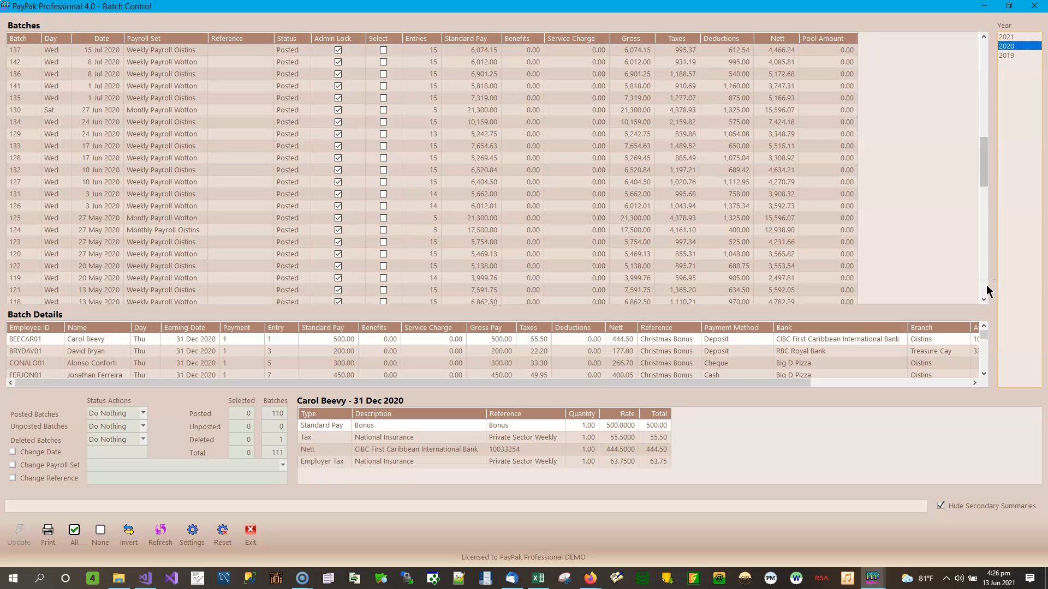
click(986, 286)
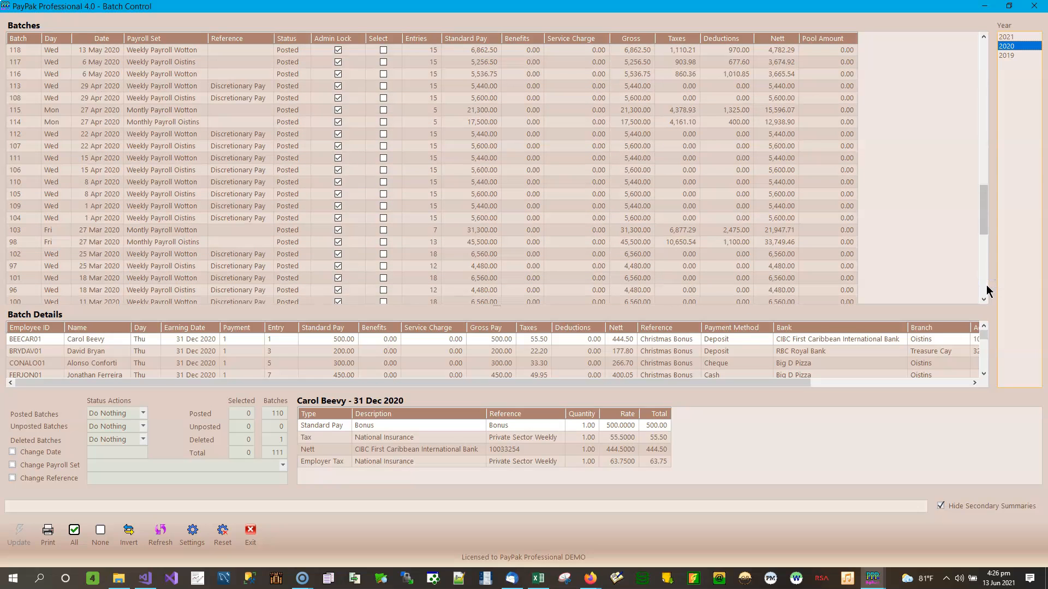
click(1007, 55)
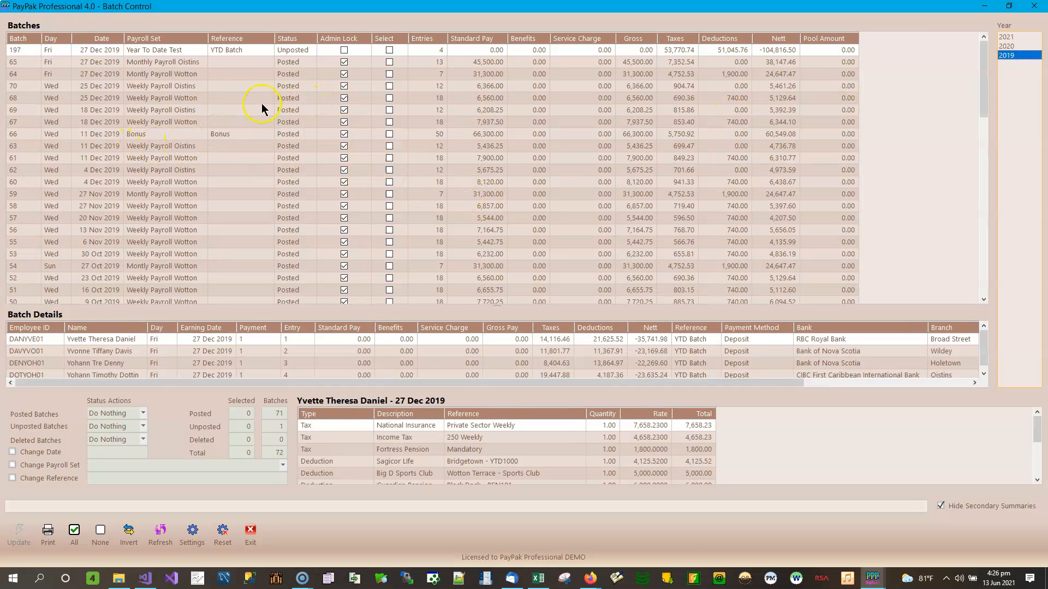
click(983, 289)
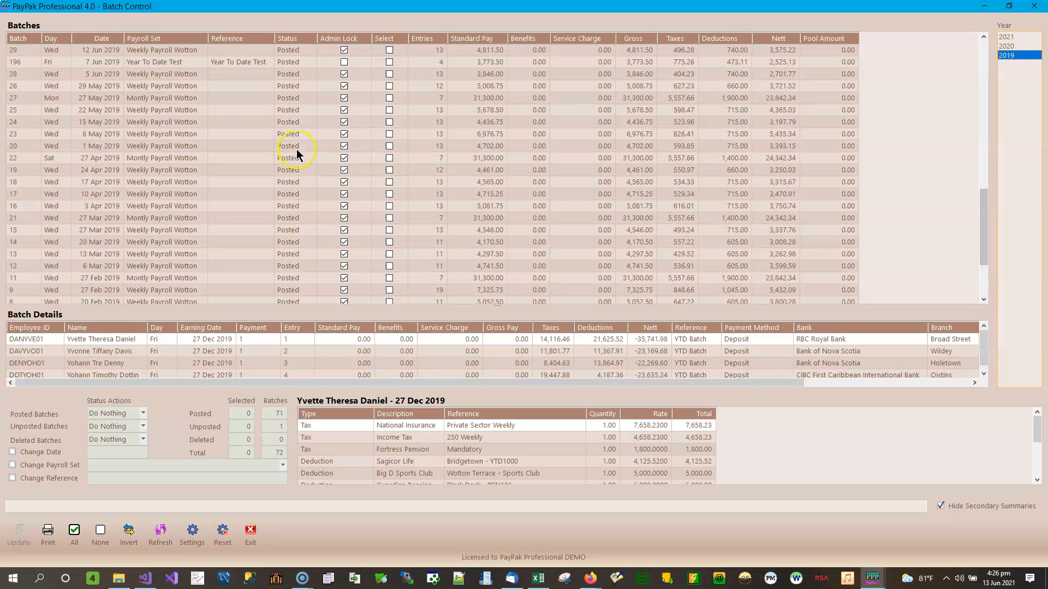
Step: In posted batch 196's details, locate the 18.25 Big D Pizza cell phone deduction
click(110, 64)
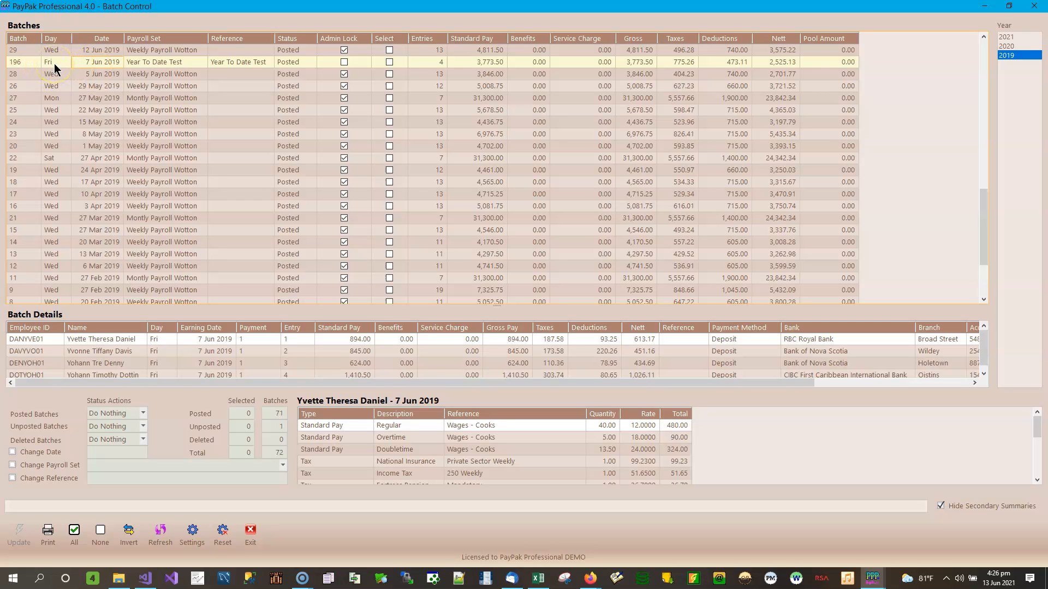
click(99, 66)
click(1037, 481)
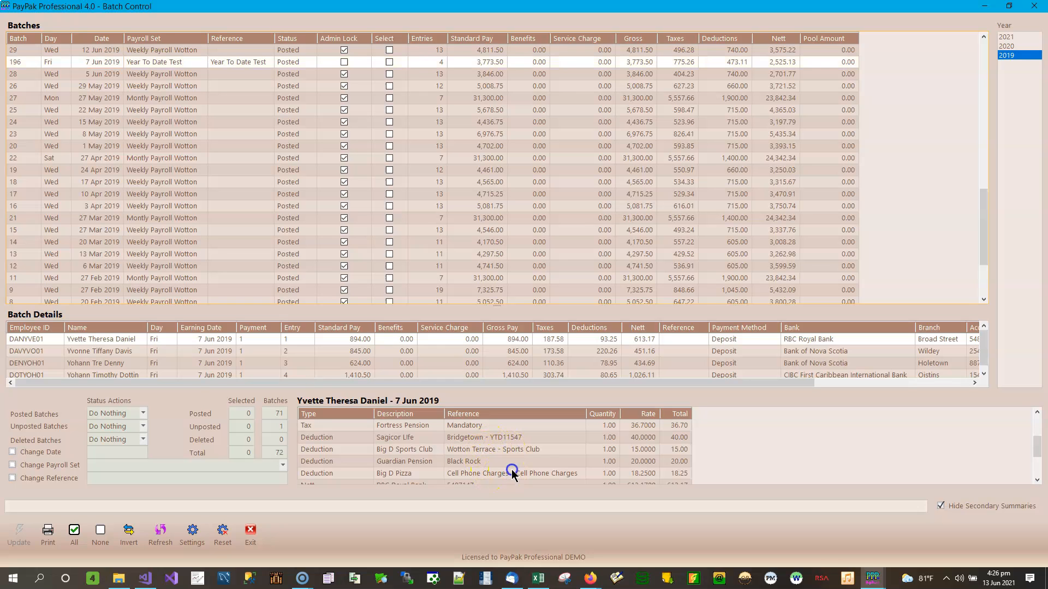
click(615, 473)
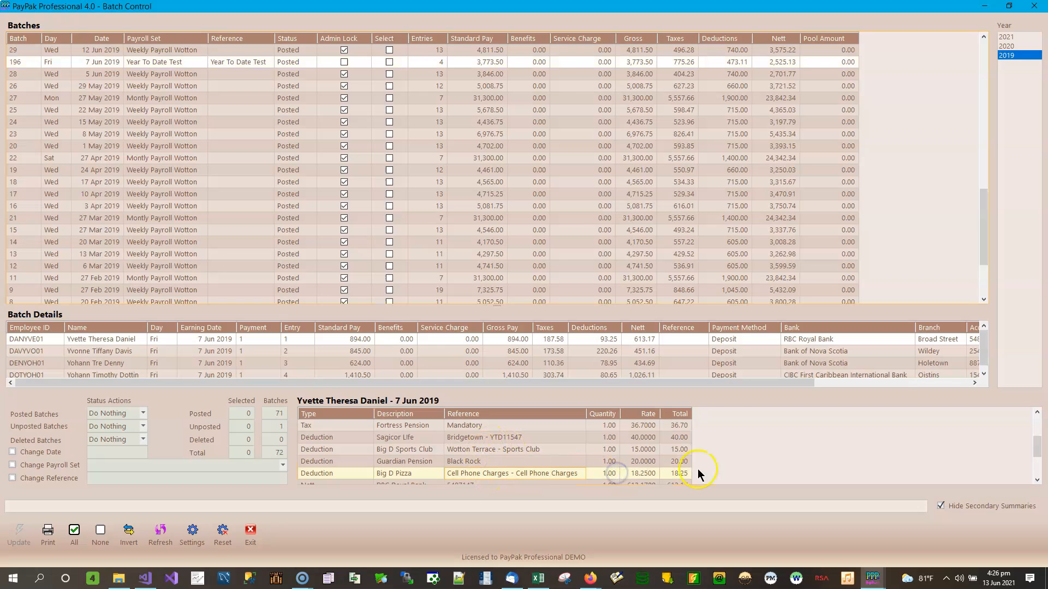
click(981, 37)
click(981, 36)
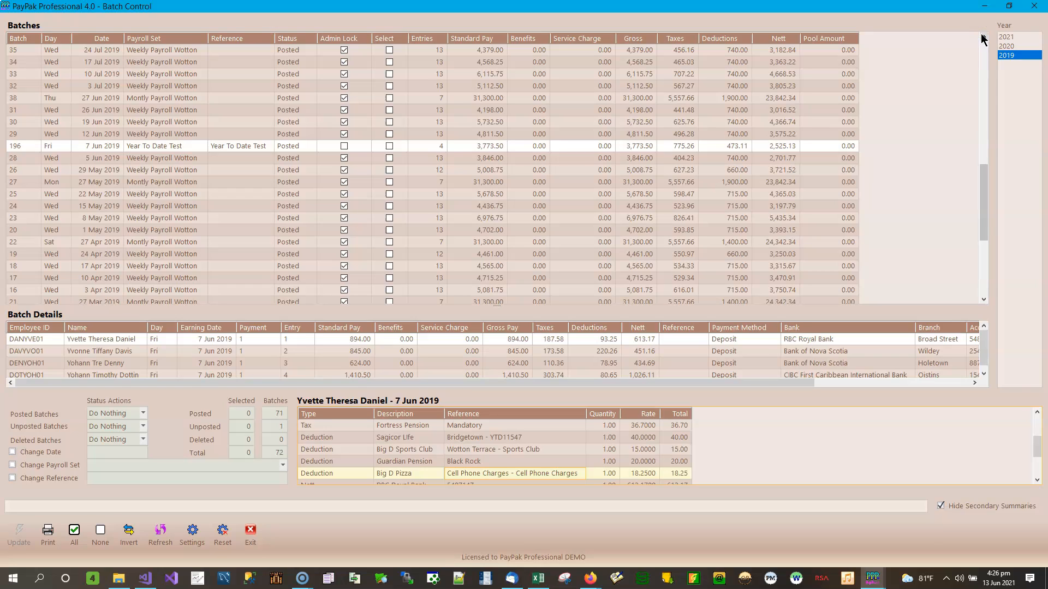
click(684, 147)
click(1035, 6)
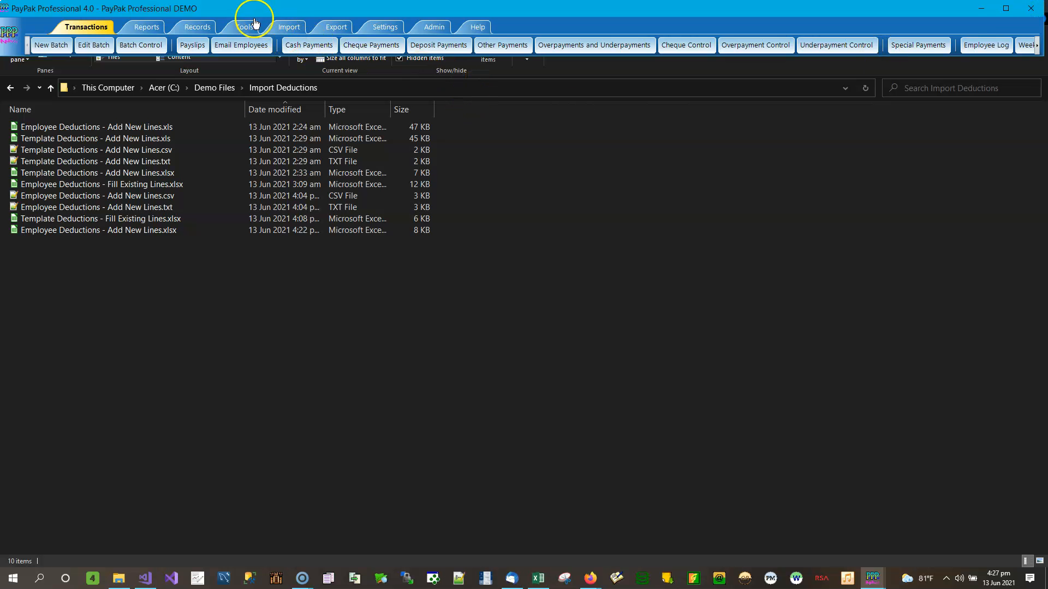
Step: Open the Employees records and load an employee chosen from the lookup list
click(198, 28)
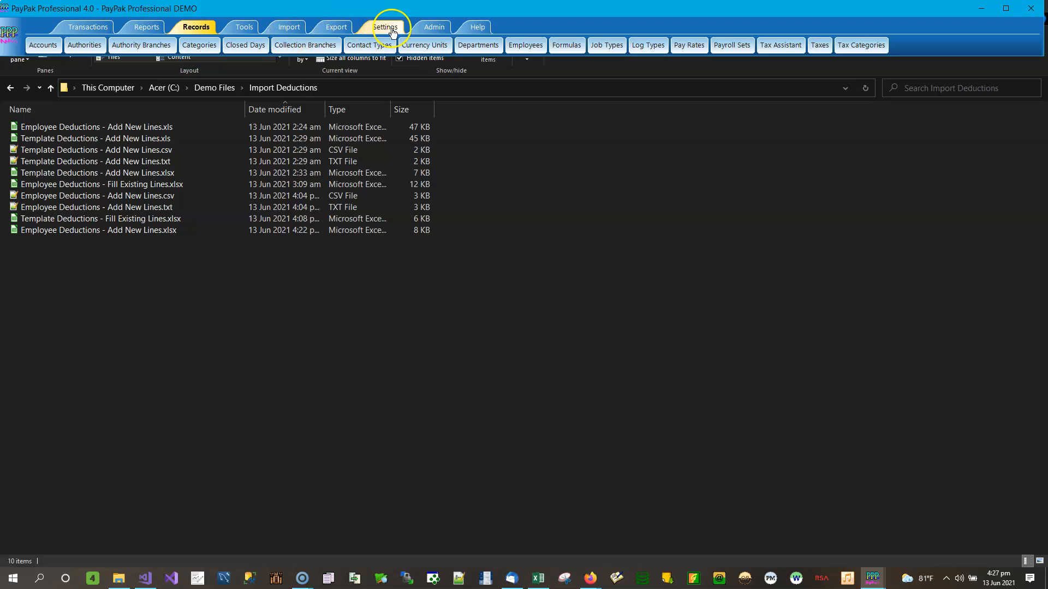
click(526, 46)
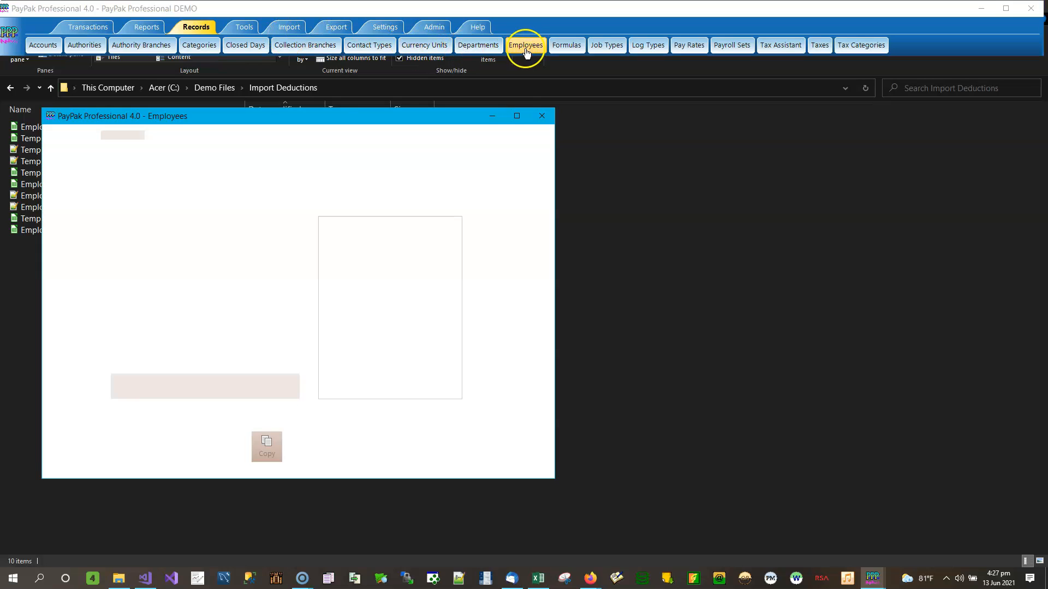
click(107, 136)
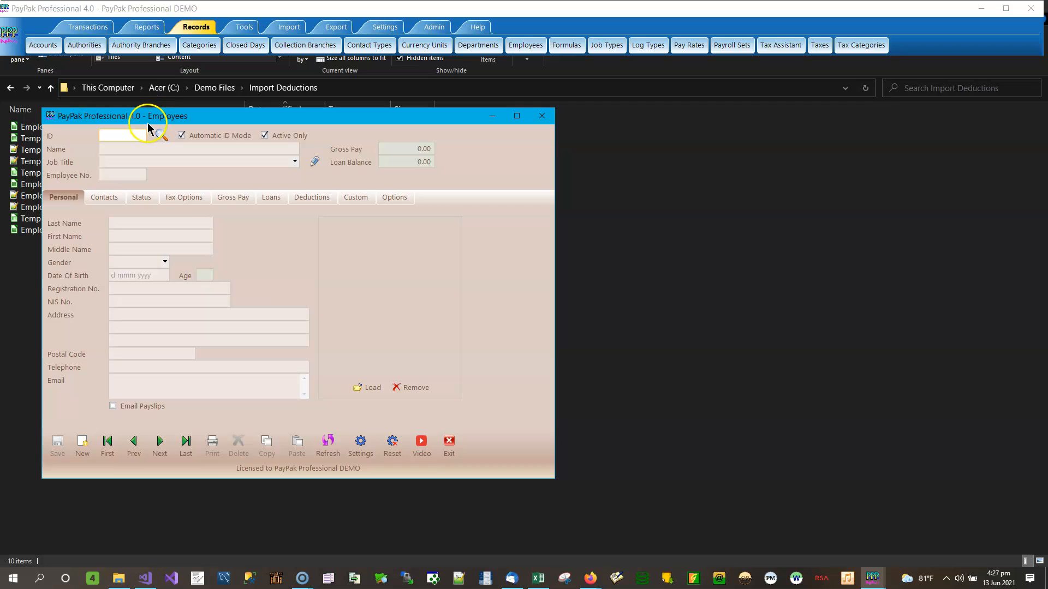
click(161, 137)
text(y)
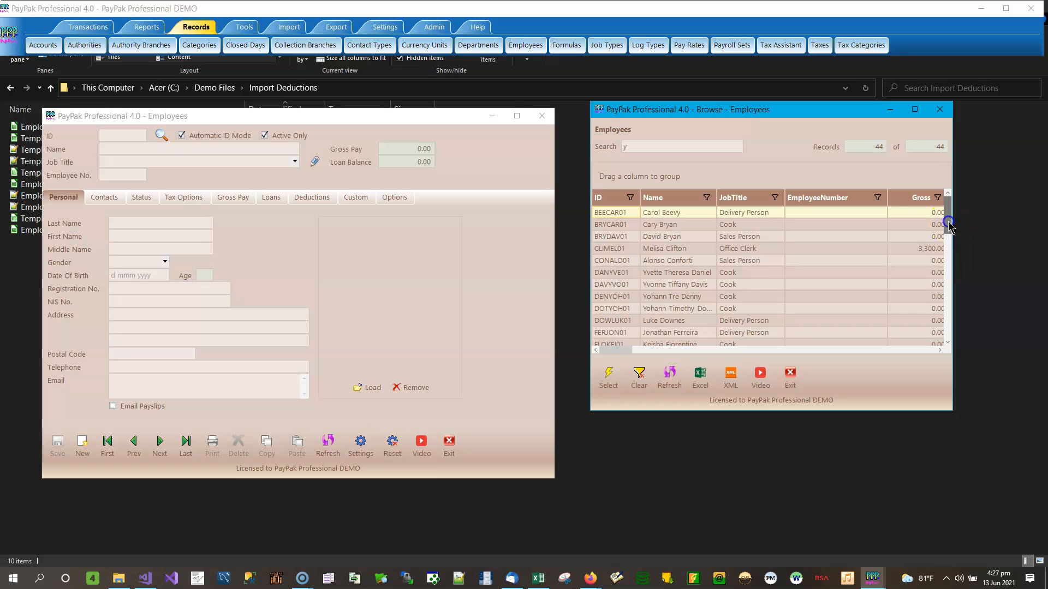
double_click(687, 272)
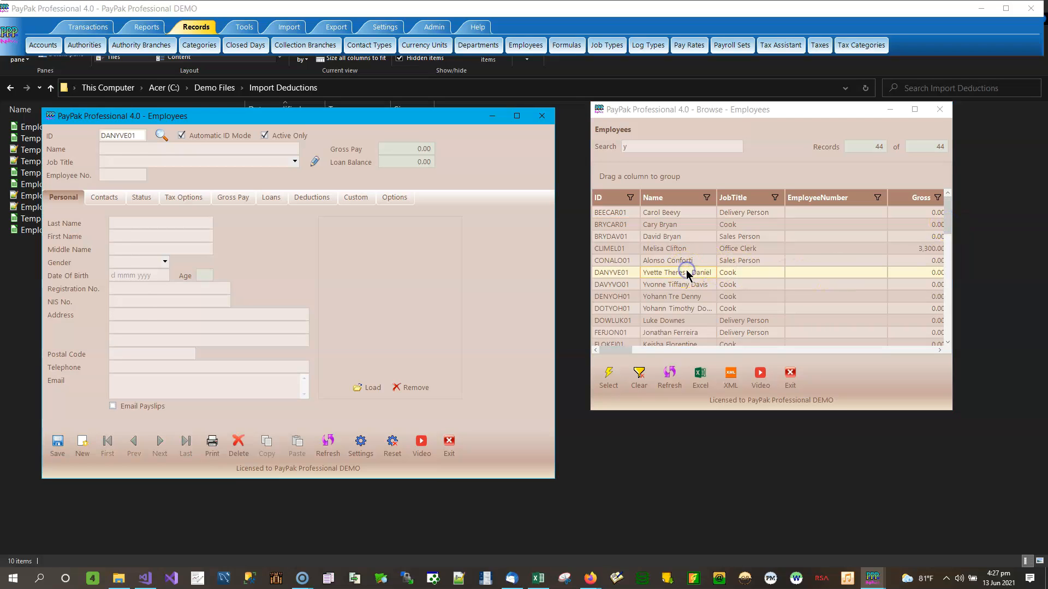
Step: Check the Big D Pizza Cell Phone Charges deduction on each cook's record
click(307, 200)
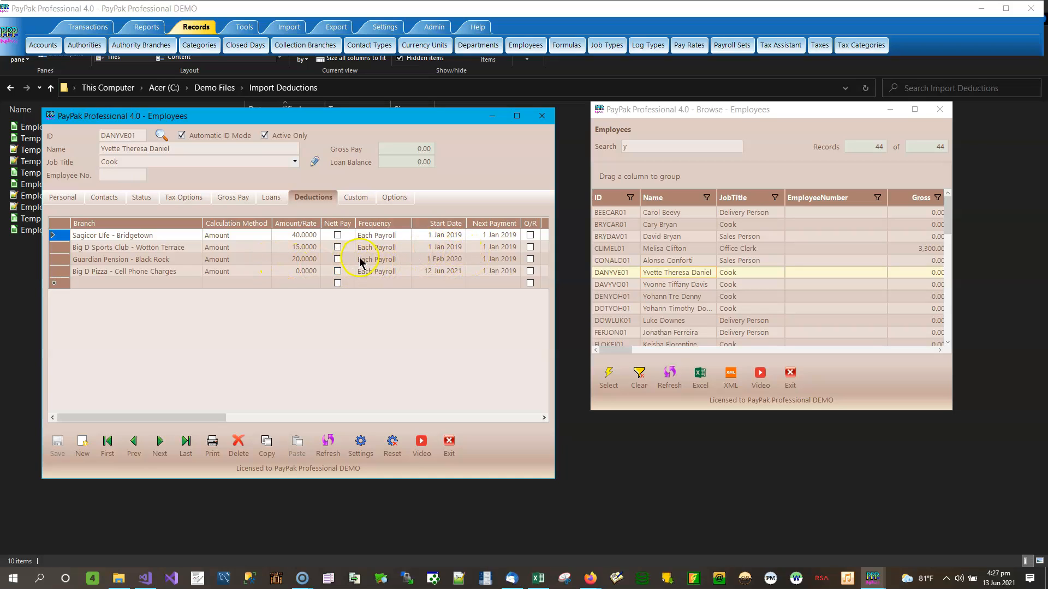
click(300, 275)
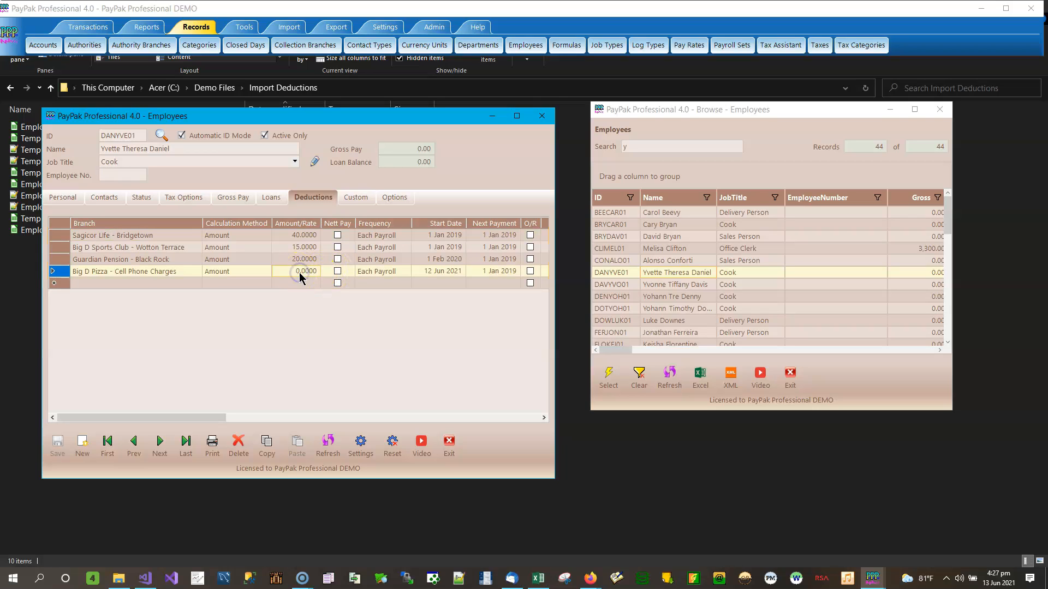
click(710, 287)
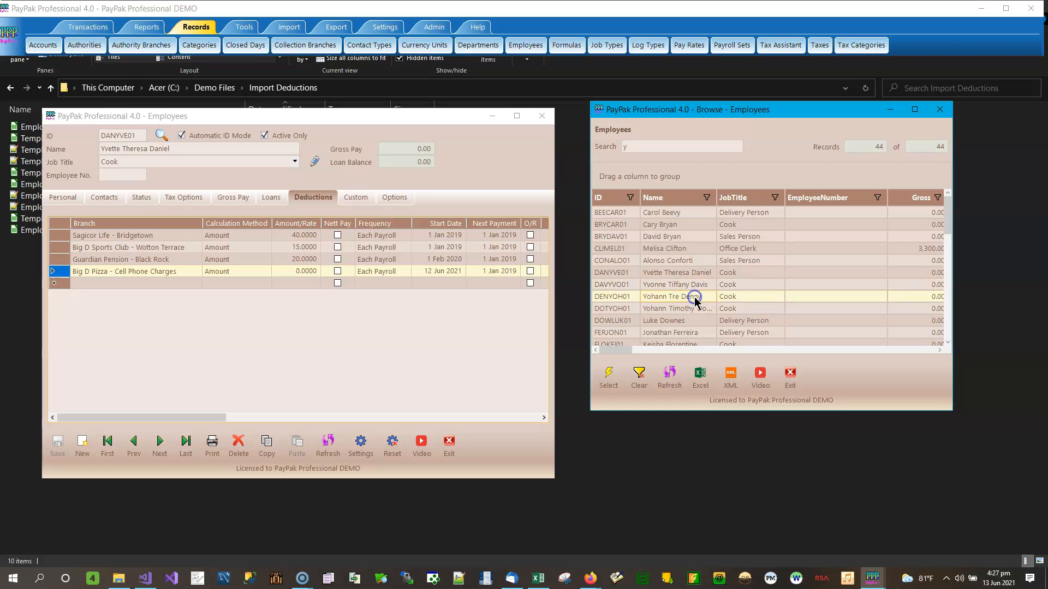
double_click(703, 284)
double_click(693, 298)
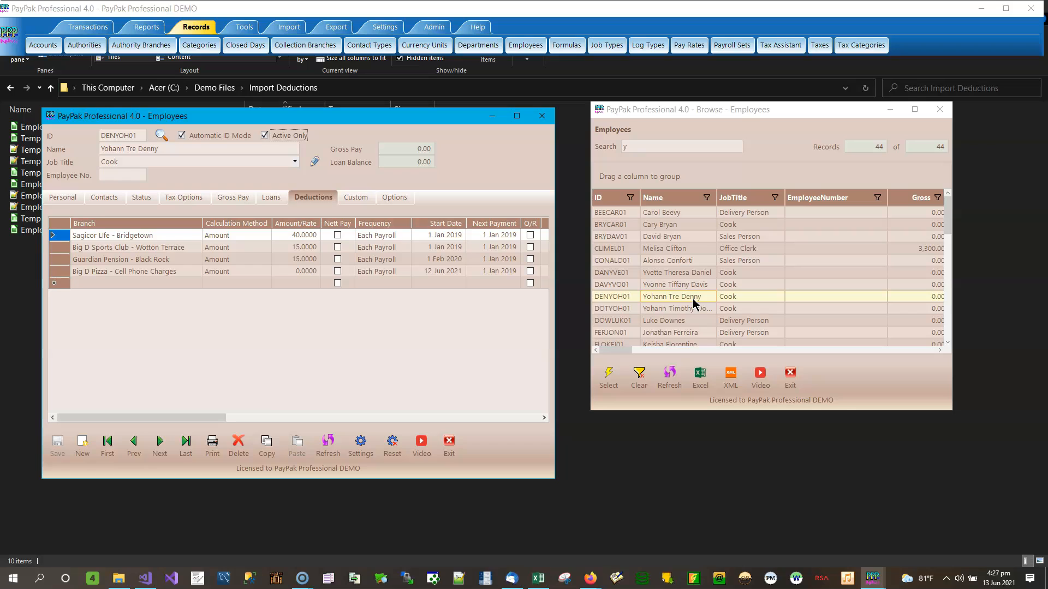
double_click(691, 308)
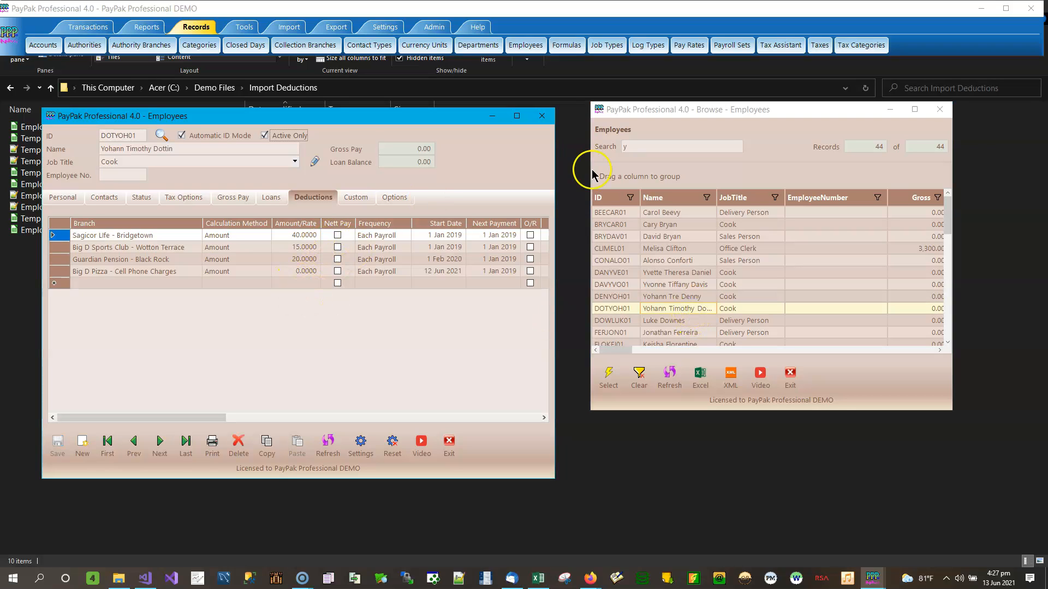
click(939, 109)
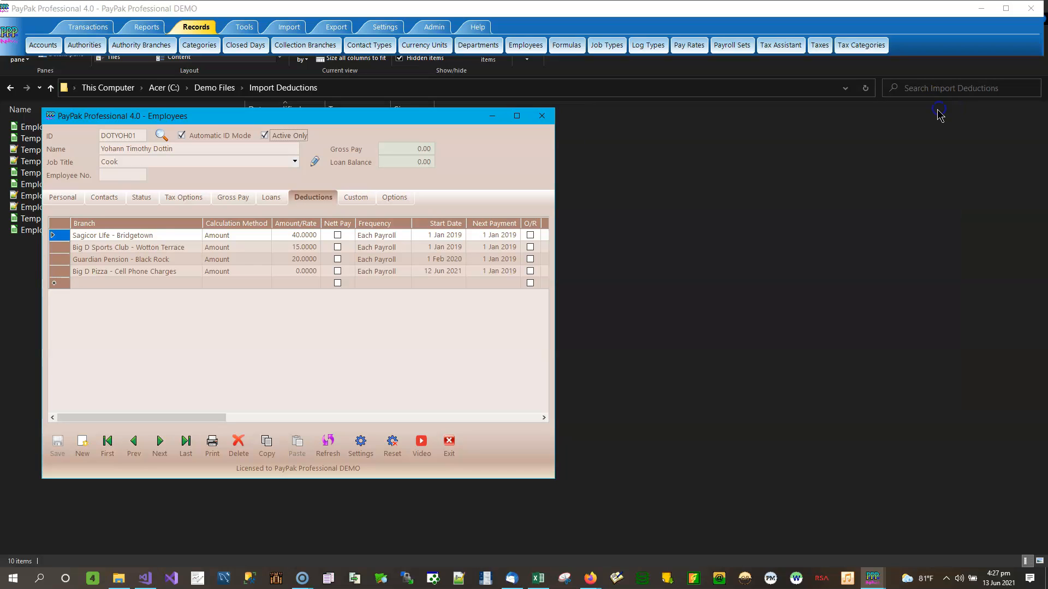
Step: Create batch 198 dated 11 Jun 2021 for the Year To Date Test payroll set
click(543, 117)
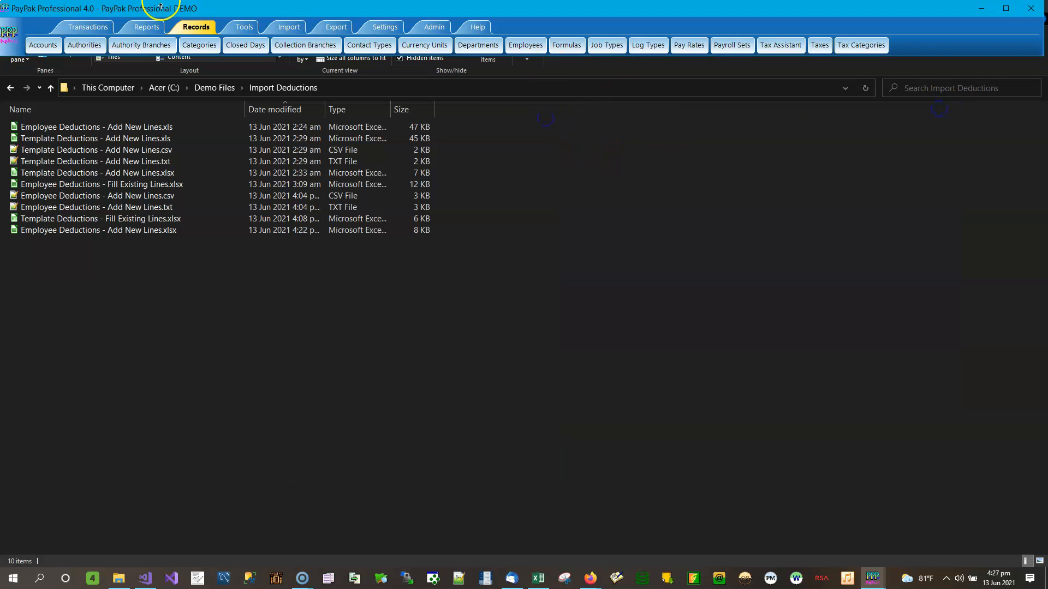
click(75, 34)
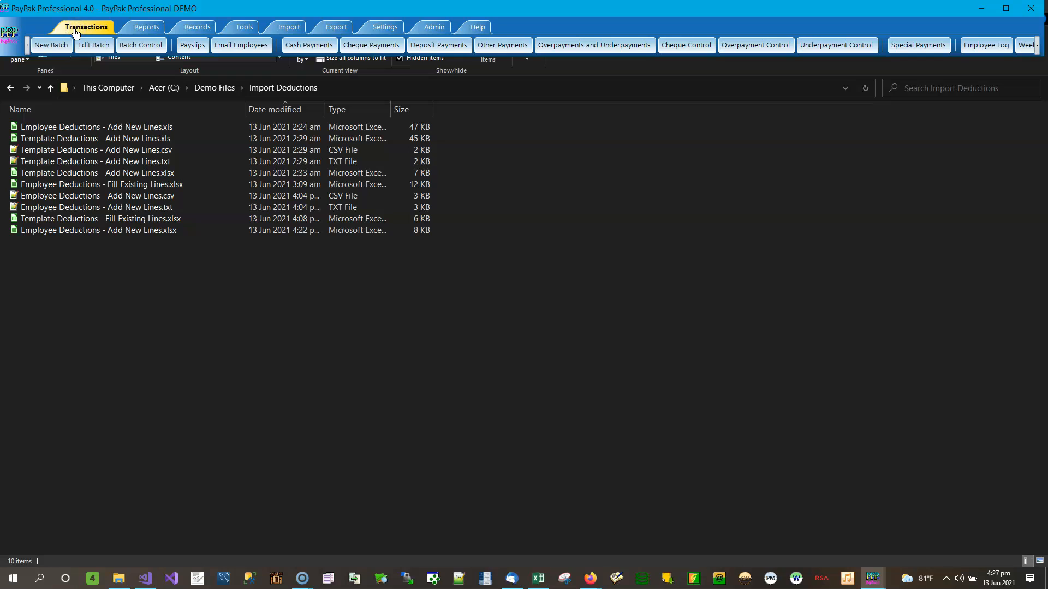
click(82, 34)
click(57, 48)
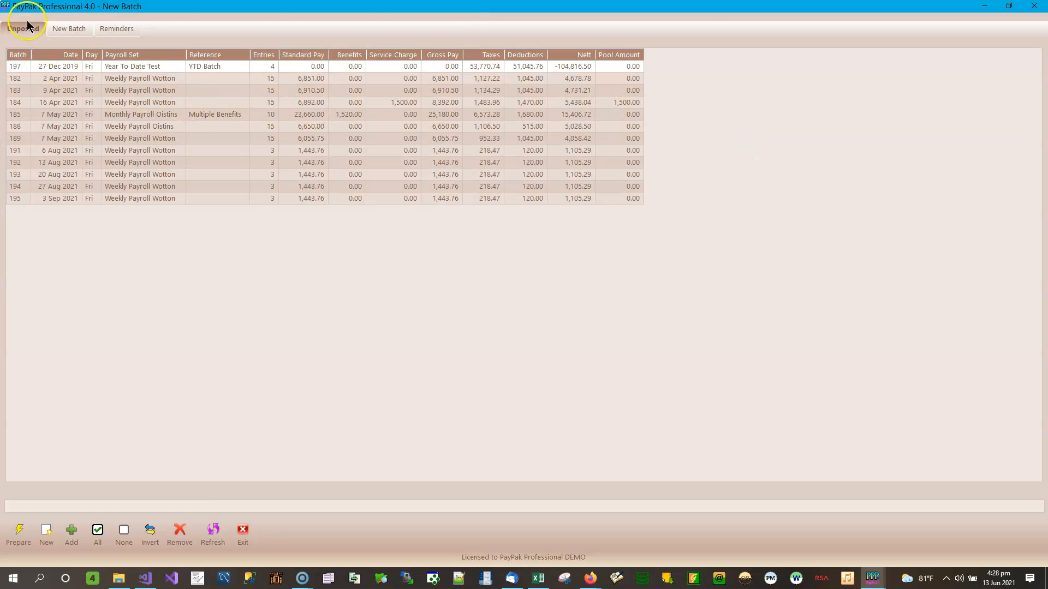
click(69, 28)
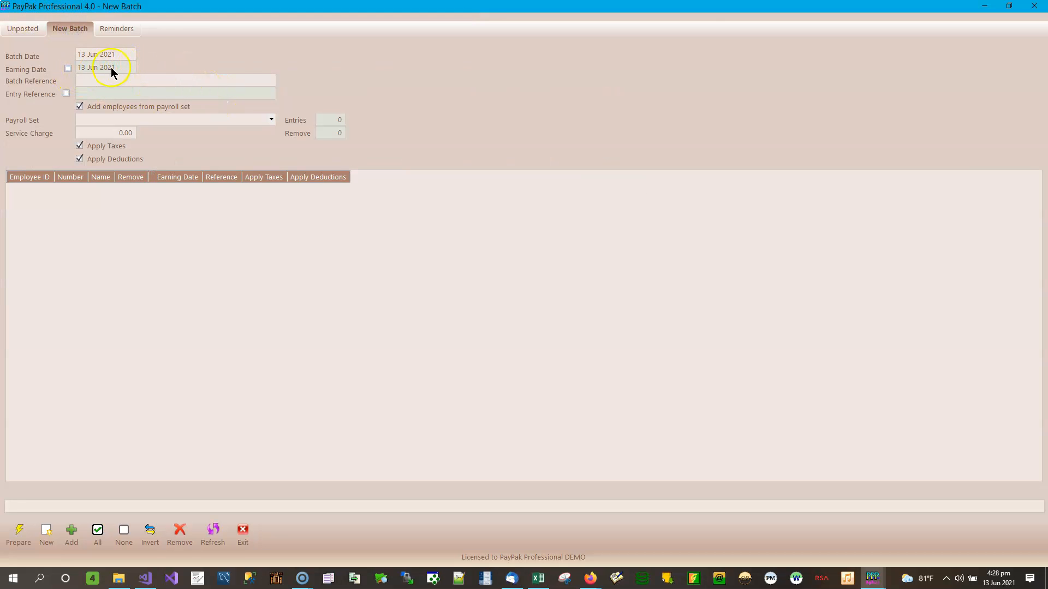
click(122, 54)
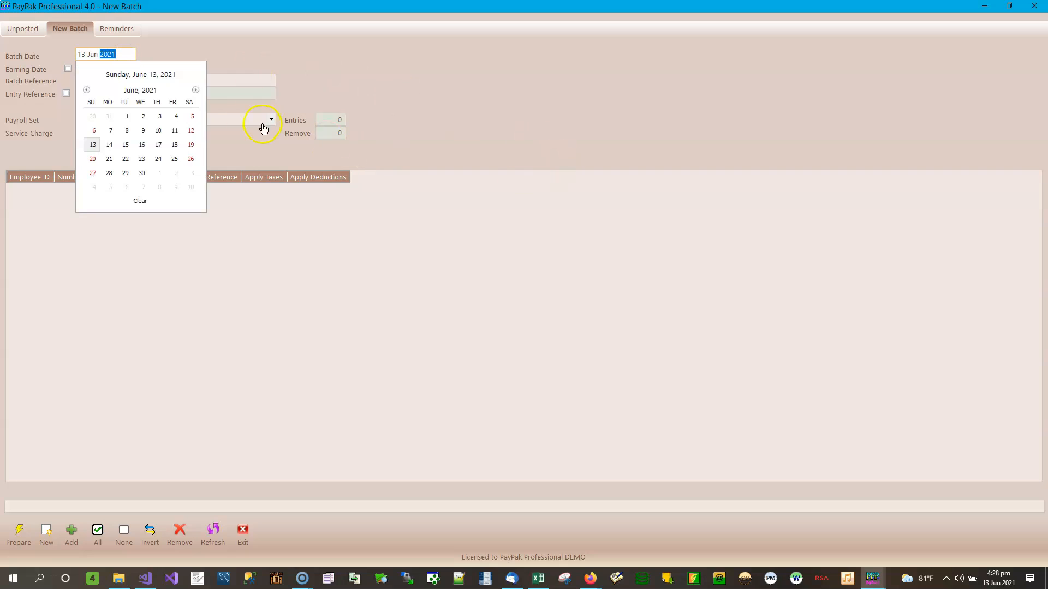
click(178, 124)
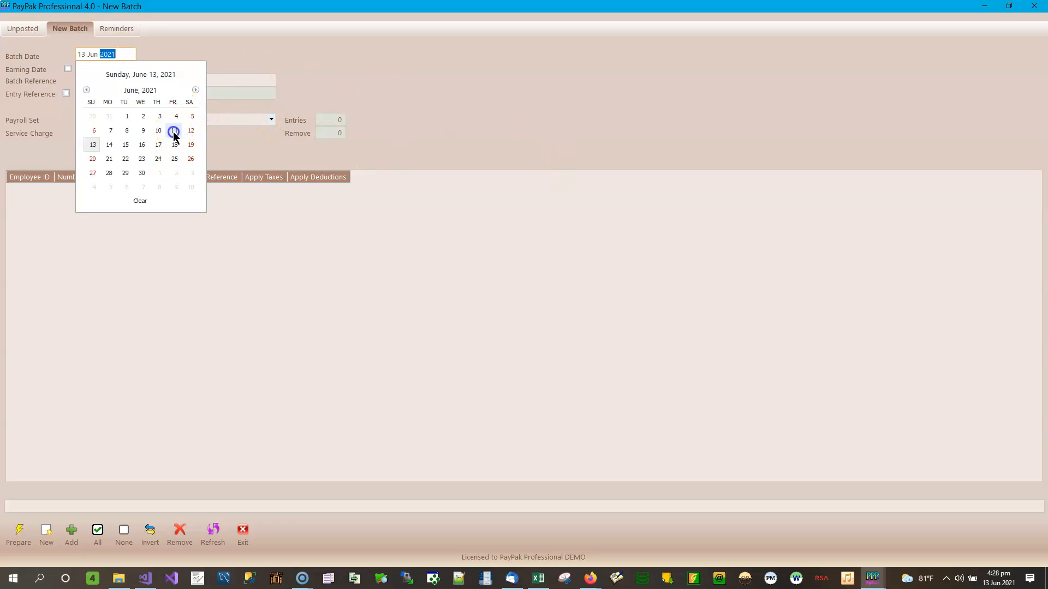
click(271, 119)
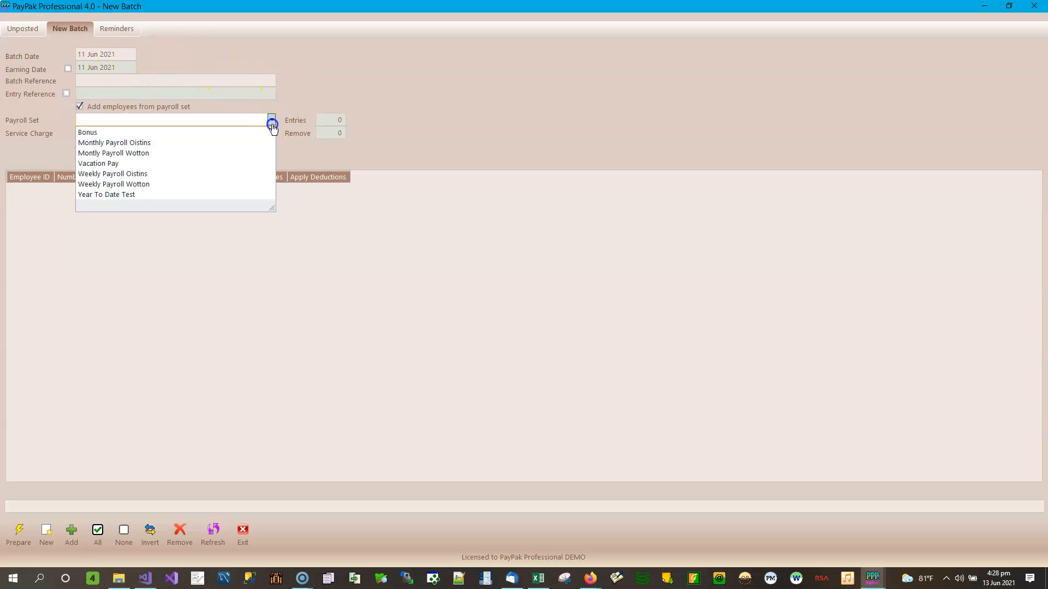
click(114, 195)
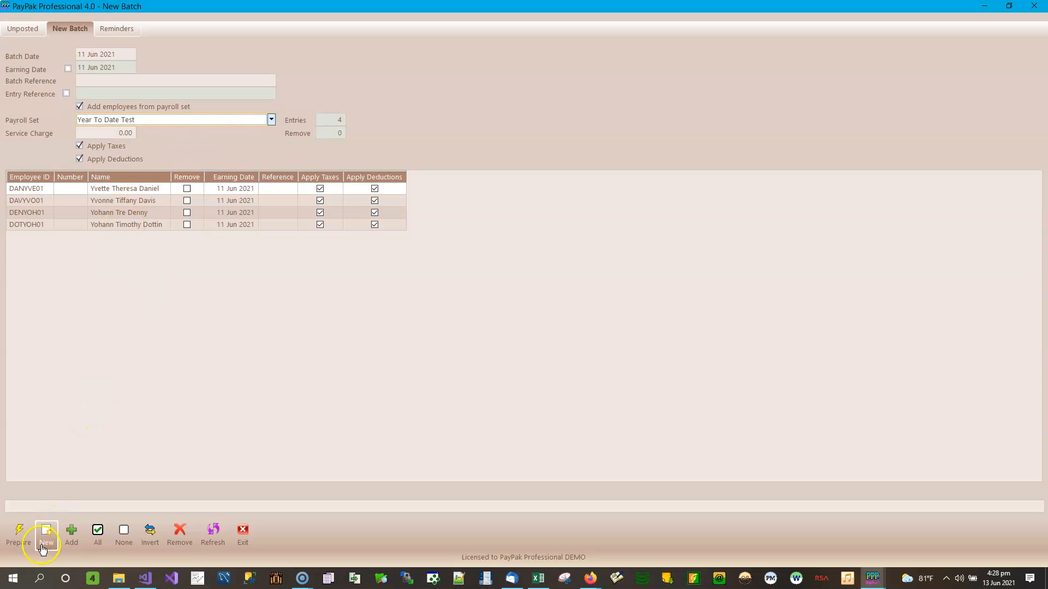
click(18, 533)
click(518, 339)
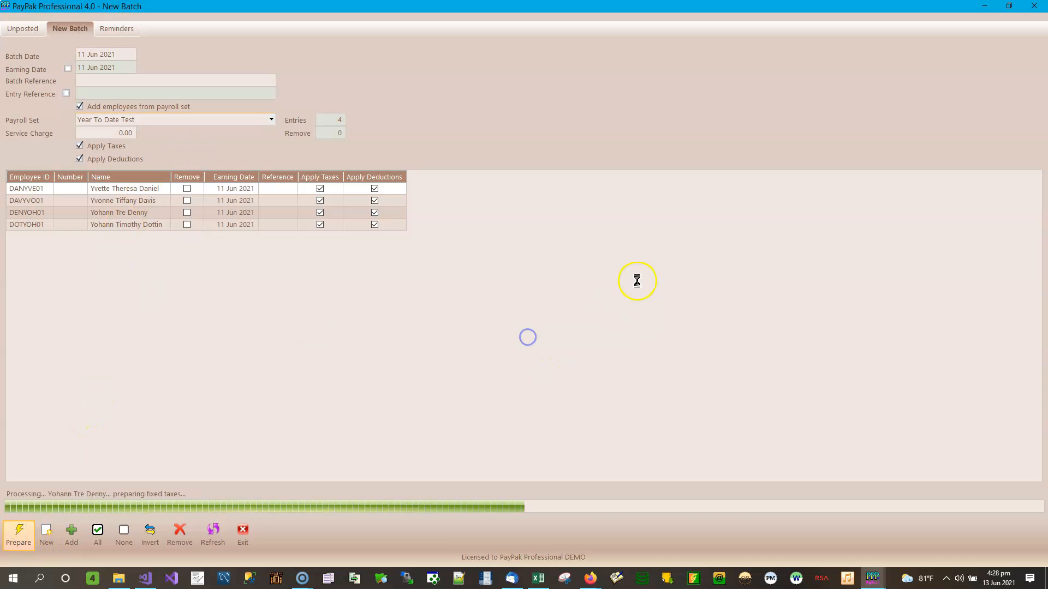
click(553, 330)
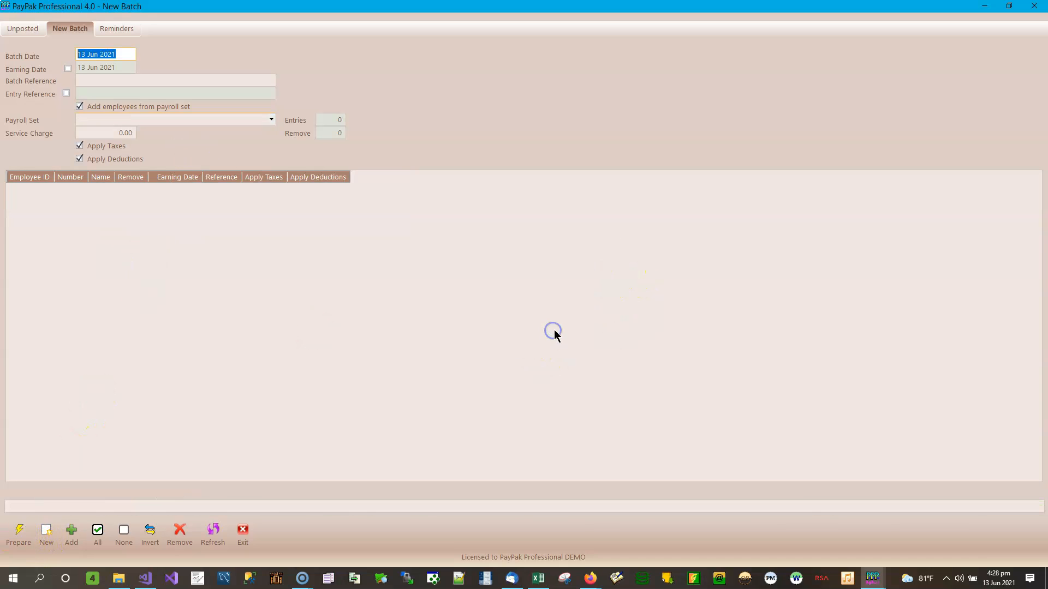
Step: Open batch 198 for editing and save 40 regular hours for the first employee
click(243, 532)
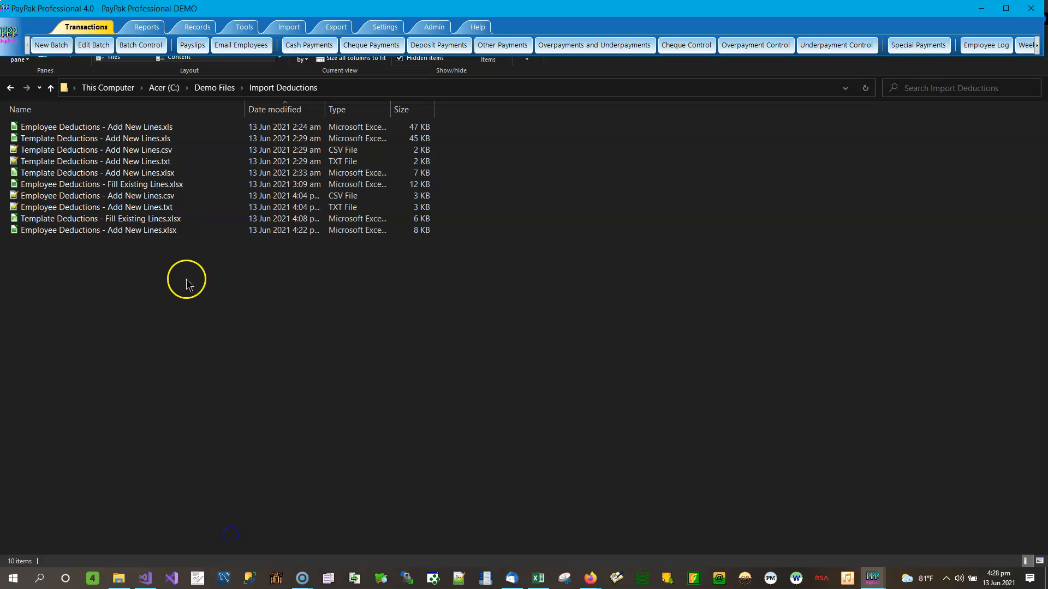
click(81, 44)
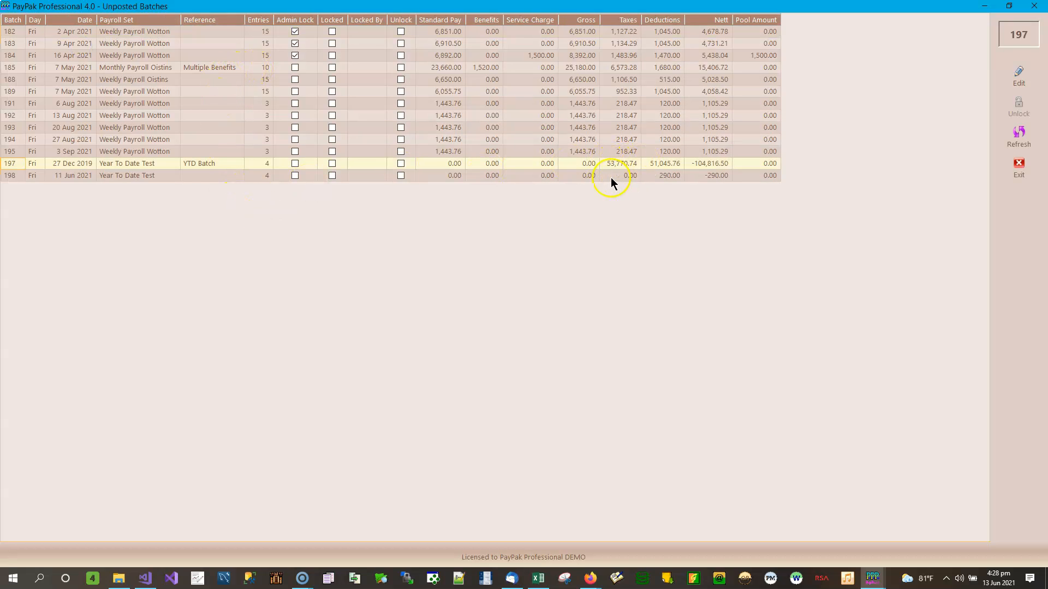
click(579, 175)
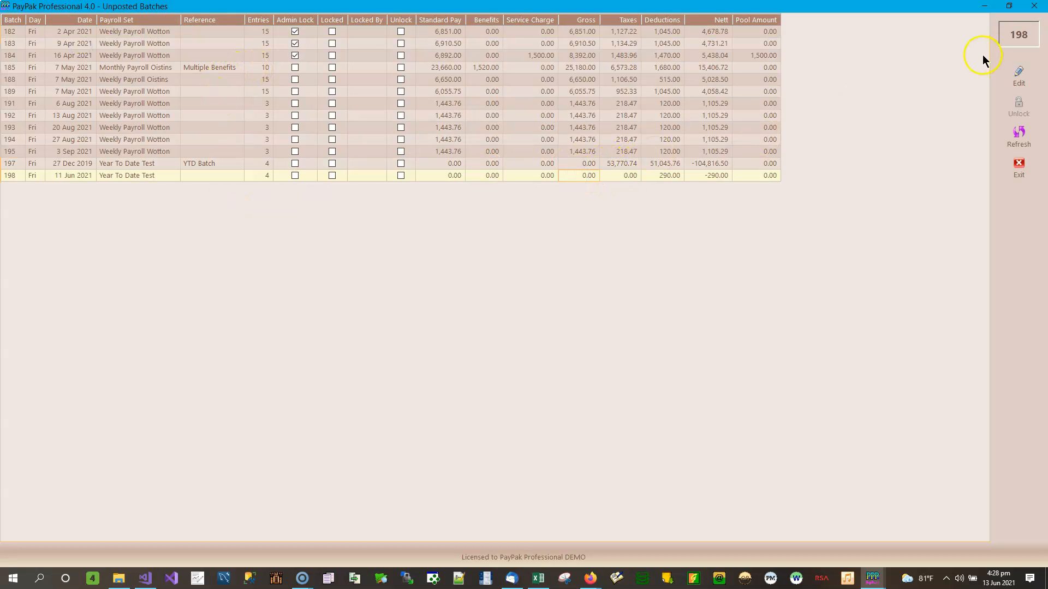
click(1022, 75)
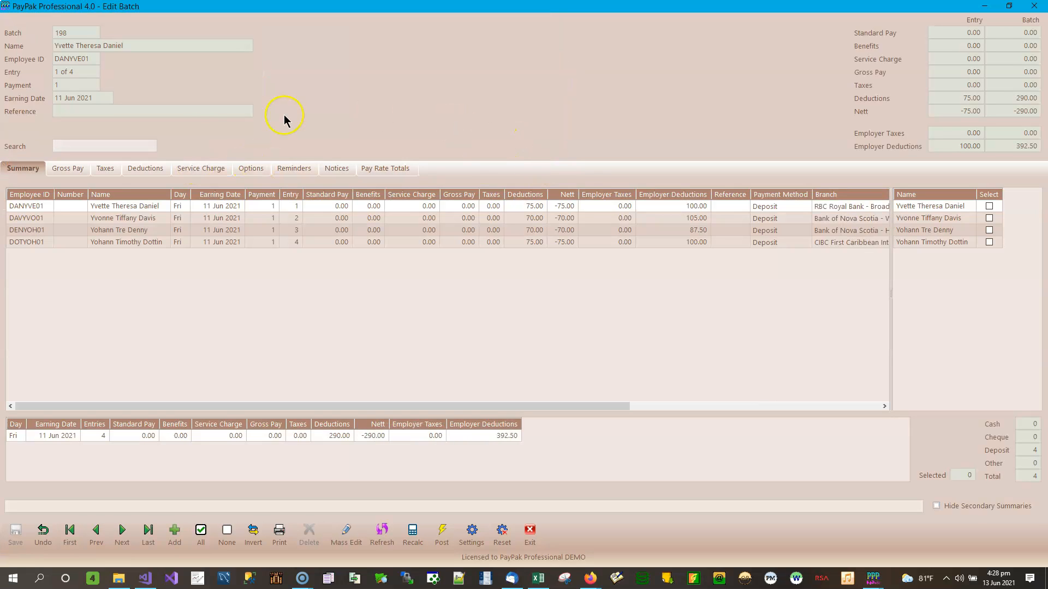
click(61, 167)
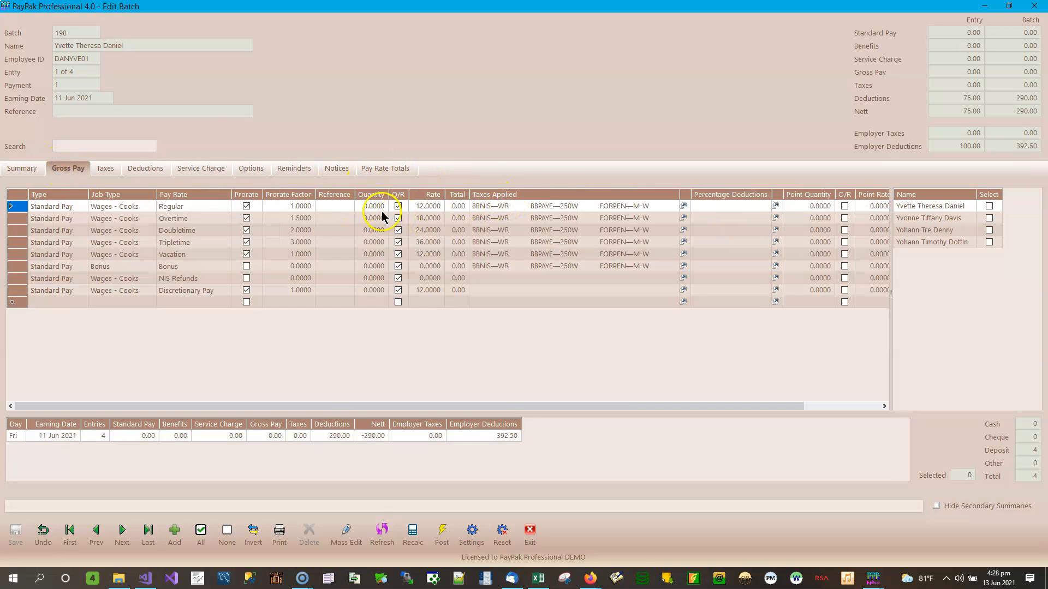
click(380, 208)
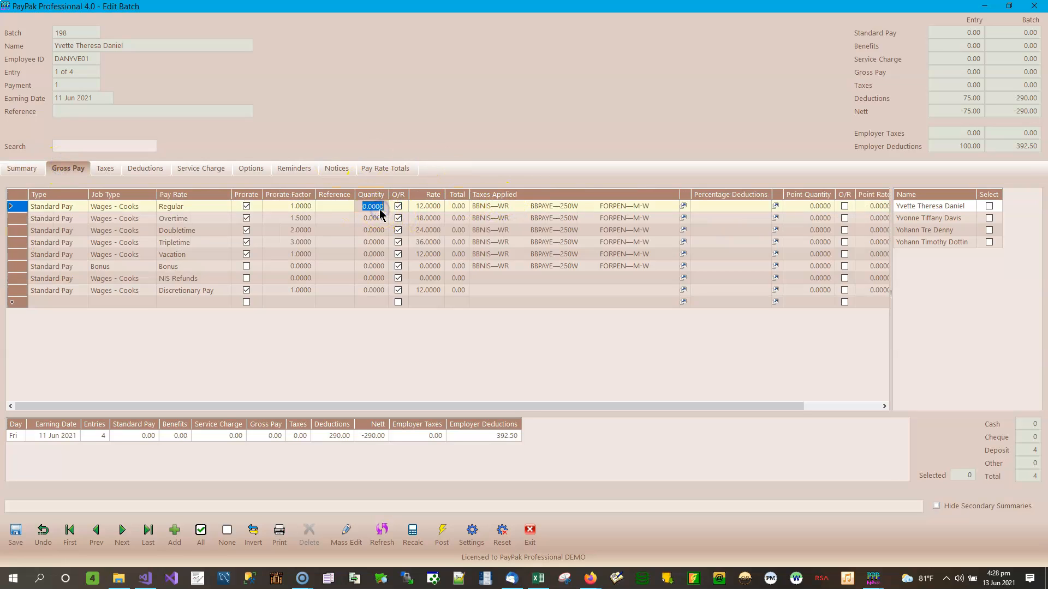
text(40)
key(Return)
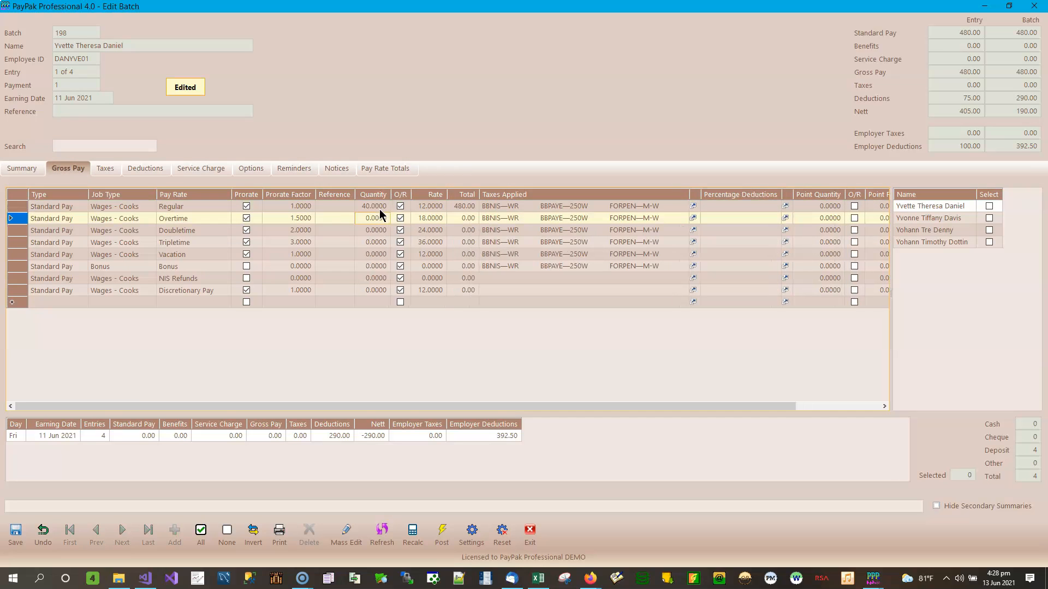
click(15, 532)
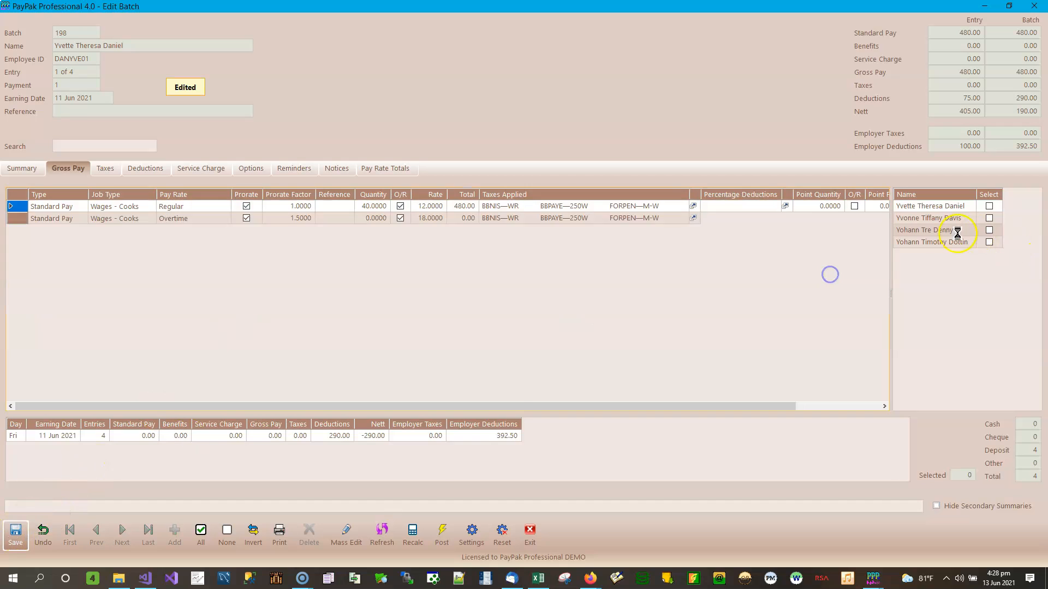
Step: Enter and save 40 regular hours for the second and third employees
click(933, 221)
click(377, 206)
text(40)
key(Return)
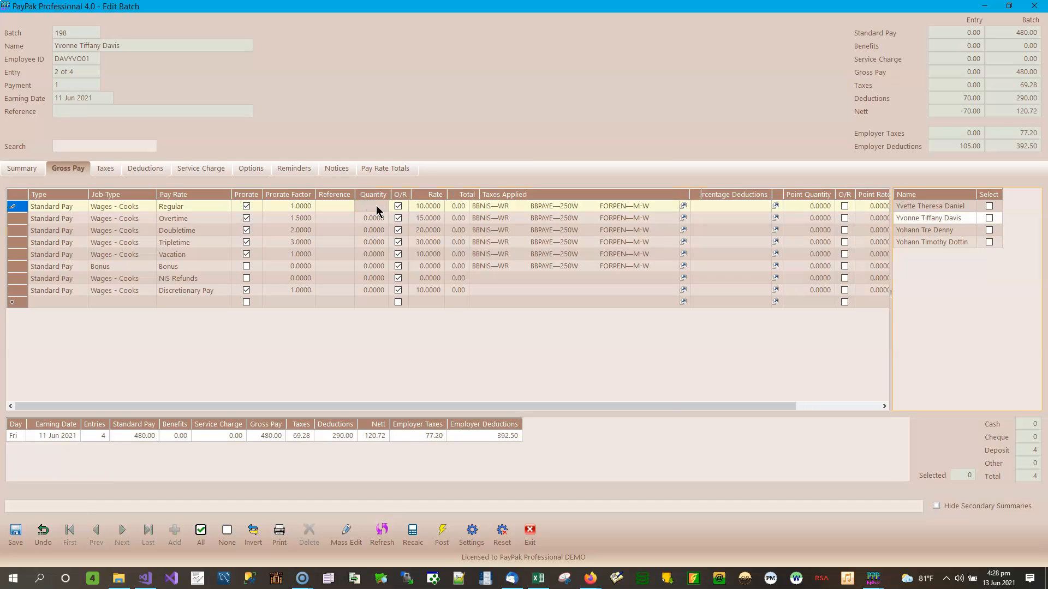
click(15, 532)
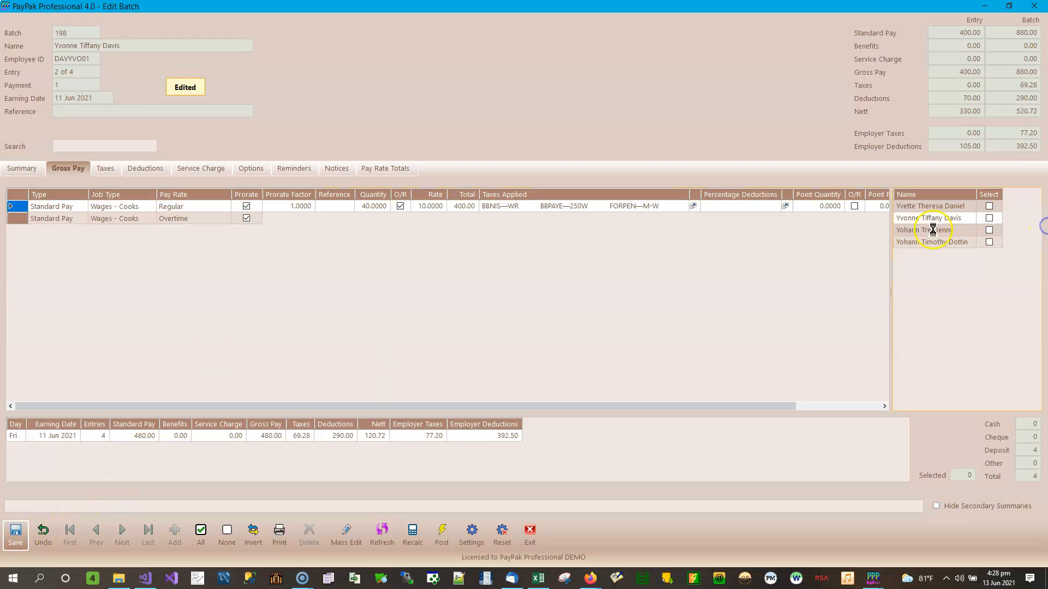
click(932, 234)
click(377, 207)
text(40)
key(Return)
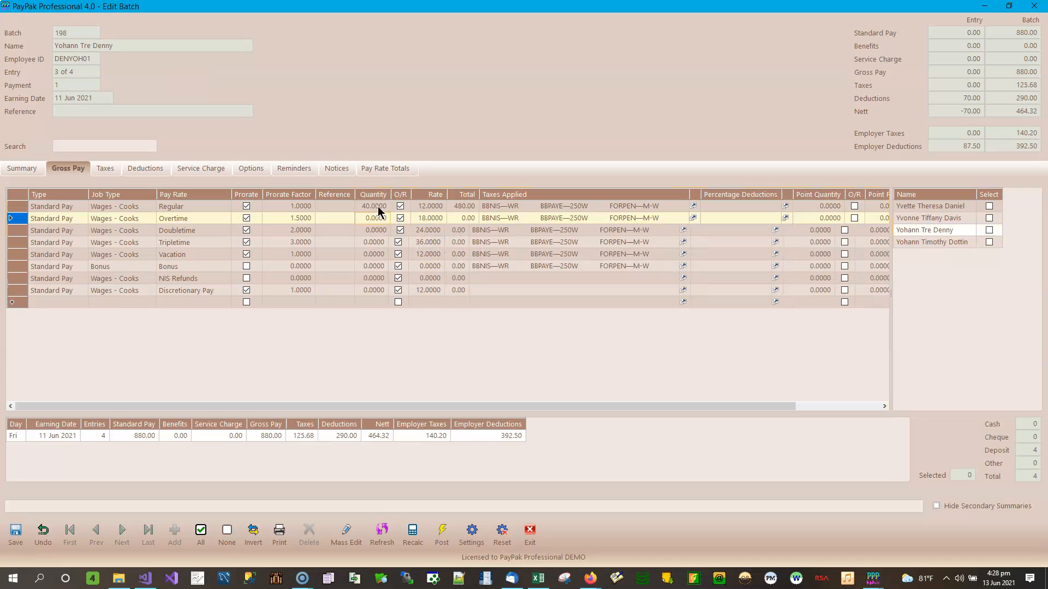
click(16, 532)
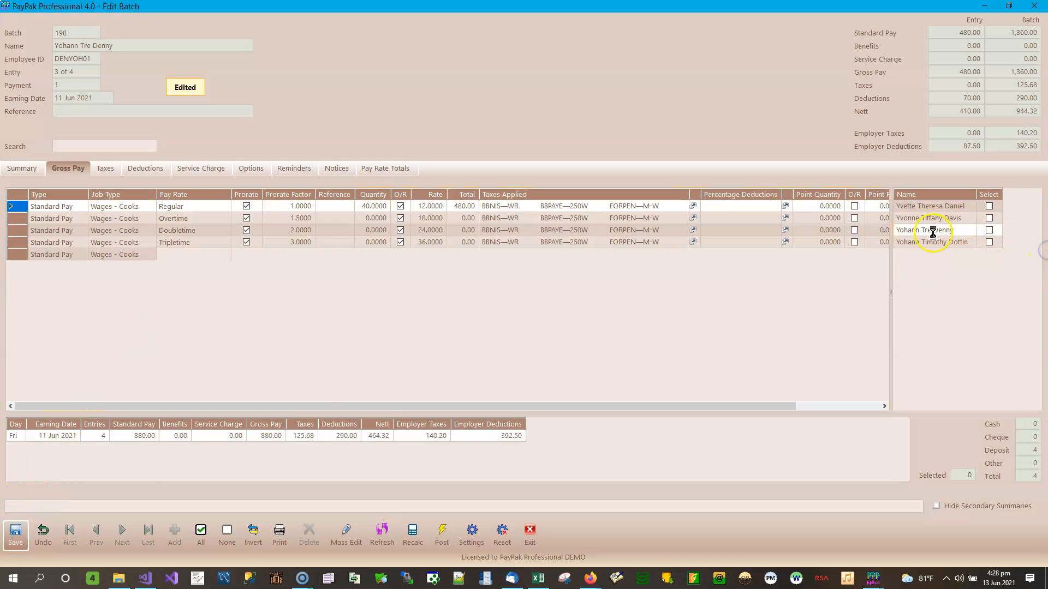
Step: Replace the fourth employee's Regular quantity with 40, save, and check the 1,880.00 gross summary
click(941, 244)
click(369, 209)
key(BackSpace)
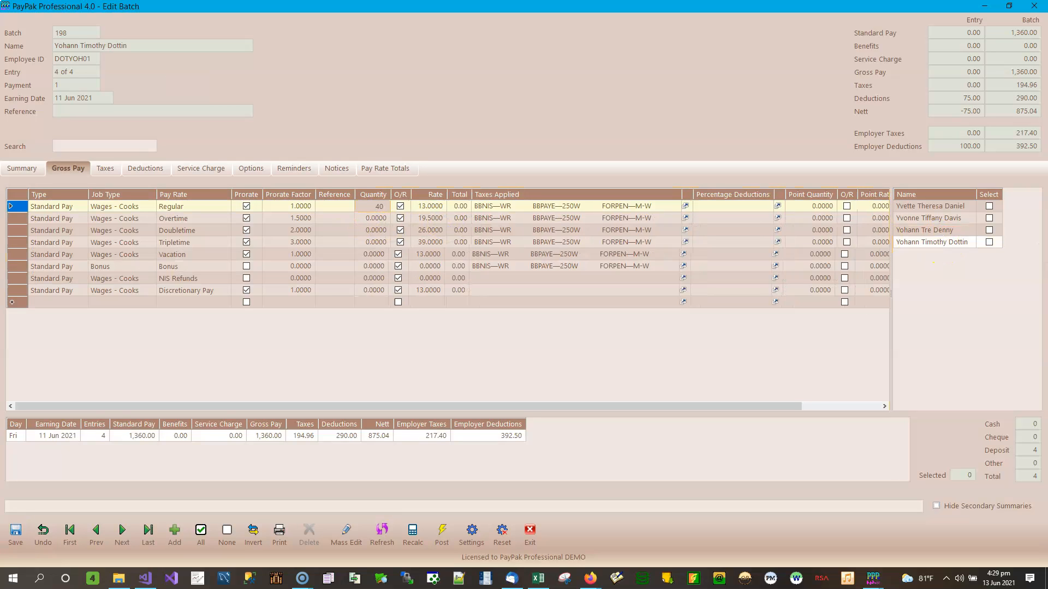
text(40)
key(Return)
click(15, 532)
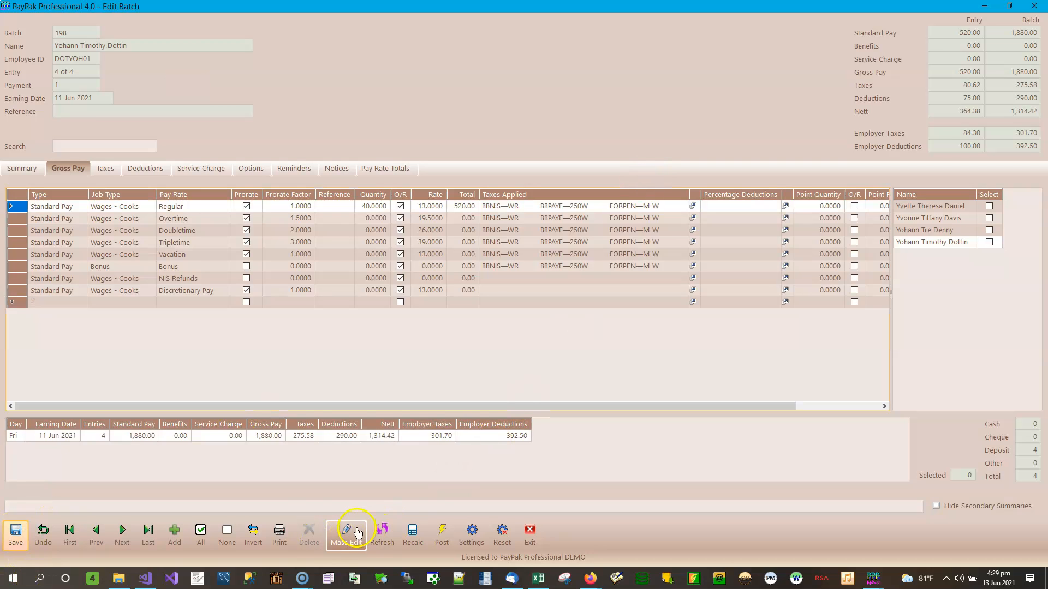
click(23, 167)
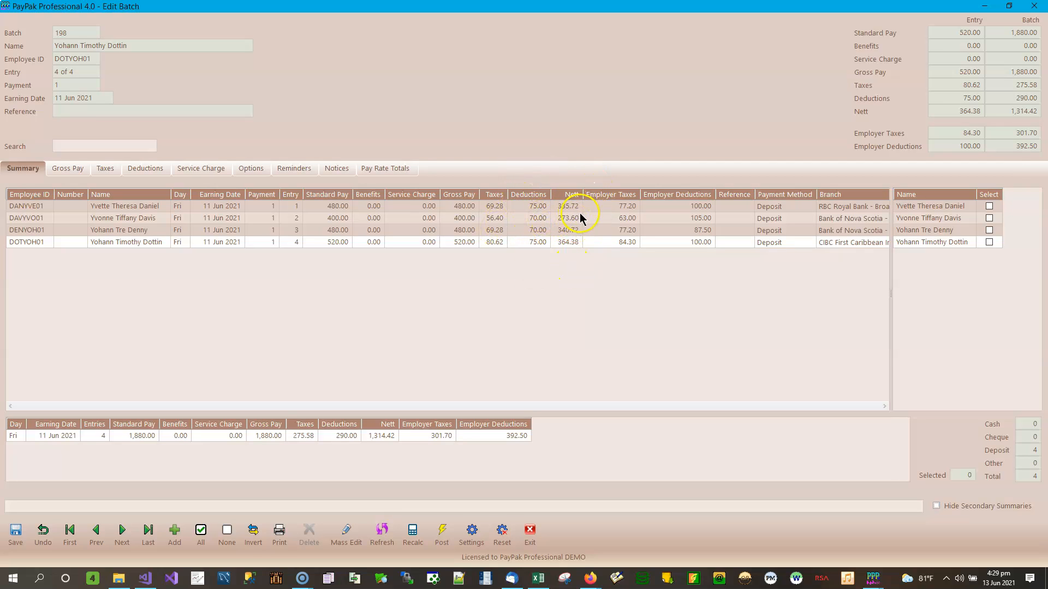
Step: Review batch 198's deductions, including Cell Phone Charges, for all four employees, then close the editor
click(149, 174)
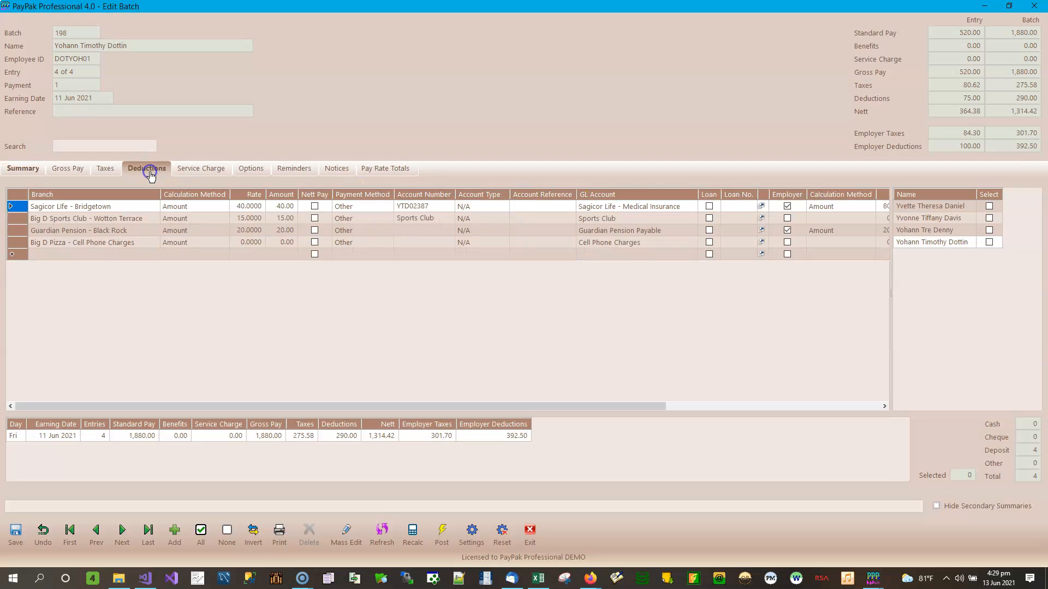
click(250, 243)
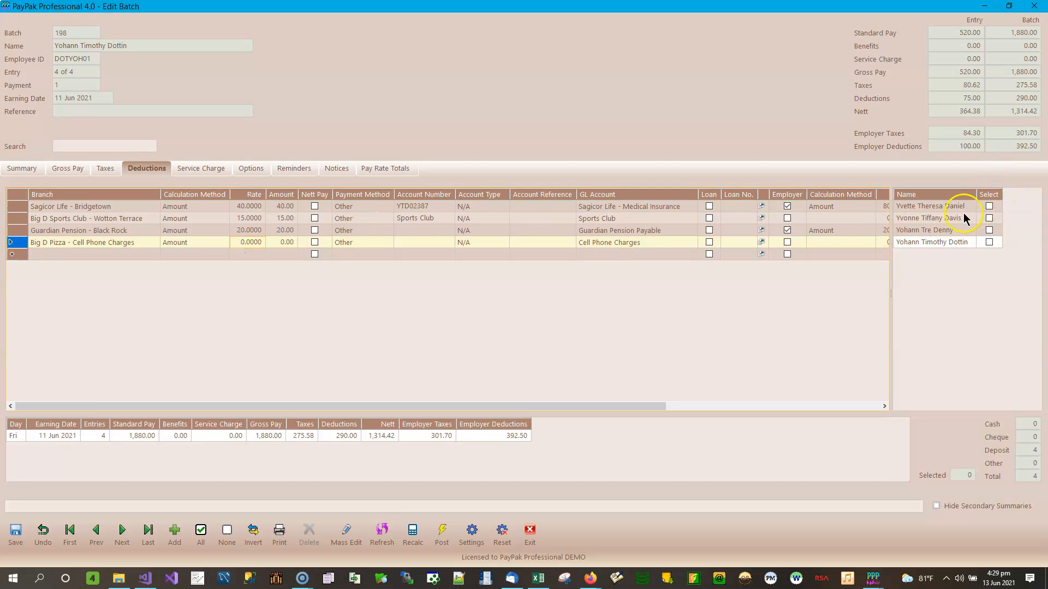
click(955, 207)
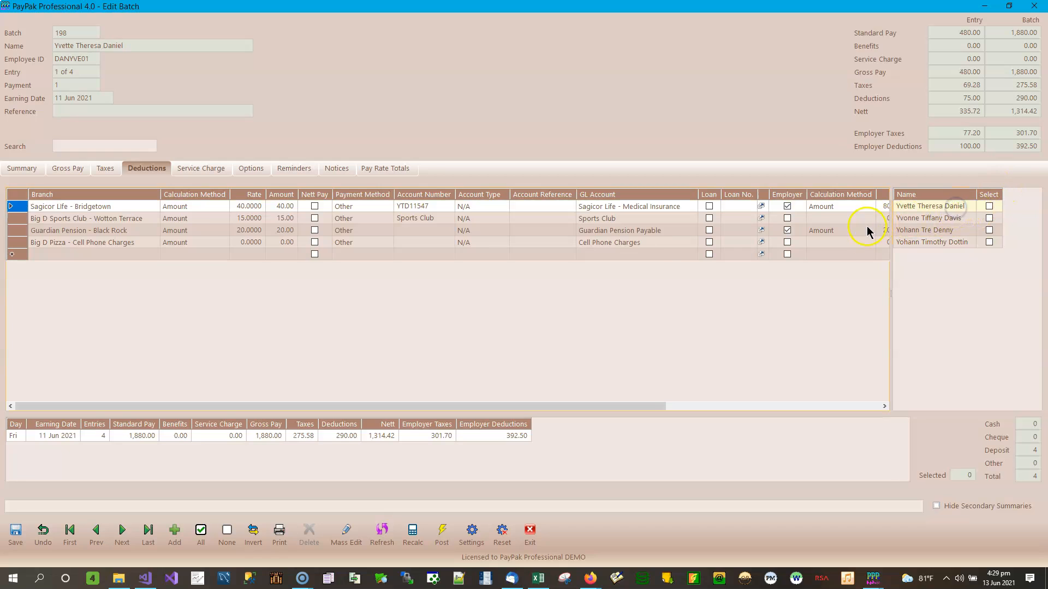
click(939, 219)
click(939, 230)
click(942, 242)
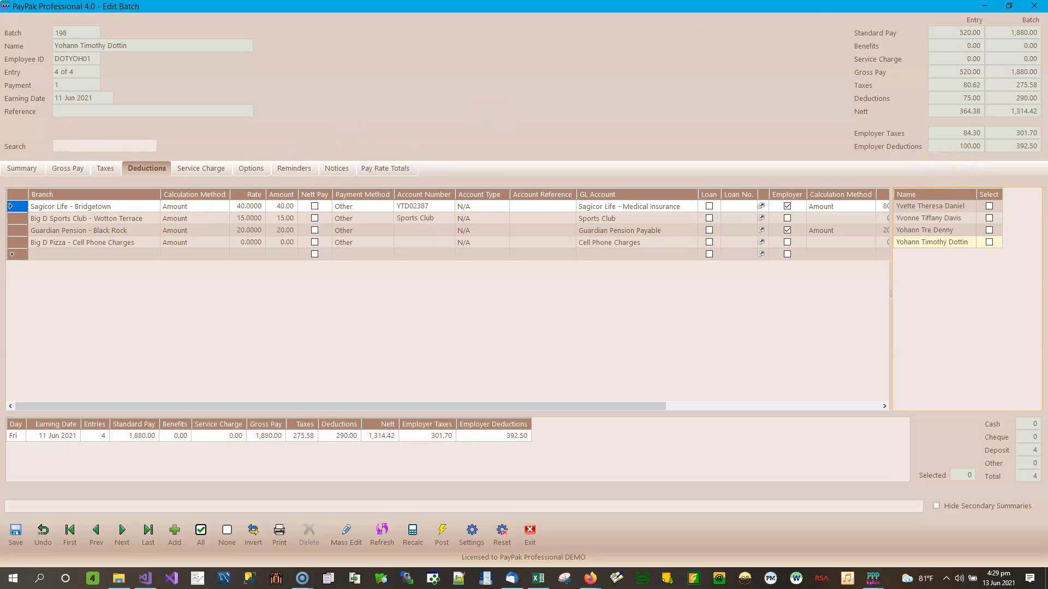
click(1034, 7)
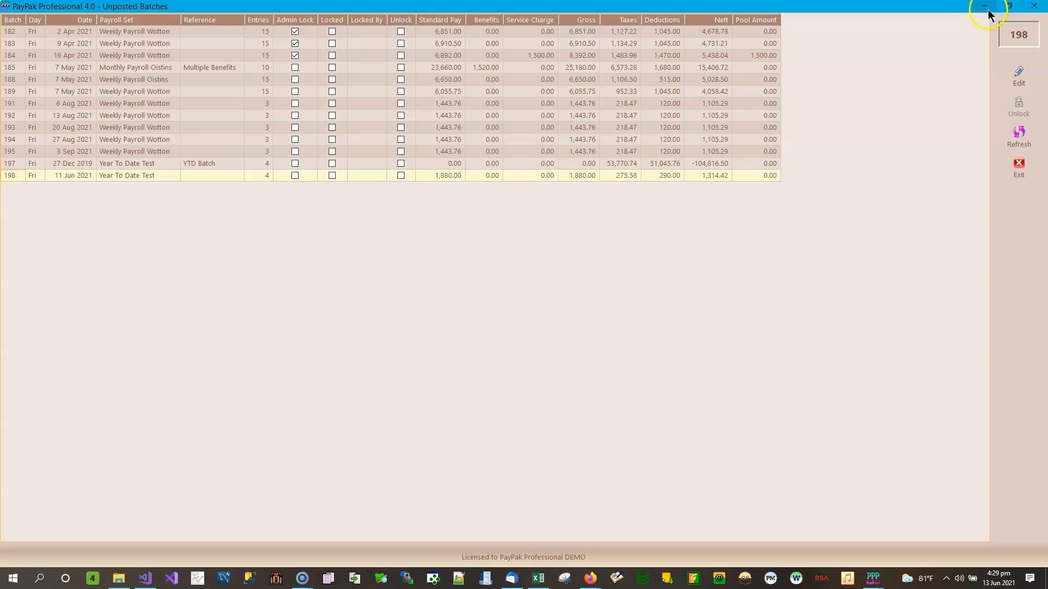
Step: Bring Import Deductions back and select Template Deductions - Fill Existing Lines.xlsx as the import file
click(1034, 7)
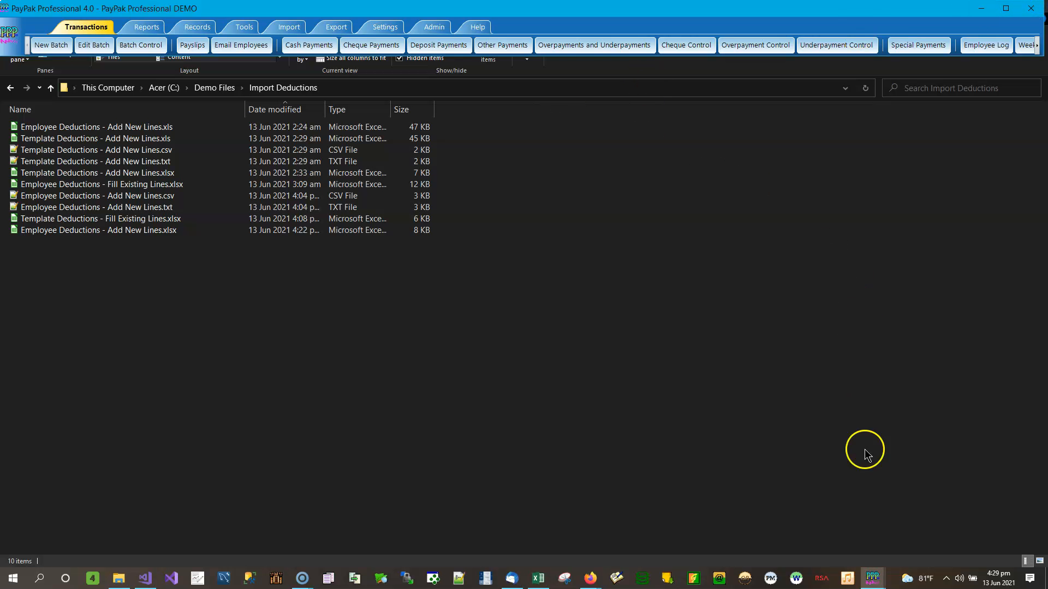
mouse_move(877, 576)
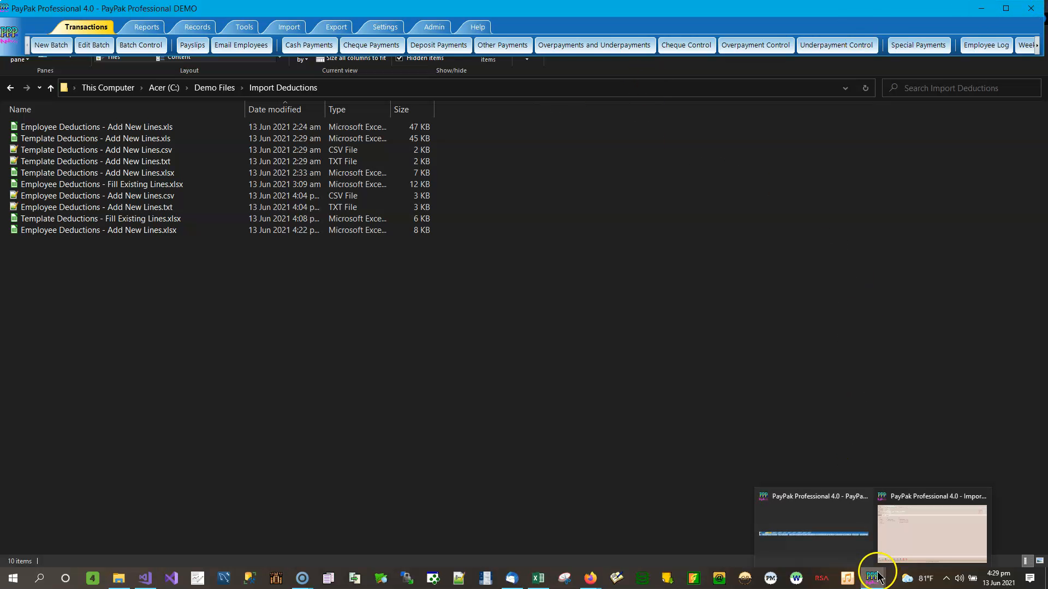
mouse_move(932, 533)
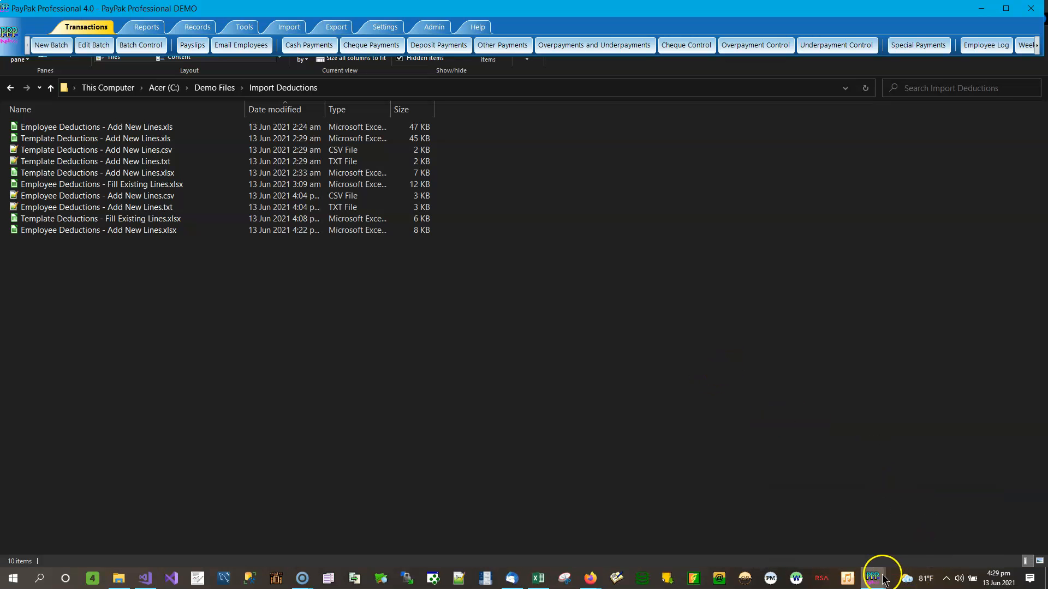
click(923, 525)
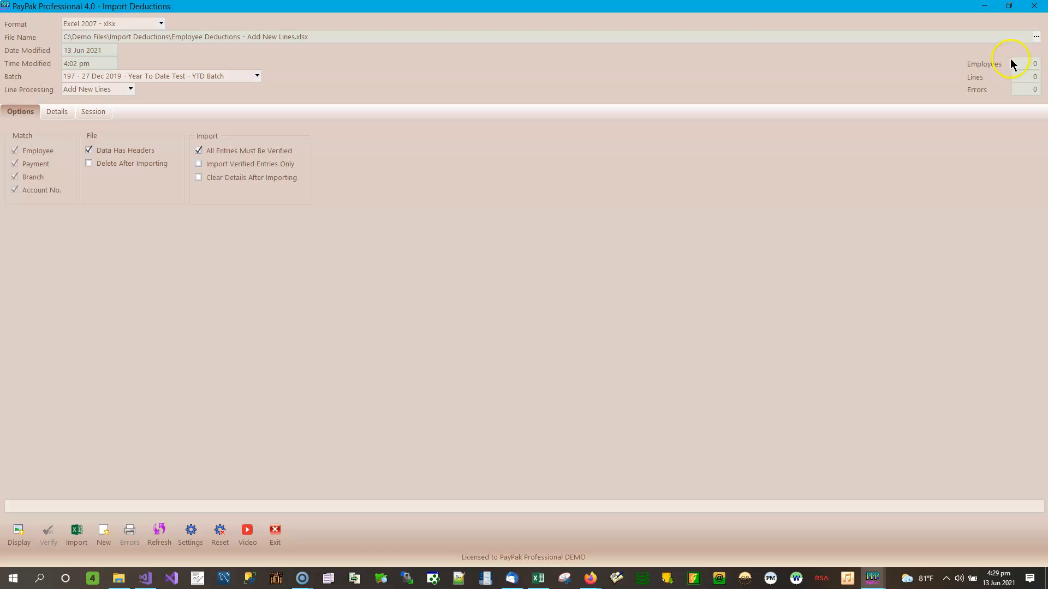
click(1035, 36)
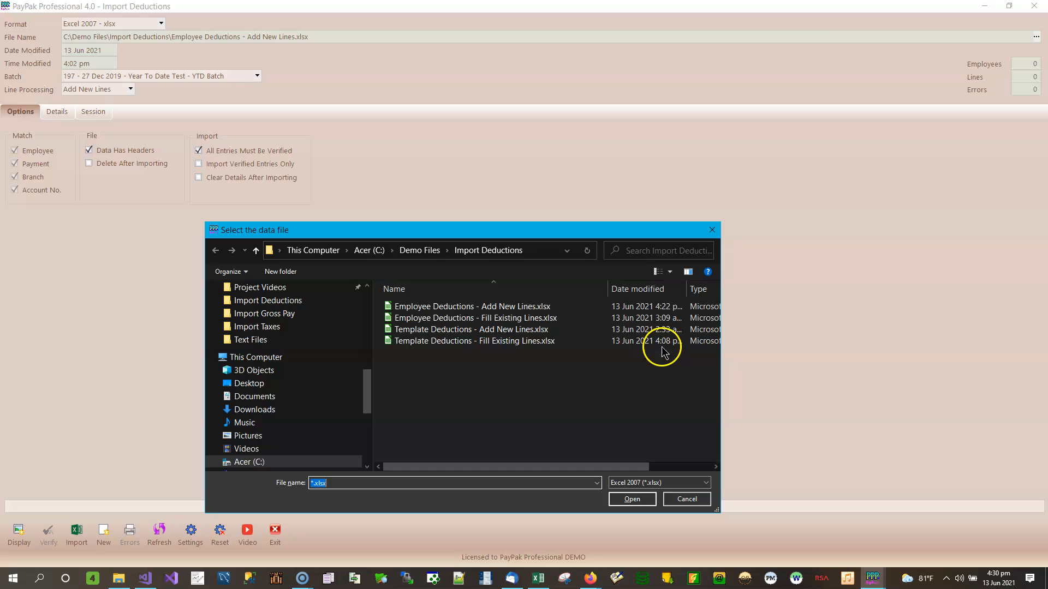
double_click(509, 341)
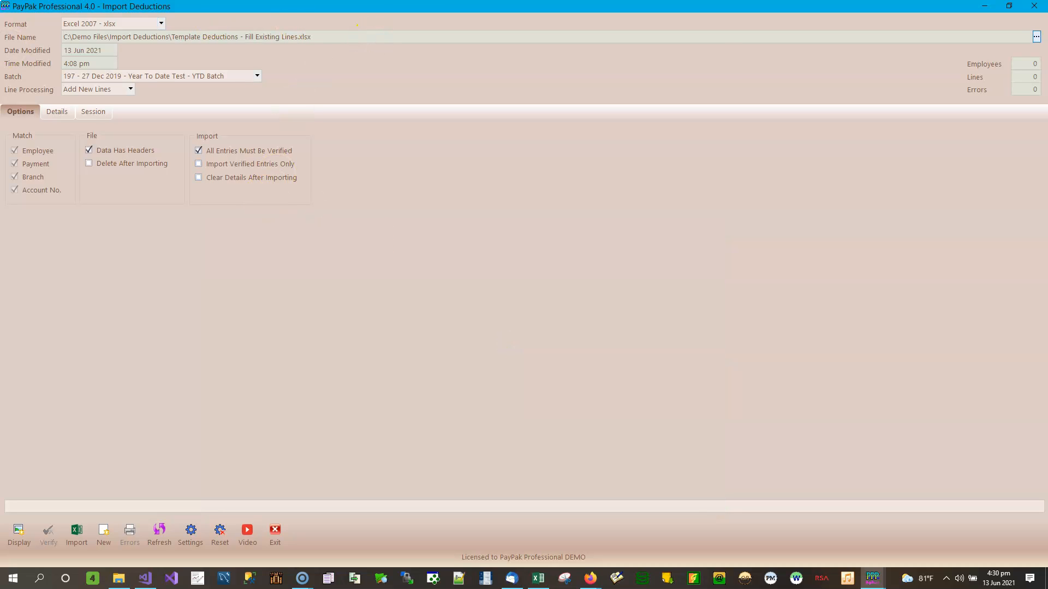
Step: Target batch 198 - 11 Jun 2021 - Year To Date Test and set Line Processing to Fill Existing Lines
click(257, 77)
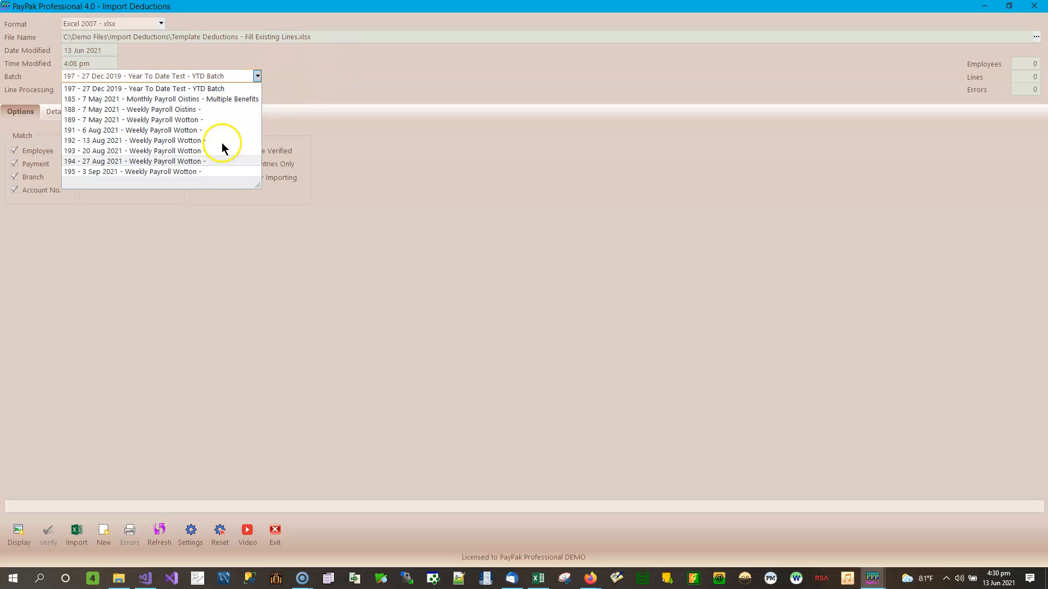
click(336, 80)
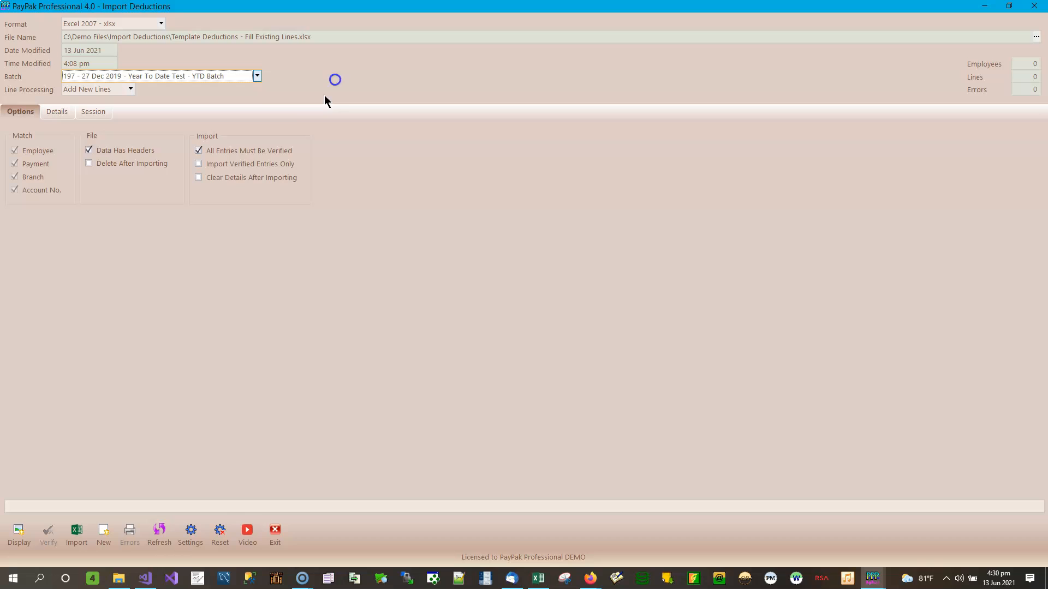
click(257, 75)
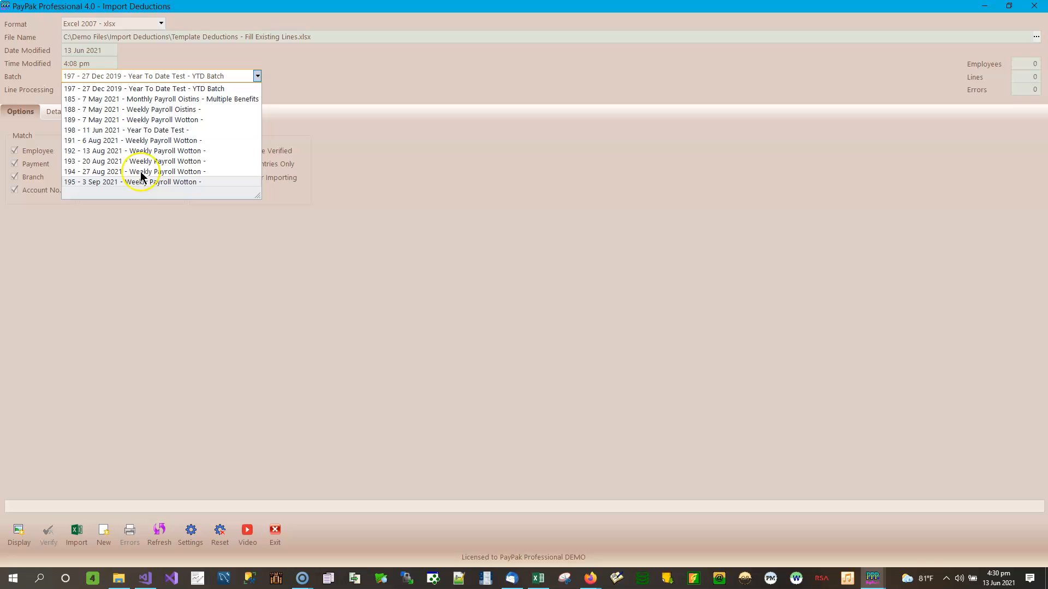
click(138, 133)
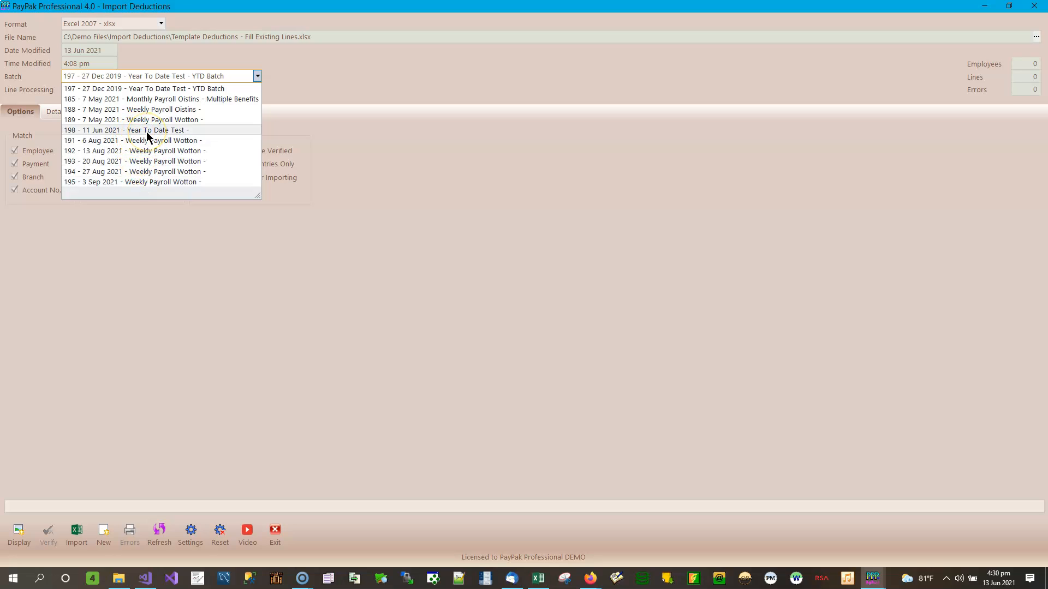
click(118, 133)
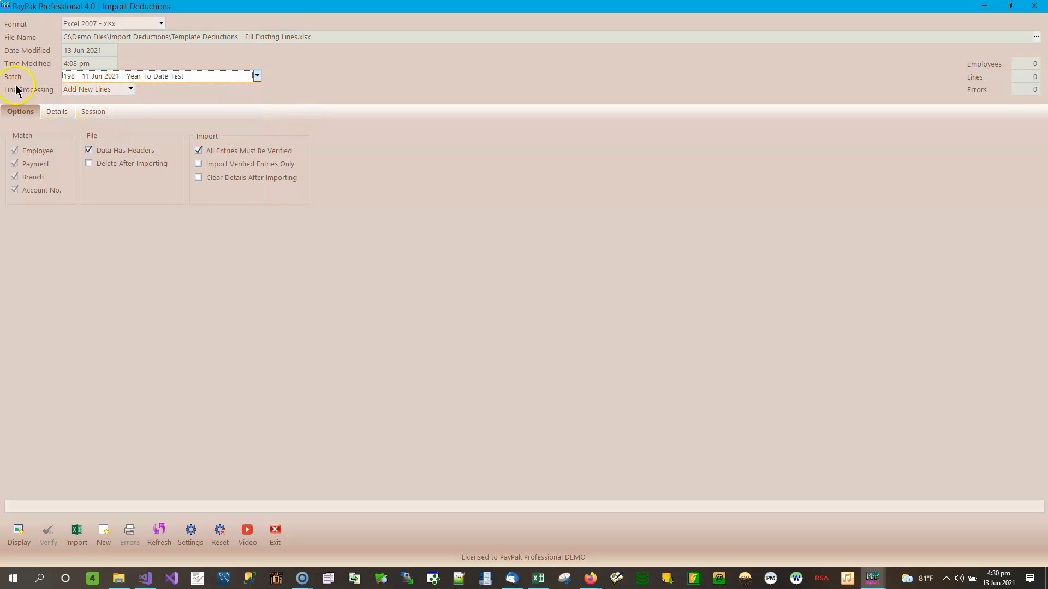
click(131, 89)
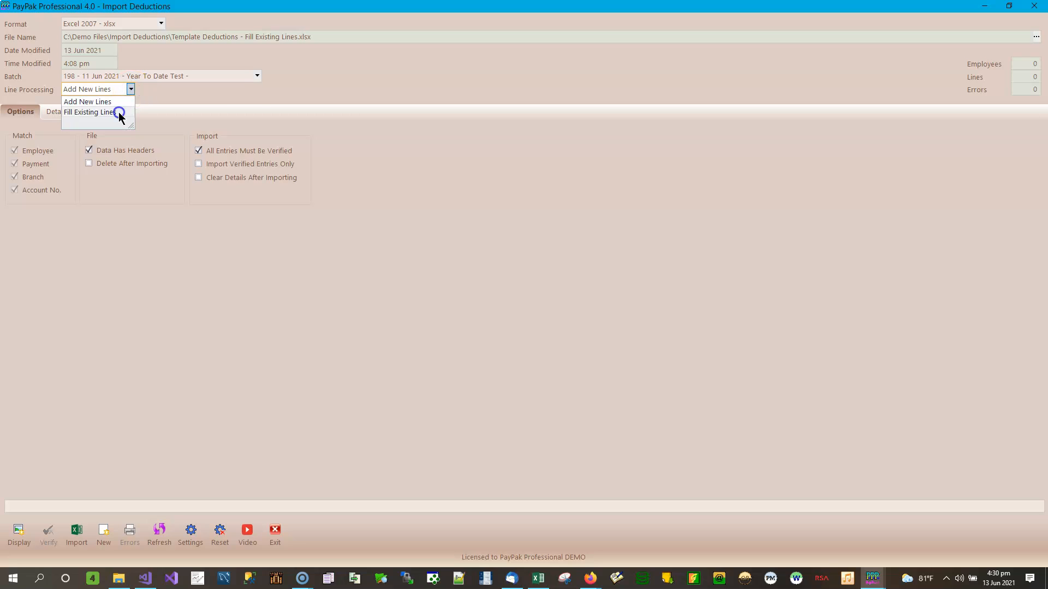
click(119, 113)
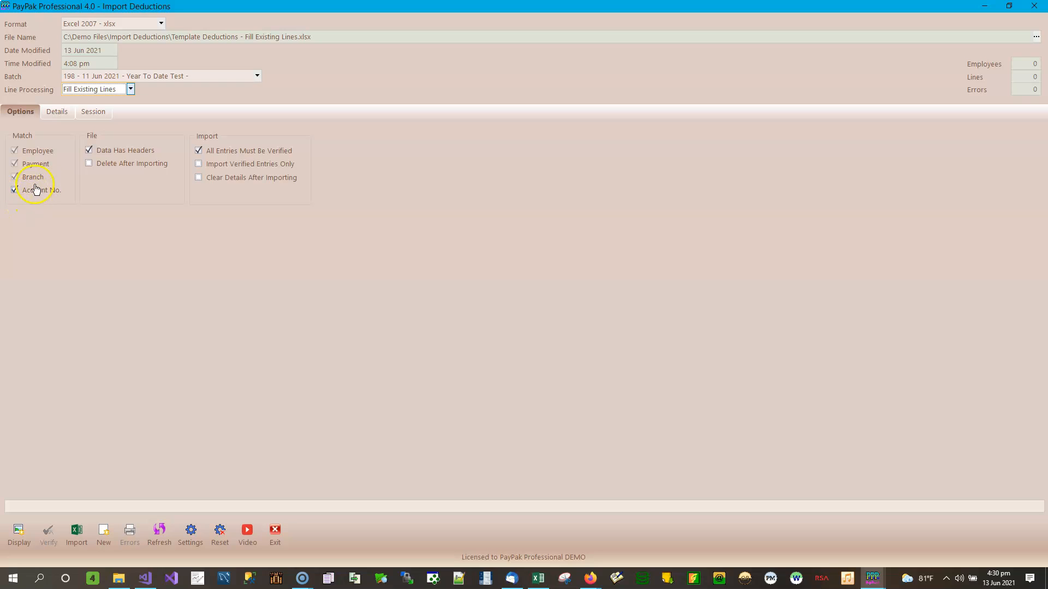
click(131, 89)
Step: Keep Fill Existing Lines, toggle Account No. matching off and back on, and view the empty Details grid
click(130, 113)
click(39, 194)
click(40, 196)
click(34, 195)
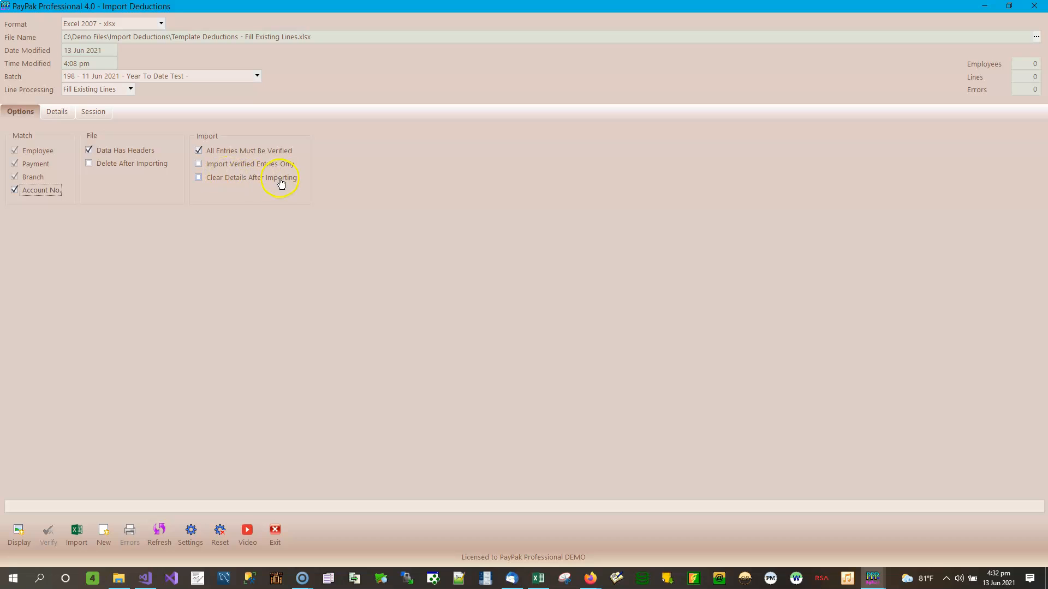
click(55, 112)
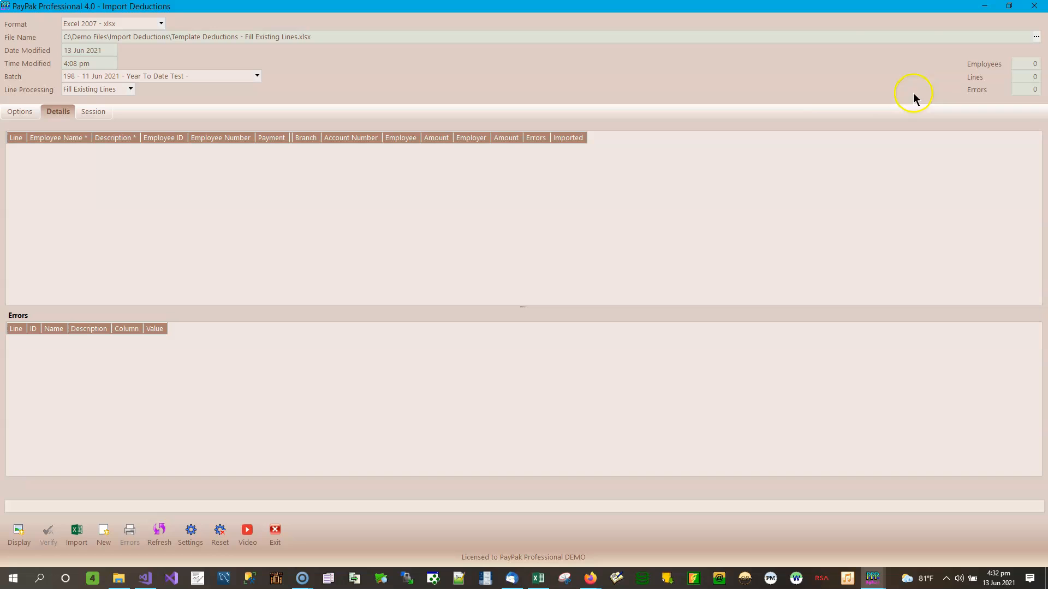
Step: Load the four Cell Phone Charges lines and dismiss the verification failure showing four account-number errors
click(19, 534)
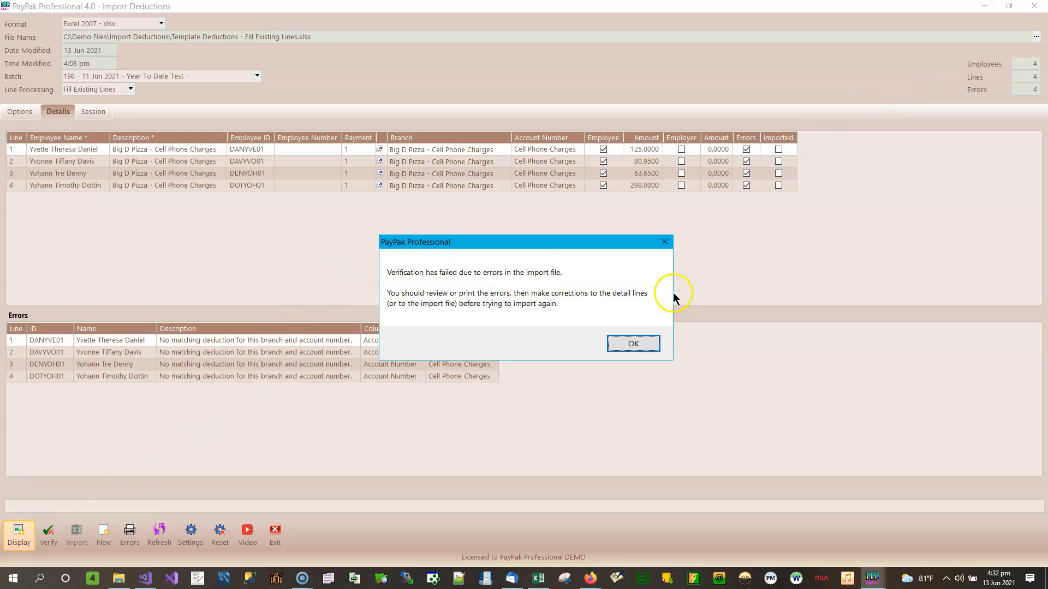
click(645, 349)
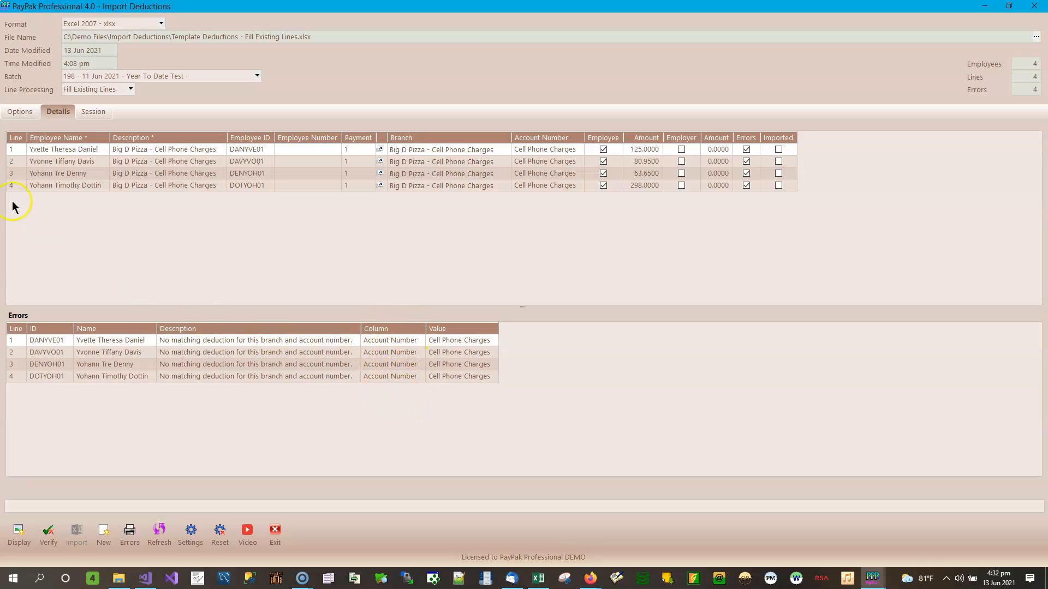
click(16, 111)
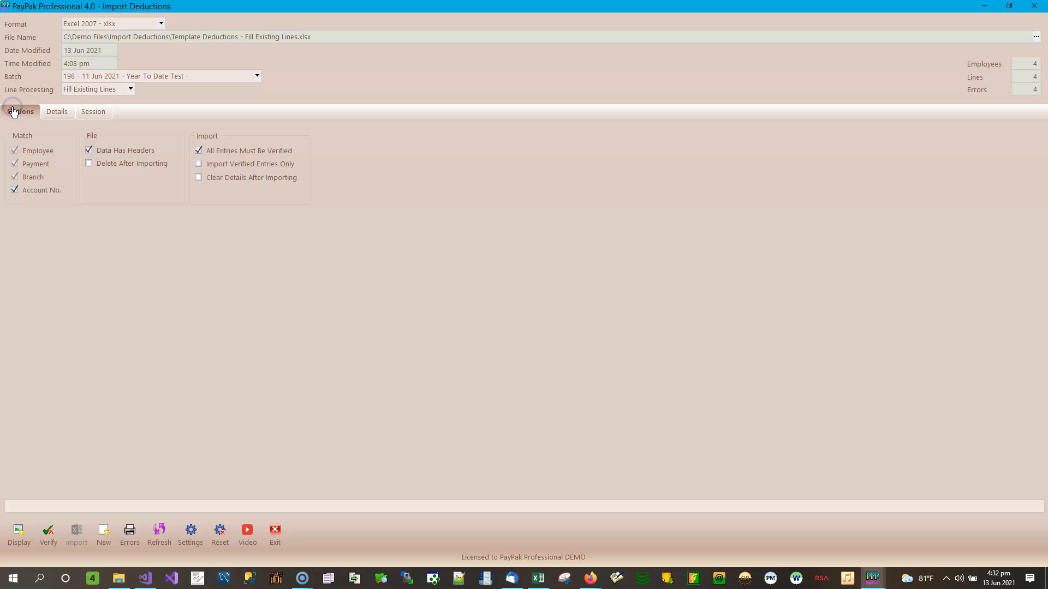
Step: Untick Account No. matching and reload the four cell phone lines, now with 0 errors
click(39, 190)
click(63, 113)
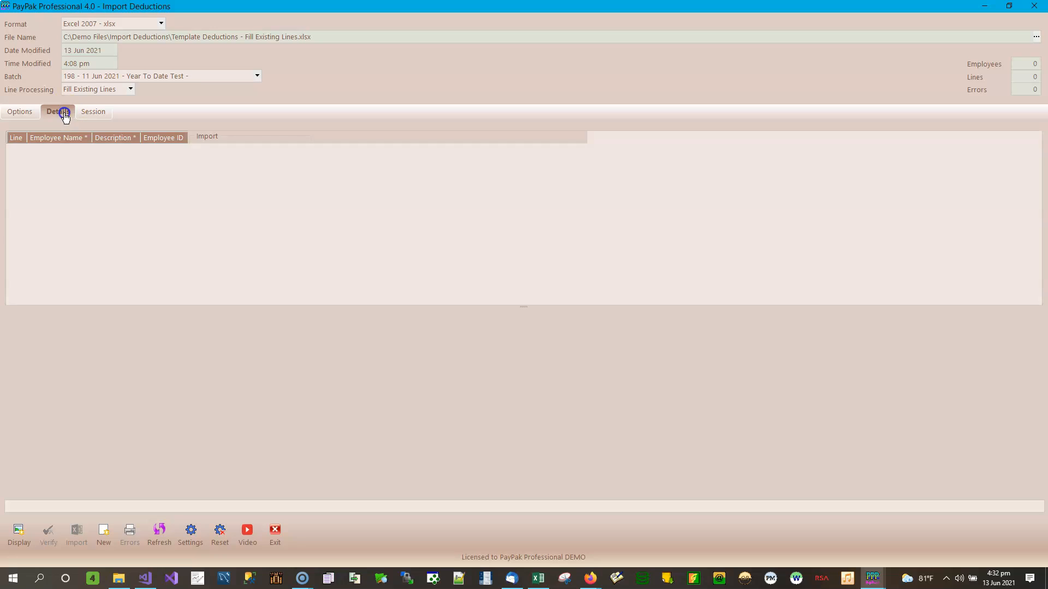
click(18, 532)
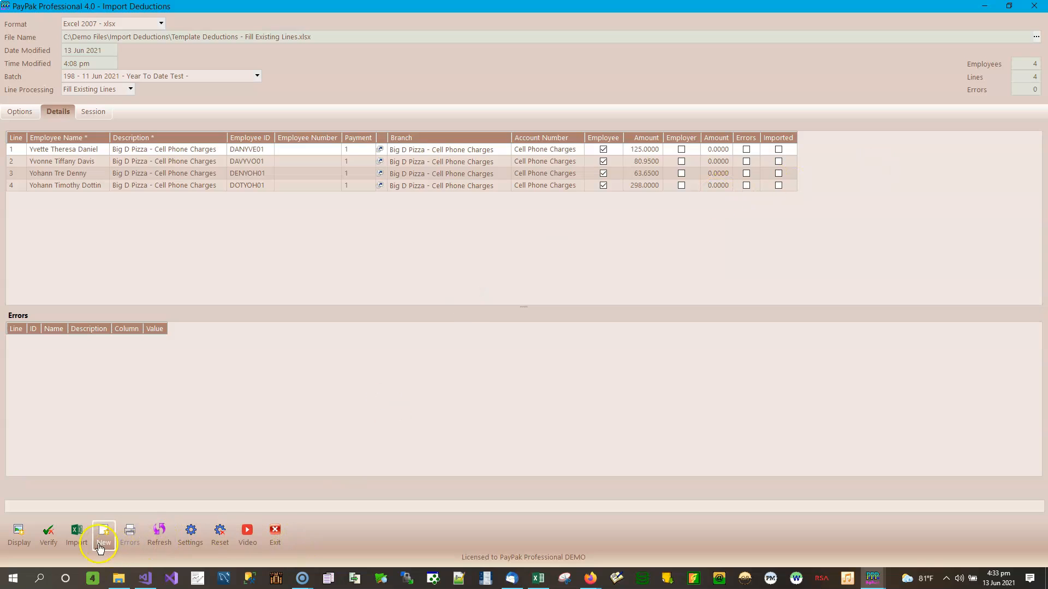
Step: Import the four Cell Phone Charges lines into batch 198, check the Session log, and minimize Import Deductions
click(76, 534)
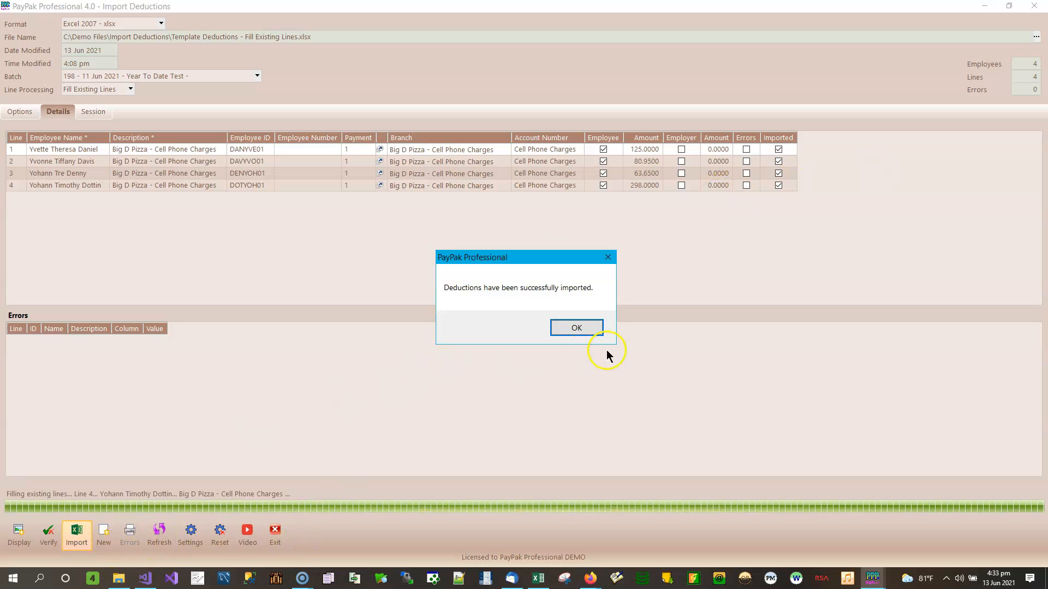
click(575, 328)
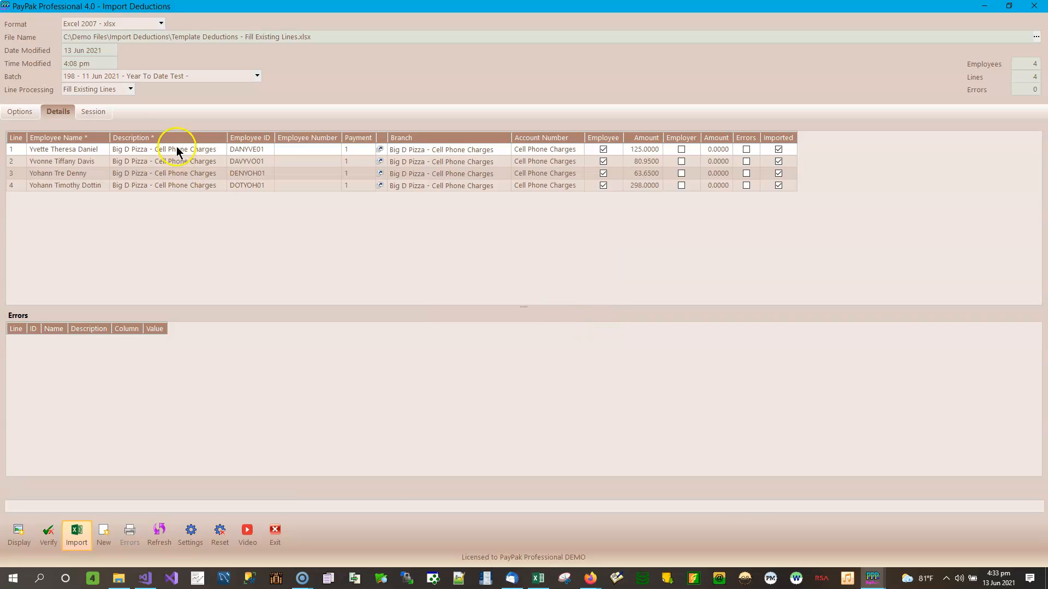
click(94, 112)
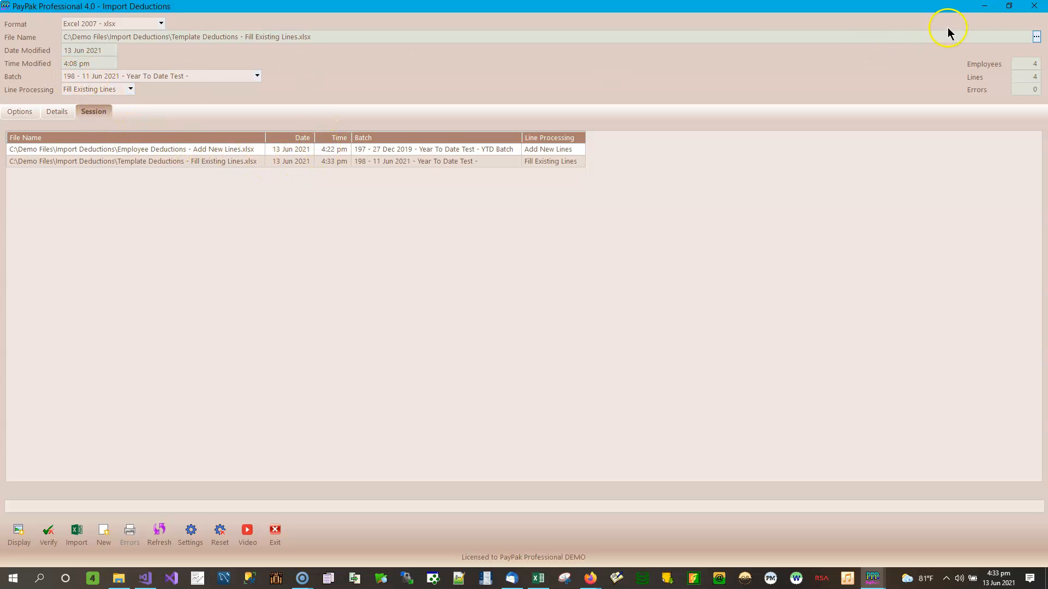
click(984, 6)
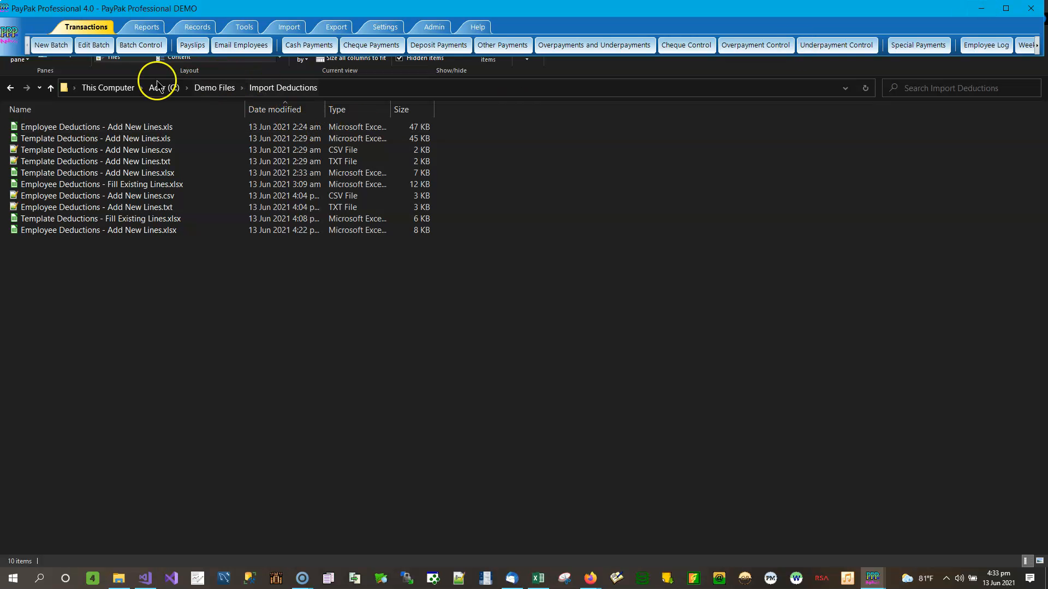
Step: Open unposted batch 198 in the Edit Batch window
click(93, 46)
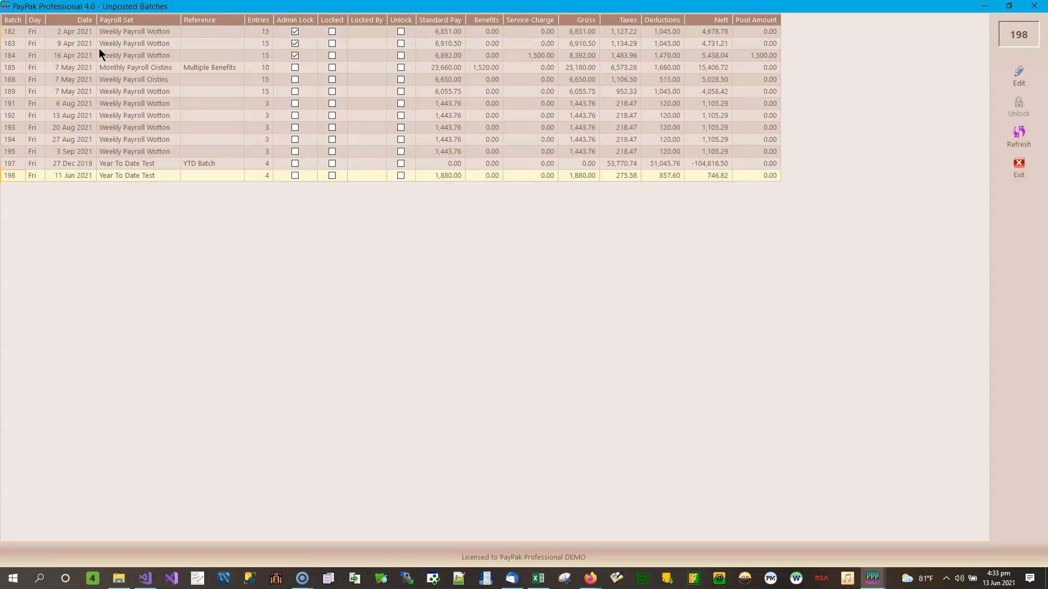
click(80, 83)
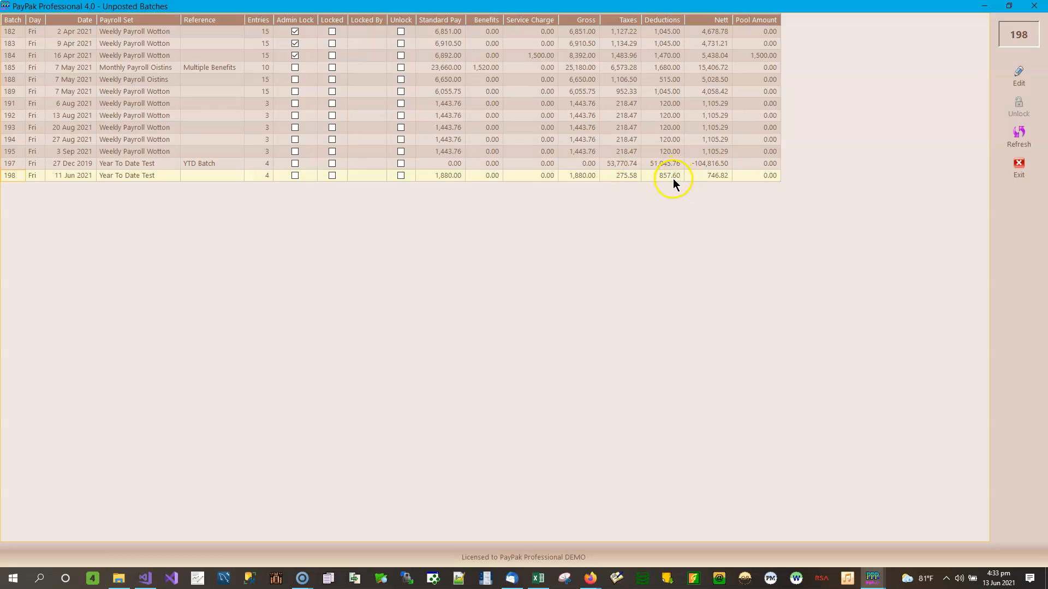
click(1028, 81)
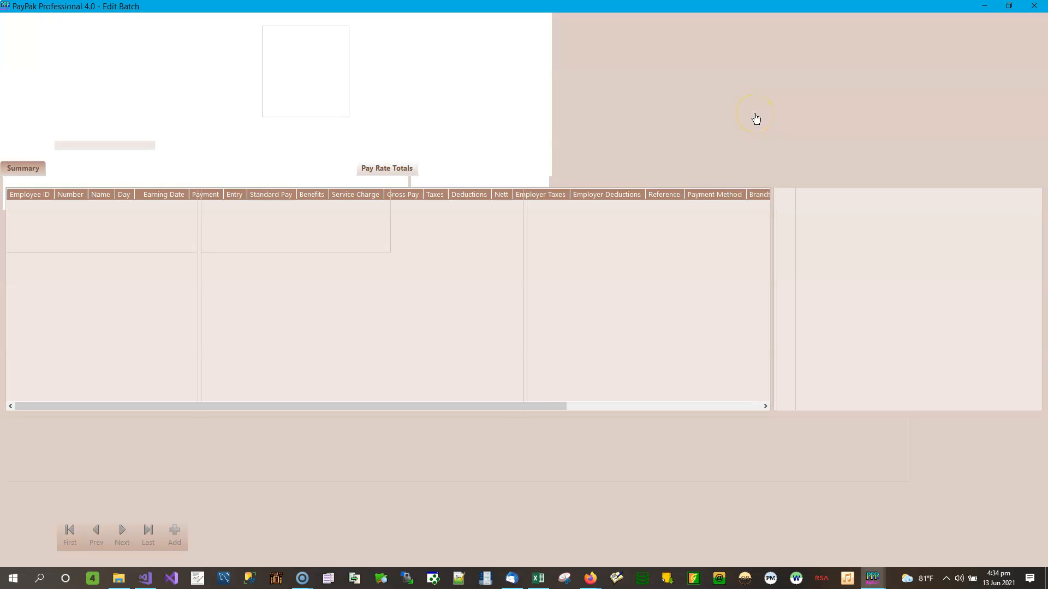
Step: Inspect the first employee's Big D Pizza Cell Phone Charges deduction and its account number
click(115, 175)
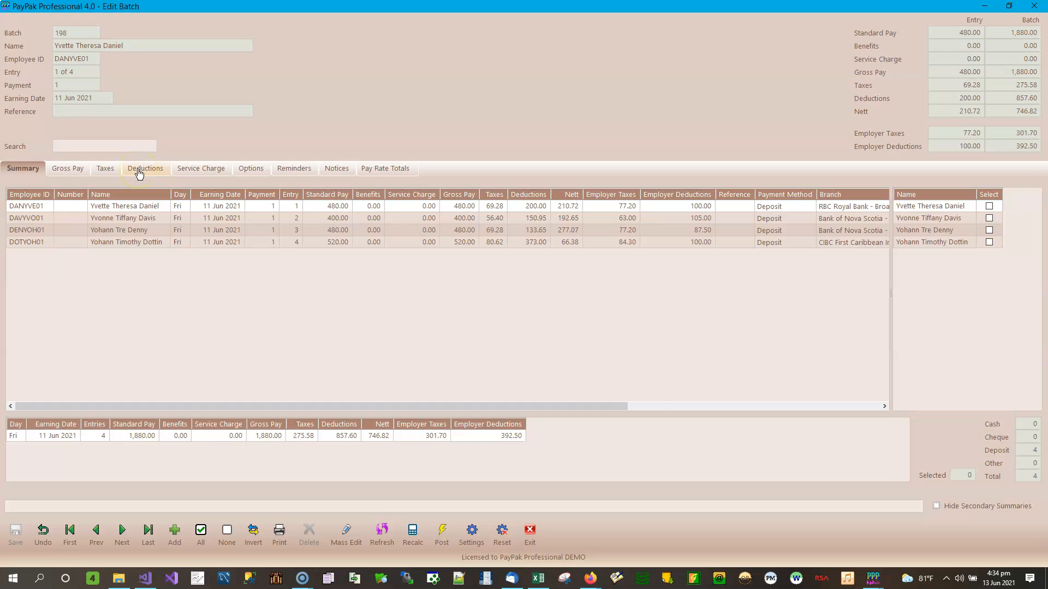
click(139, 172)
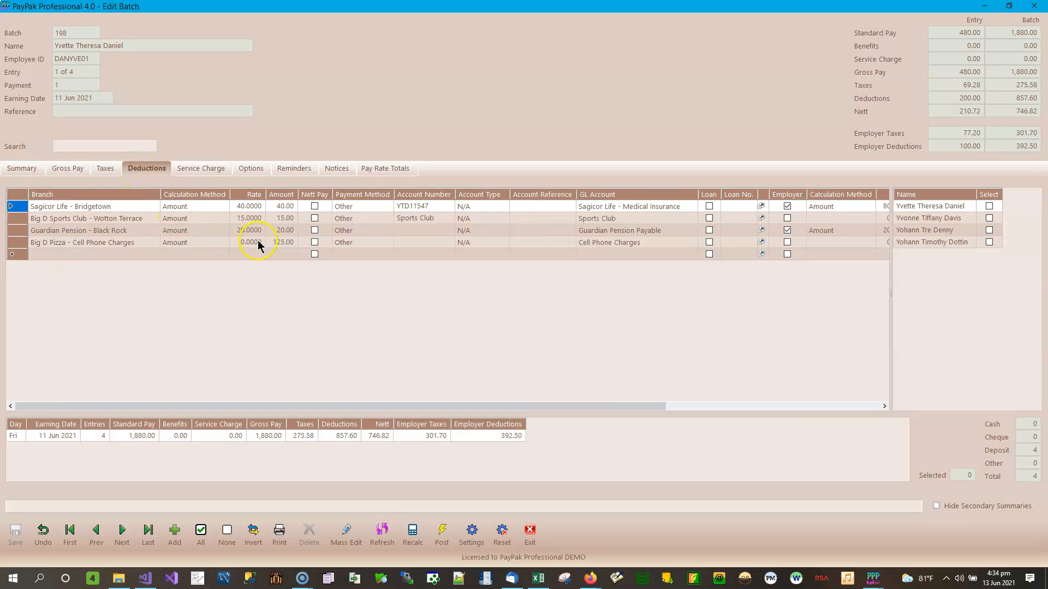
click(283, 243)
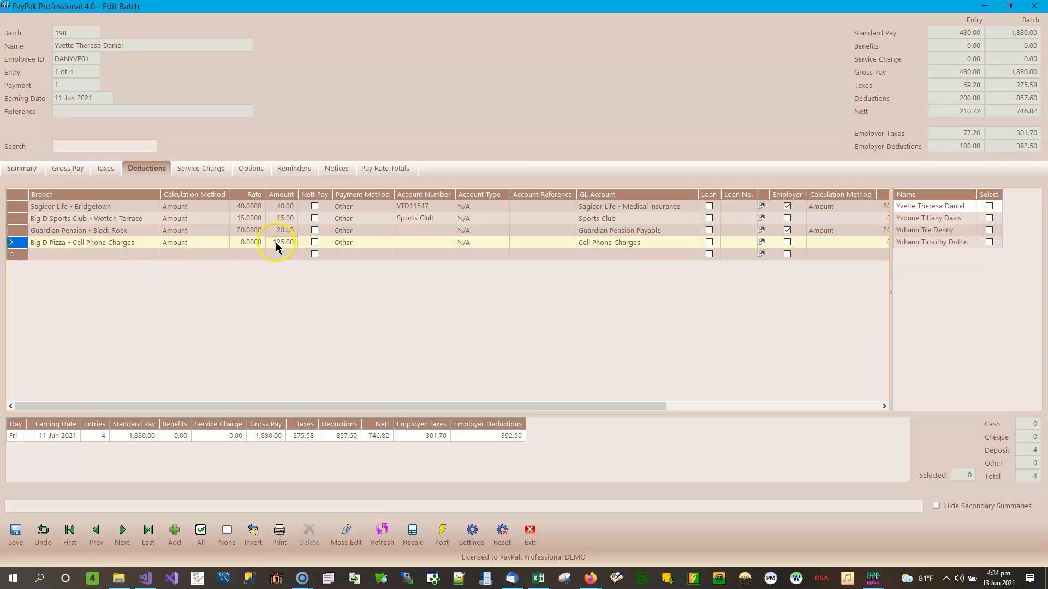
click(429, 243)
Step: On the fourth employee, re-enter the 298.00 Big D Pizza cell phone amount and check its empty account number
click(956, 220)
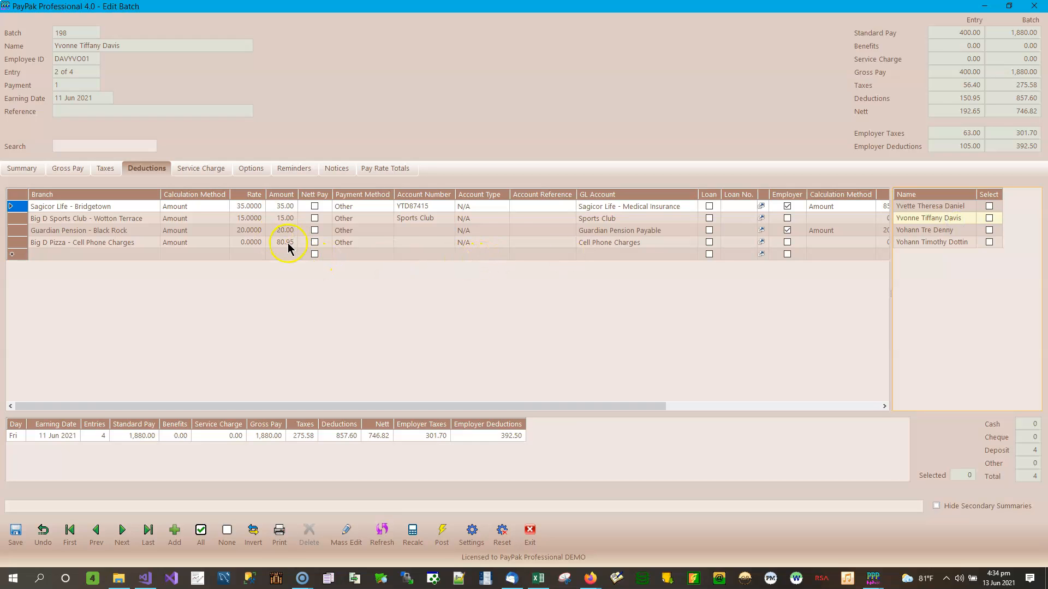
click(953, 229)
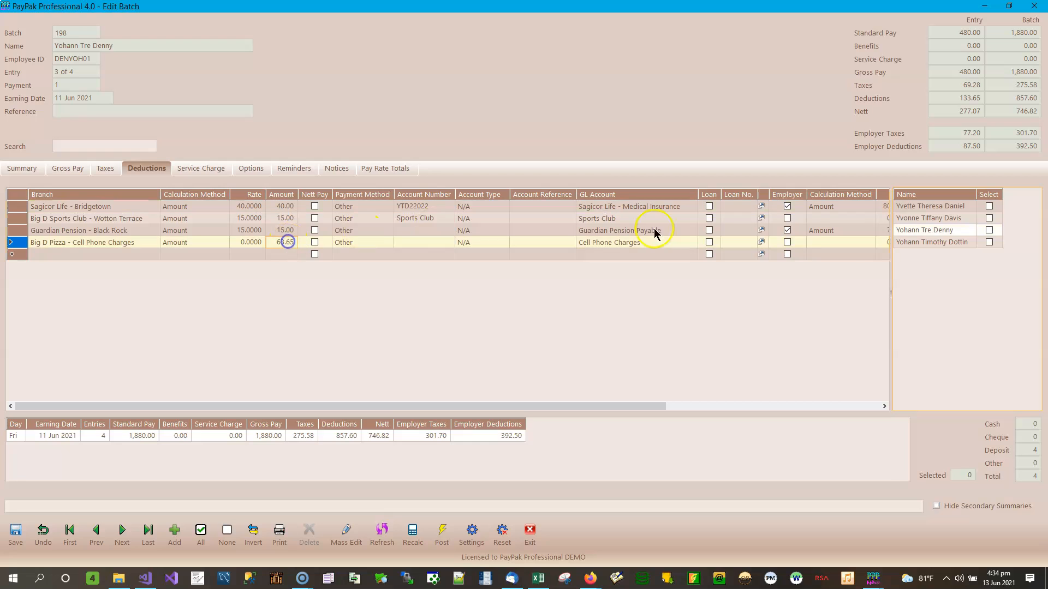
click(945, 242)
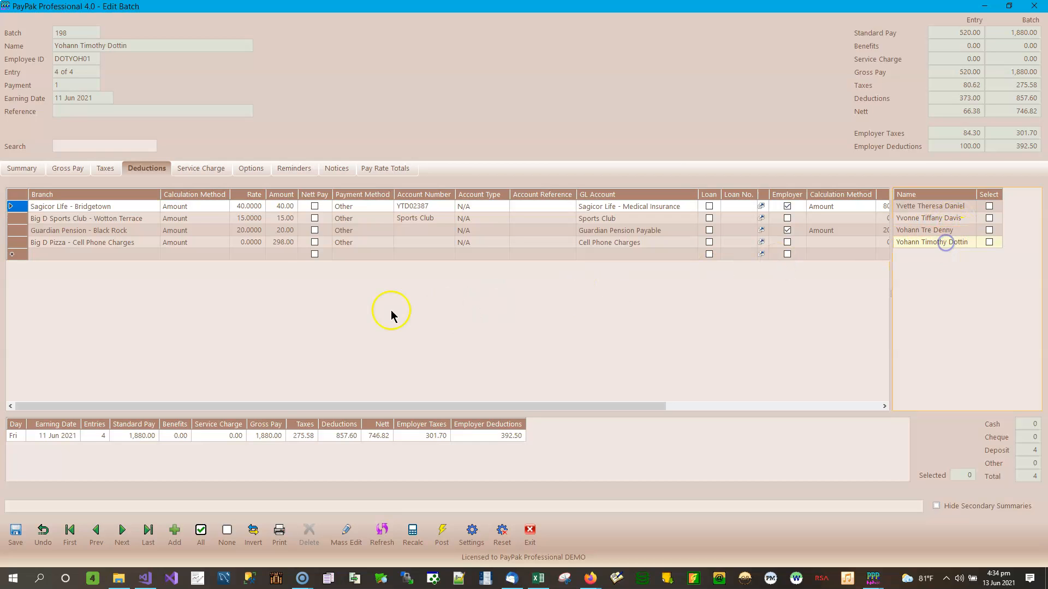
click(293, 241)
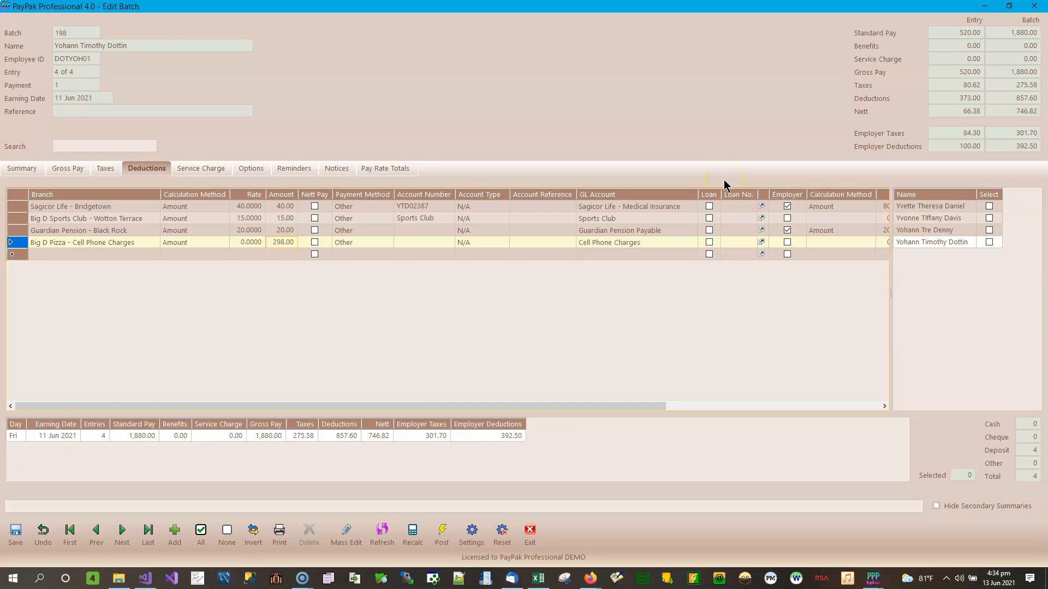
click(285, 244)
click(294, 231)
click(289, 242)
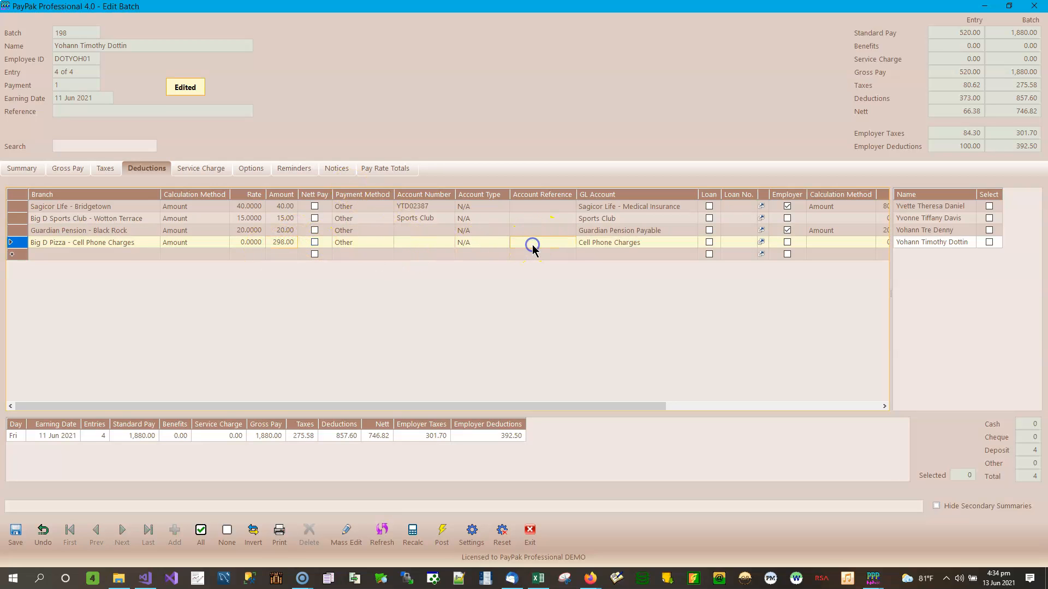
click(423, 241)
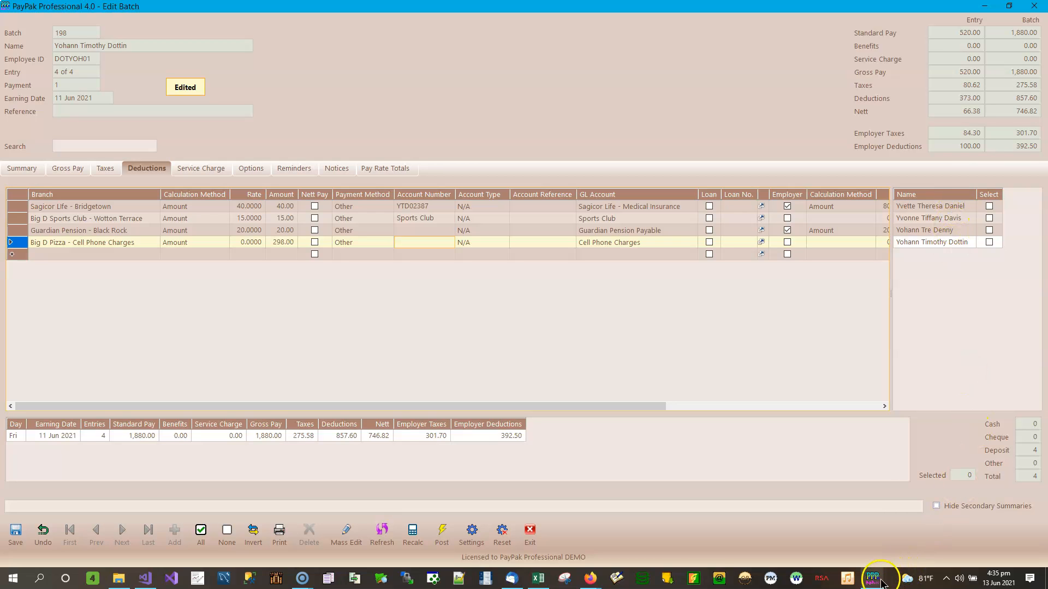
mouse_move(879, 579)
click(962, 538)
Step: Bring Import Deductions forward, review its Options, Details and Session tabs, then minimize it
click(874, 580)
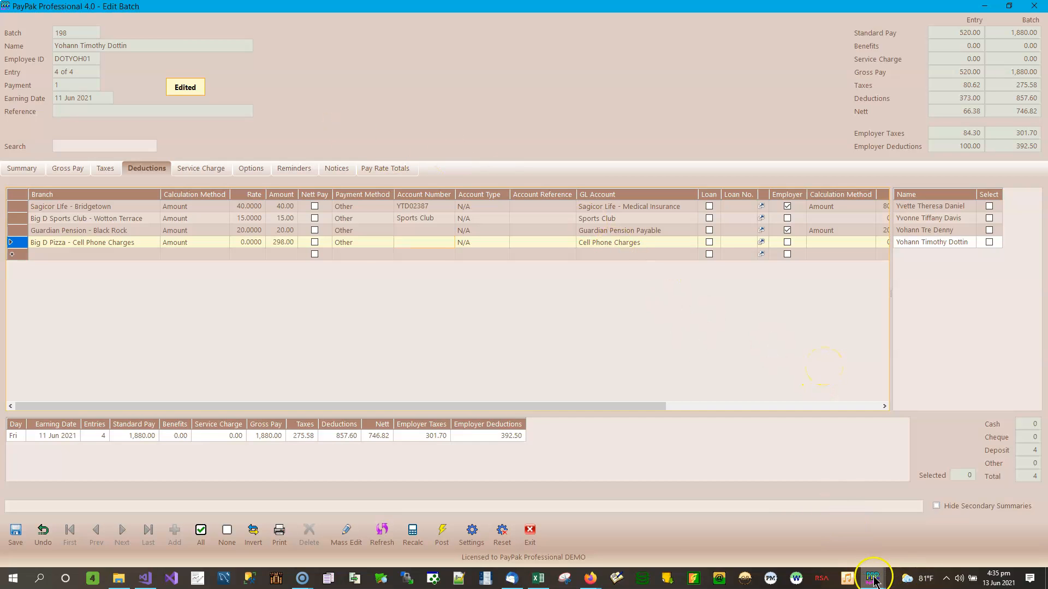
click(903, 527)
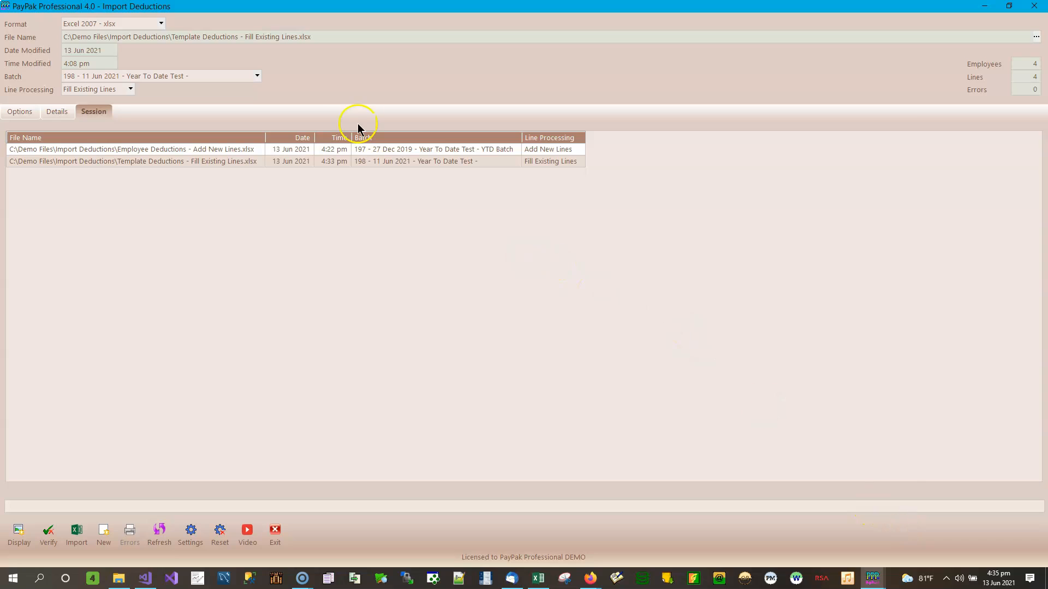
click(22, 115)
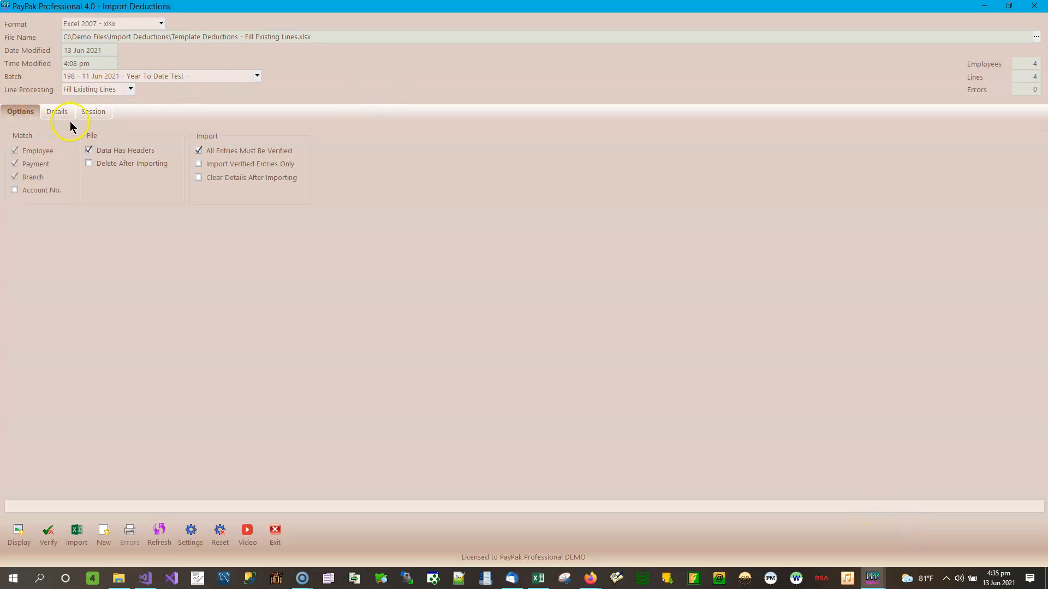
click(58, 112)
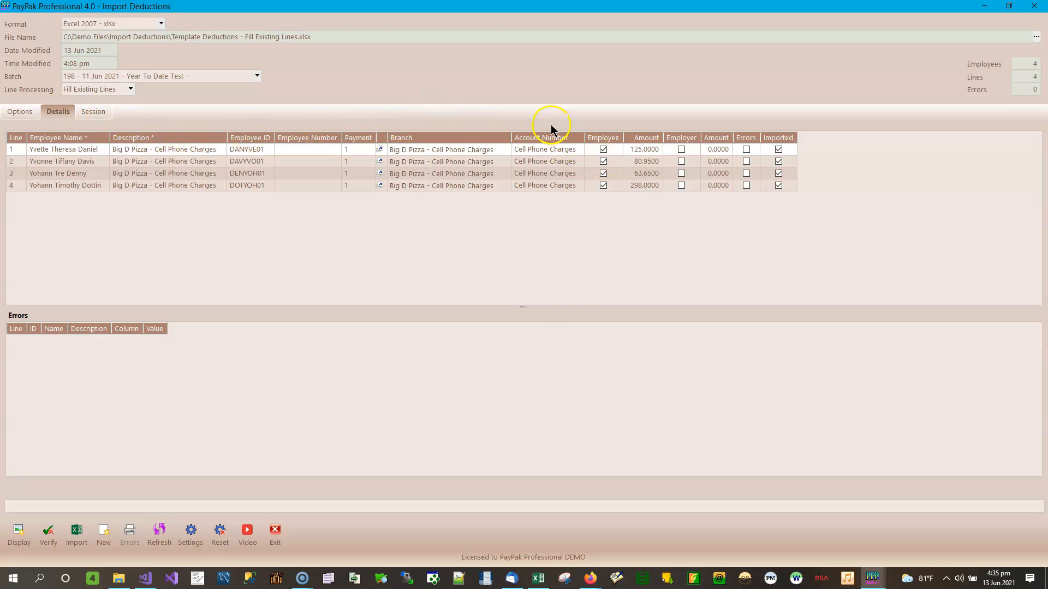
click(98, 111)
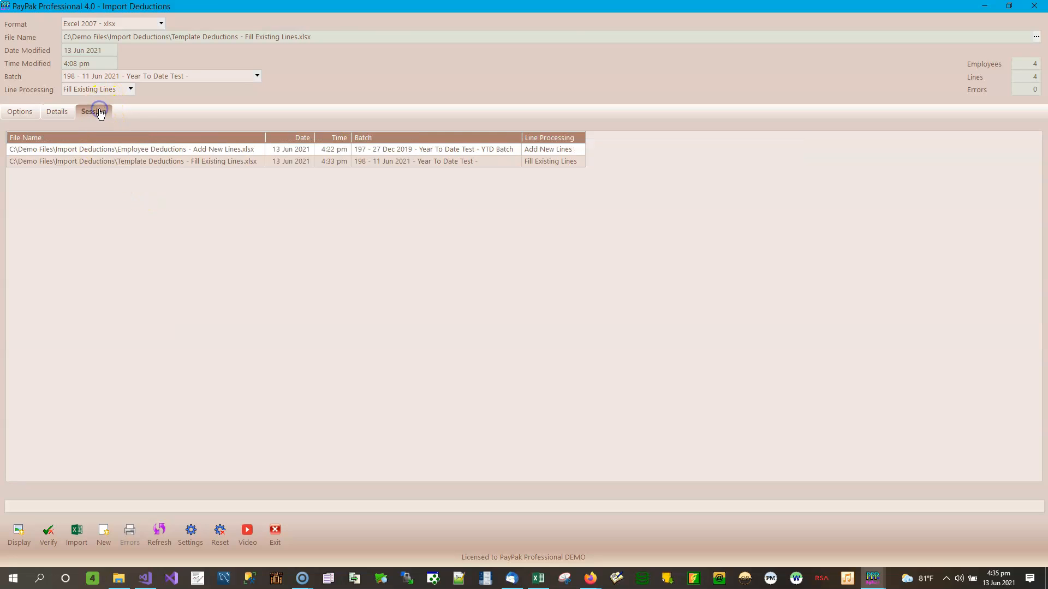
click(54, 113)
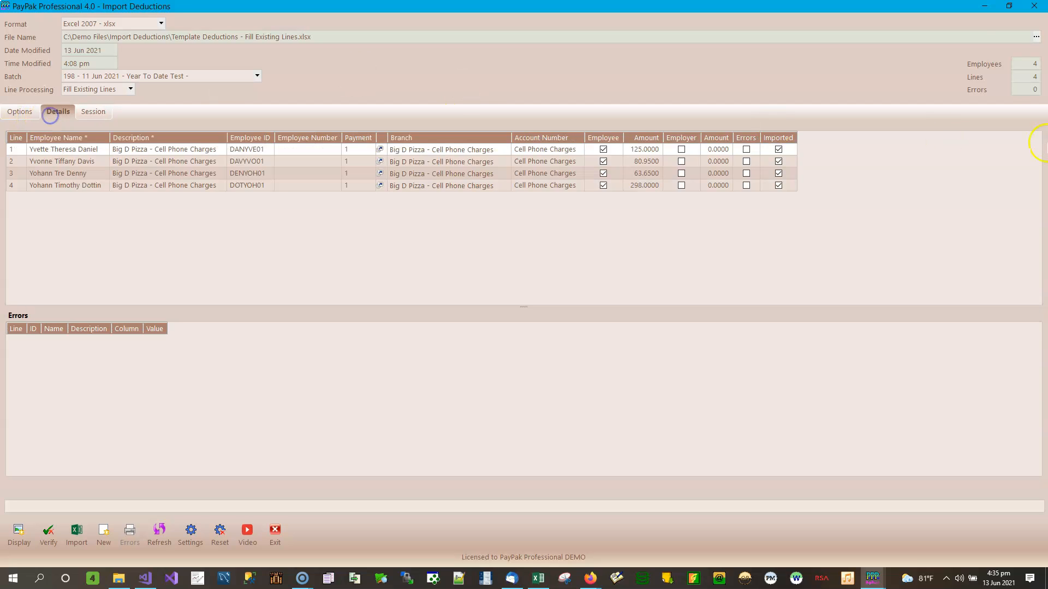
click(982, 10)
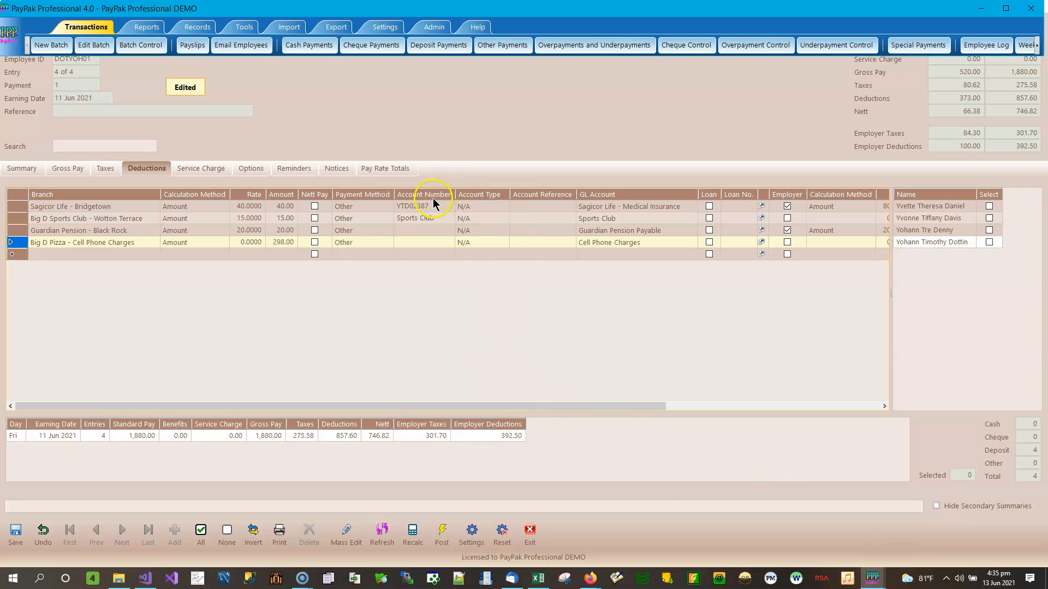
Step: Save batch 198's edited entry after the save-before-posting warning
click(476, 107)
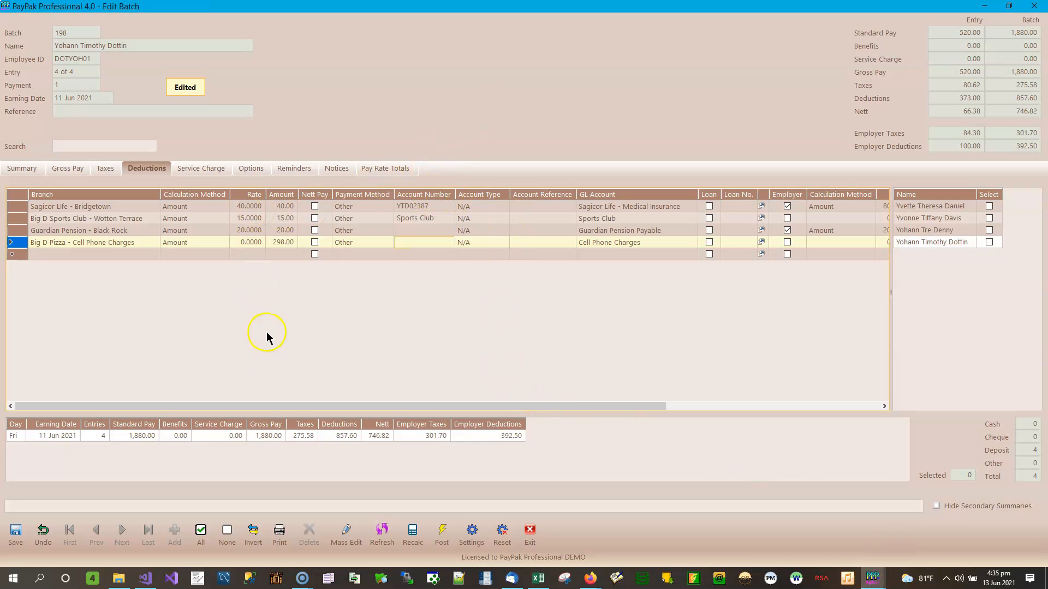
click(442, 537)
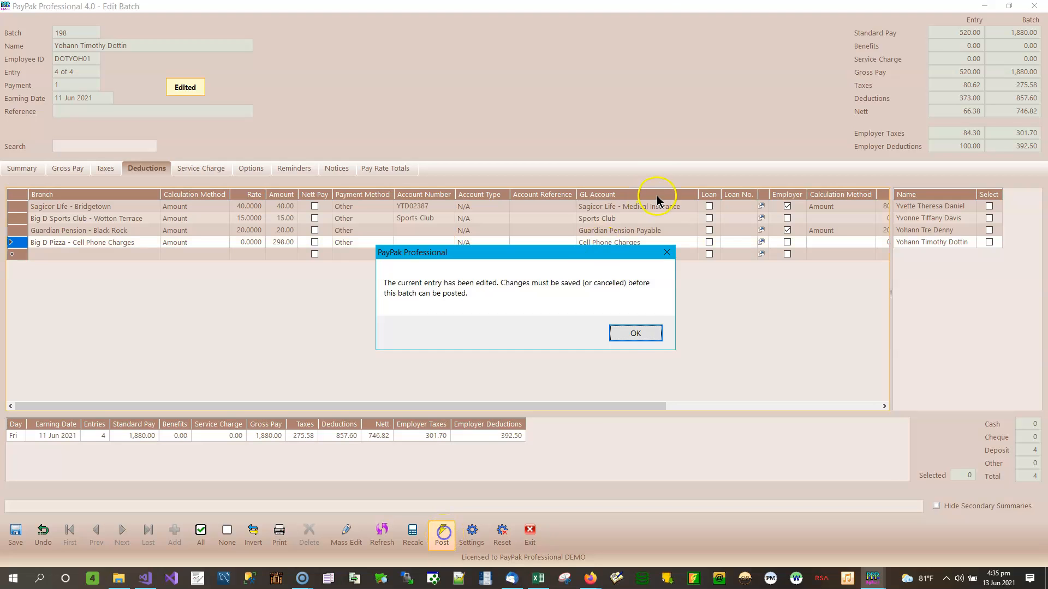
click(635, 334)
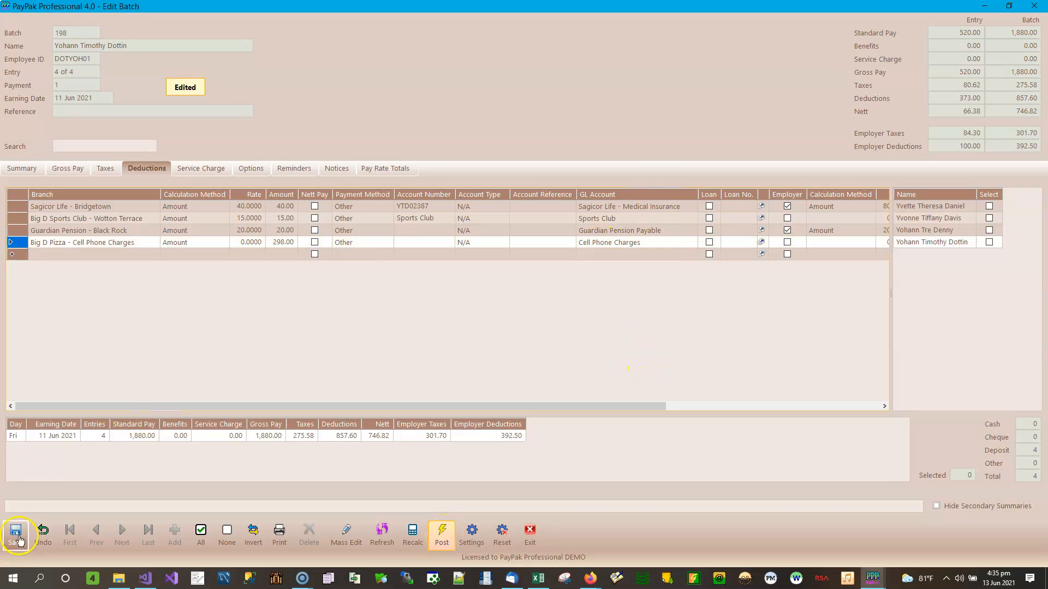
click(16, 535)
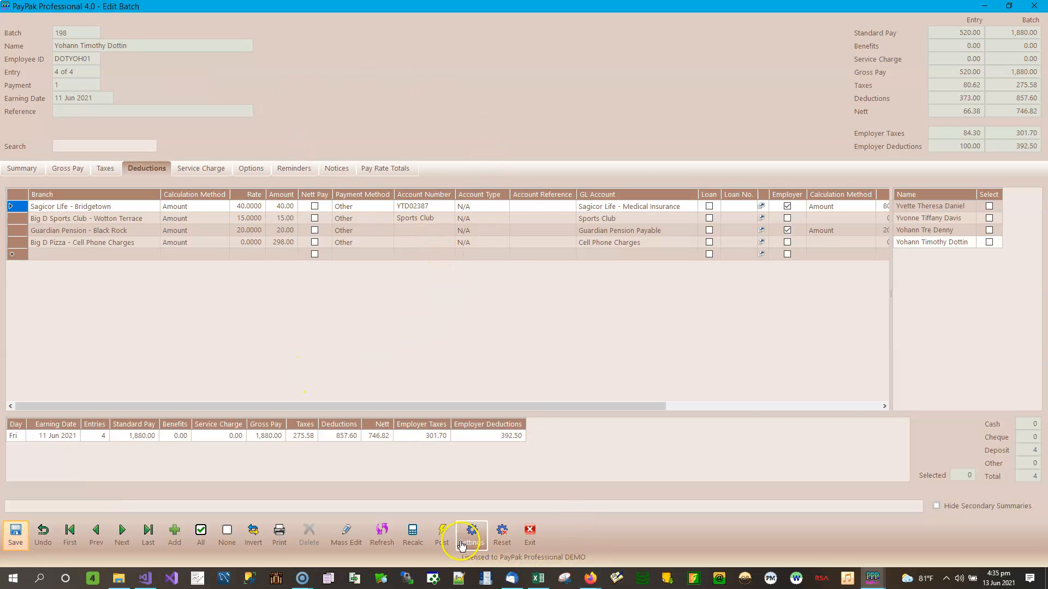
Step: Post batch 198, confirming it and dismissing the success and backup reminder messages
click(441, 535)
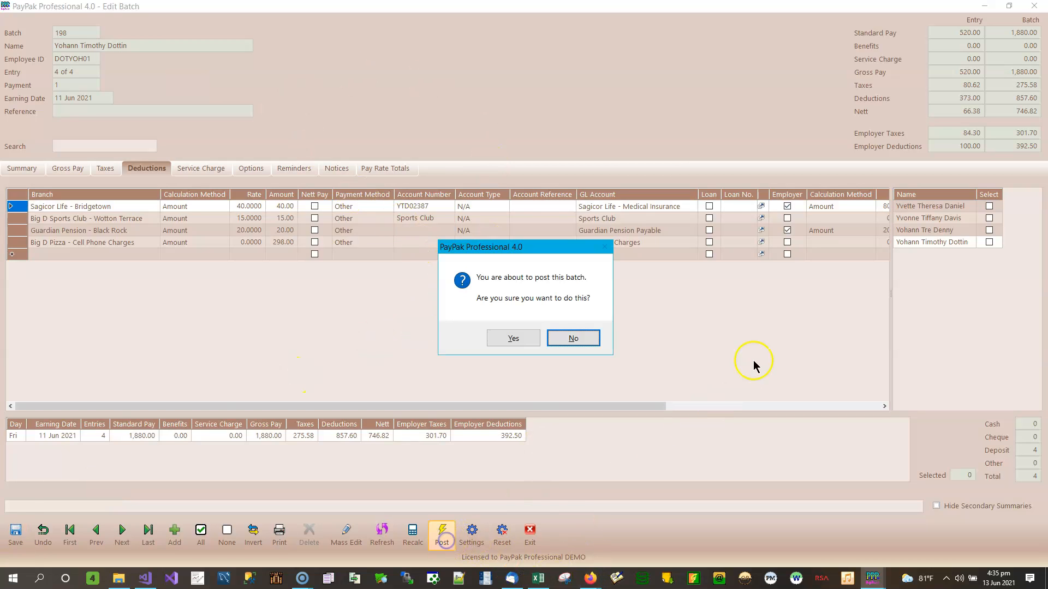
click(513, 339)
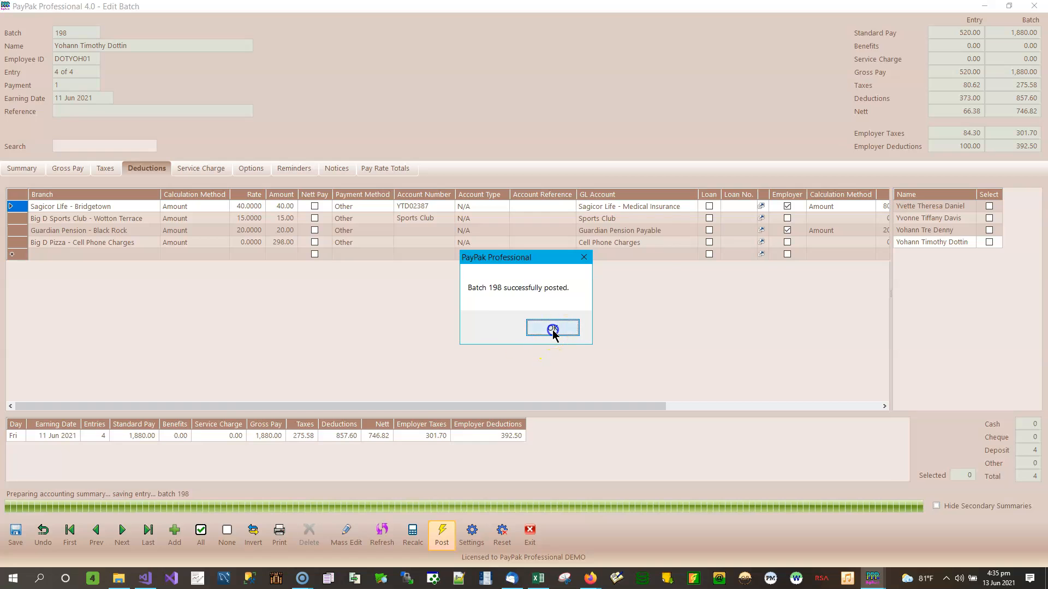
click(552, 330)
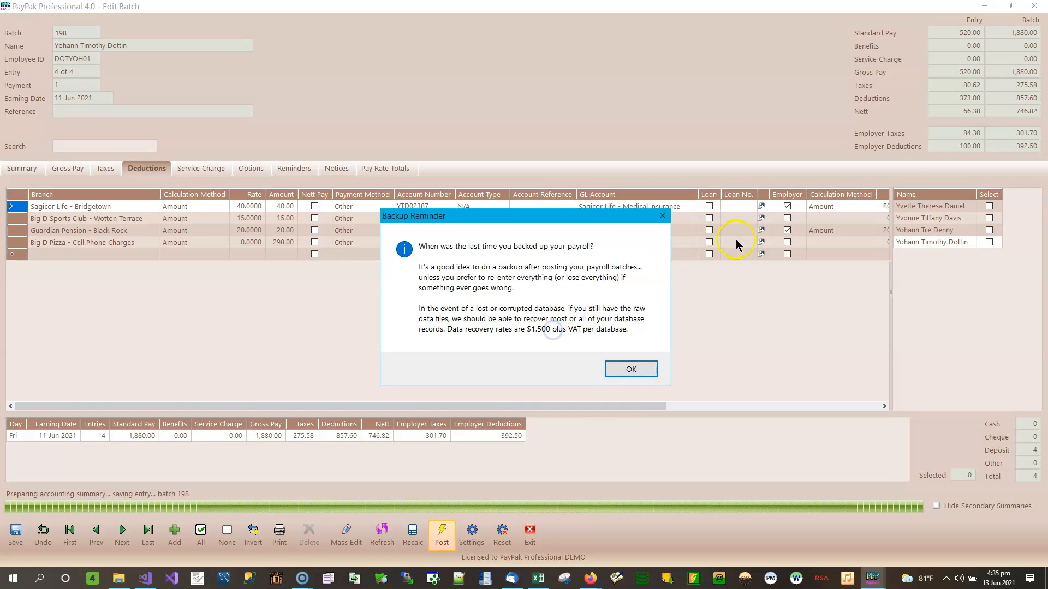
click(646, 370)
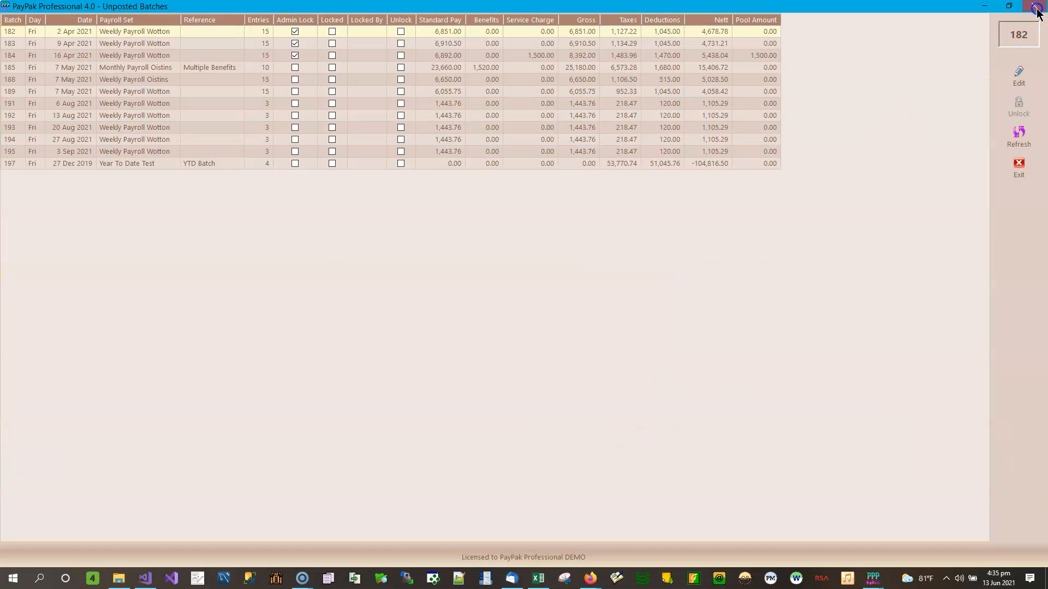
Step: Close Unposted Batches and return to Import Deductions' match options, with Account No. unticked
click(1036, 7)
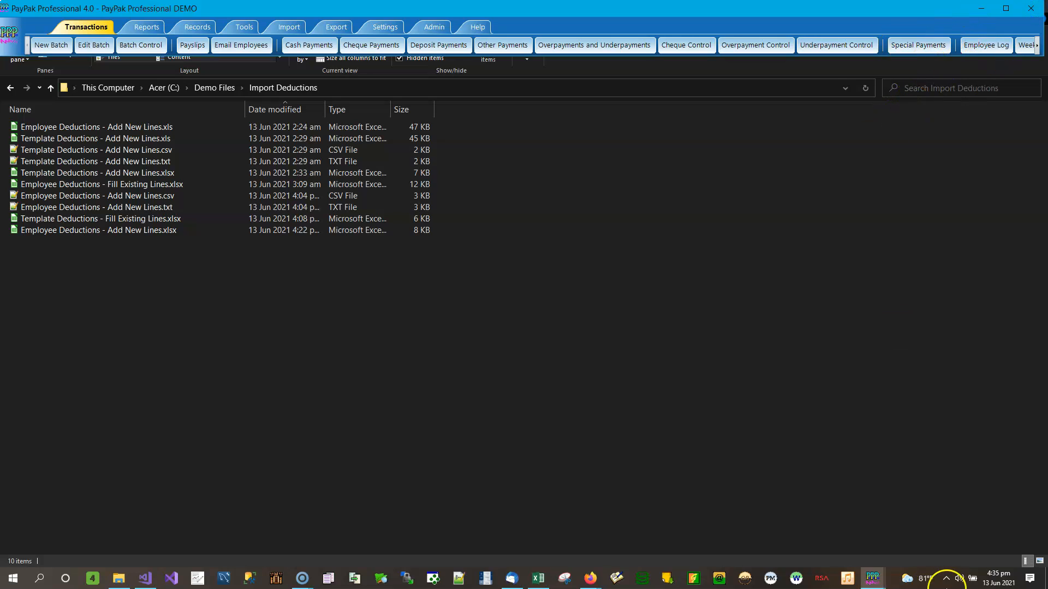
mouse_move(872, 577)
click(922, 542)
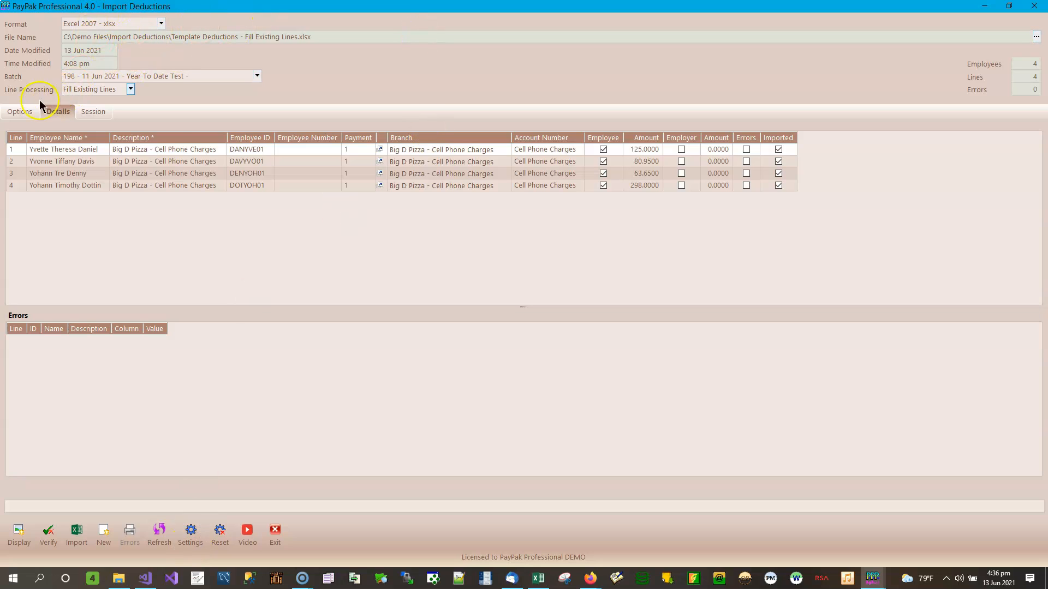
click(20, 111)
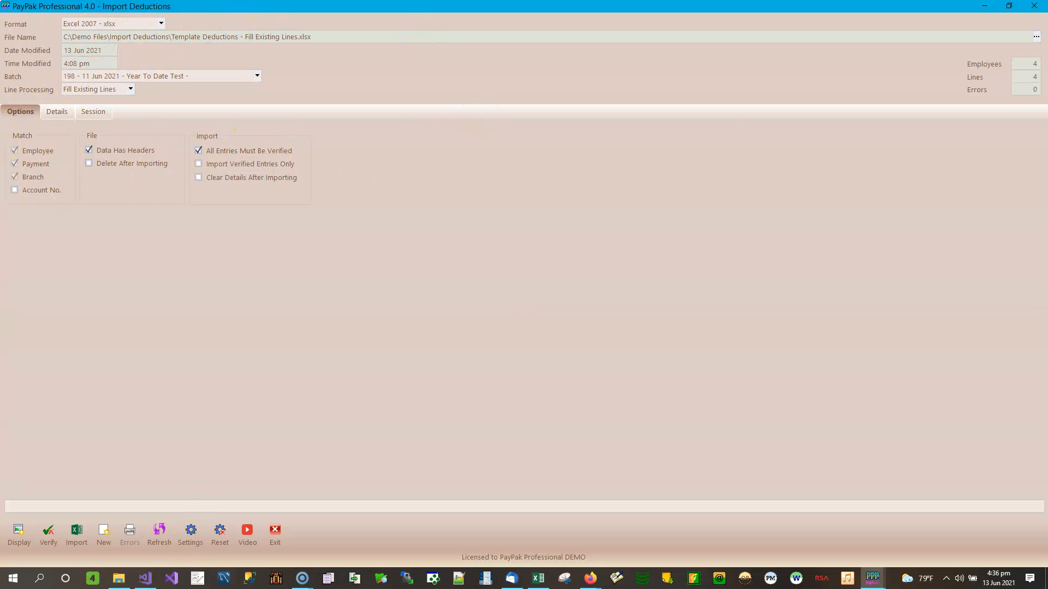